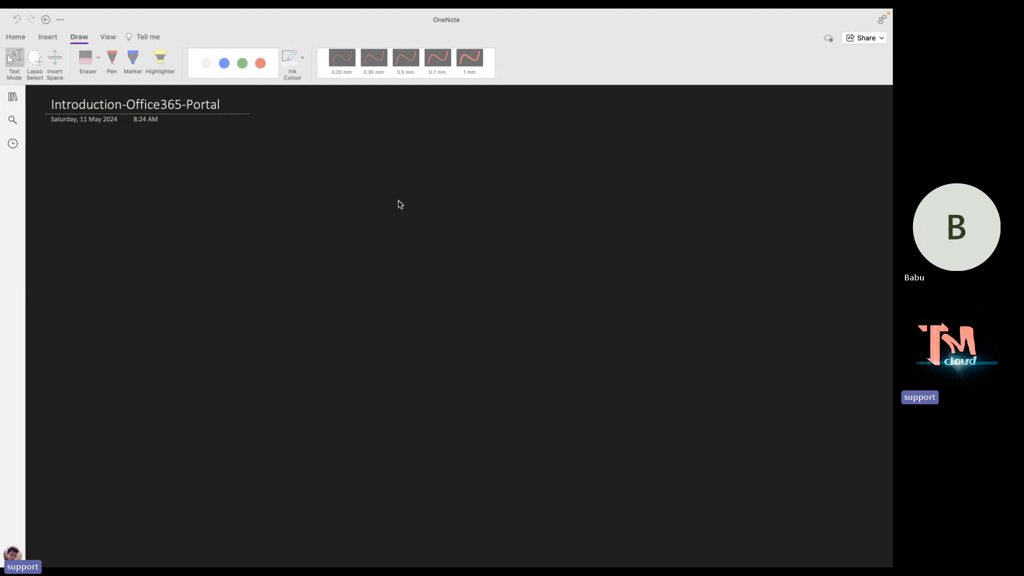
# Set the OneNote Draw pen to red ink at 0.5 mm thickness on the Introduction-Office365-Portal page.
pyautogui.click(184, 162)
pyautogui.click(242, 63)
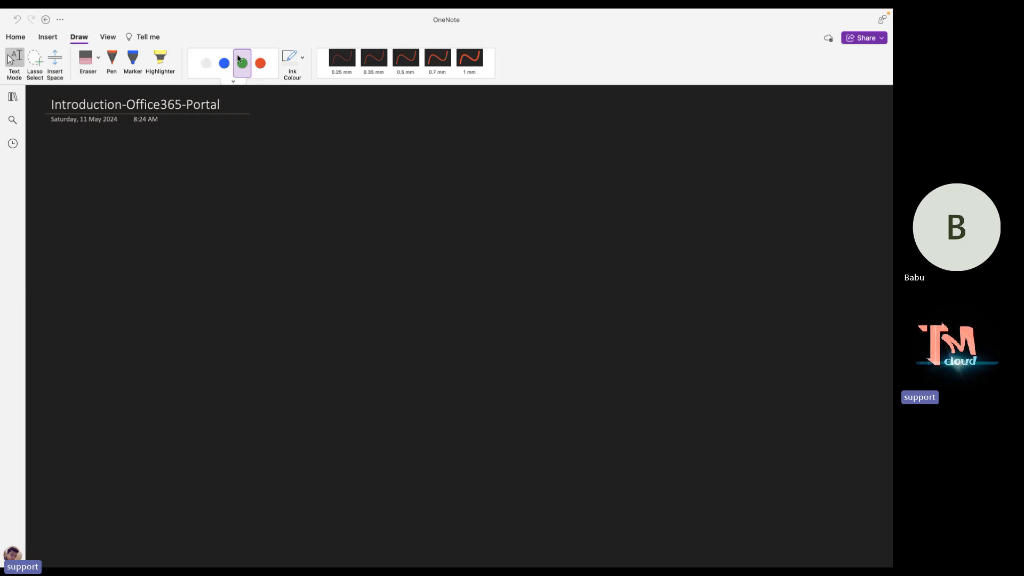
pyautogui.click(260, 63)
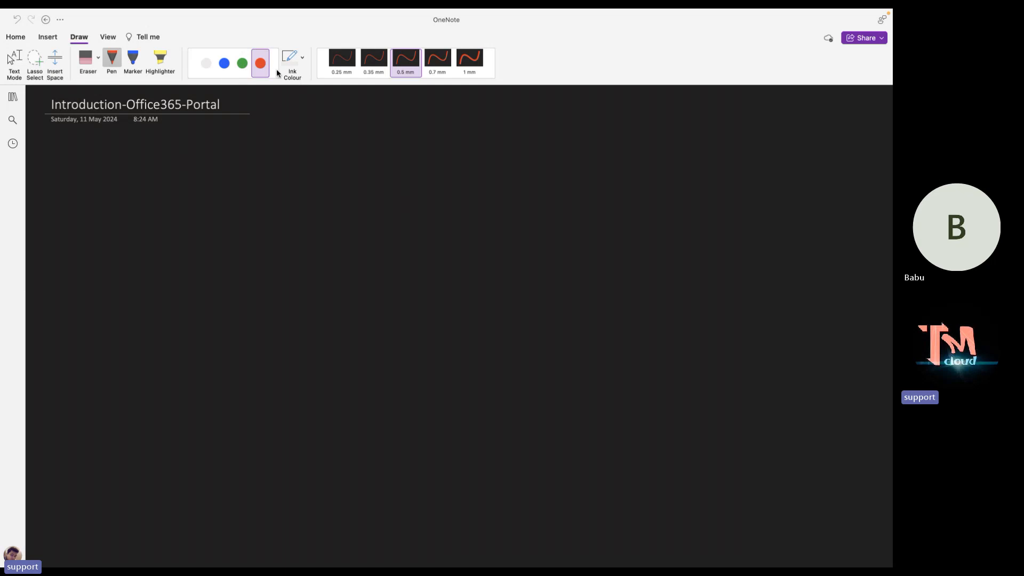
# Handwrite the title MS-365 in green ink and draw a box around it.
pyautogui.click(243, 63)
pyautogui.moveTo(377, 151)
pyautogui.mouseDown()
pyautogui.moveTo(385, 137)
pyautogui.moveTo(397, 151)
pyautogui.mouseUp()
pyautogui.moveTo(409, 144)
pyautogui.mouseDown()
pyautogui.moveTo(452, 150)
pyautogui.moveTo(465, 136)
pyautogui.mouseUp()
pyautogui.moveTo(364, 127)
pyautogui.mouseDown()
pyautogui.moveTo(359, 160)
pyautogui.moveTo(426, 123)
pyautogui.moveTo(478, 125)
pyautogui.moveTo(446, 159)
pyautogui.moveTo(360, 160)
pyautogui.mouseUp()
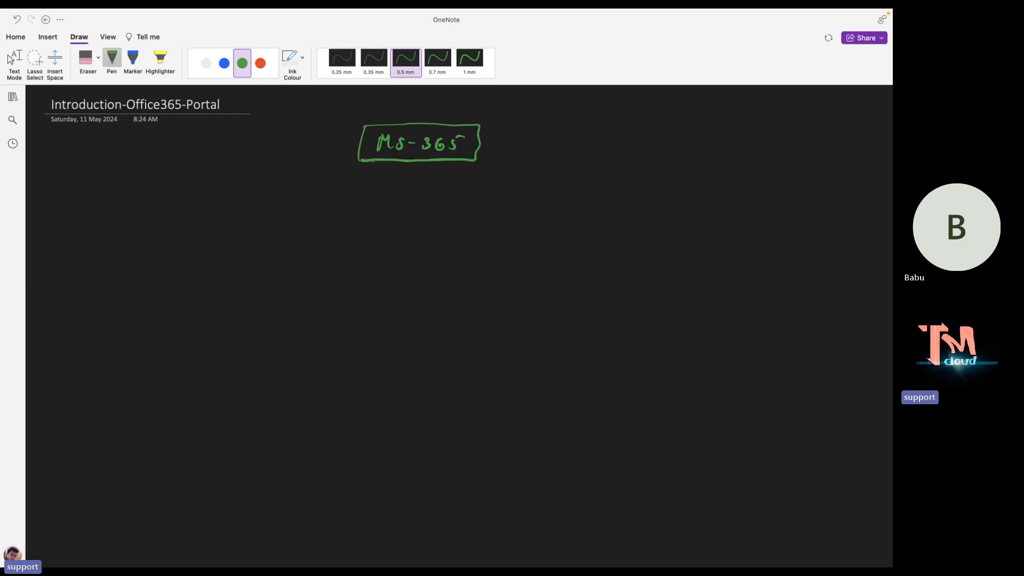
# Draw three boxes in a row beneath the title: blue on the left, green in the middle, red on the right.
pyautogui.click(207, 64)
pyautogui.click(224, 63)
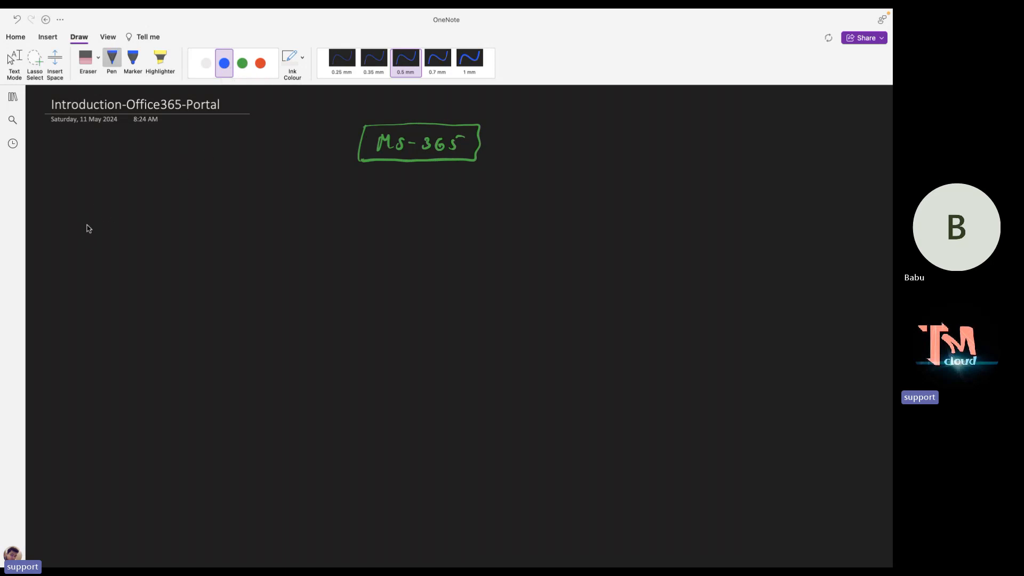
pyautogui.moveTo(84, 215)
pyautogui.mouseDown()
pyautogui.moveTo(71, 270)
pyautogui.moveTo(167, 294)
pyautogui.moveTo(226, 245)
pyautogui.moveTo(224, 196)
pyautogui.moveTo(112, 190)
pyautogui.moveTo(85, 230)
pyautogui.mouseUp()
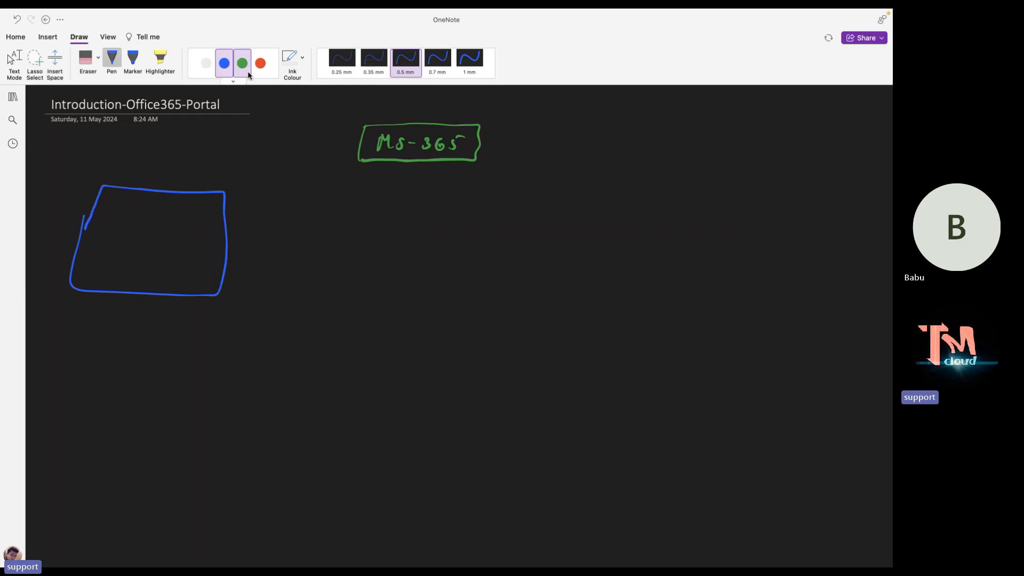
pyautogui.click(246, 69)
pyautogui.moveTo(406, 213)
pyautogui.mouseDown()
pyautogui.moveTo(416, 303)
pyautogui.moveTo(542, 302)
pyautogui.moveTo(557, 235)
pyautogui.moveTo(500, 210)
pyautogui.moveTo(406, 212)
pyautogui.mouseUp()
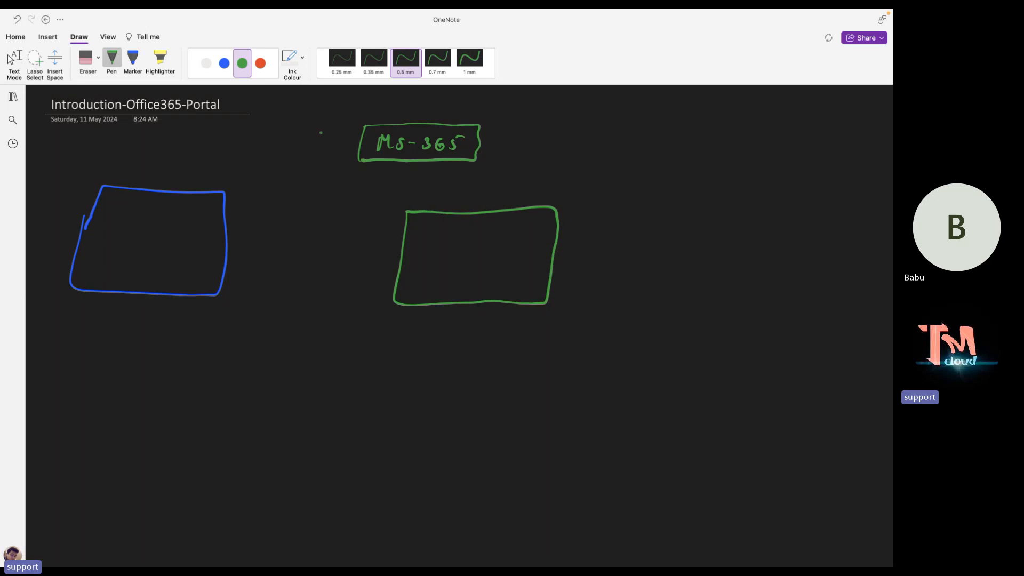
pyautogui.click(261, 63)
pyautogui.moveTo(692, 217)
pyautogui.mouseDown()
pyautogui.moveTo(683, 300)
pyautogui.moveTo(800, 304)
pyautogui.moveTo(854, 283)
pyautogui.moveTo(857, 203)
pyautogui.moveTo(727, 206)
pyautogui.moveTo(695, 221)
pyautogui.mouseUp()
# In white ink, label the boxes Admin center, Entra Admin and Exchange Admin.
pyautogui.click(207, 65)
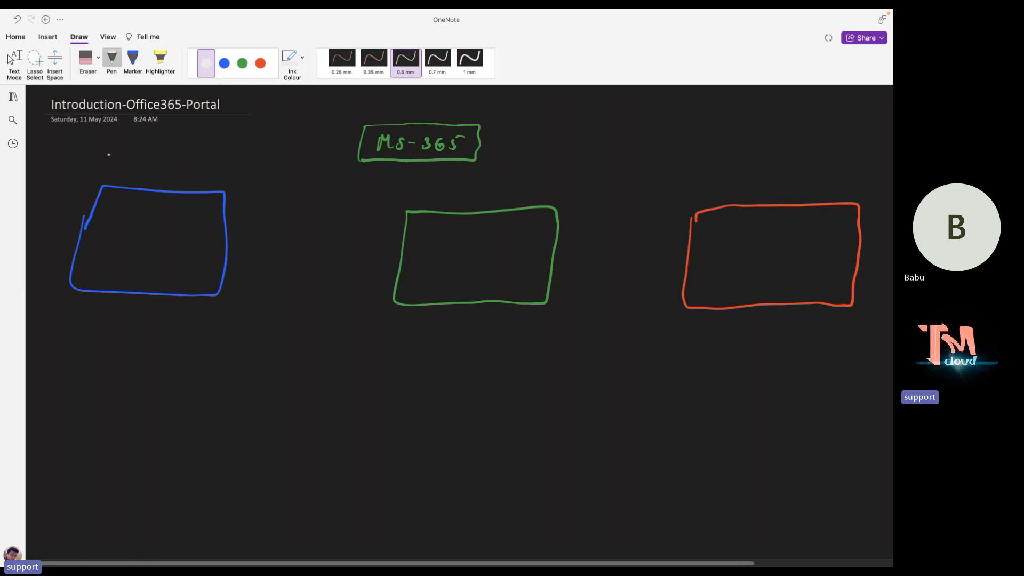
pyautogui.moveTo(102, 175)
pyautogui.mouseDown()
pyautogui.moveTo(106, 162)
pyautogui.moveTo(111, 175)
pyautogui.moveTo(141, 176)
pyautogui.moveTo(212, 168)
pyautogui.mouseUp()
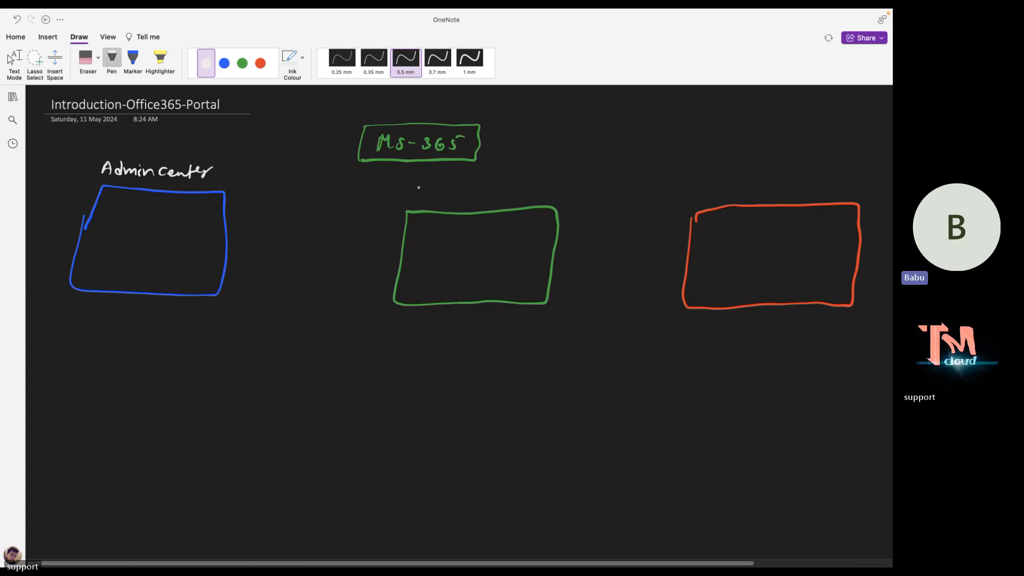
pyautogui.moveTo(419, 187)
pyautogui.mouseDown()
pyautogui.moveTo(417, 201)
pyautogui.moveTo(485, 199)
pyautogui.mouseUp()
pyautogui.moveTo(477, 189)
pyautogui.mouseDown()
pyautogui.moveTo(491, 187)
pyautogui.moveTo(476, 198)
pyautogui.moveTo(489, 201)
pyautogui.mouseUp()
pyautogui.moveTo(479, 195); pyautogui.dragTo(544, 200)
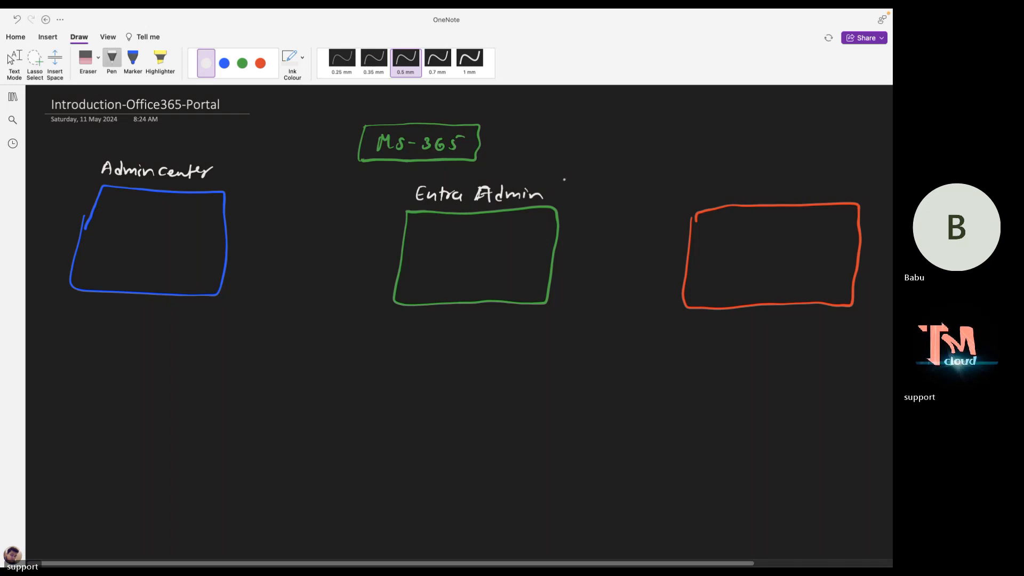
pyautogui.moveTo(718, 182); pyautogui.dragTo(743, 192)
pyautogui.moveTo(753, 177)
pyautogui.mouseDown()
pyautogui.moveTo(763, 192)
pyautogui.moveTo(788, 192)
pyautogui.mouseUp()
pyautogui.moveTo(789, 188)
pyautogui.mouseDown()
pyautogui.moveTo(783, 204)
pyautogui.moveTo(835, 181)
pyautogui.moveTo(870, 194)
pyautogui.mouseUp()
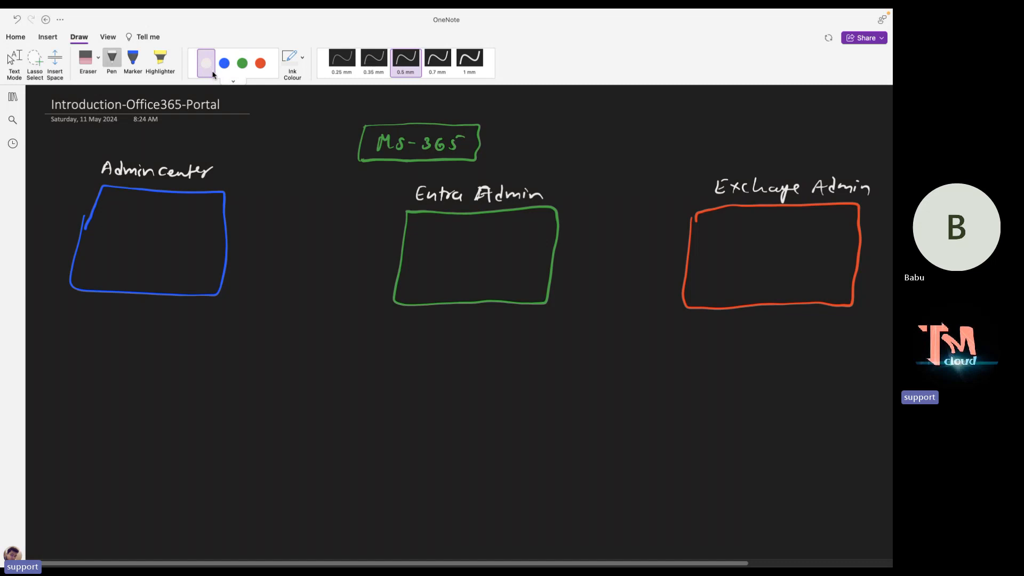
# Draw green arrows from MS-365 to Admin center, Entra Admin and Exchange Admin, then exit inking.
pyautogui.click(241, 63)
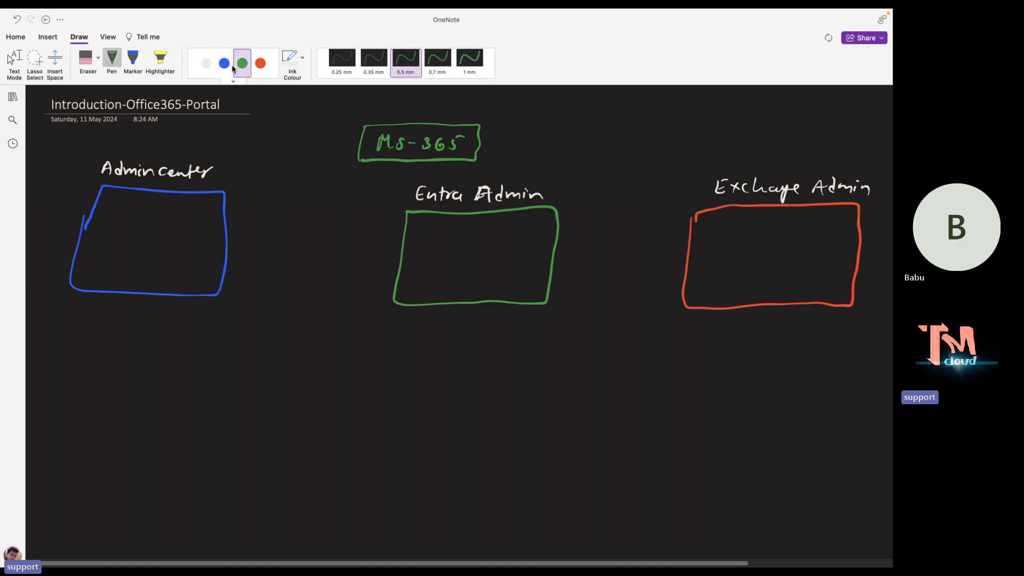
pyautogui.moveTo(362, 138)
pyautogui.mouseDown()
pyautogui.moveTo(175, 142)
pyautogui.moveTo(167, 187)
pyautogui.moveTo(176, 183)
pyautogui.mouseUp()
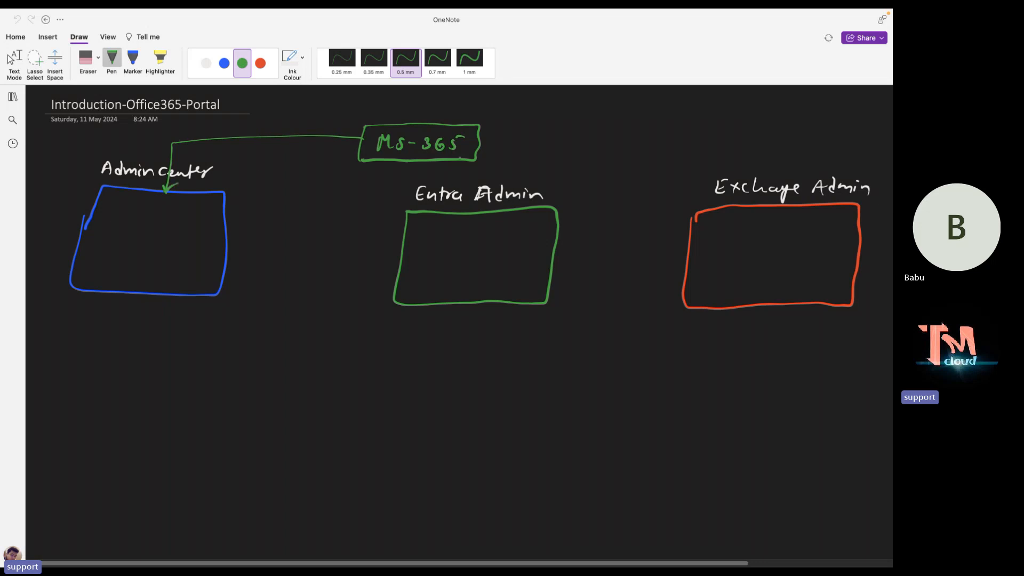
pyautogui.moveTo(461, 159); pyautogui.dragTo(458, 219)
pyautogui.moveTo(482, 134)
pyautogui.mouseDown()
pyautogui.moveTo(736, 160)
pyautogui.moveTo(745, 205)
pyautogui.moveTo(756, 201)
pyautogui.mouseUp()
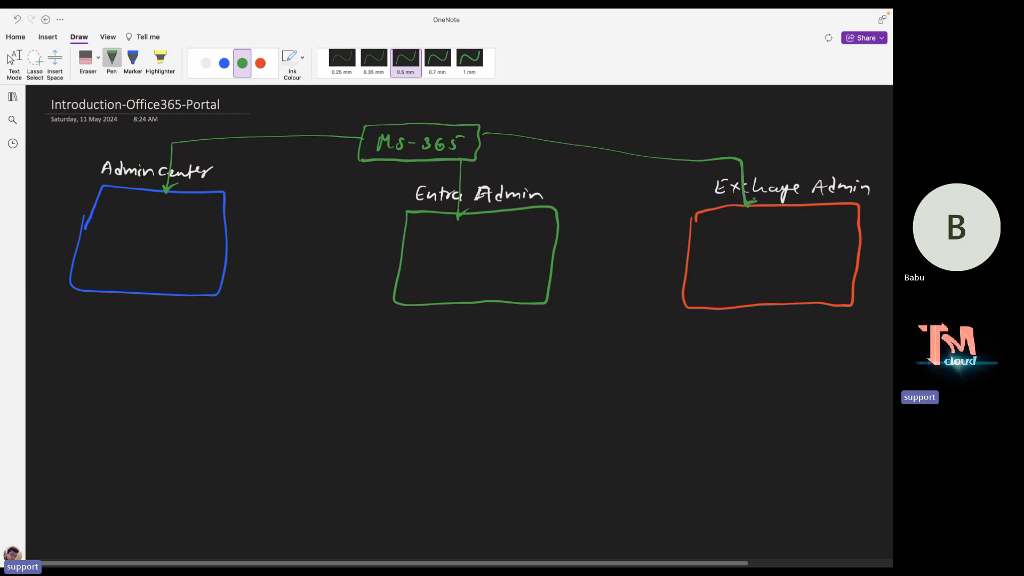
pyautogui.press('Escape')
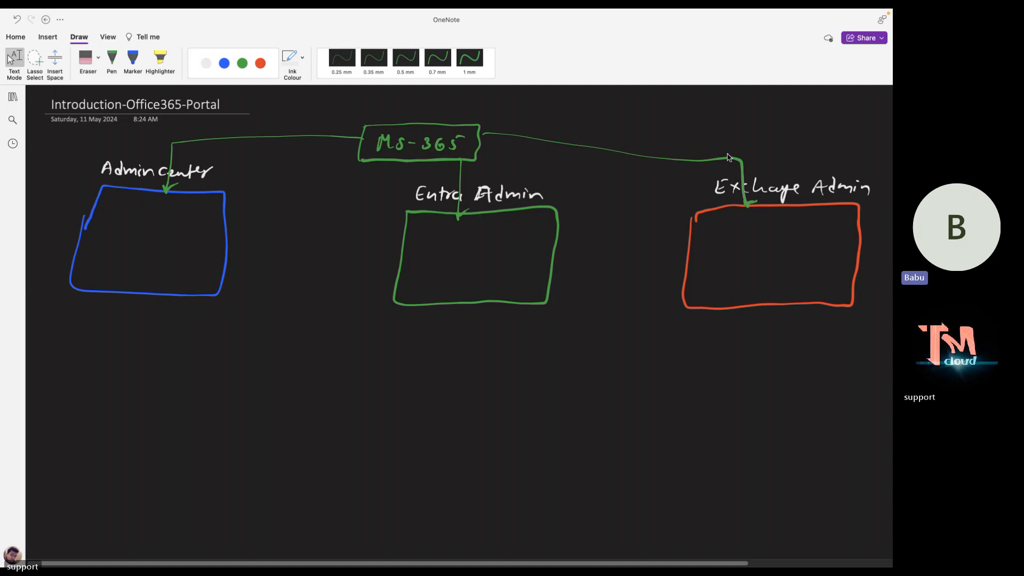
# Close the XPPen PenTablet connect-device window and launch Google Chrome to its profile picker.
pyautogui.hotkey('ctrl', 'Left')
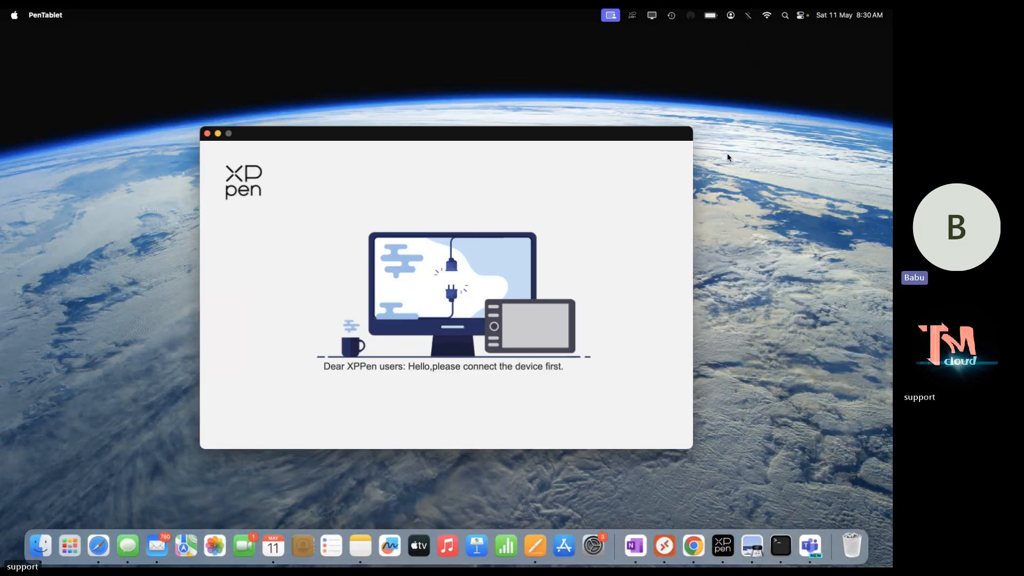
pyautogui.hotkey('ctrl', 'Right')
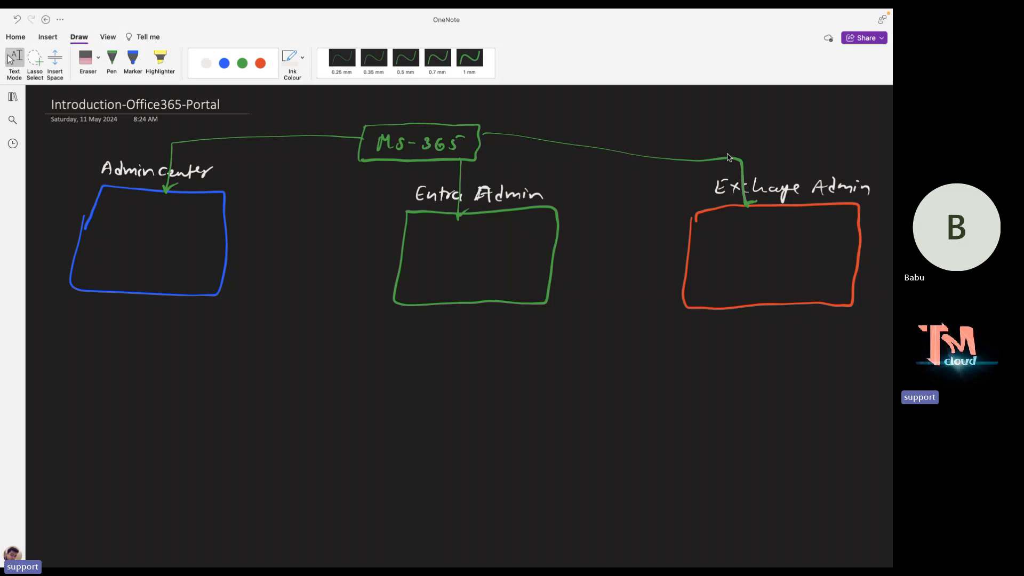
pyautogui.hotkey('ctrl', 'Left')
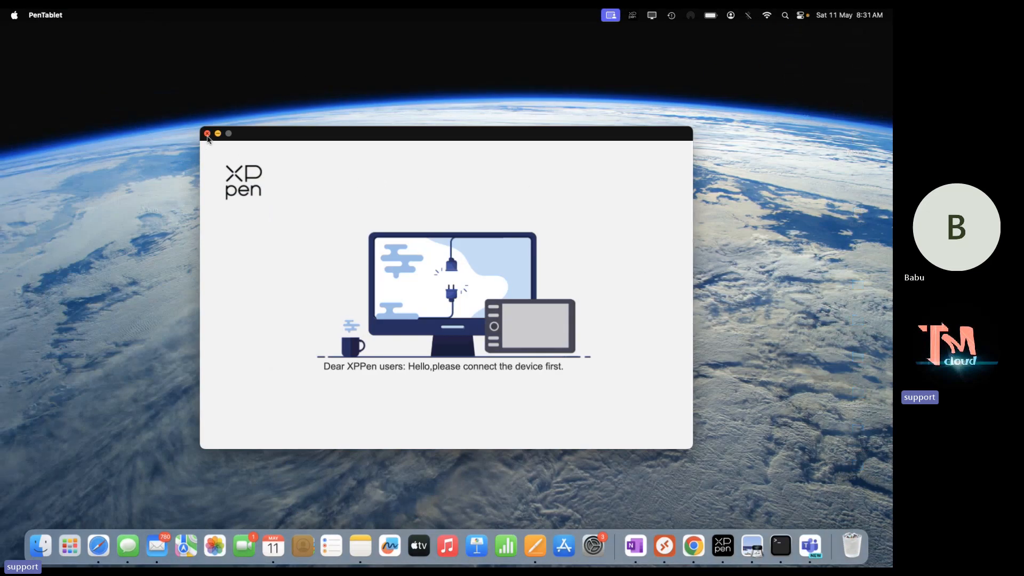
pyautogui.click(208, 134)
pyautogui.click(699, 552)
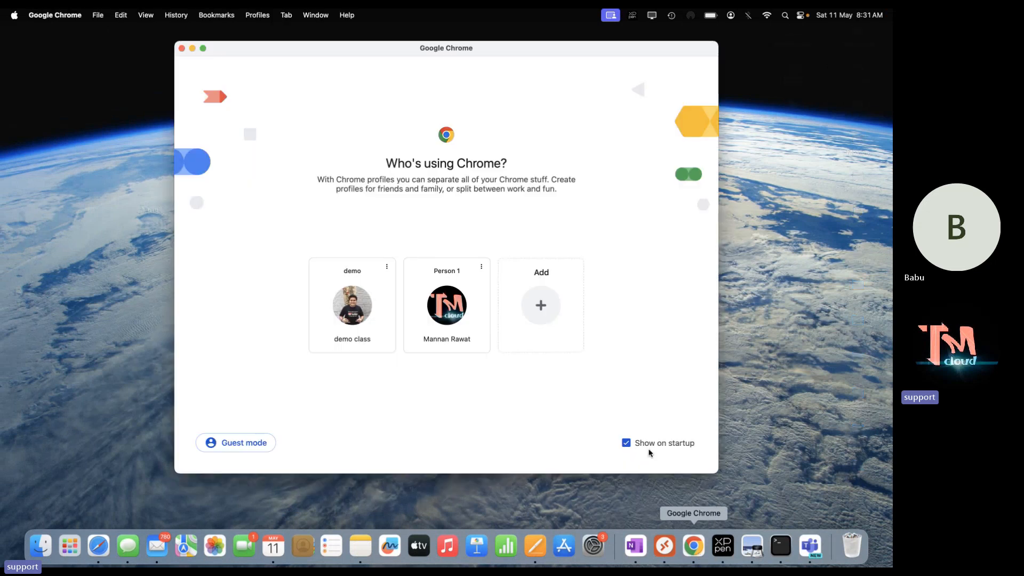
# Load office.com in a full-screen Chrome window using the Person 1 profile.
pyautogui.click(447, 308)
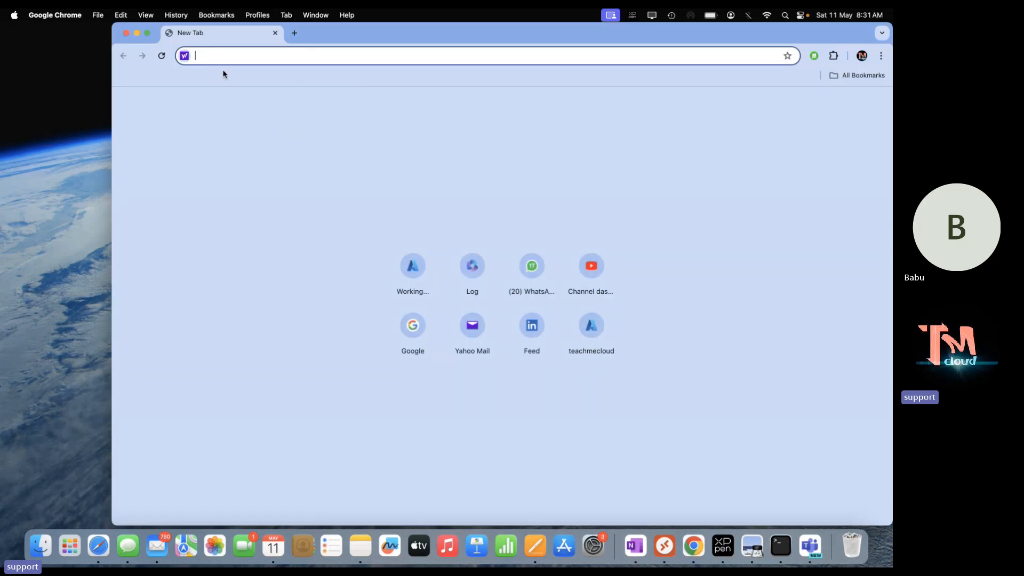
pyautogui.click(147, 33)
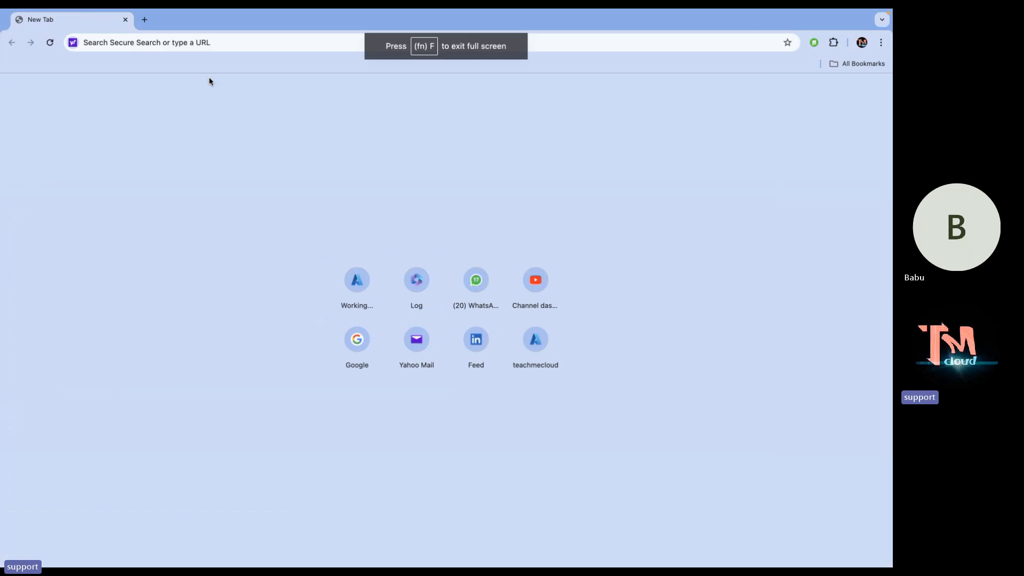
pyautogui.click(196, 38)
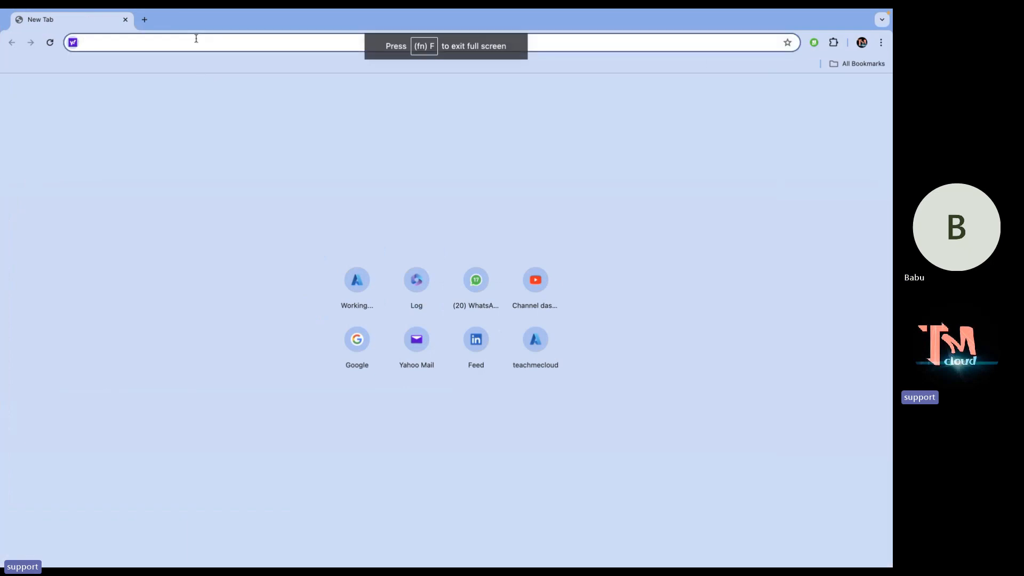
pyautogui.write('office.com')
pyautogui.press('Return')
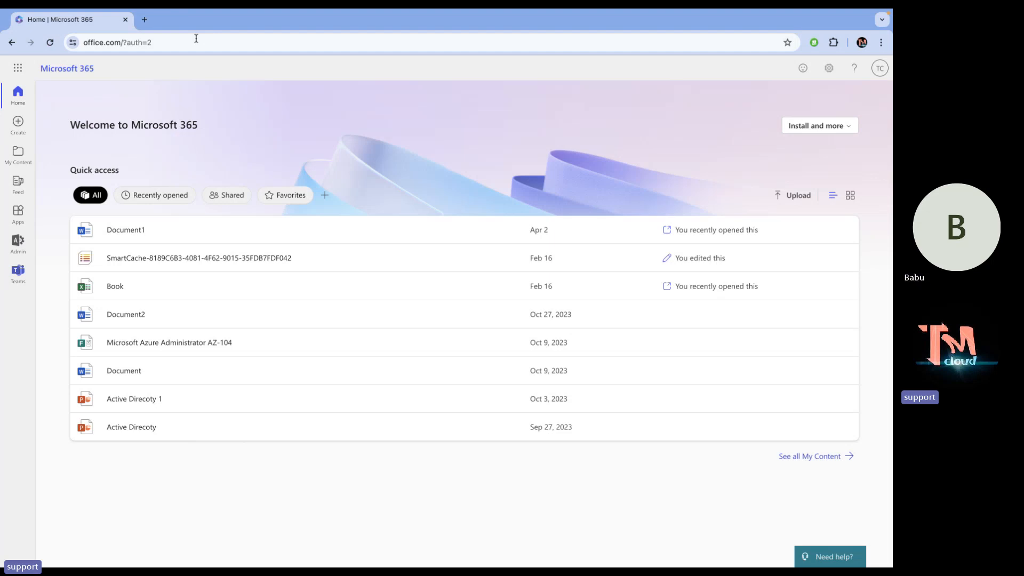
# Open the Admin app from the Microsoft 365 app launcher.
pyautogui.click(15, 69)
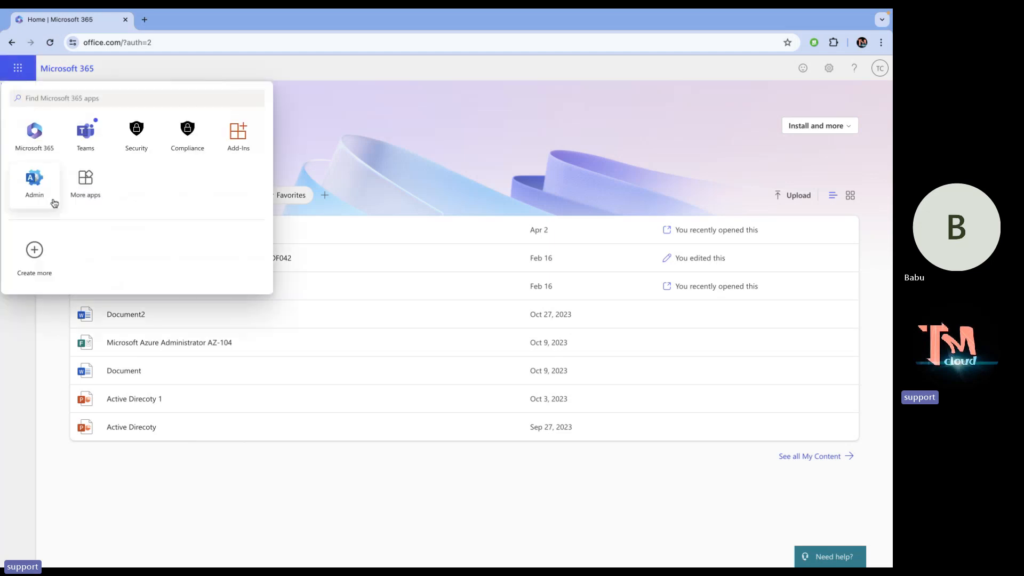
pyautogui.click(39, 190)
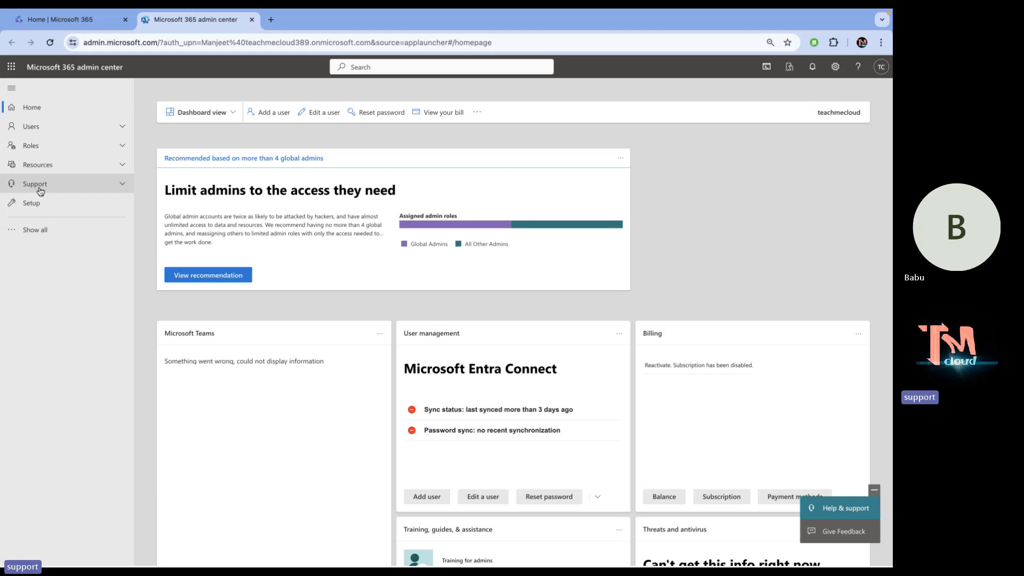
# Choose Show all in the admin center's left navigation pane.
pyautogui.click(34, 233)
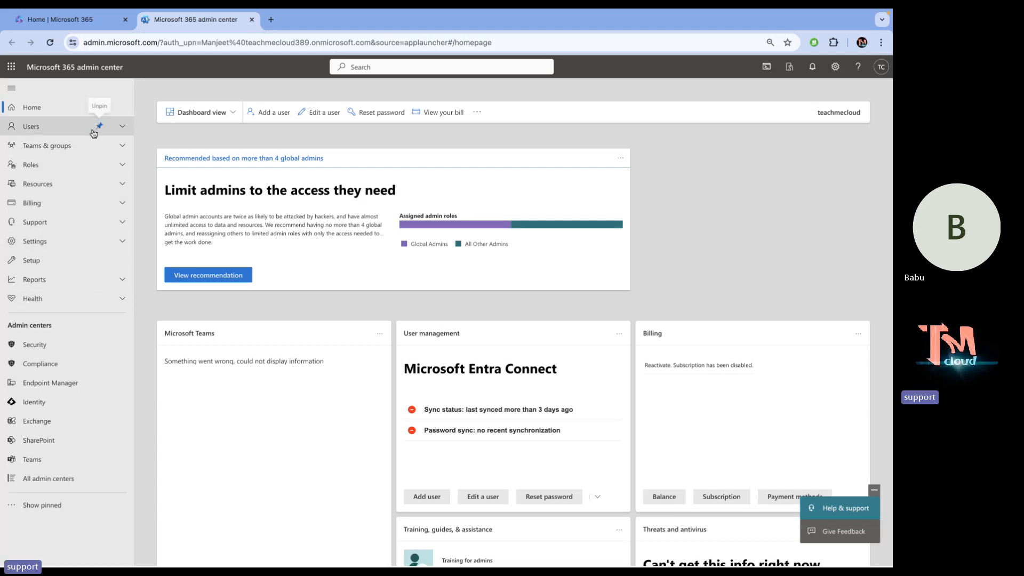
# Expand the Users section in the left navigation.
pyautogui.click(123, 127)
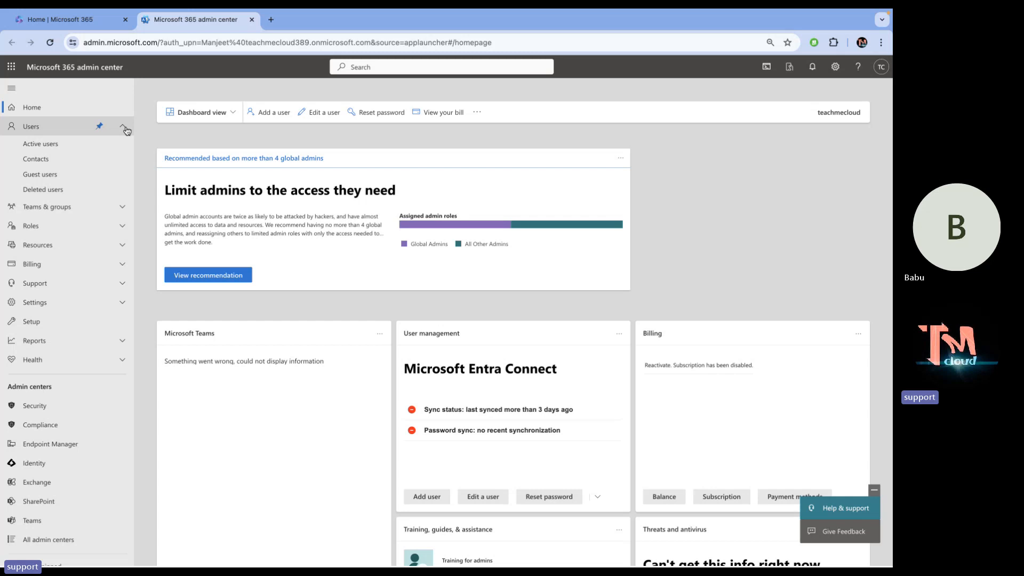
# Open Active users and select five users, including alibaba, azure, tata and telnet.
pyautogui.click(56, 145)
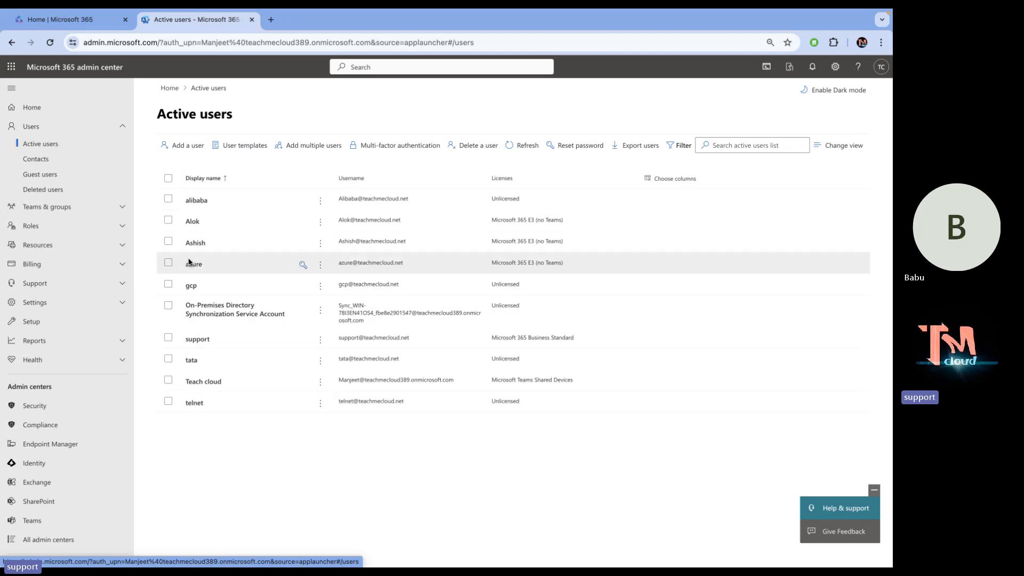
pyautogui.click(168, 199)
pyautogui.click(169, 220)
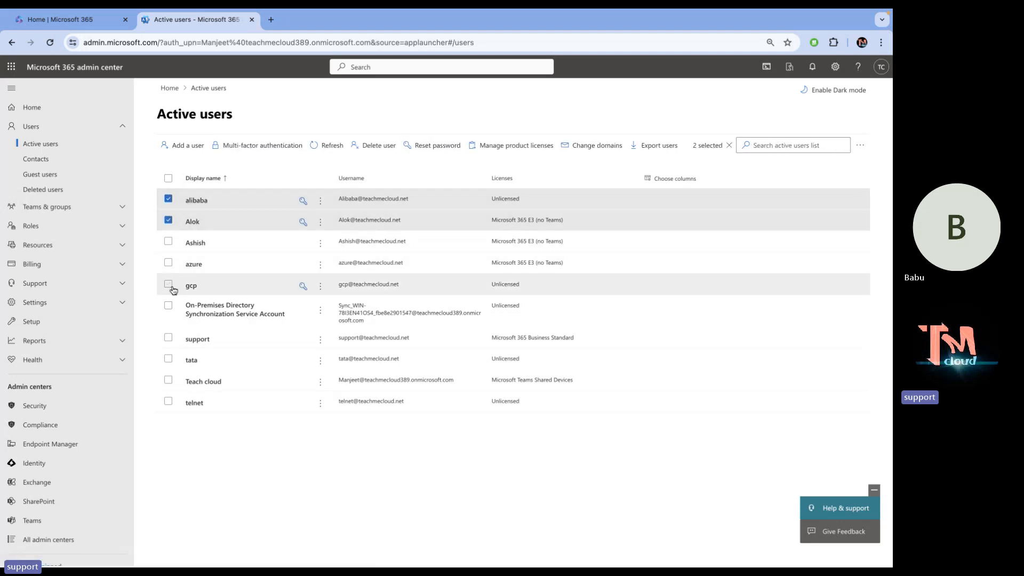
pyautogui.click(168, 263)
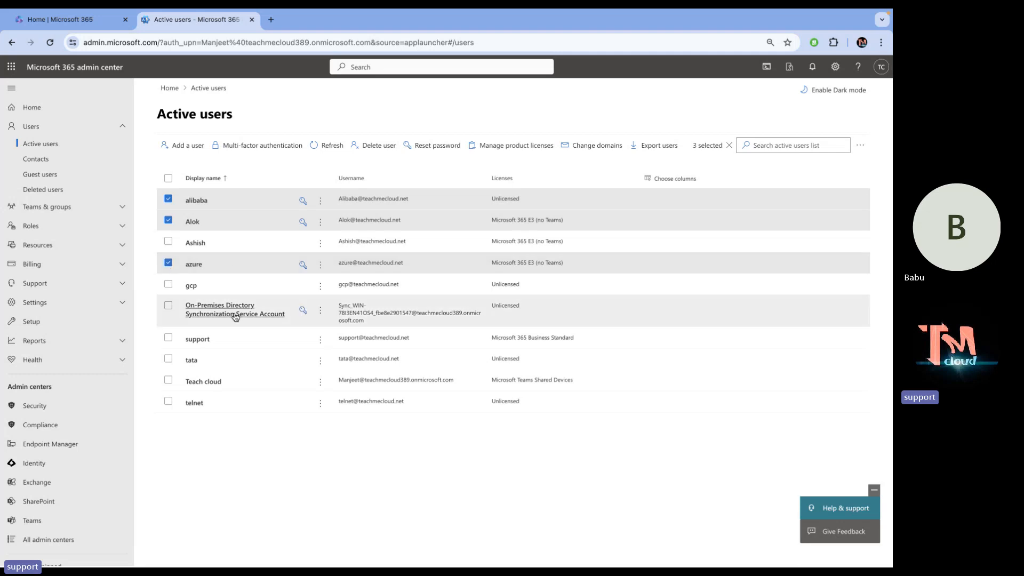
pyautogui.click(168, 358)
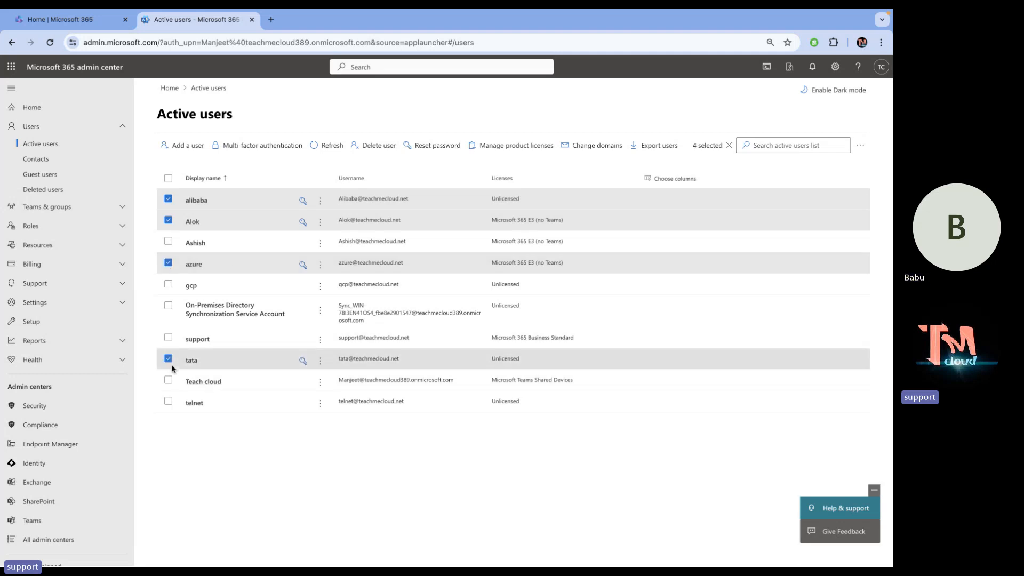
pyautogui.click(168, 401)
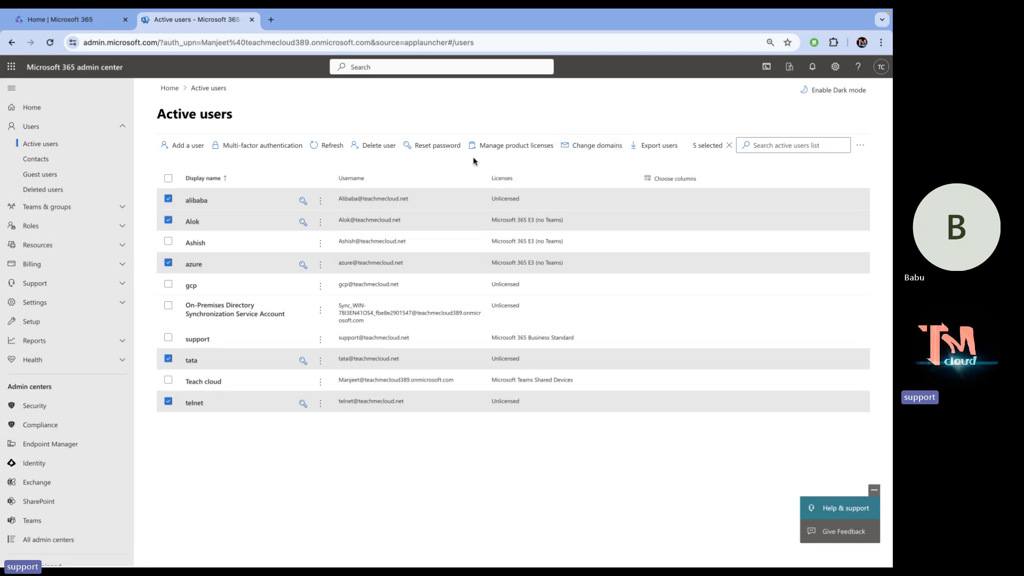
# Delete the five selected users, confirm, and close the Users deleted summary.
pyautogui.click(382, 152)
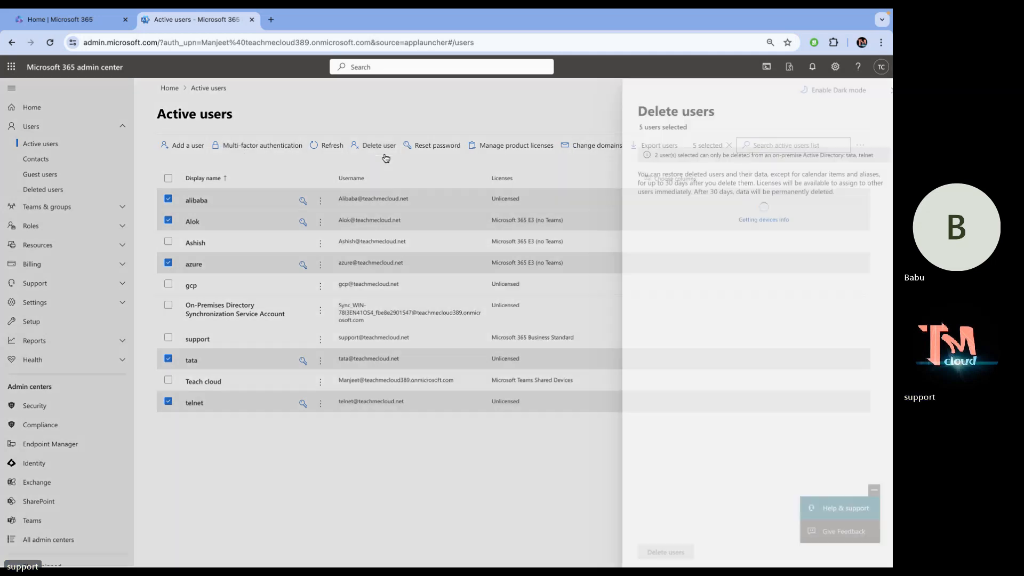
pyautogui.click(655, 552)
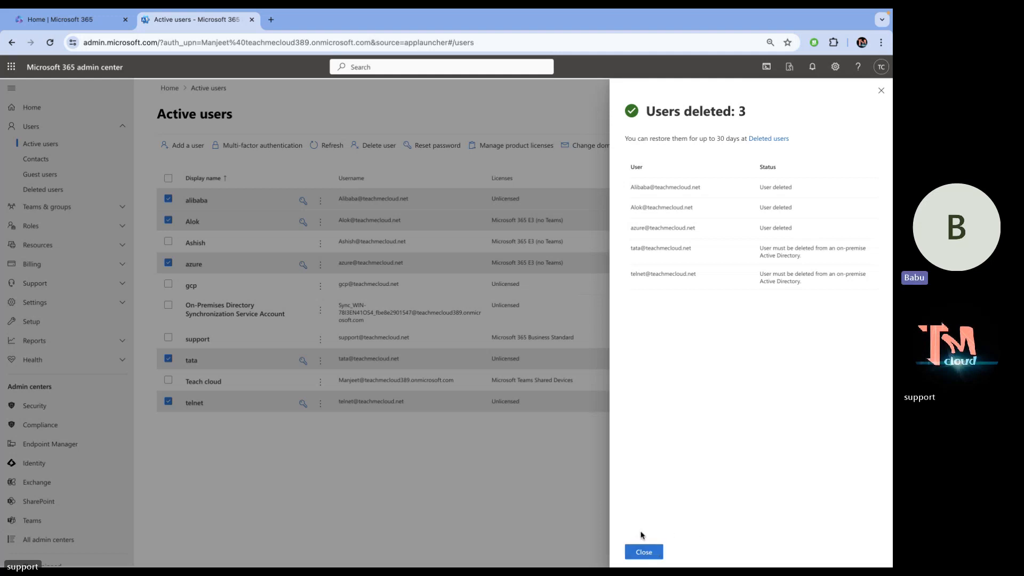
pyautogui.click(643, 552)
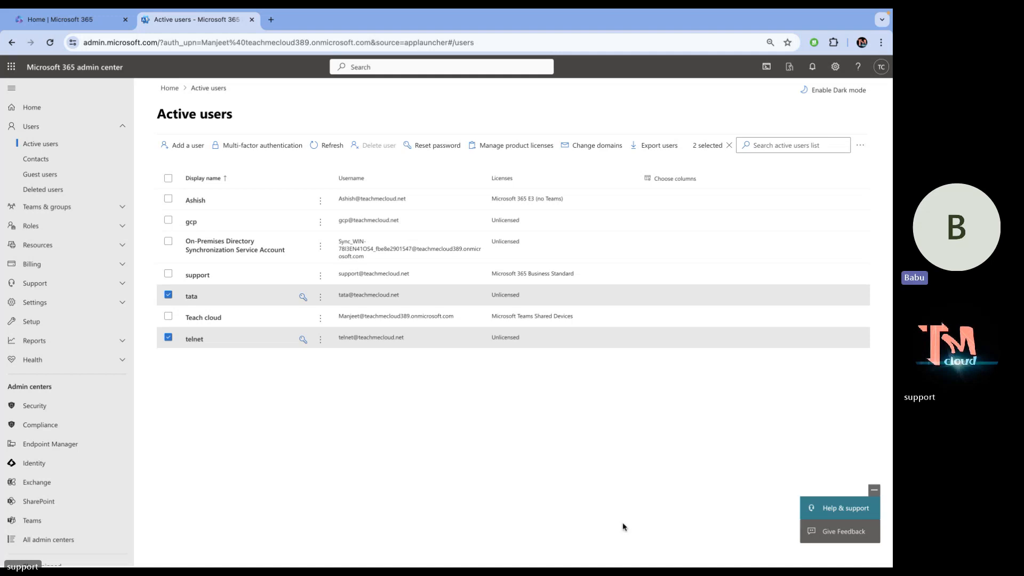
pyautogui.click(316, 151)
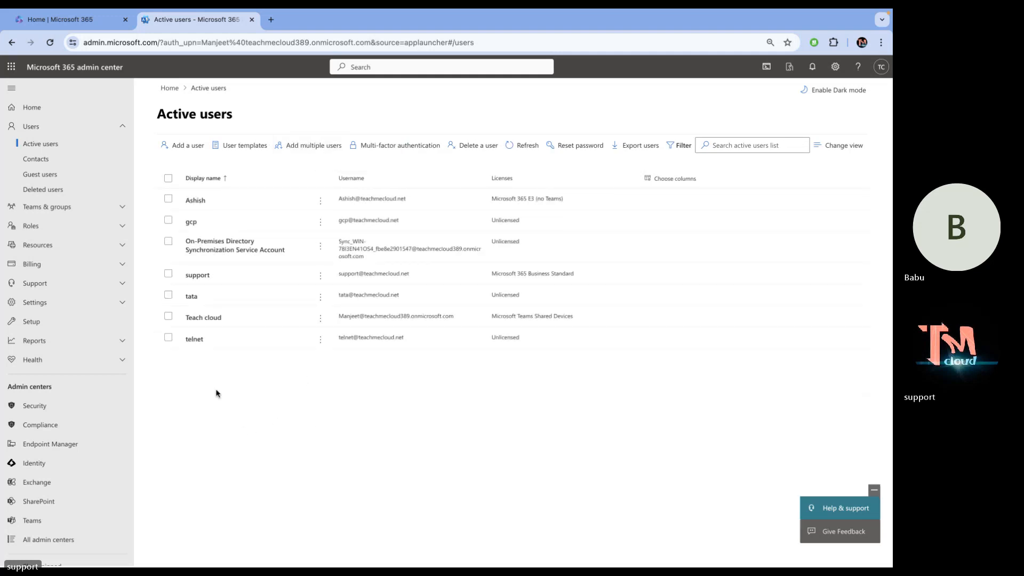
pyautogui.click(170, 338)
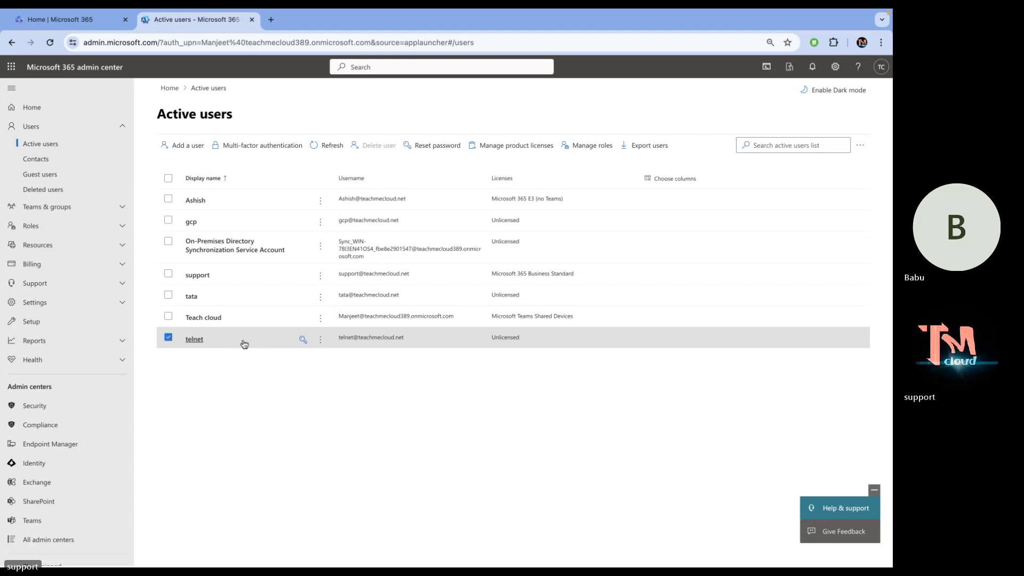
pyautogui.click(326, 146)
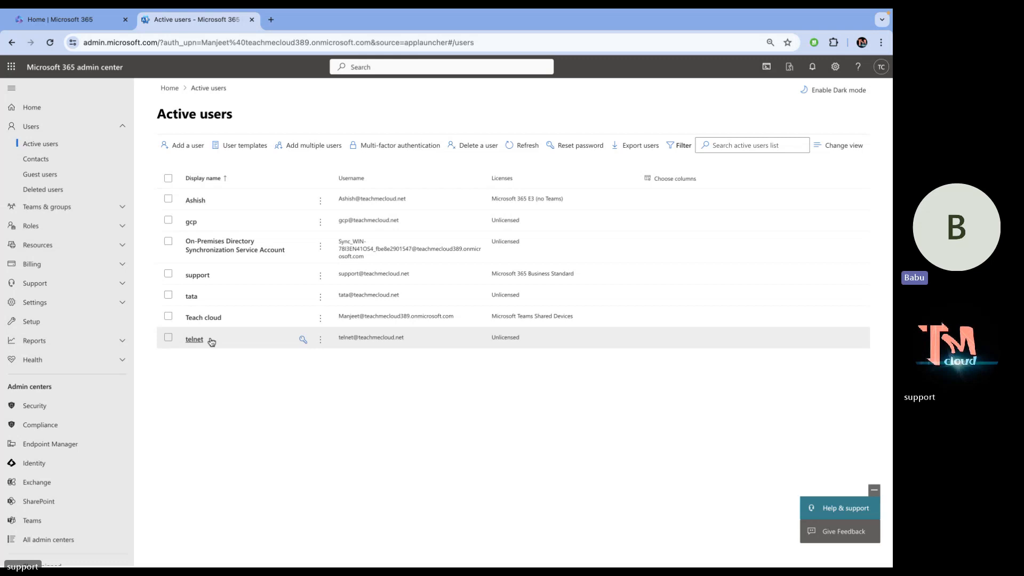
pyautogui.click(507, 146)
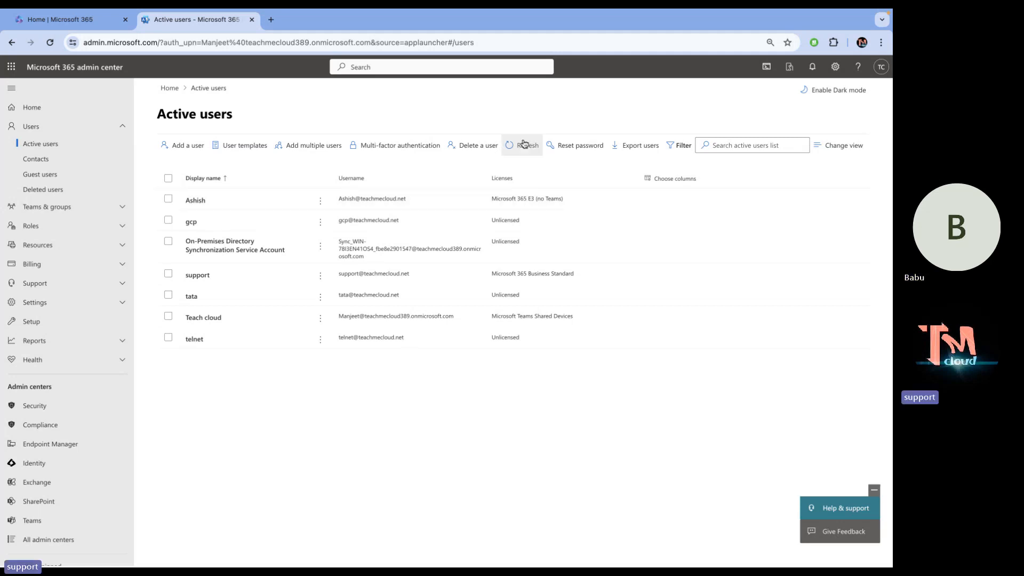
pyautogui.click(521, 142)
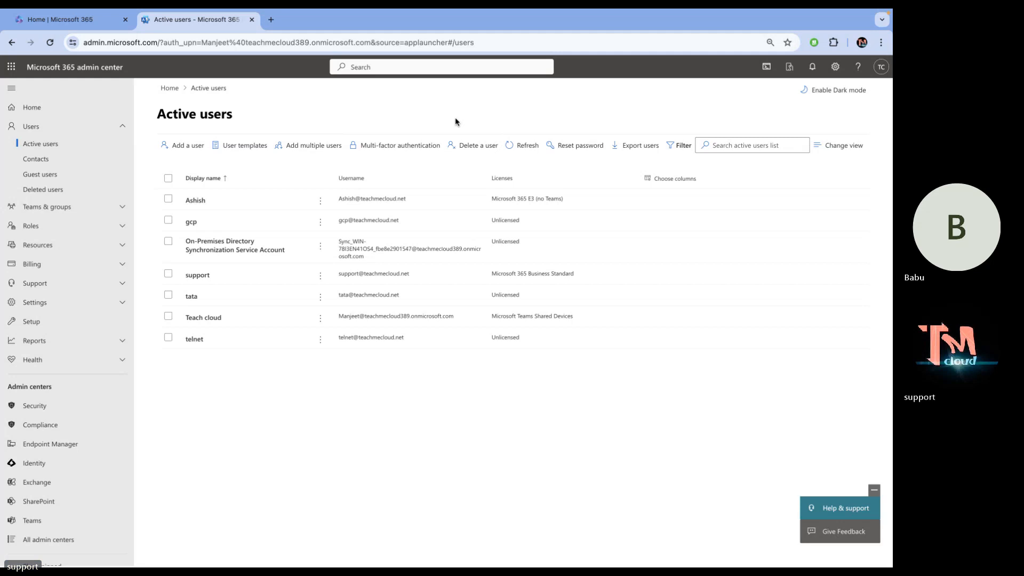
pyautogui.click(168, 219)
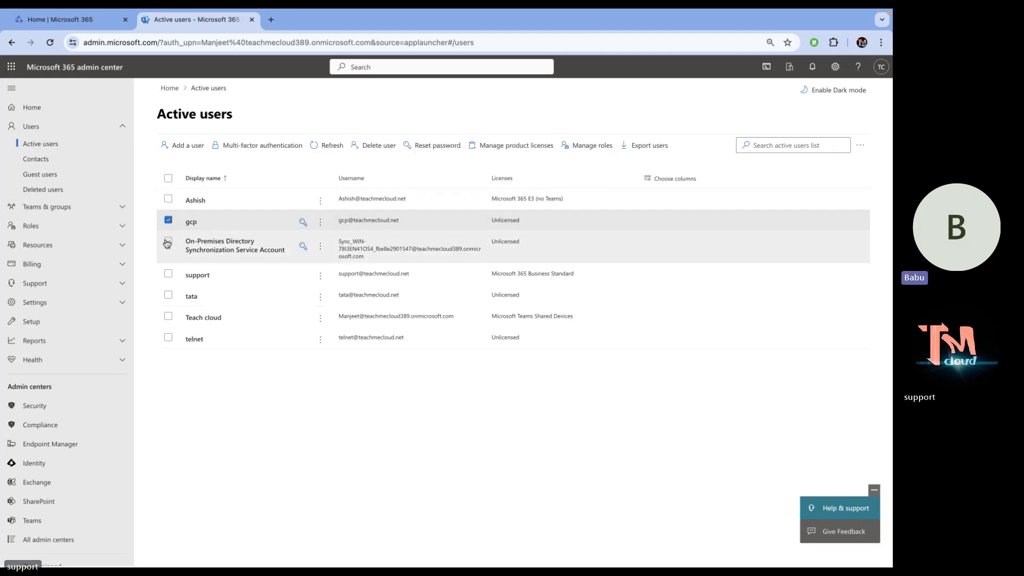
pyautogui.click(167, 241)
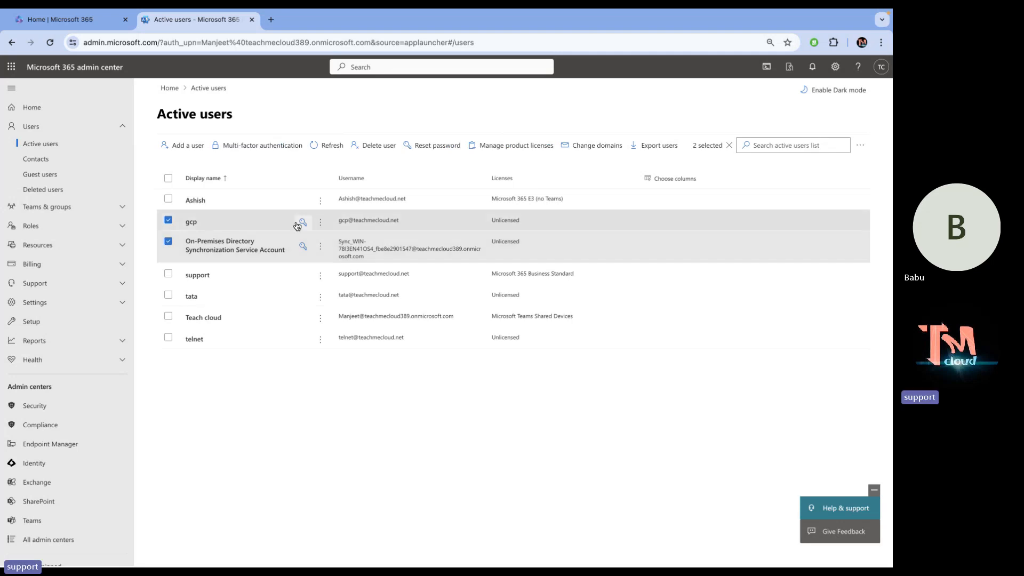
pyautogui.click(168, 219)
pyautogui.click(168, 241)
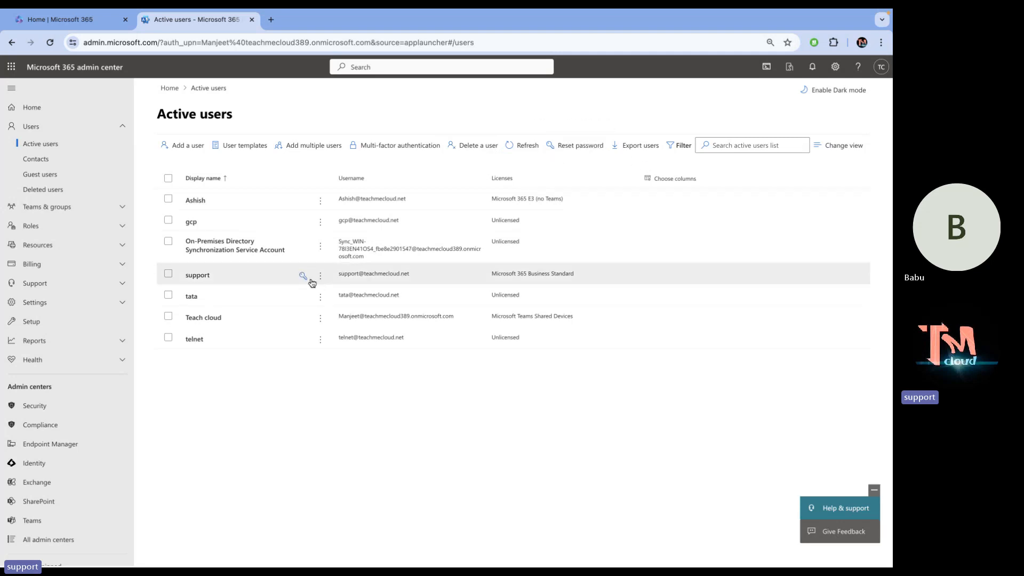
# Start a new user with first name and username 'alibaba'.
pyautogui.click(178, 147)
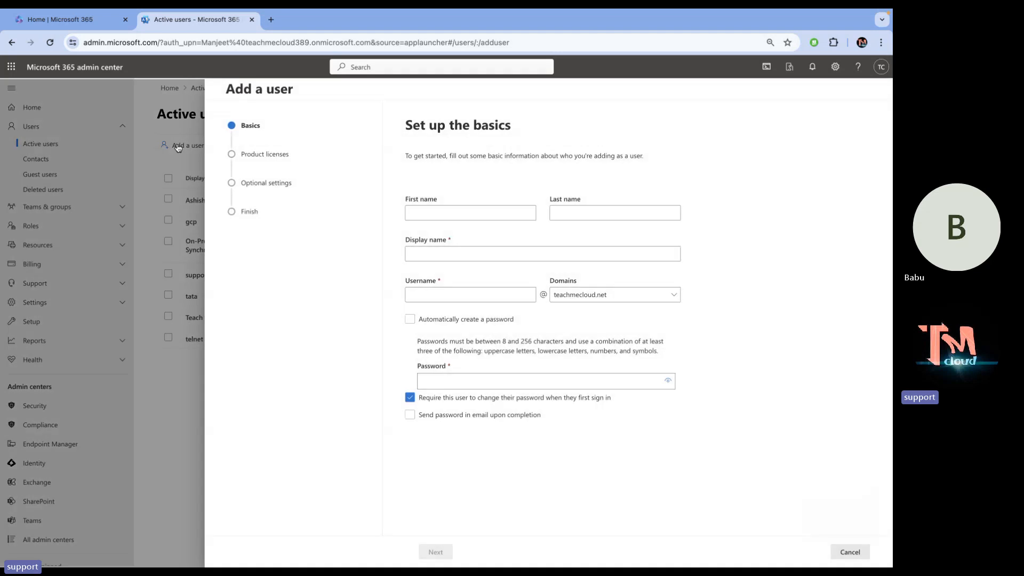
pyautogui.click(454, 215)
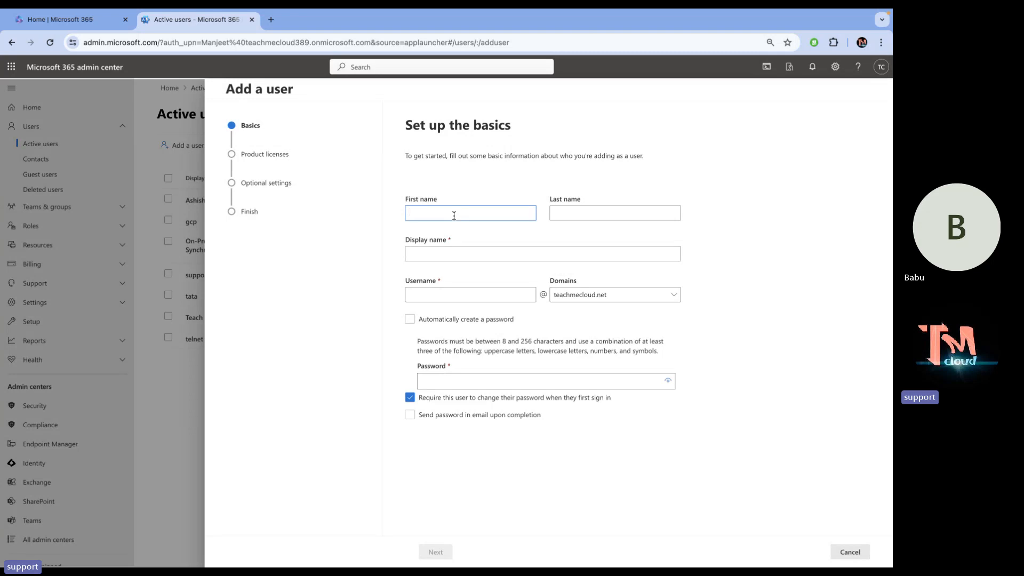
pyautogui.write('alibaba')
pyautogui.click(438, 257)
pyautogui.click(439, 294)
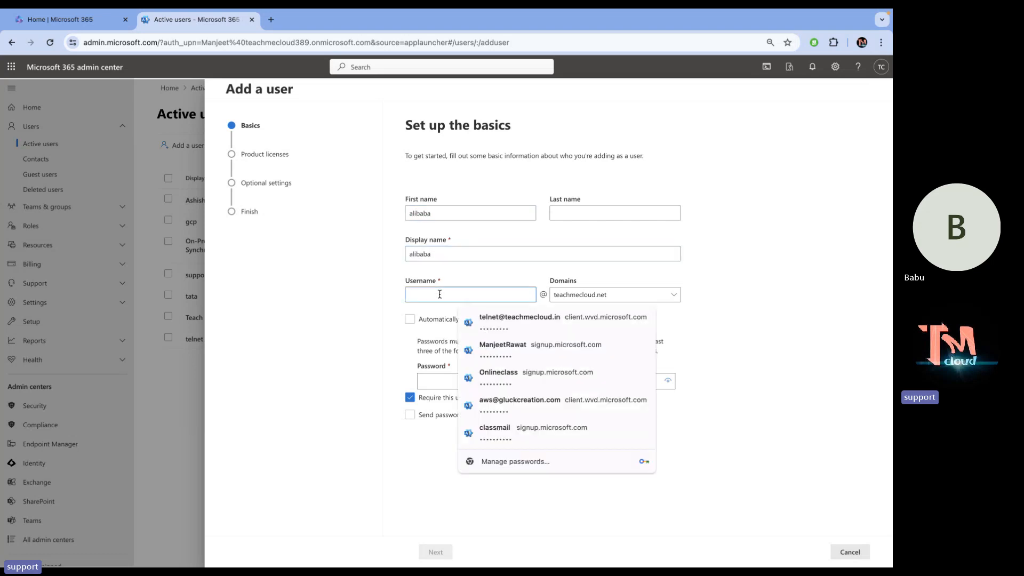
pyautogui.write('alib')
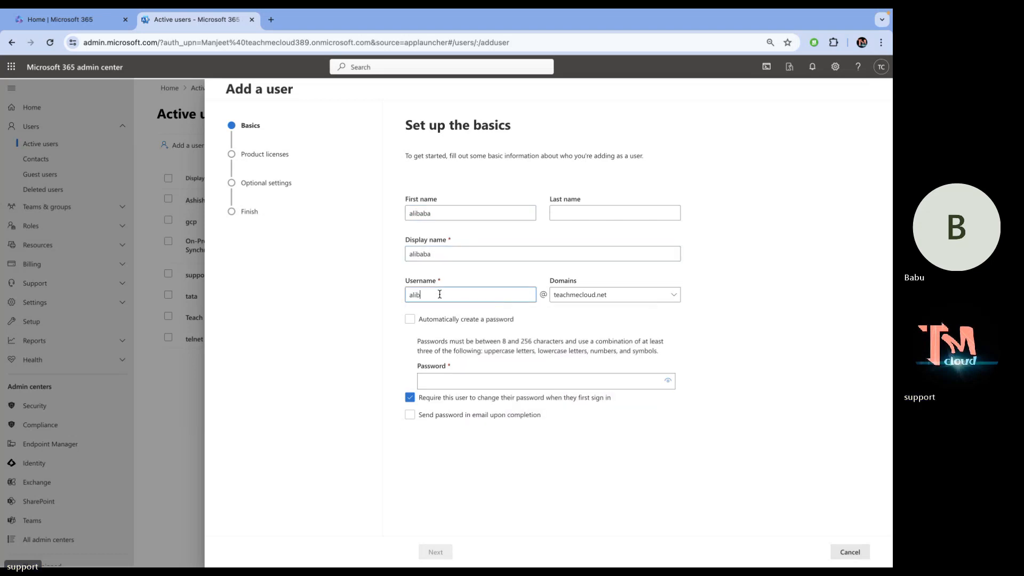
pyautogui.write('aba')
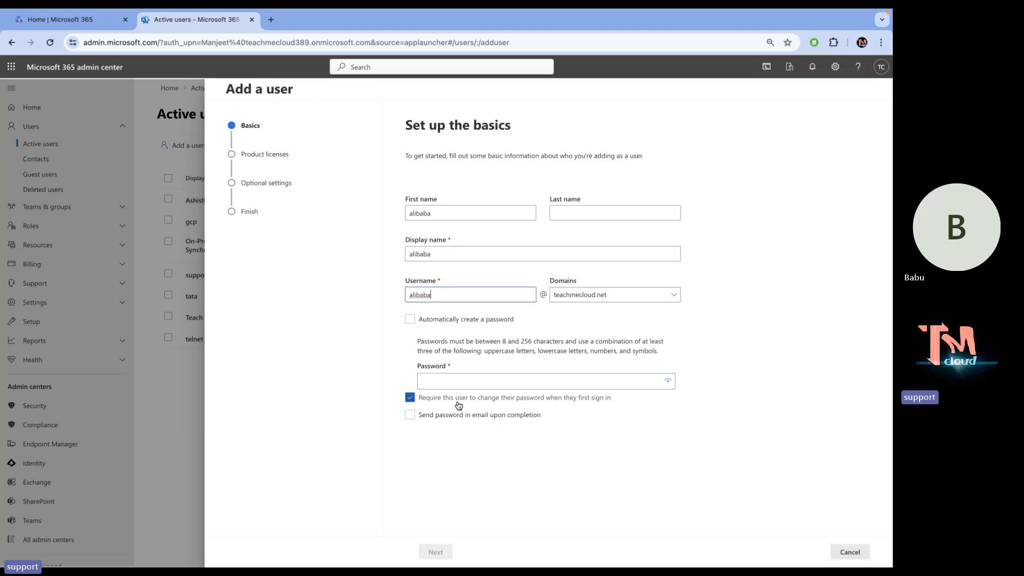
pyautogui.click(406, 309)
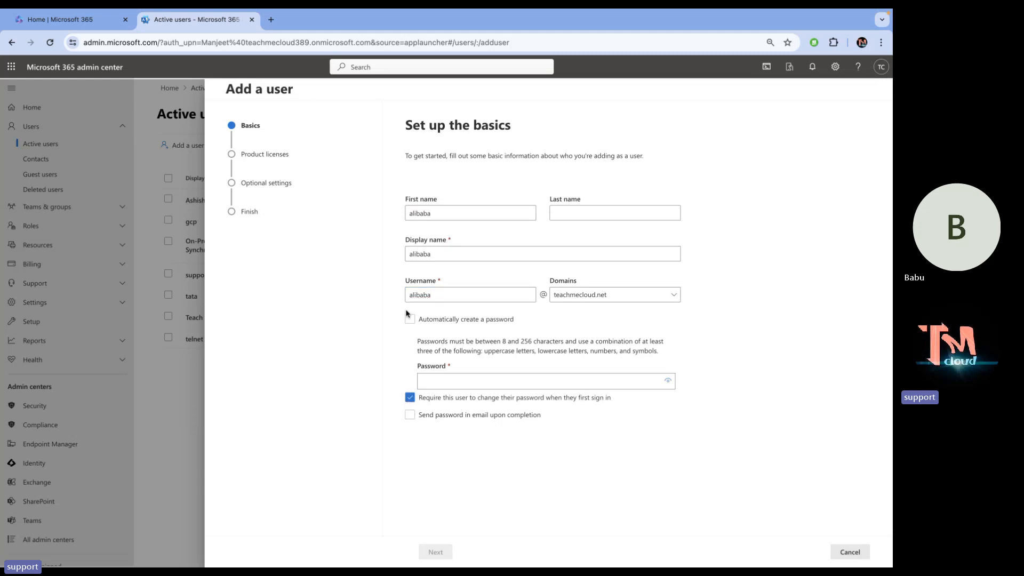
# Turn off the forced password change at first sign-in and enter a custom password.
pyautogui.click(410, 397)
pyautogui.click(458, 375)
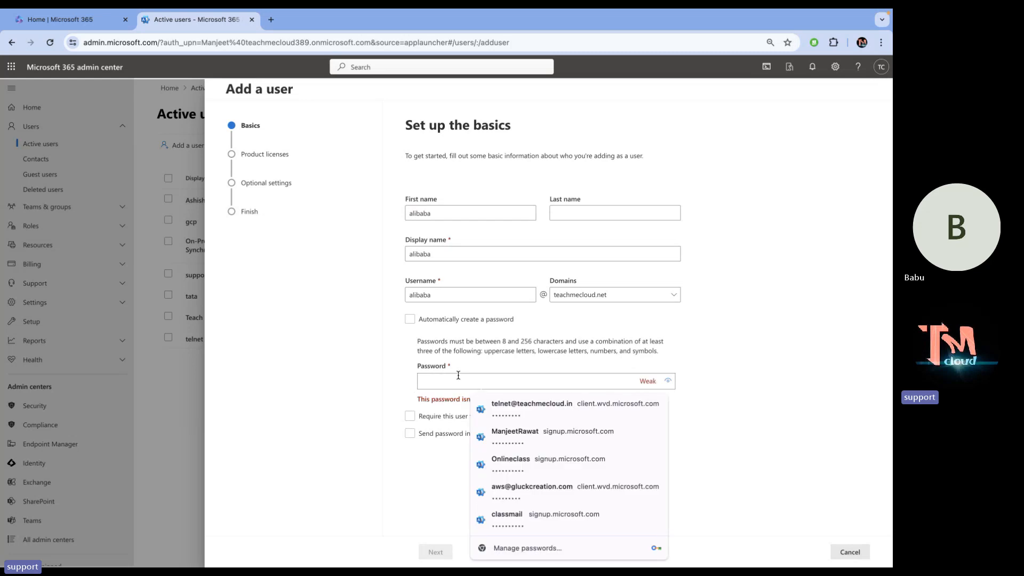
pyautogui.write('••••••')
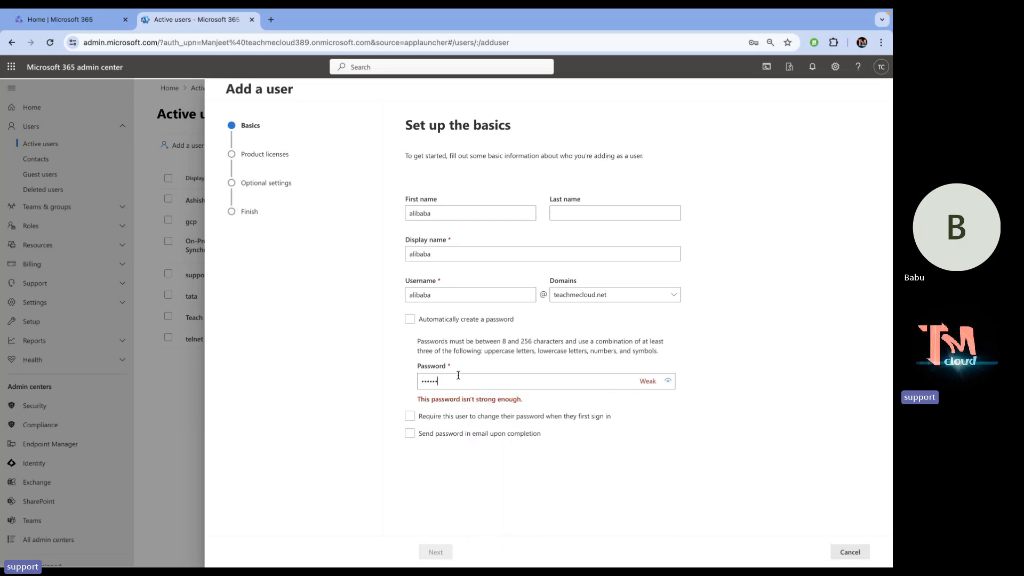
pyautogui.write('•••')
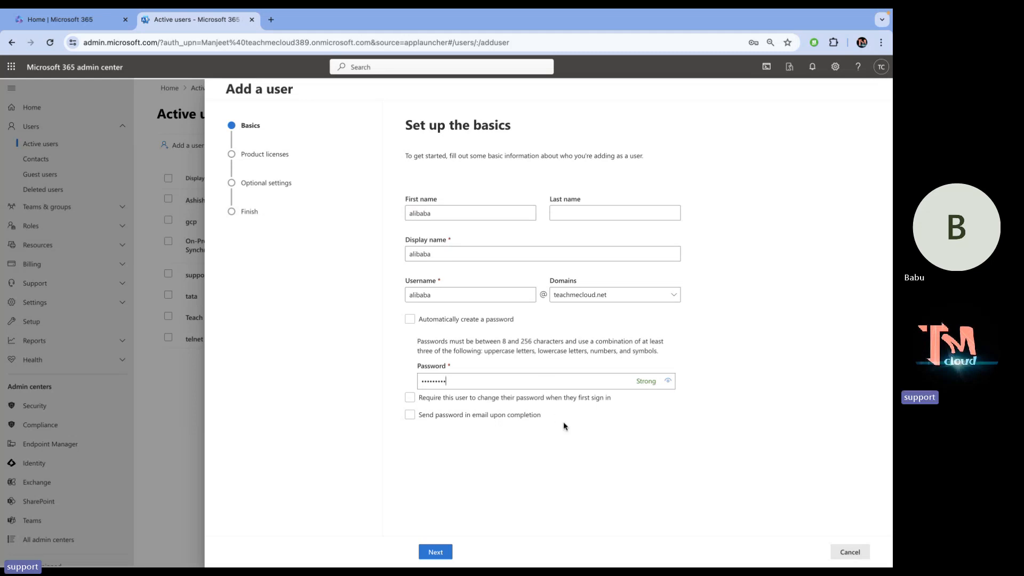
# Try Business Standard, then choose 'Create user without product license' and advance to Optional settings.
pyautogui.click(436, 552)
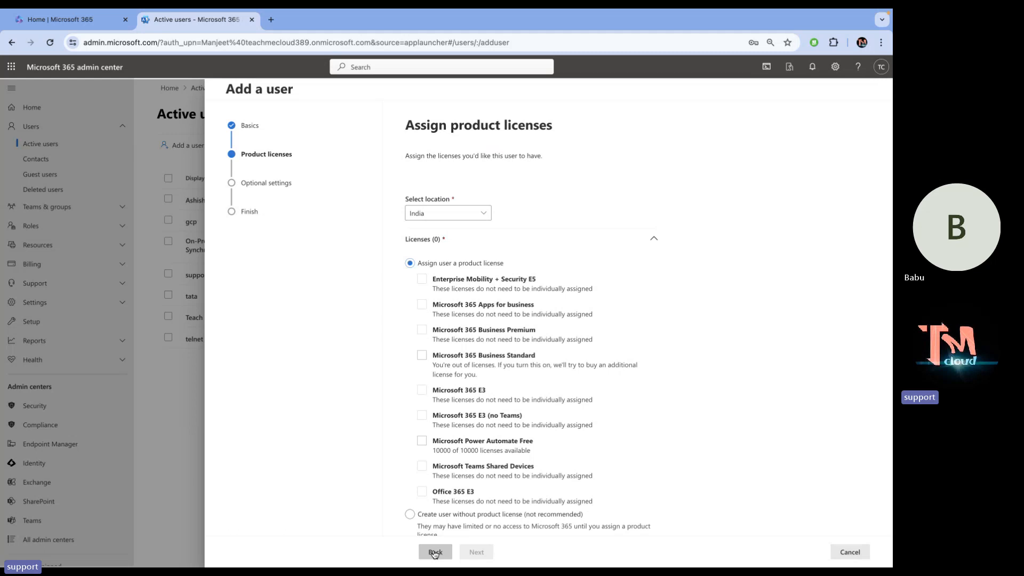
pyautogui.scroll(-2, 512, 421)
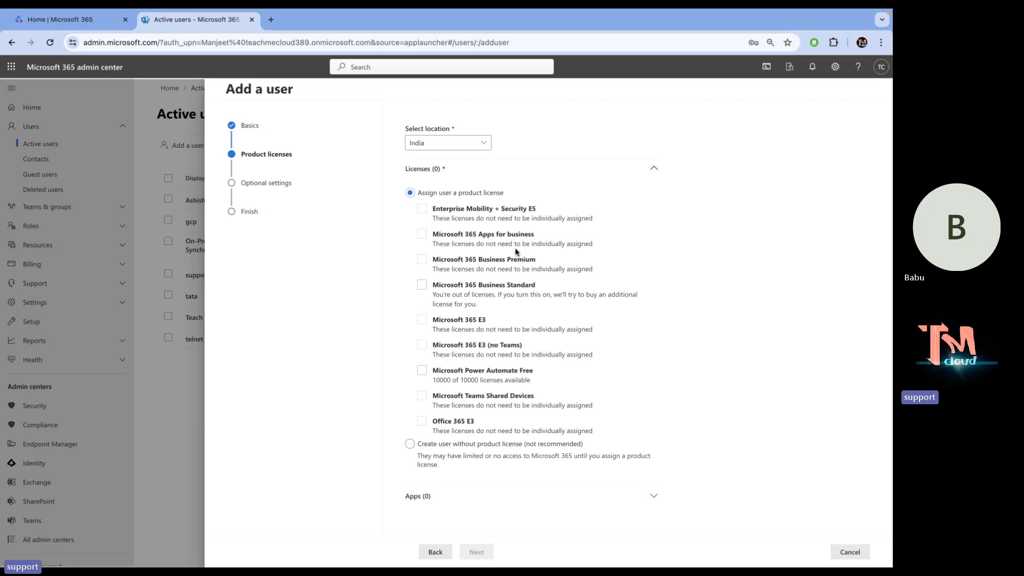
pyautogui.click(455, 289)
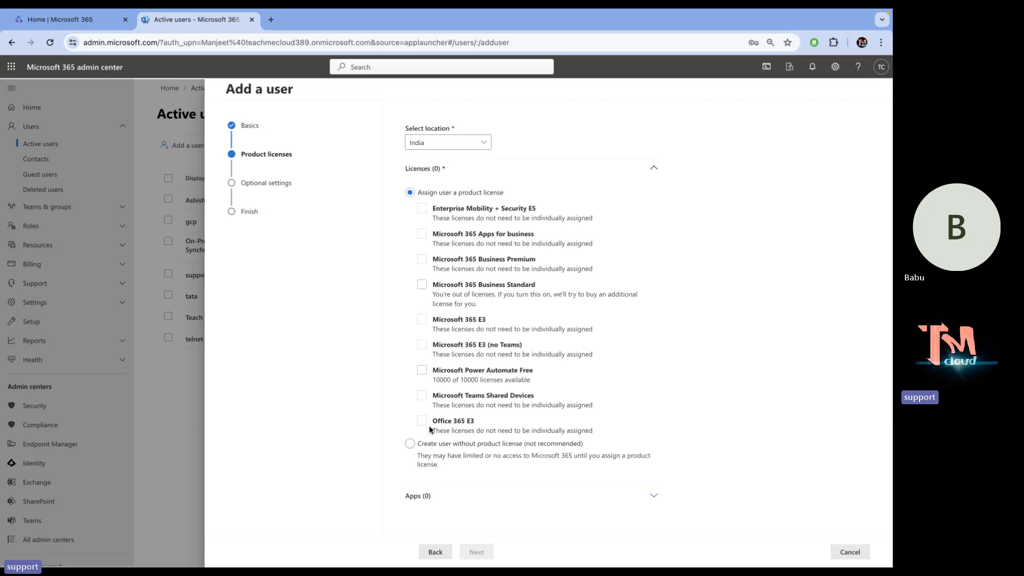
pyautogui.click(411, 443)
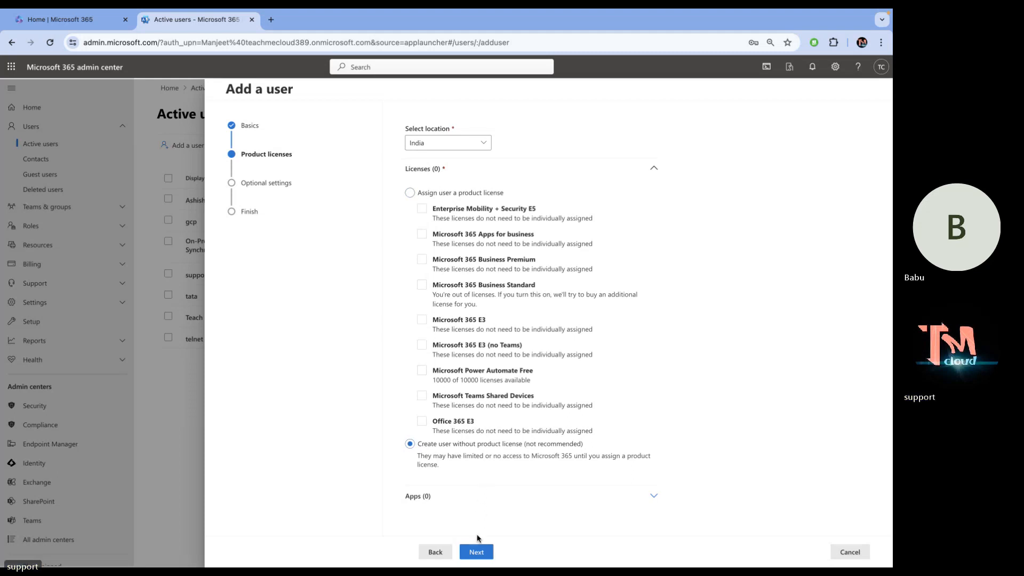
pyautogui.click(479, 553)
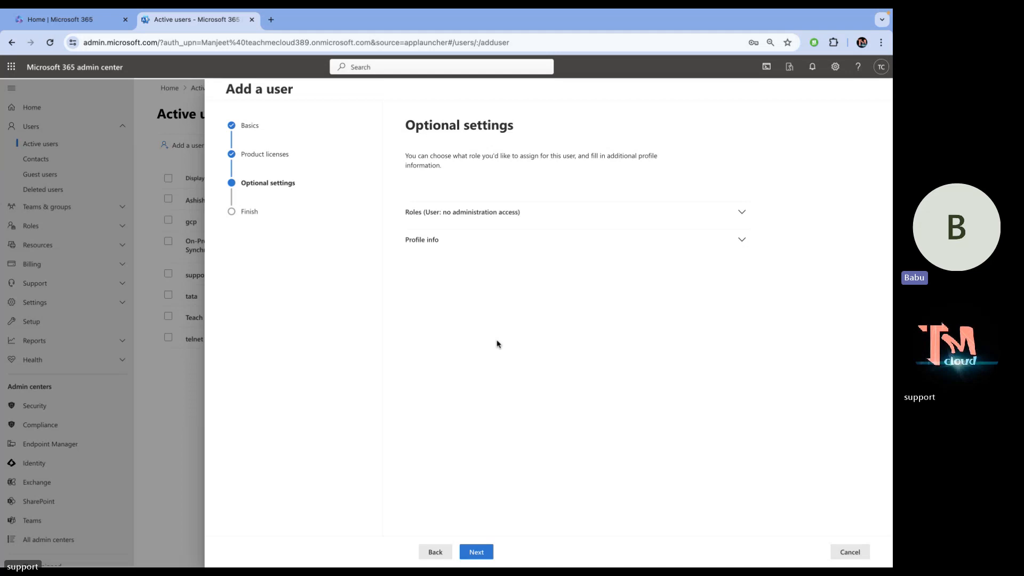
# Try the Exchange Administrator role, then revert to 'User (no admin center access)'.
pyautogui.click(453, 225)
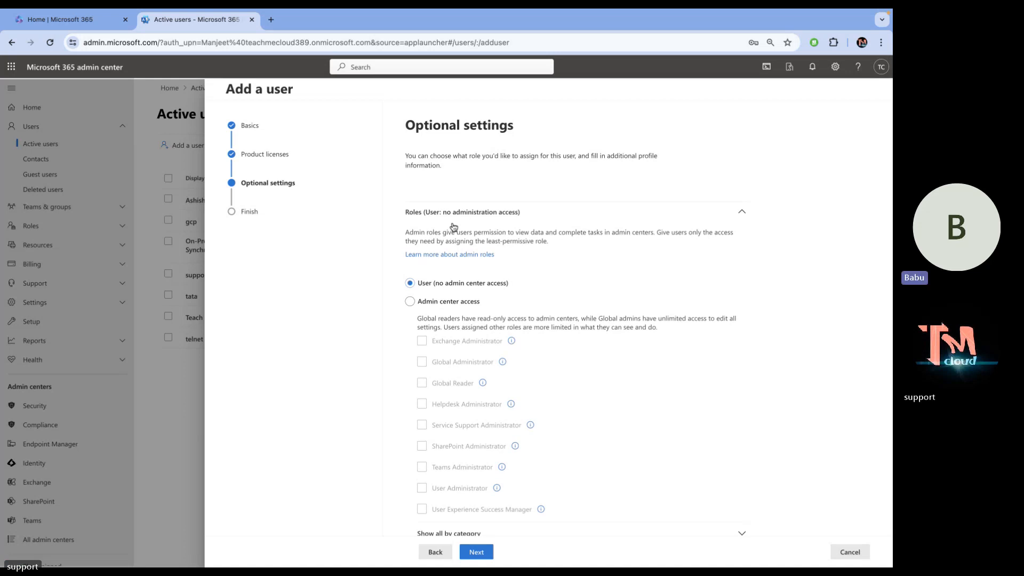
pyautogui.click(452, 224)
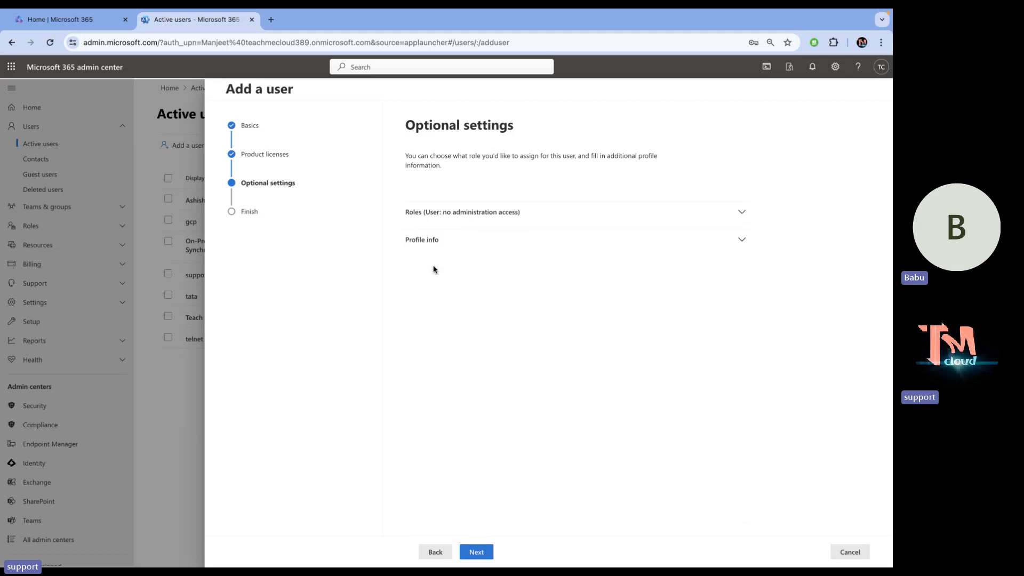
pyautogui.click(451, 218)
pyautogui.click(421, 300)
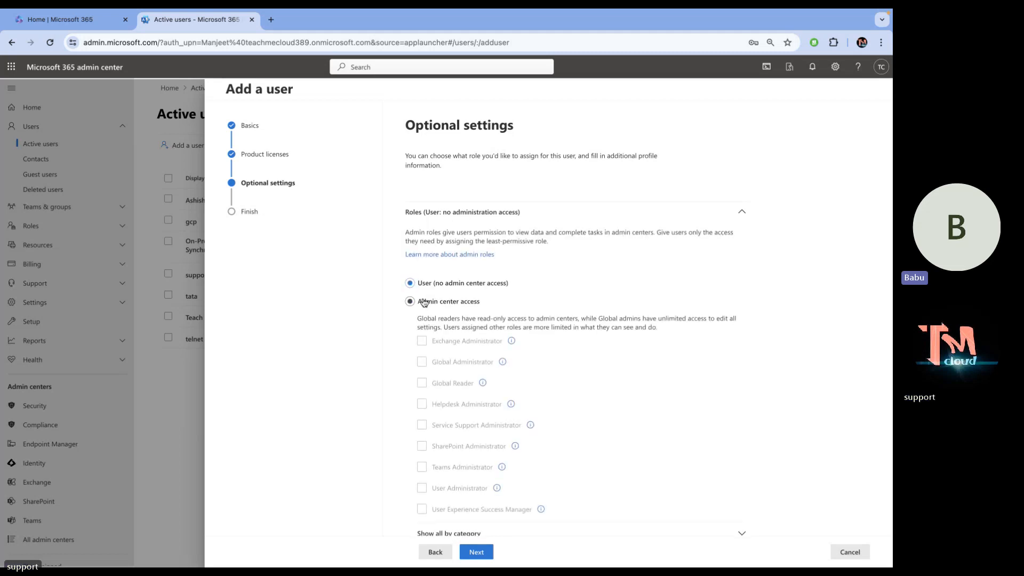
pyautogui.scroll(-2, 474, 299)
pyautogui.scroll(1, 474, 298)
pyautogui.click(475, 298)
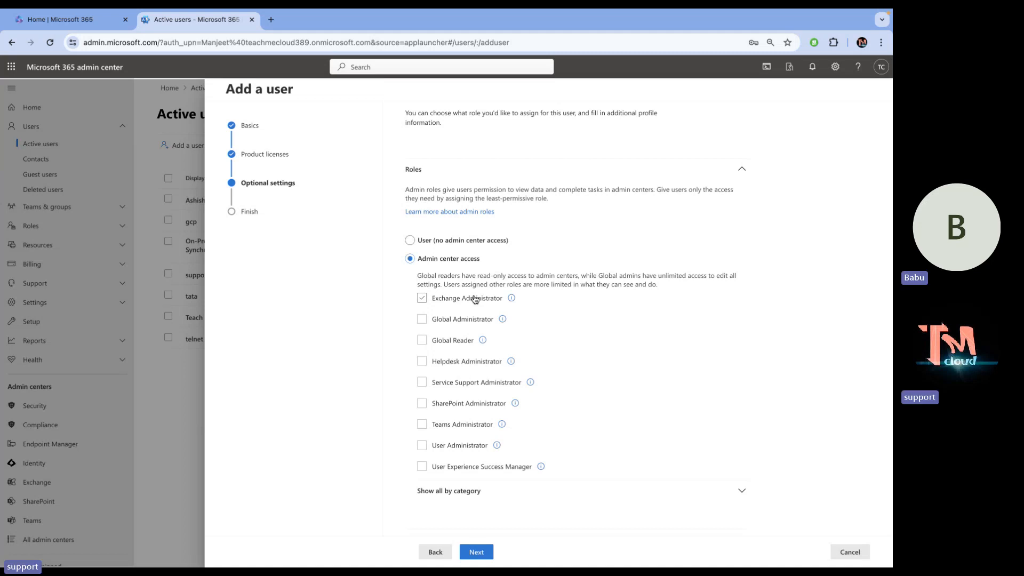
pyautogui.click(439, 240)
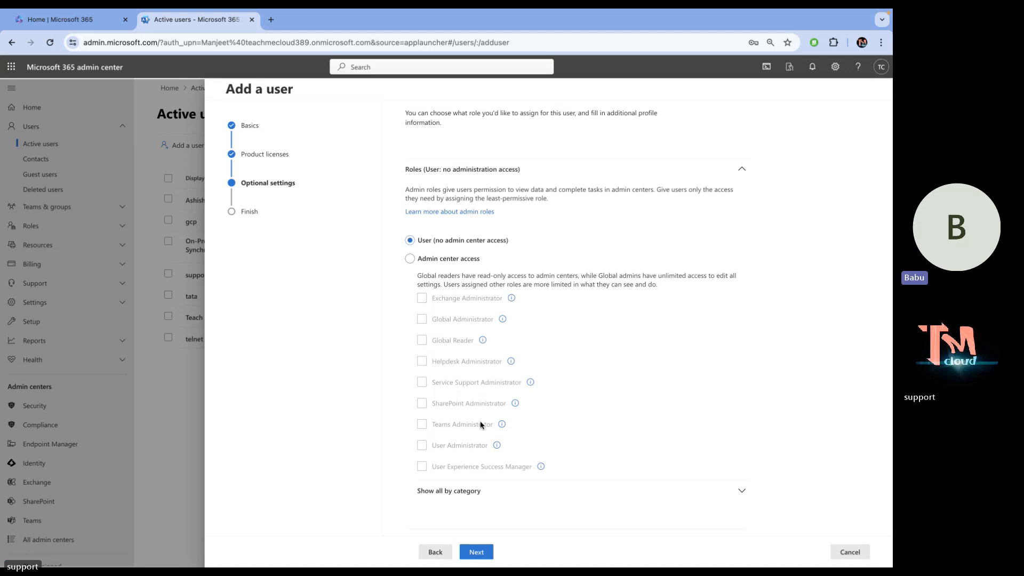
pyautogui.scroll(-1, 480, 424)
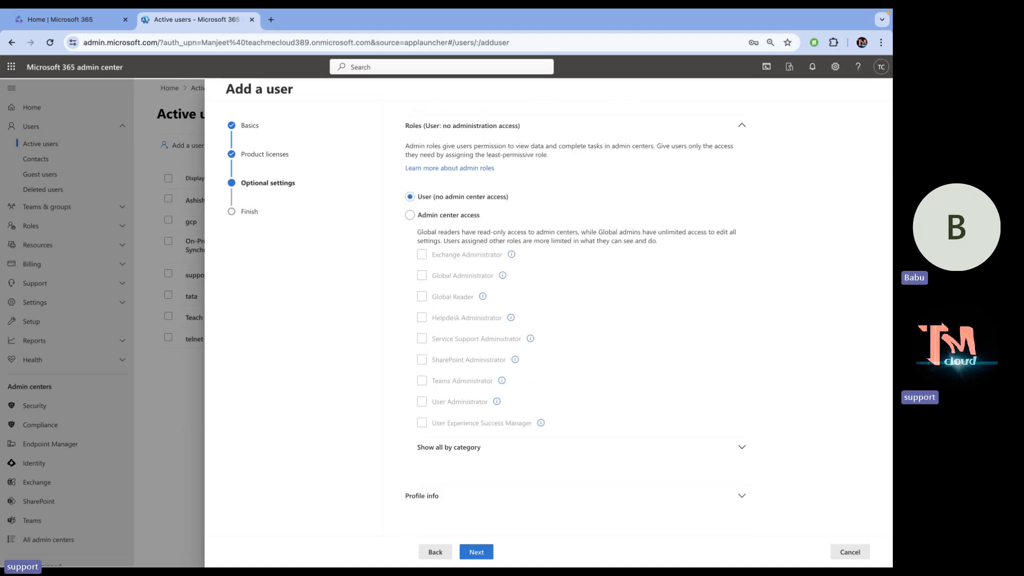
# Finish adding alibaba and copy the new username from the confirmation page.
pyautogui.click(477, 553)
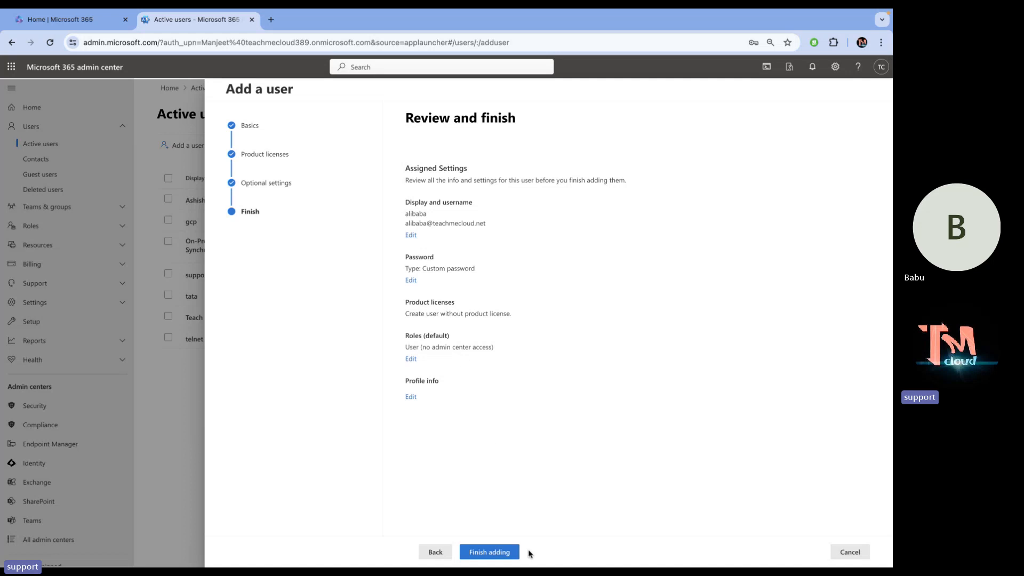
pyautogui.click(500, 552)
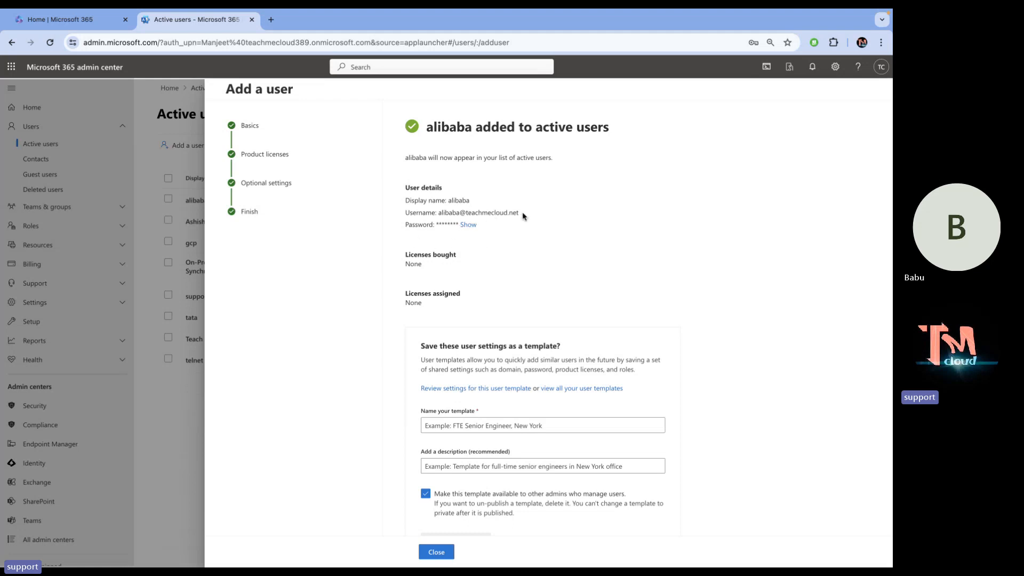
pyautogui.moveTo(523, 213); pyautogui.dragTo(438, 215)
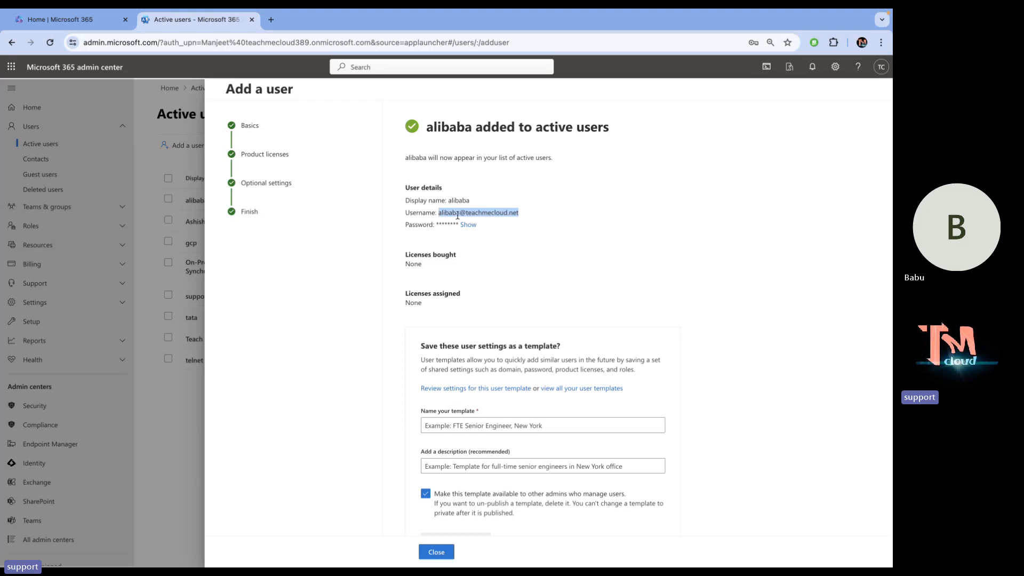
pyautogui.rightClick(460, 214)
pyautogui.click(480, 238)
pyautogui.click(271, 19)
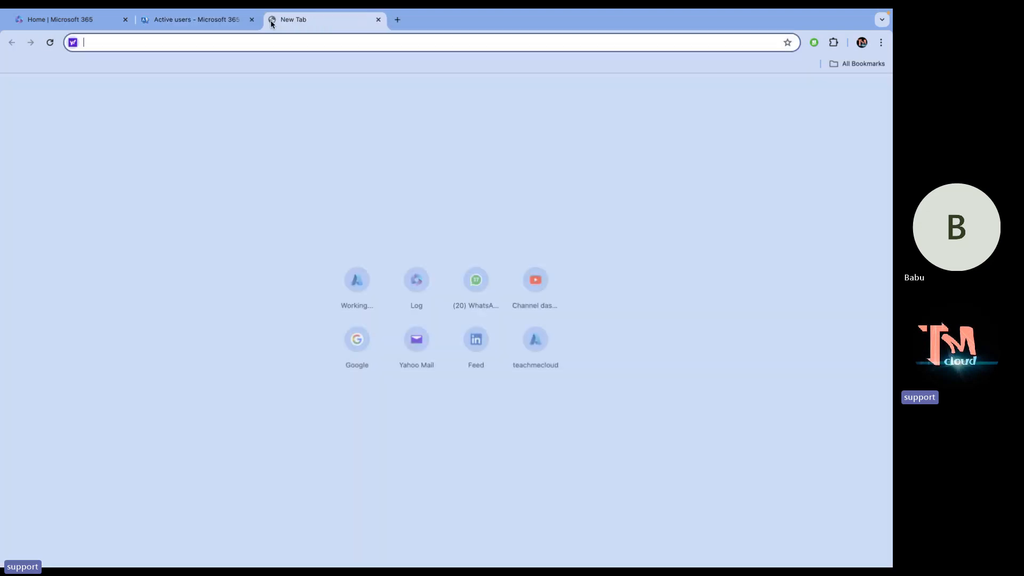
# In a new private window, sign in at office.com with the new user's email and password.
pyautogui.click(881, 43)
pyautogui.click(768, 95)
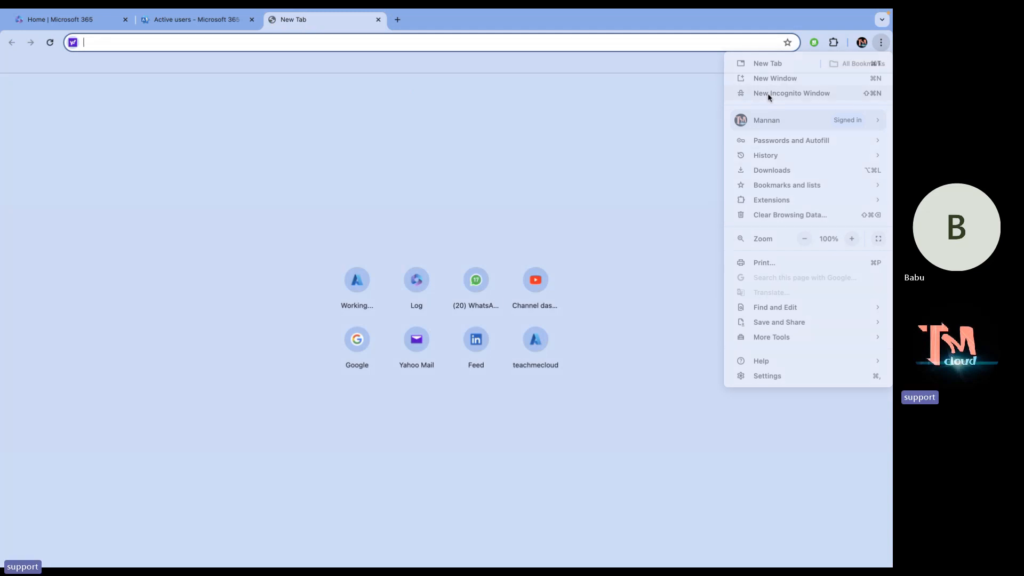
pyautogui.write('o')
pyautogui.press('Return')
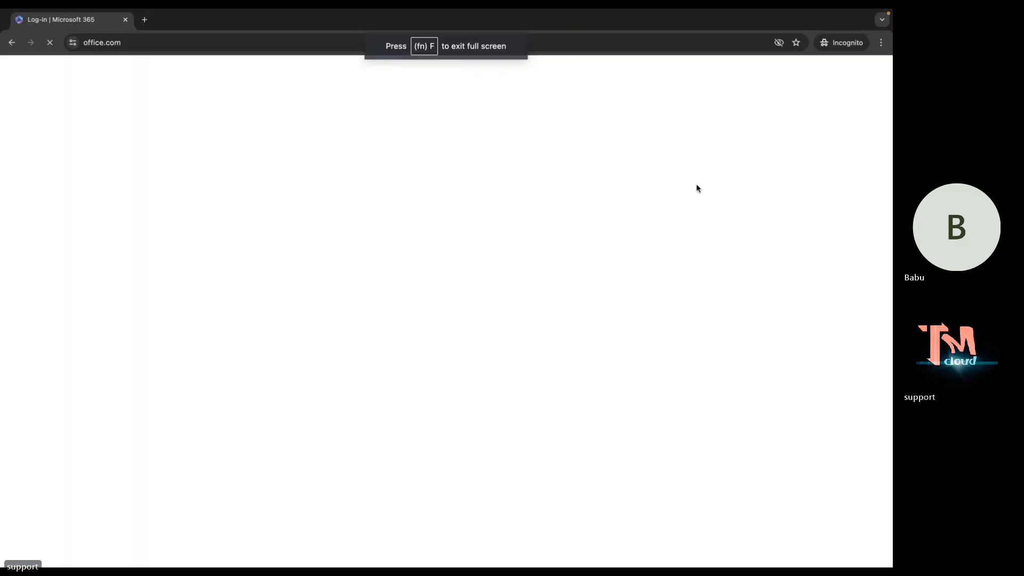
pyautogui.click(397, 303)
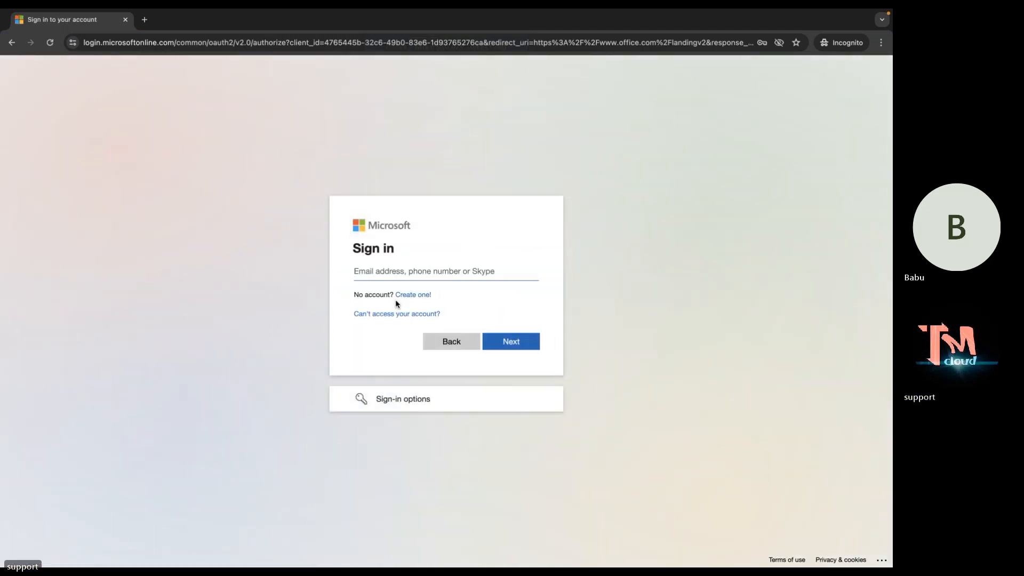
pyautogui.hotkey('ctrl', 'v')
pyautogui.press('Return')
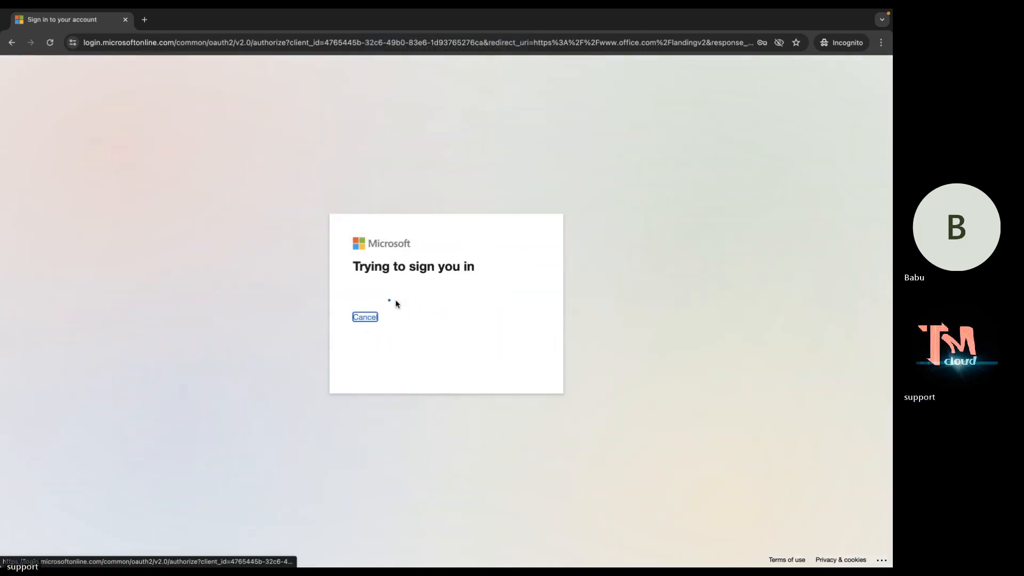
pyautogui.write('•••')
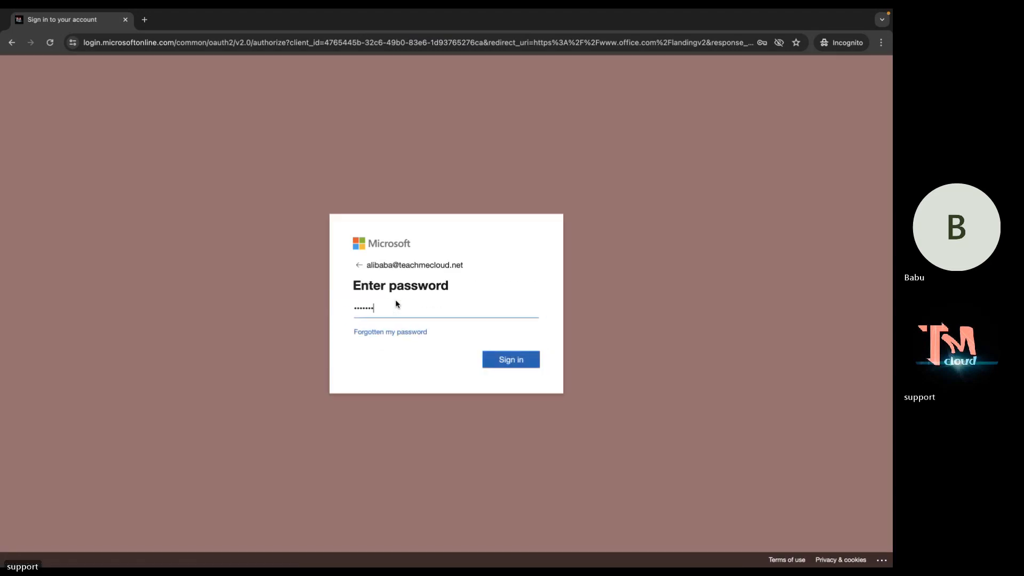
pyautogui.write('••••••')
pyautogui.press('Return')
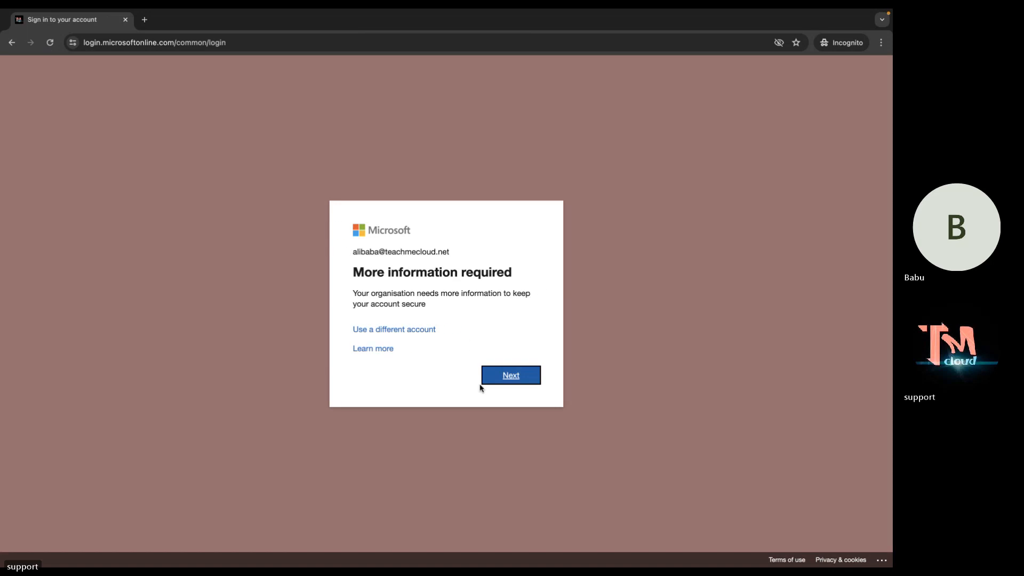
# Skip the authenticator app setup and choose to stay signed in.
pyautogui.click(511, 375)
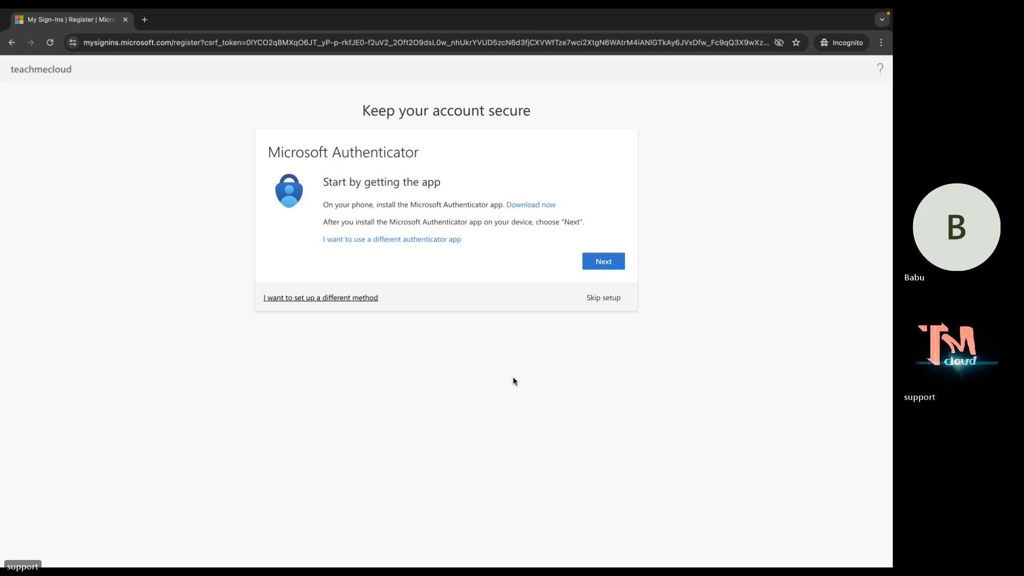
pyautogui.click(602, 297)
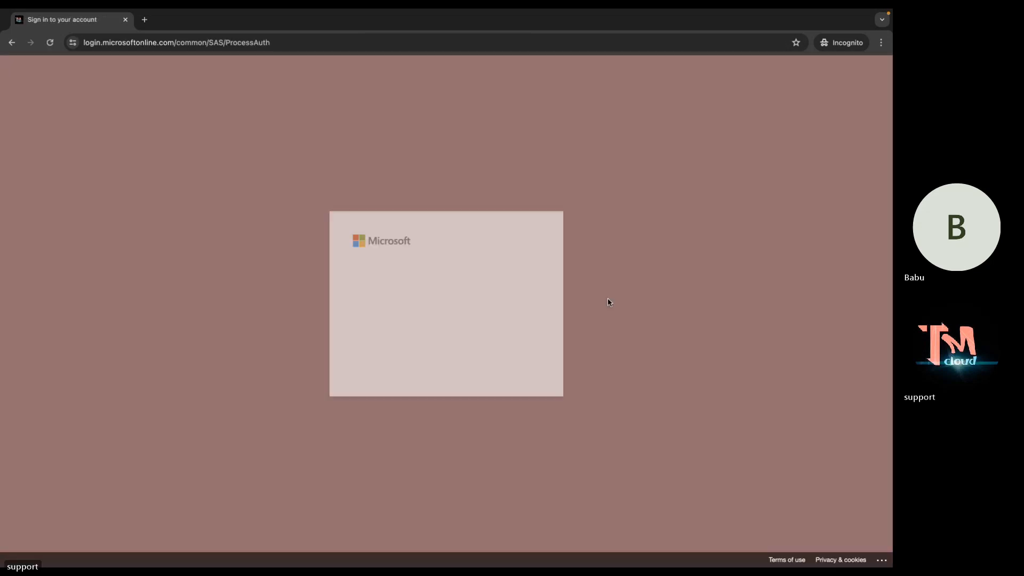
pyautogui.click(500, 366)
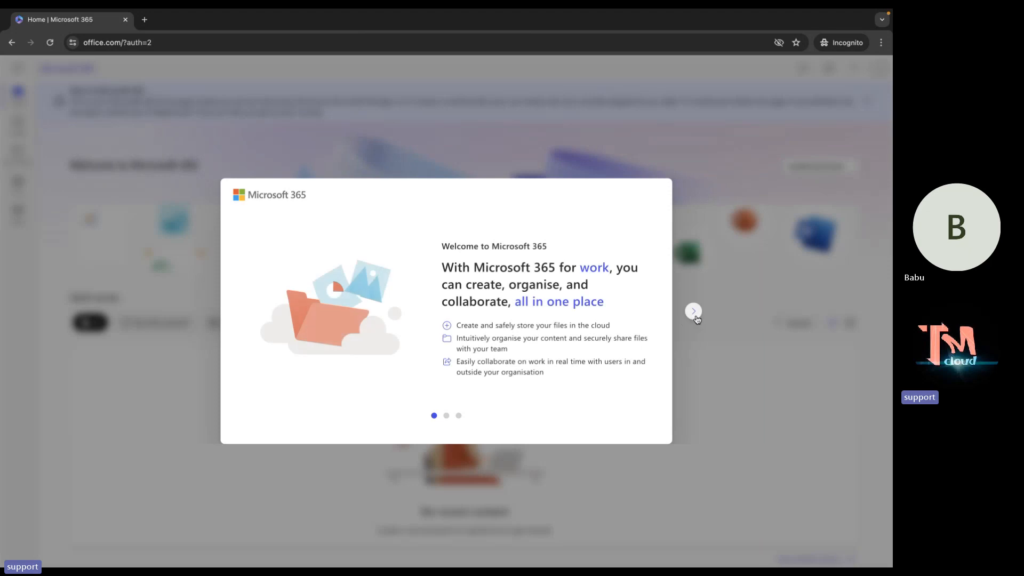
# Dismiss the welcome tour, the Create tip and the Exchange password banner, then return to the admin window.
pyautogui.click(693, 311)
pyautogui.click(694, 311)
pyautogui.click(694, 311)
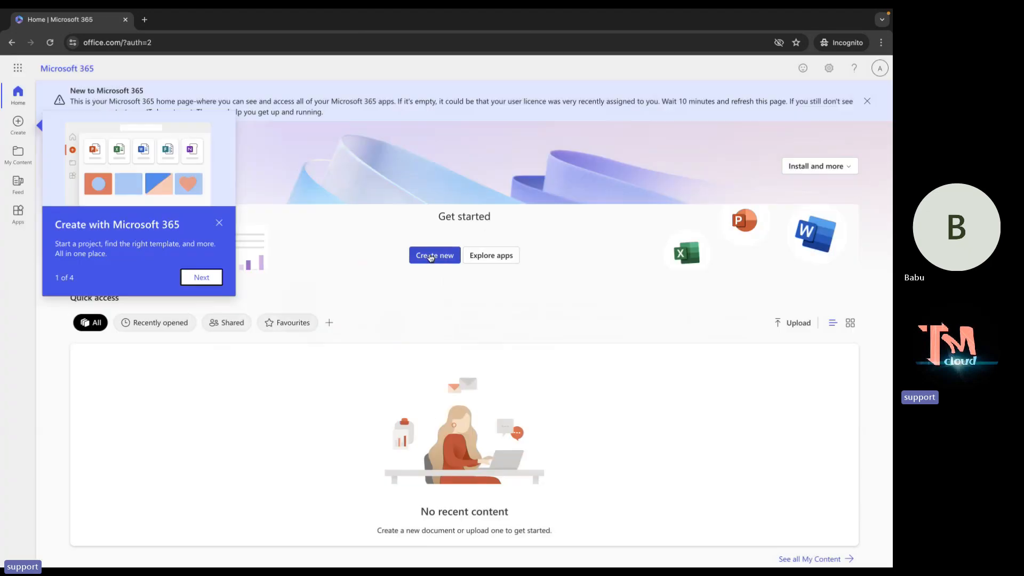
pyautogui.click(220, 224)
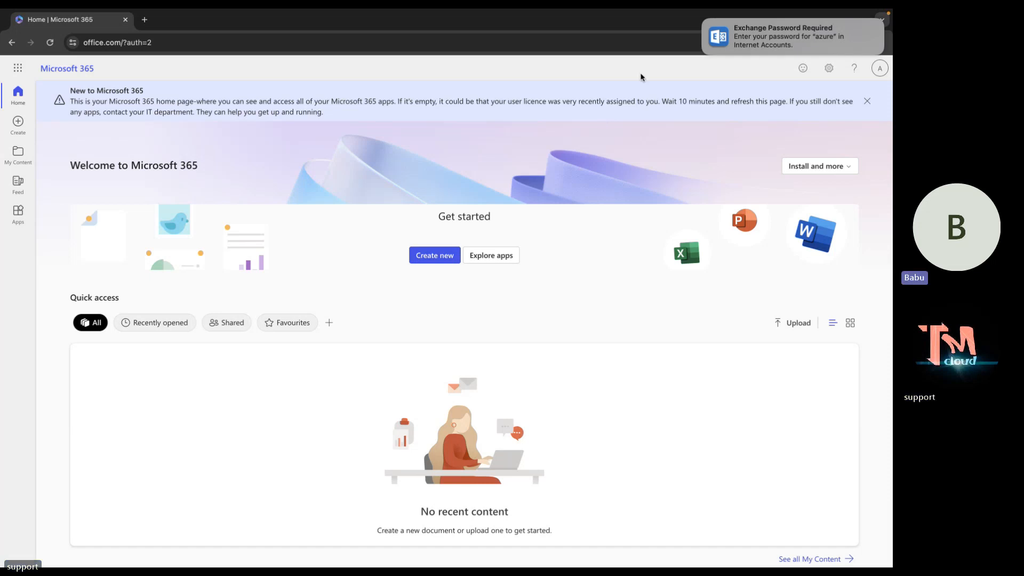
pyautogui.moveTo(748, 27)
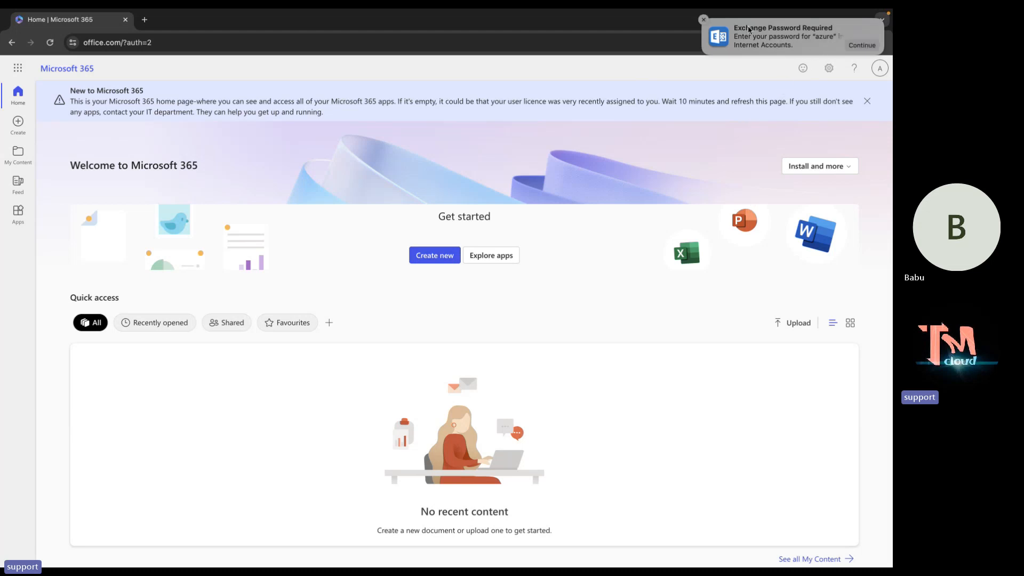
pyautogui.click(704, 20)
pyautogui.hotkey('ctrl', 'Left')
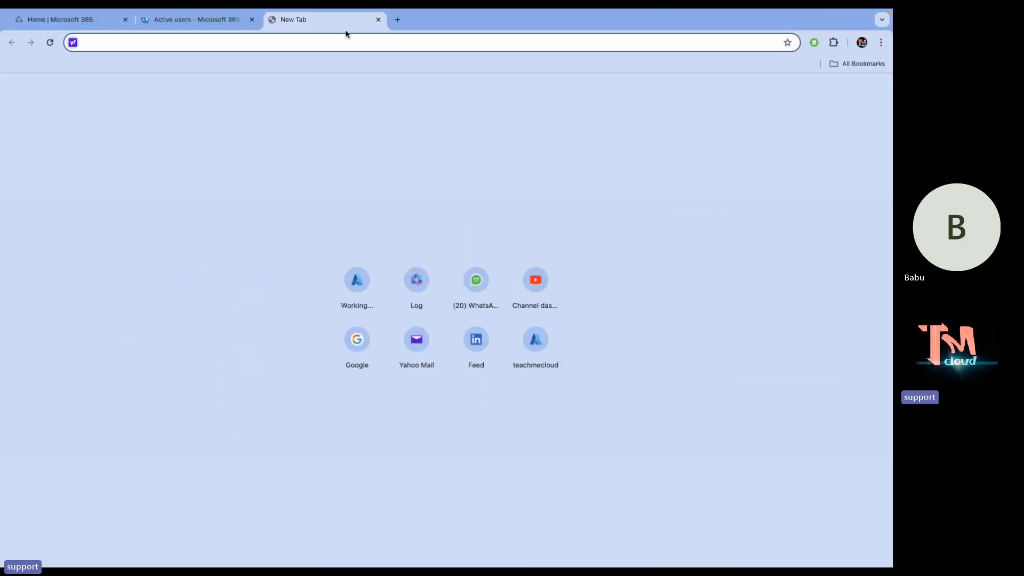
# Close the blank tab and confirmation panel, then check the support user's Business Standard licence.
pyautogui.click(378, 19)
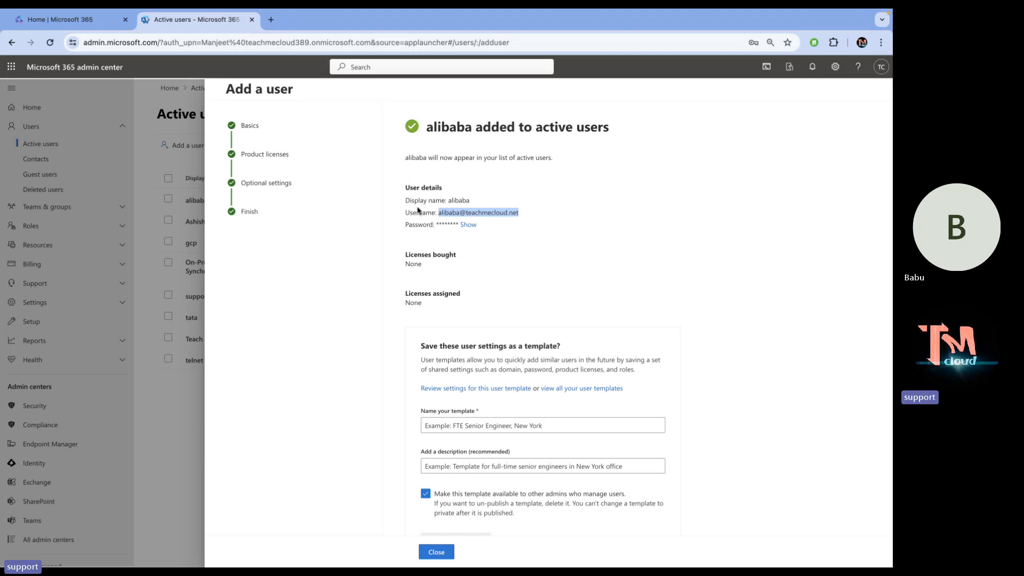
pyautogui.click(437, 552)
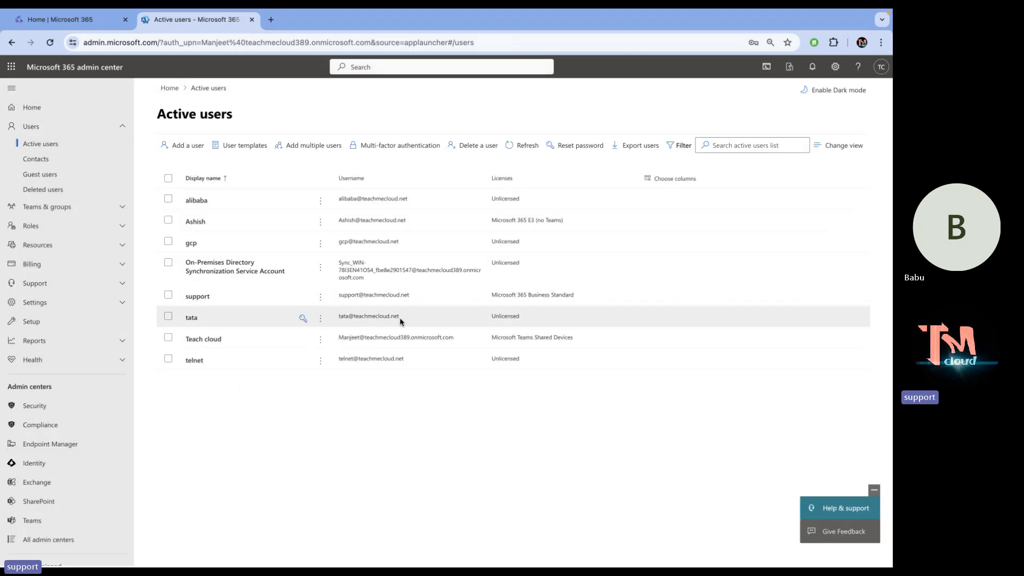
pyautogui.click(198, 298)
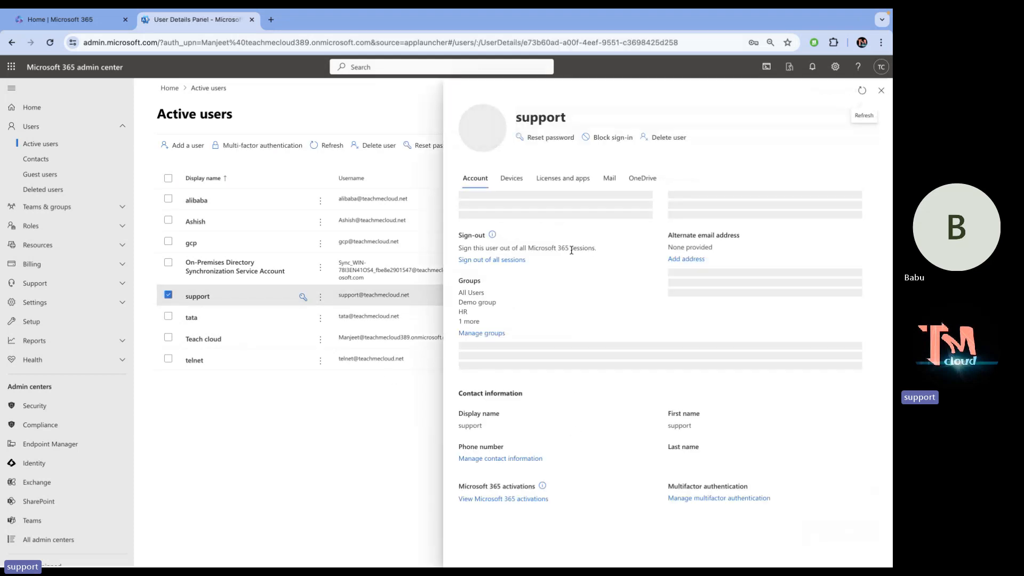
pyautogui.click(563, 186)
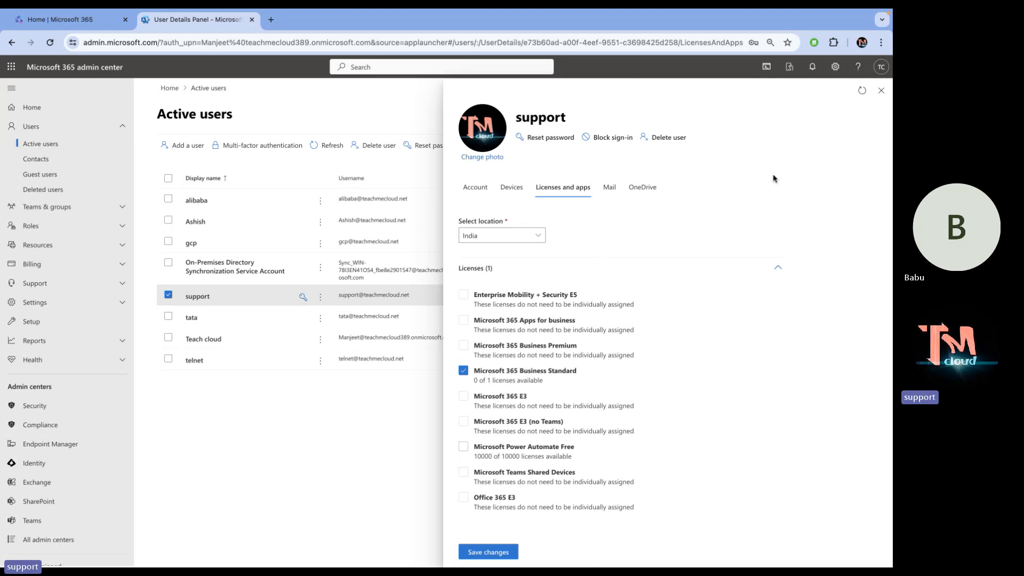
pyautogui.click(881, 90)
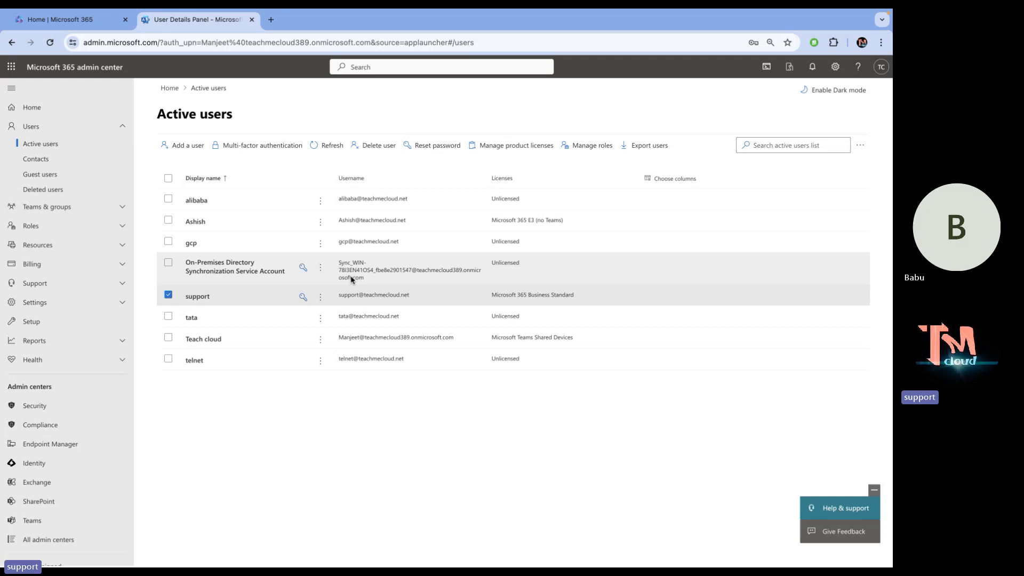
# Open the All products catalog under Billing > Purchase services.
pyautogui.click(39, 266)
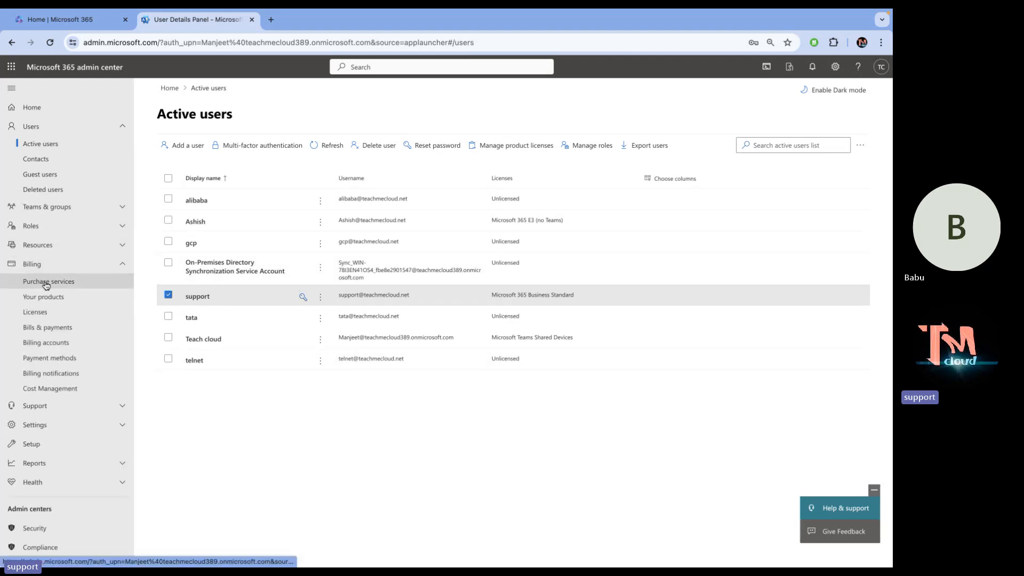
pyautogui.click(46, 286)
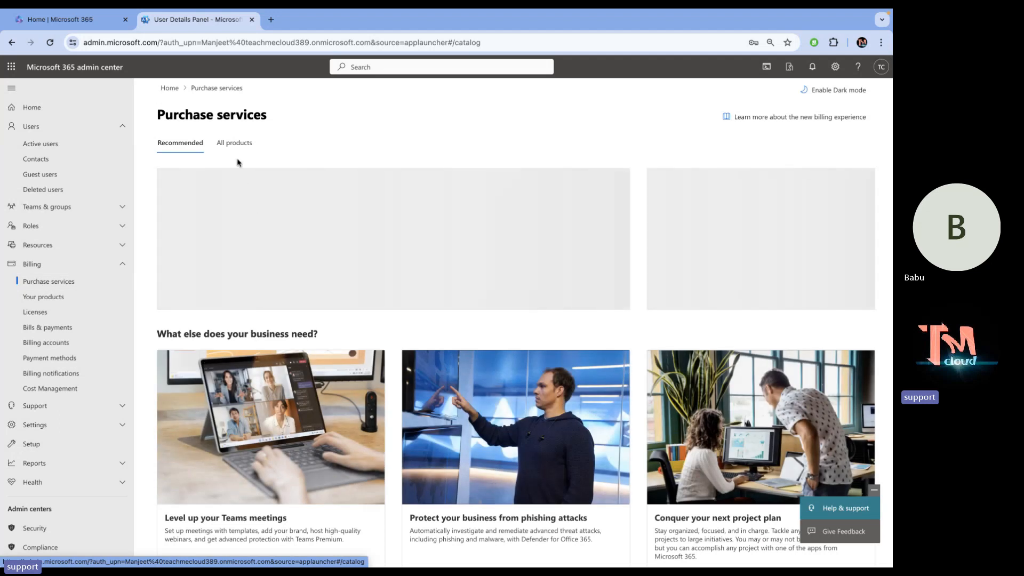
pyautogui.click(235, 143)
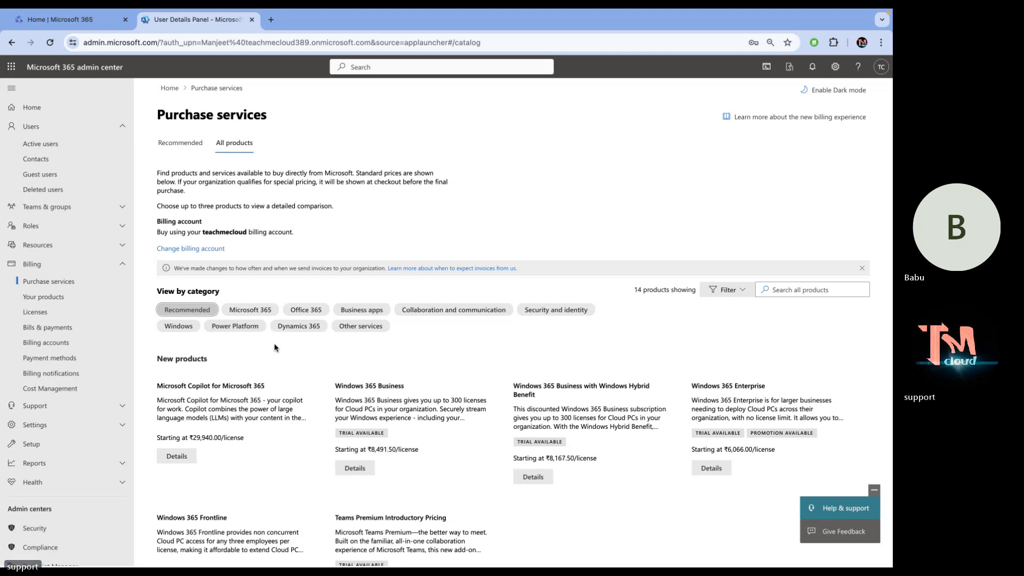
# Filter the catalog to Office 365 and open the Office 365 E5 details page.
pyautogui.click(288, 307)
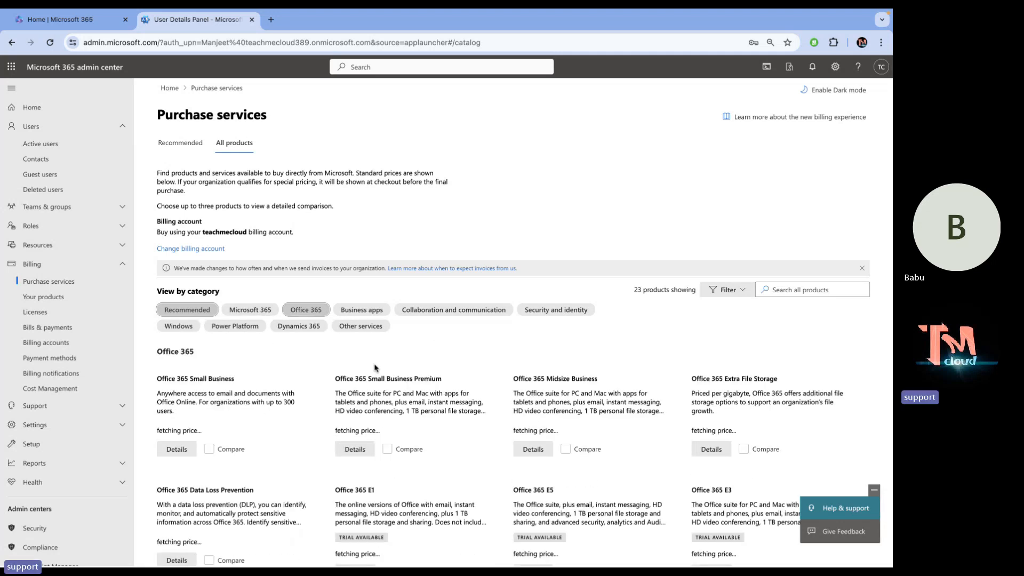
pyautogui.scroll(-3, 375, 368)
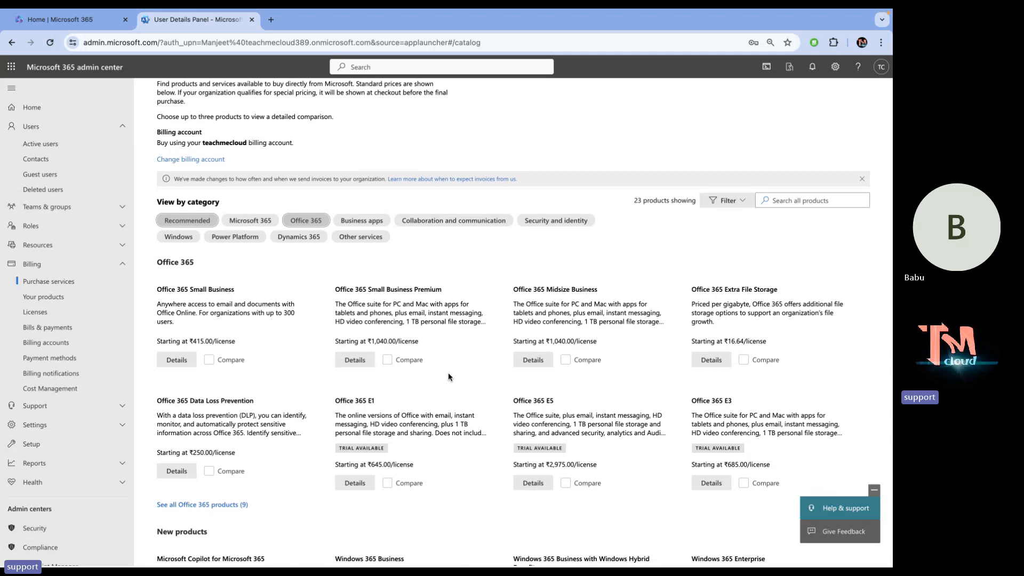
pyautogui.scroll(-4, 606, 376)
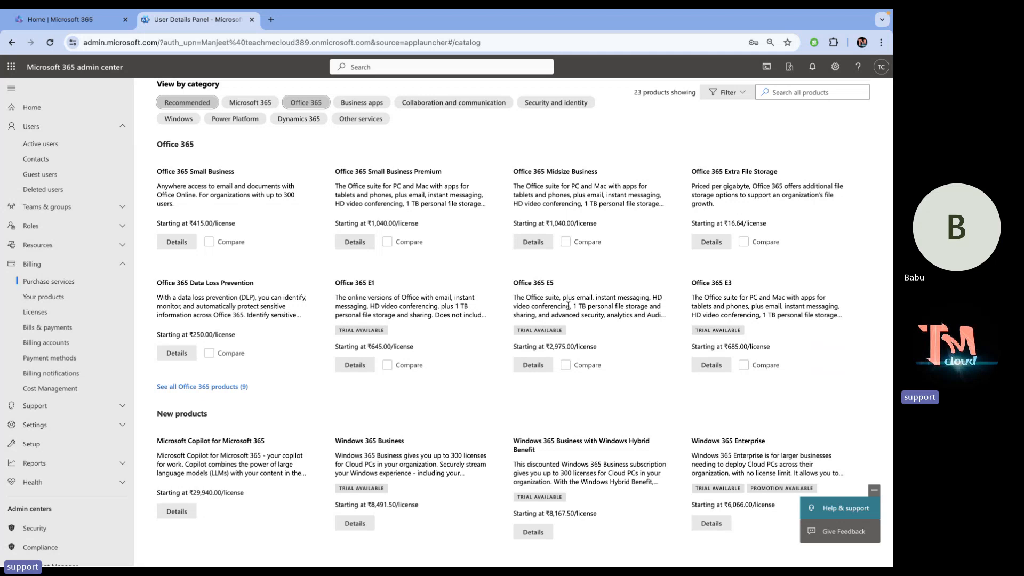
pyautogui.click(539, 370)
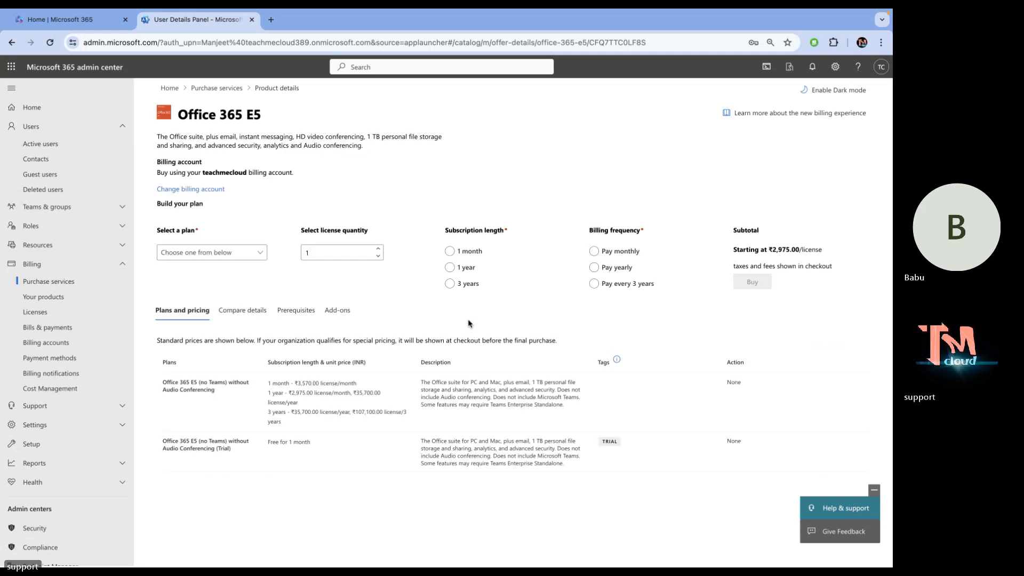
# Select the 'Office 365 E5 (no Teams) without Audio Conferencing (Trial)' plan.
pyautogui.click(247, 254)
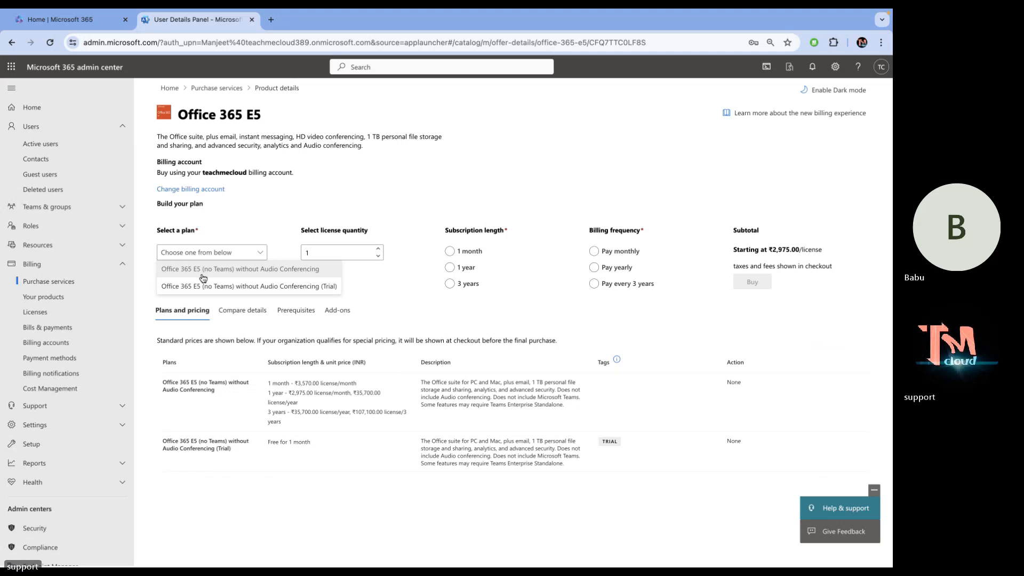
pyautogui.click(270, 287)
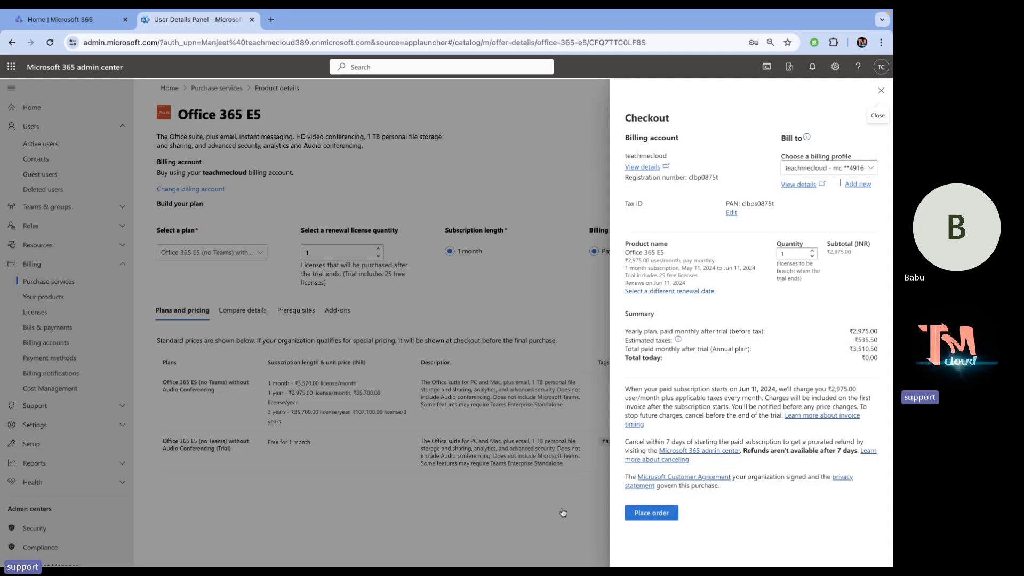
# Place the order for the free one-month Office 365 E5 trial.
pyautogui.click(650, 513)
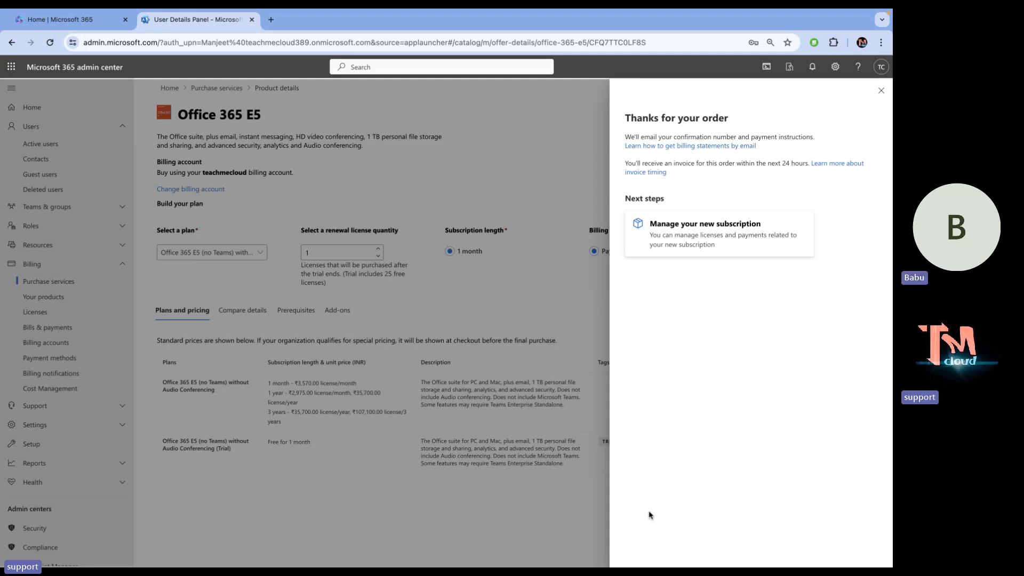
# Review the new Office 365 E5 trial subscription's 25 licences, then return to Active users.
pyautogui.click(704, 236)
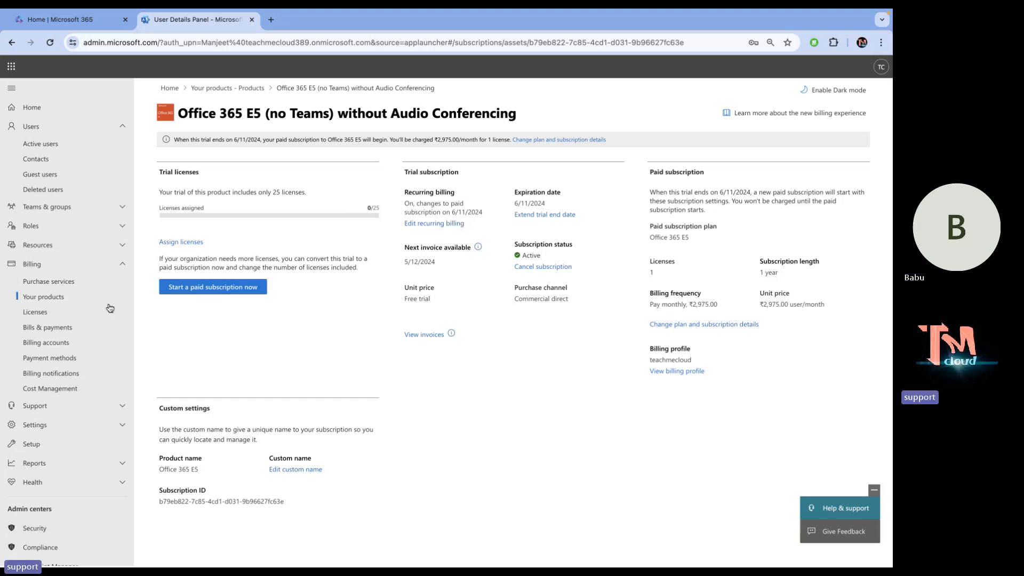
pyautogui.click(42, 145)
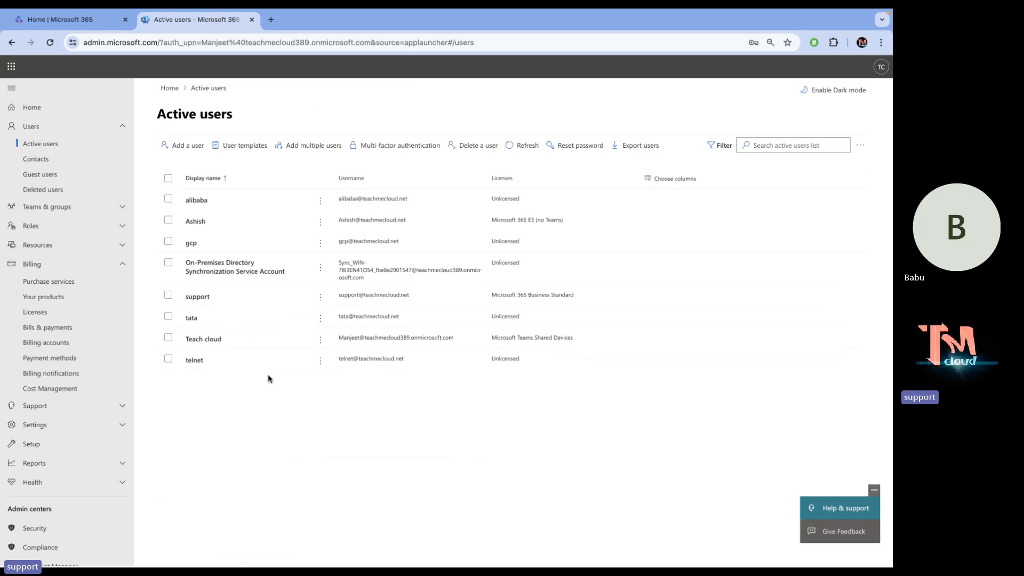
# Open alibaba's details and view the Licenses and apps tab, showing none assigned.
pyautogui.click(197, 201)
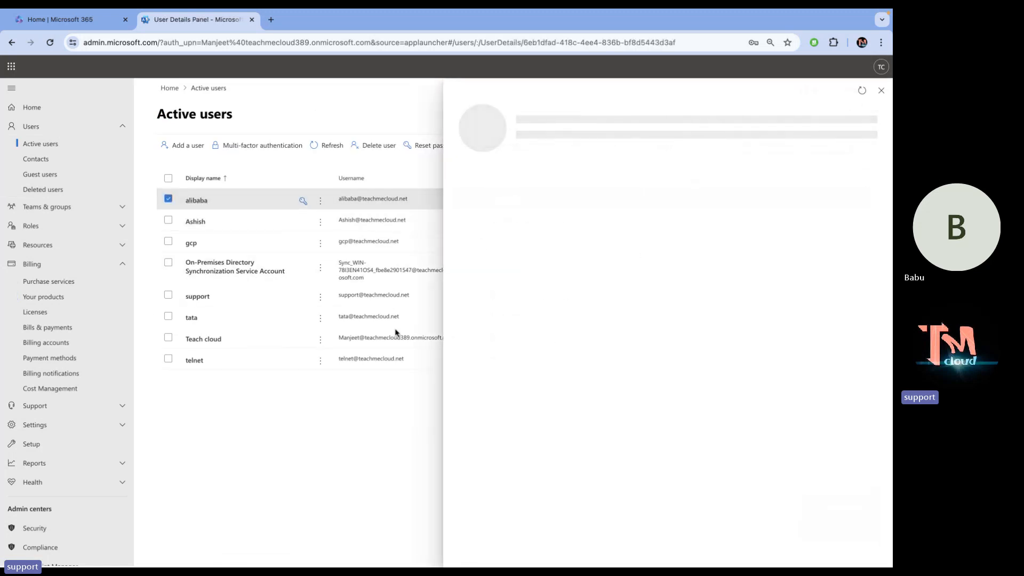
pyautogui.hotkey('ctrl', 'Right')
pyautogui.hotkey('ctrl', 'Left')
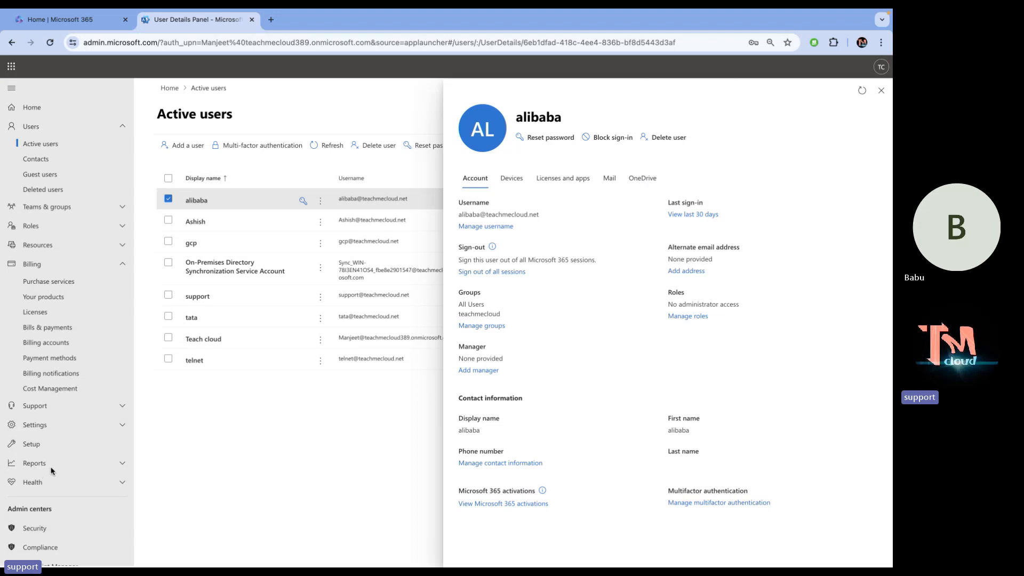
pyautogui.click(551, 182)
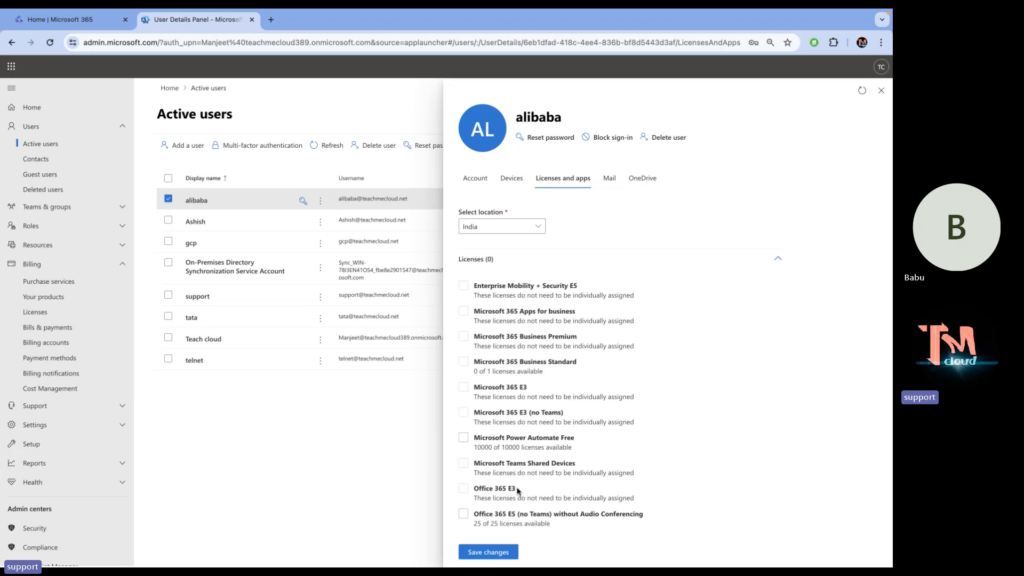
# Assign 'Office 365 E5 (no Teams) without Audio Conferencing' to alibaba and save the change.
pyautogui.scroll(-1, 518, 491)
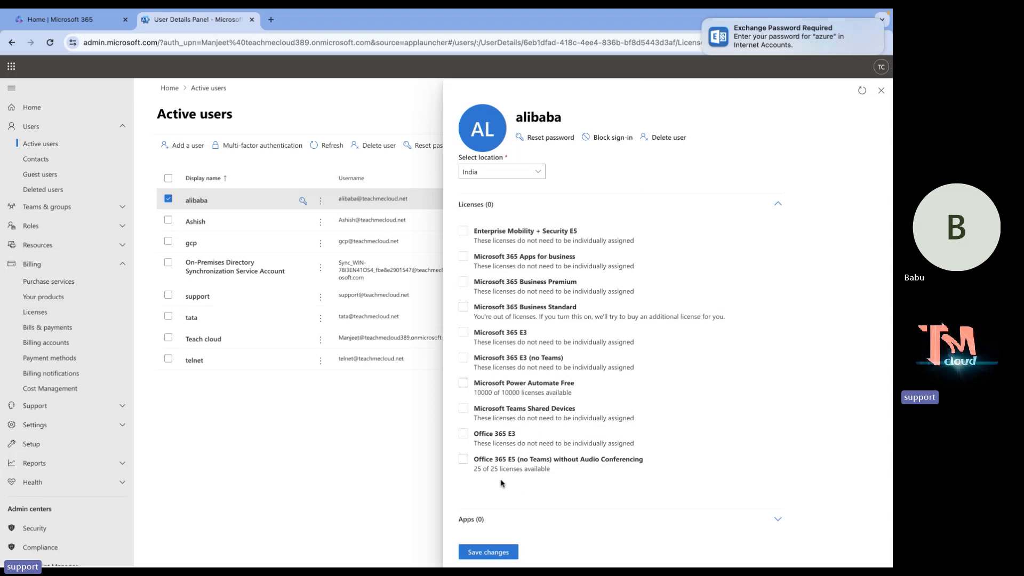
pyautogui.click(469, 462)
pyautogui.click(469, 462)
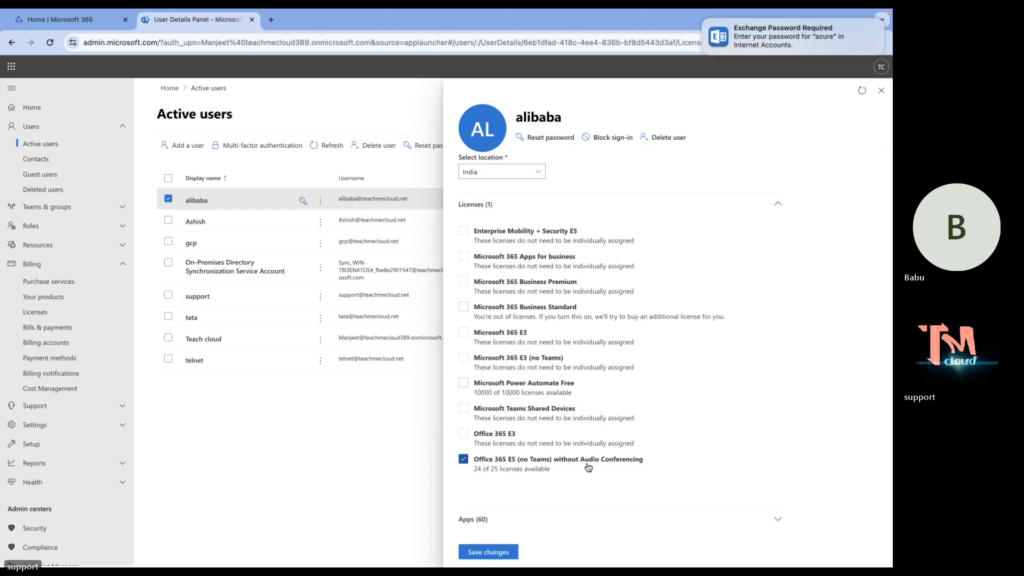
pyautogui.click(499, 554)
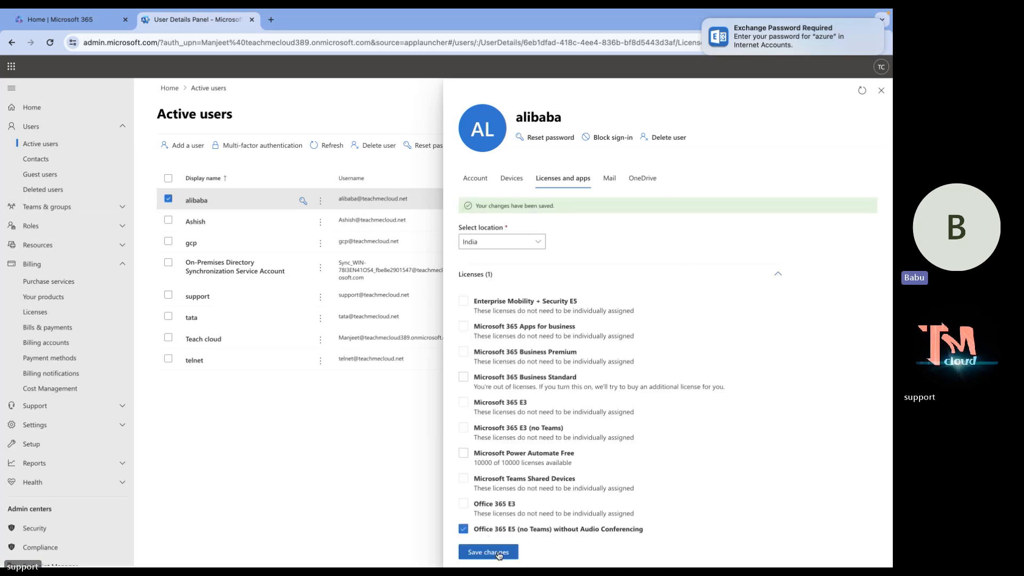
pyautogui.press('super+w')
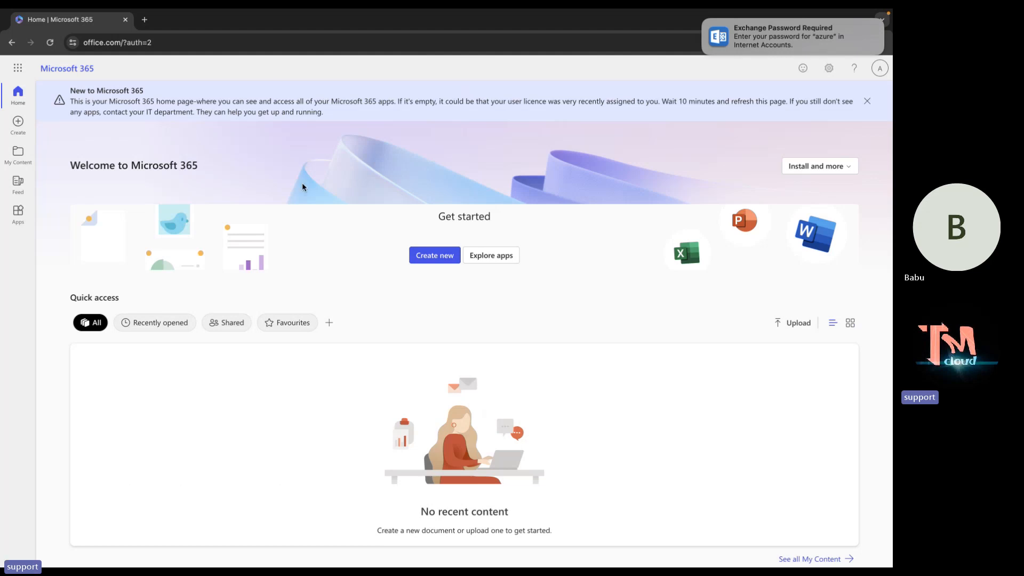
# Reload the Microsoft 365 home page, check the app launcher, and dismiss the Feed and notification popups.
pyautogui.click(246, 47)
pyautogui.press('Return')
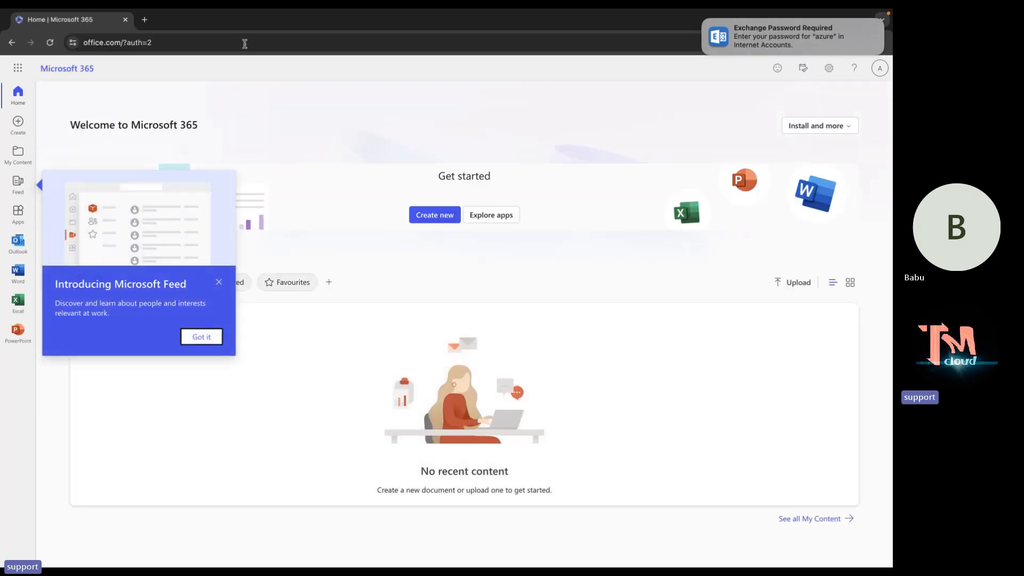
pyautogui.click(219, 282)
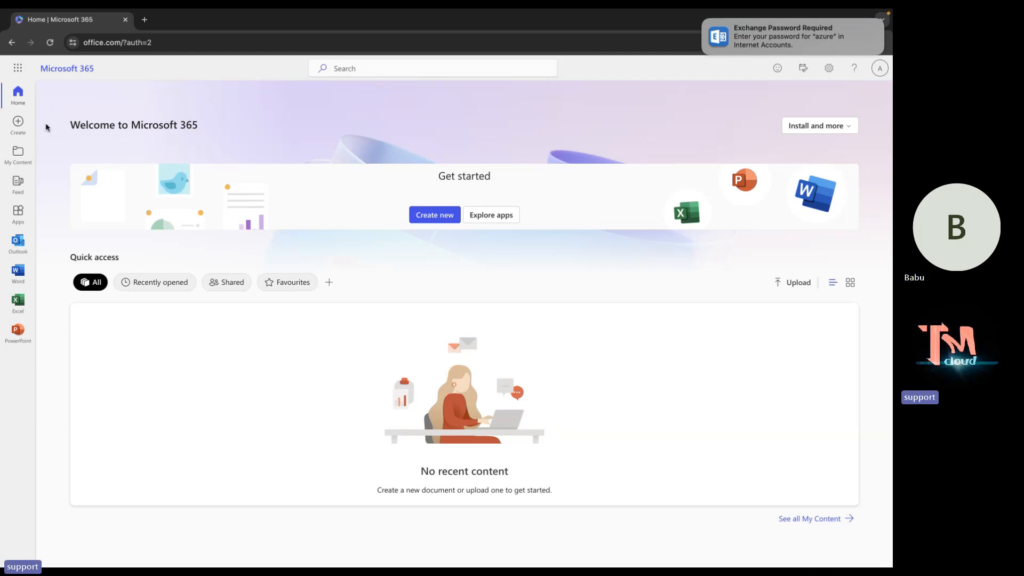
pyautogui.click(18, 68)
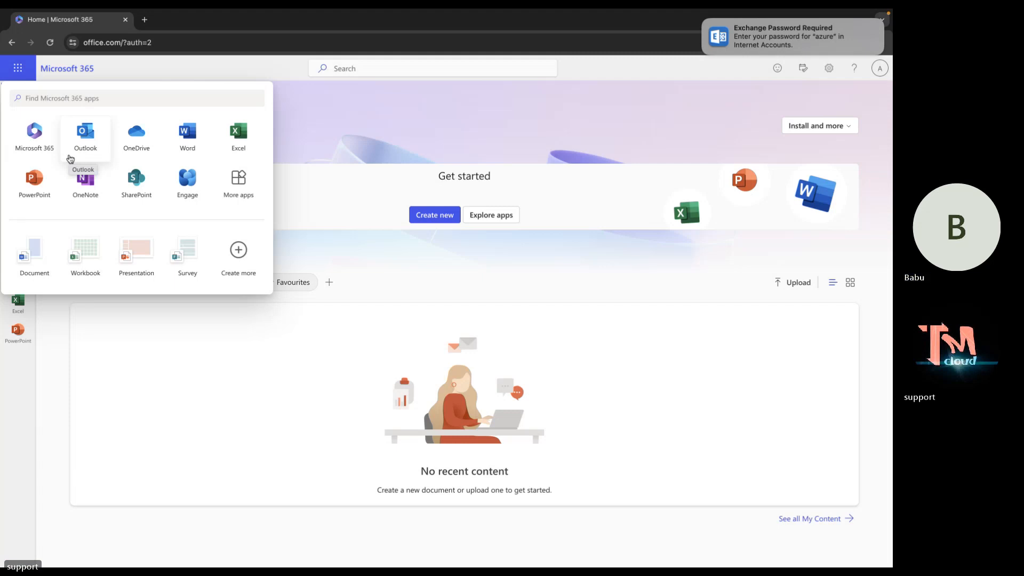
pyautogui.click(374, 130)
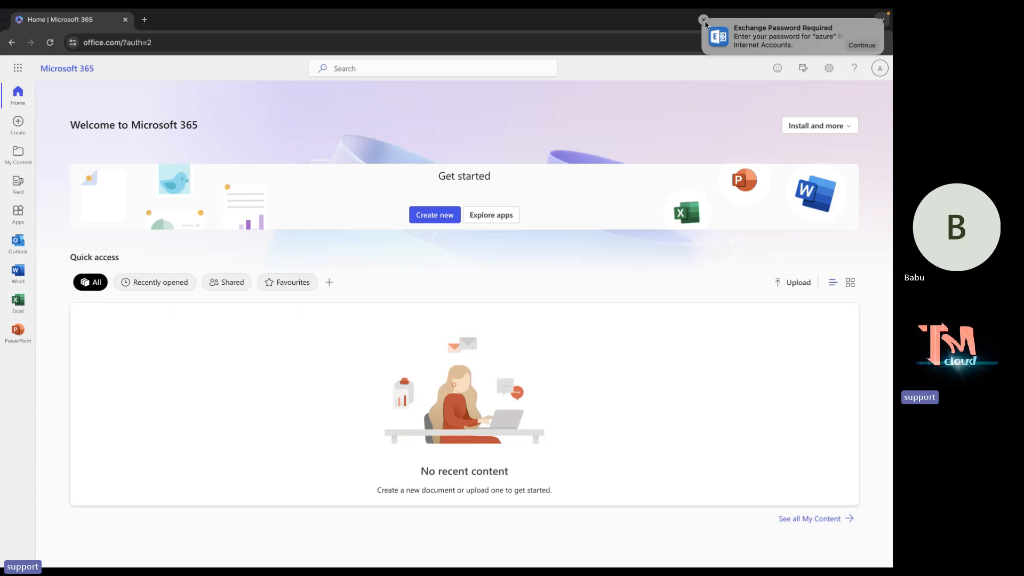
pyautogui.click(705, 21)
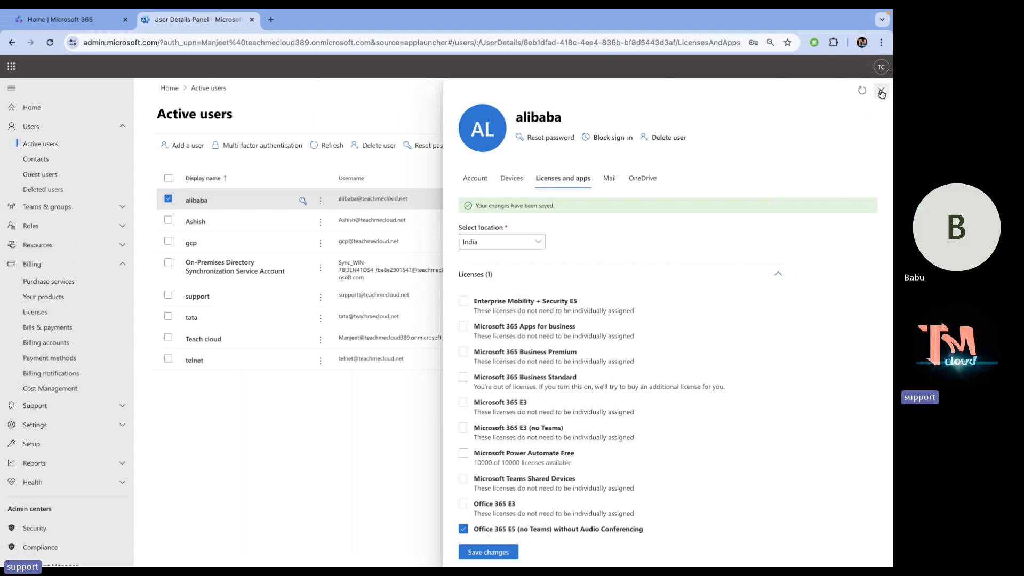
# Return to Active users and reopen alibaba's details, now licensed with Office 365 E5 (no Teams).
pyautogui.click(882, 92)
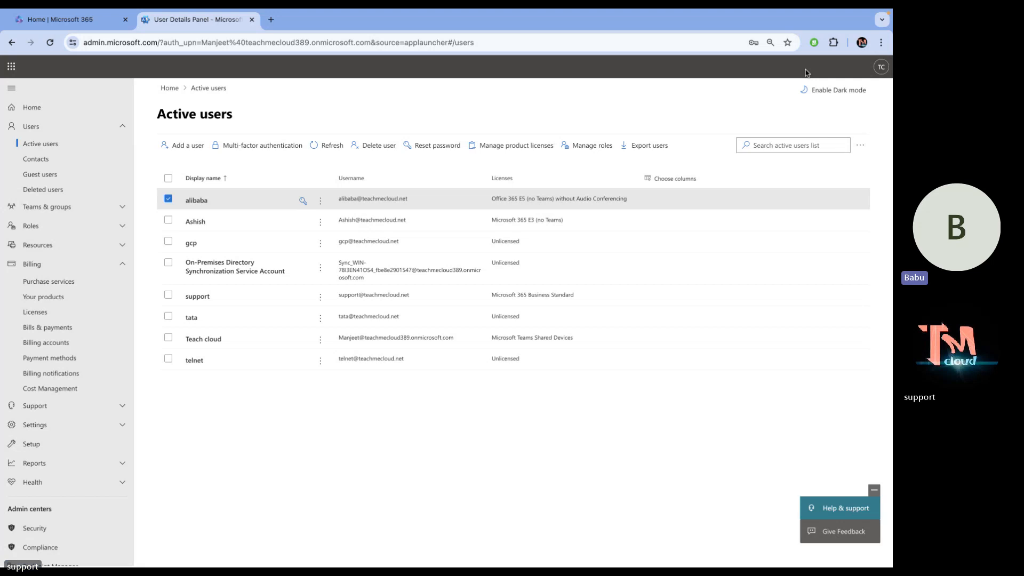
pyautogui.click(188, 205)
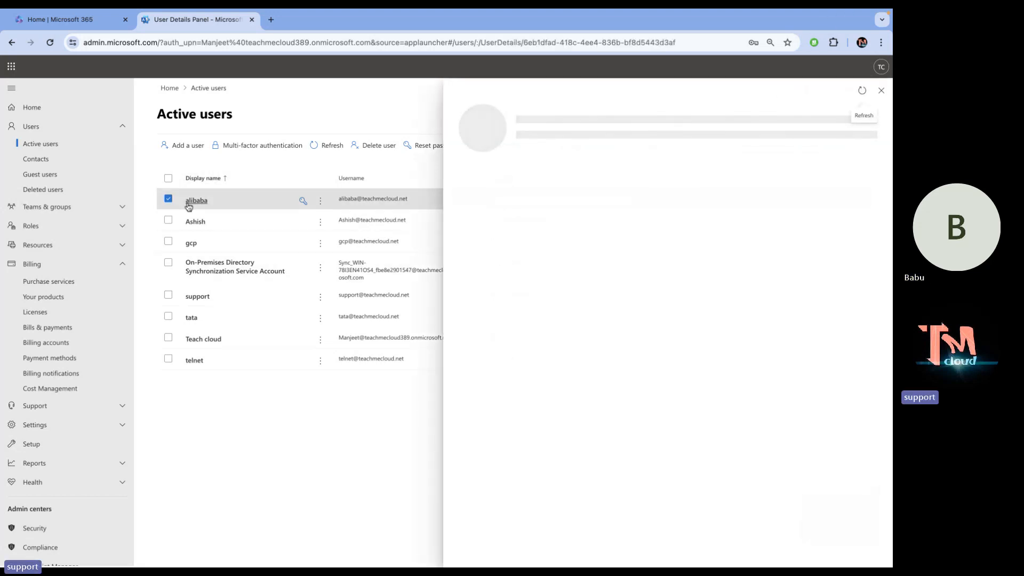
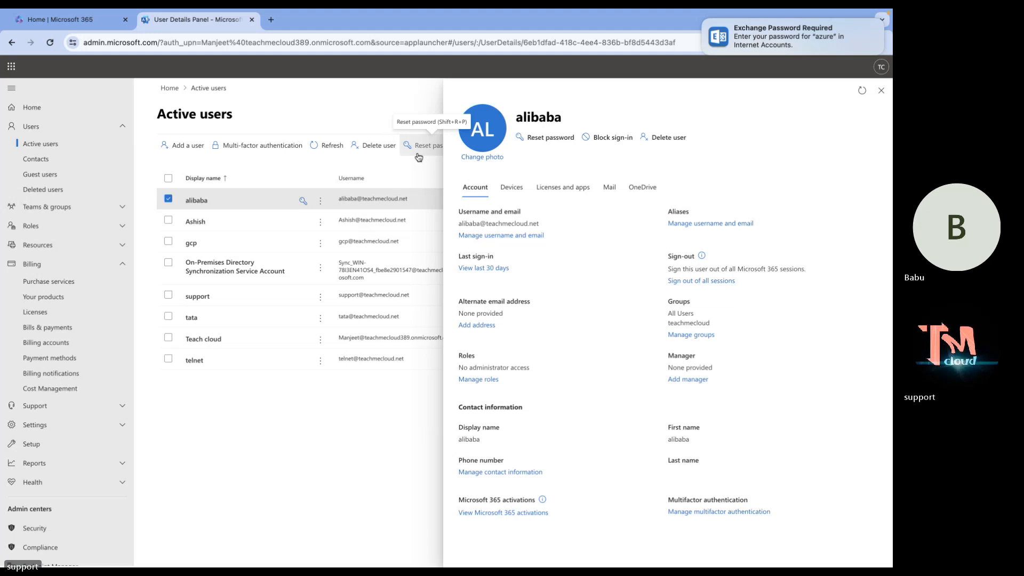
# Tick 'Block this user from signing in' for alibaba and save the block.
pyautogui.click(607, 138)
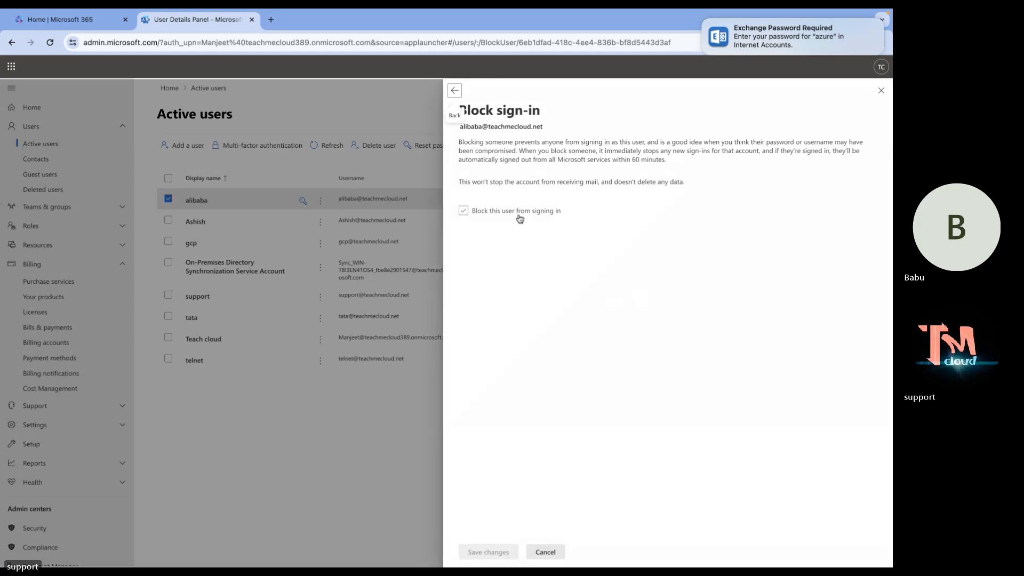
pyautogui.click(520, 218)
pyautogui.click(488, 552)
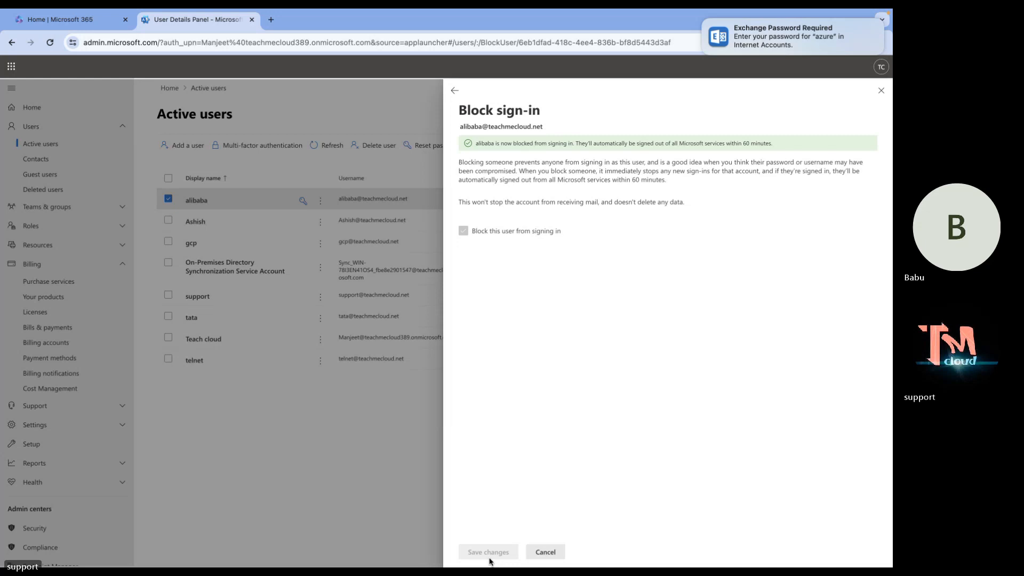
pyautogui.hotkey('ctrl', 'Right')
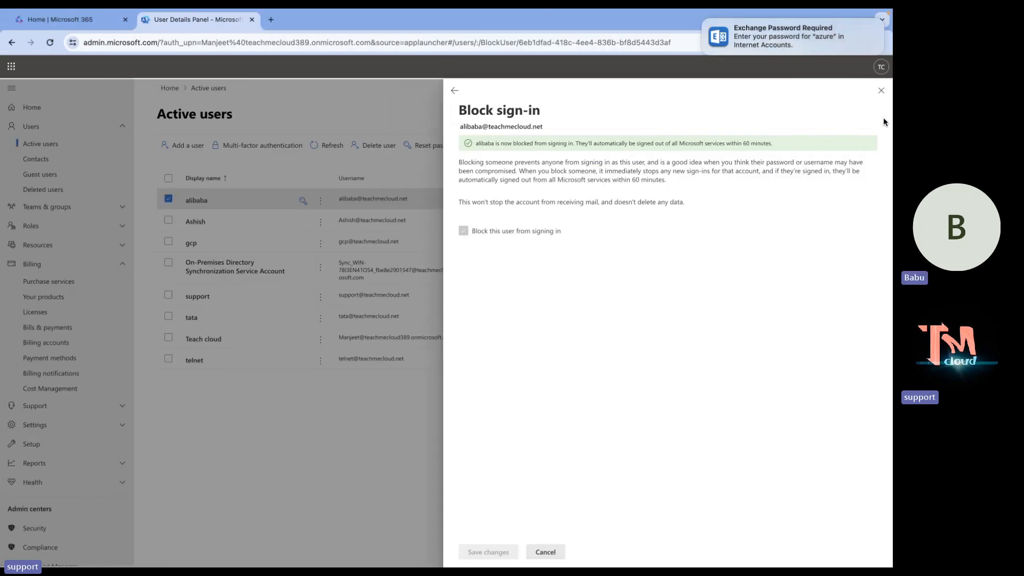
# Reopen alibaba's details, untick the sign-in block and save the unblock.
pyautogui.click(881, 91)
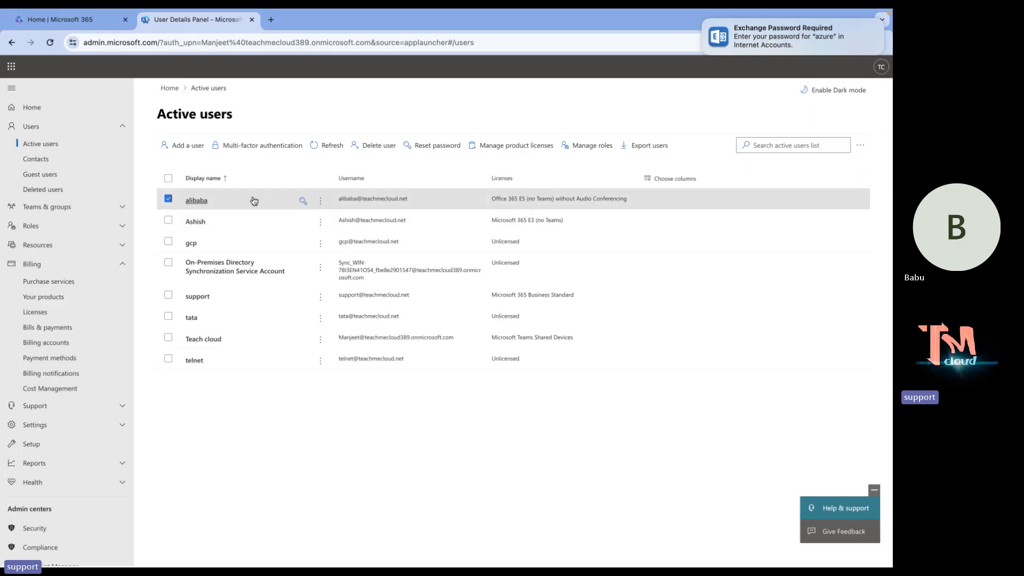
pyautogui.click(198, 201)
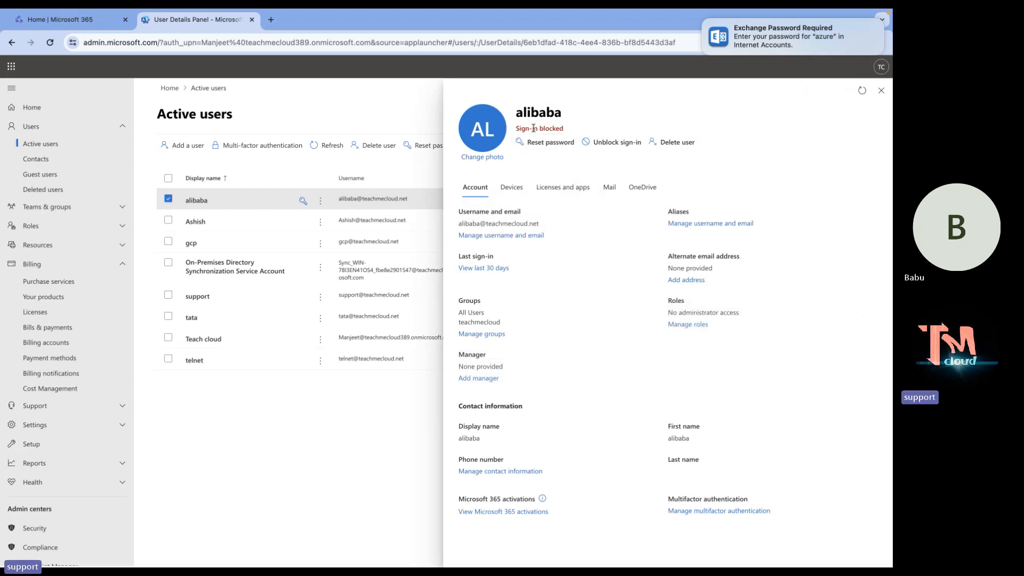
pyautogui.click(617, 142)
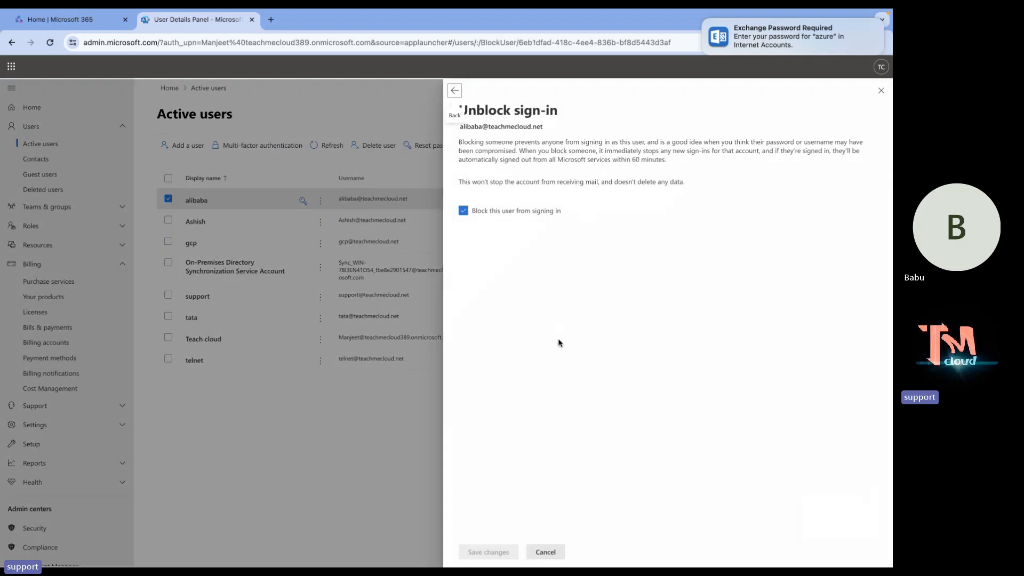
pyautogui.click(463, 210)
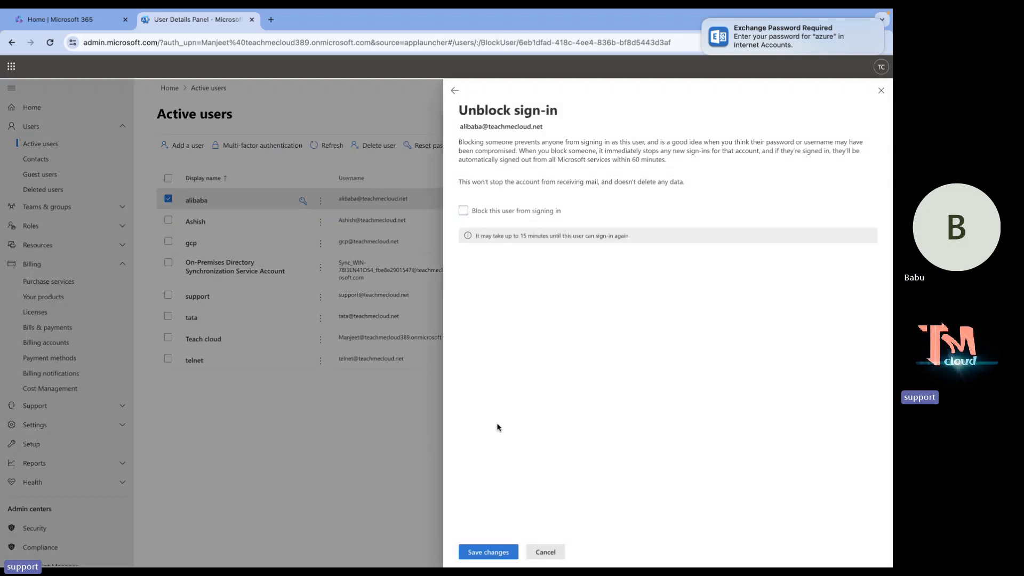
pyautogui.click(496, 550)
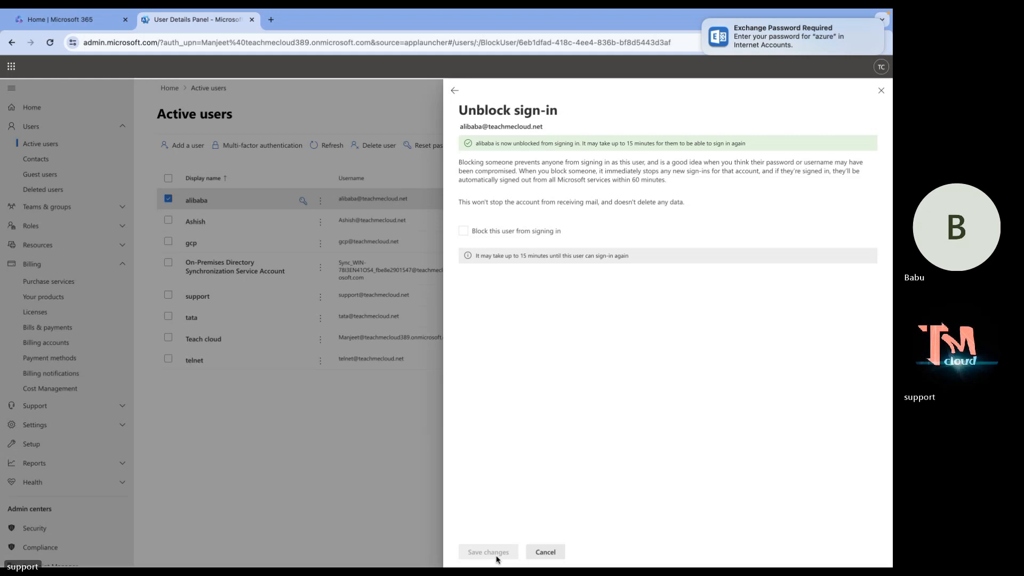
# Cancel the Unblock sign-in pane to get back to alibaba's details.
pyautogui.click(554, 552)
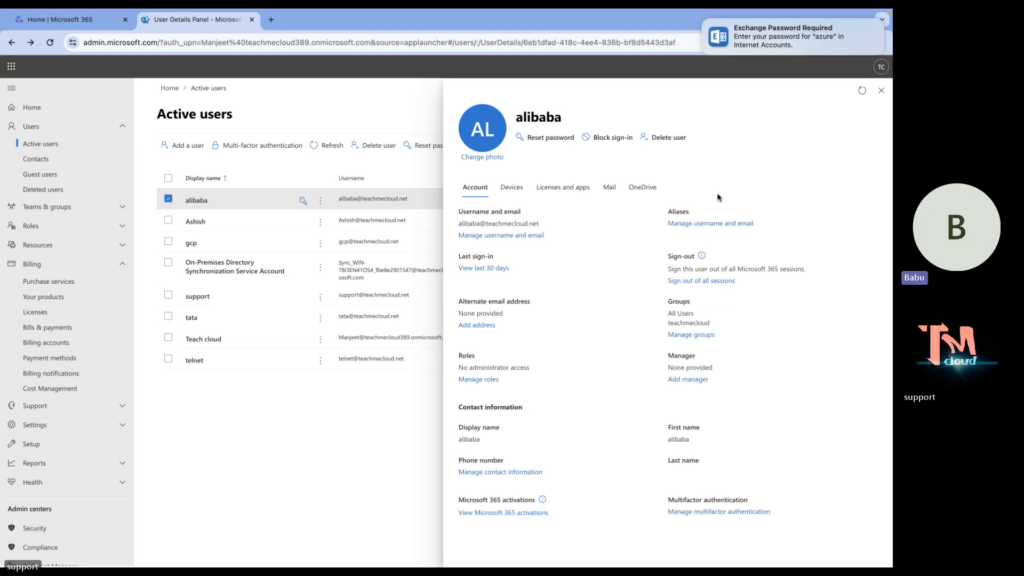
# Open alibaba's Manage username and email pane and list the alias domains.
pyautogui.click(717, 225)
pyautogui.click(620, 281)
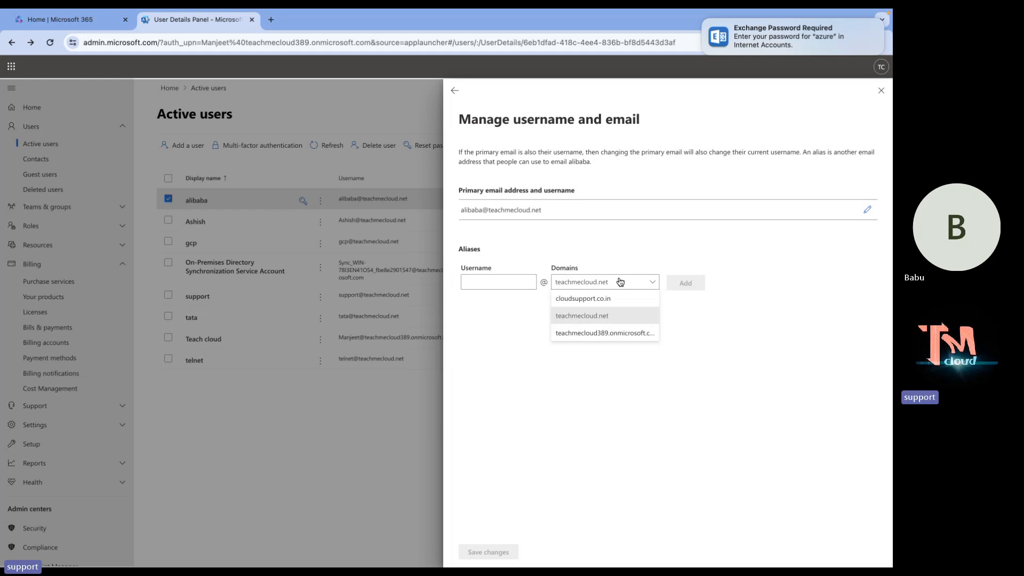
# Enter alias username 'test' on cloudsupport.co.in, add it to alibaba, and save.
pyautogui.click(493, 279)
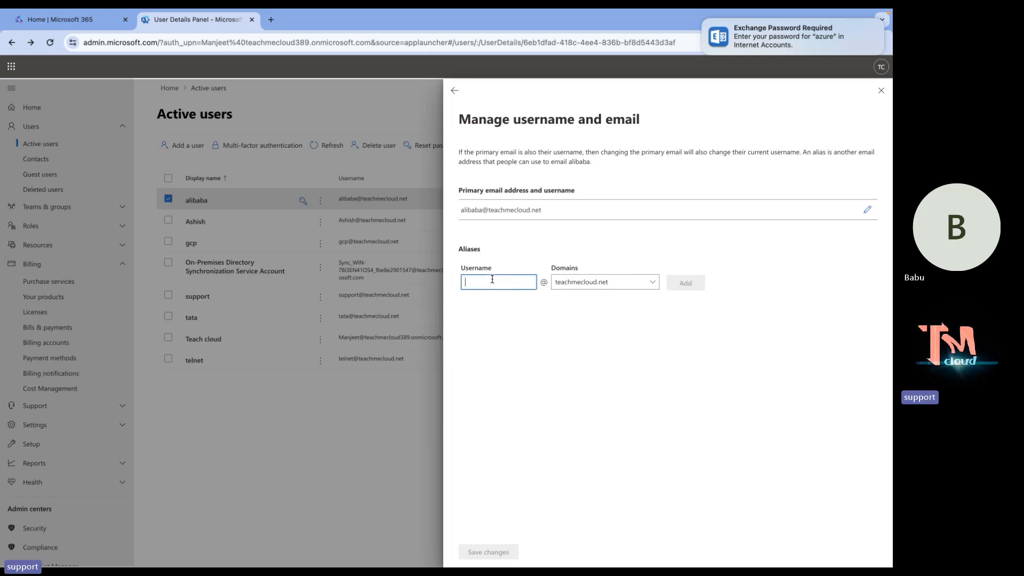
pyautogui.write('test')
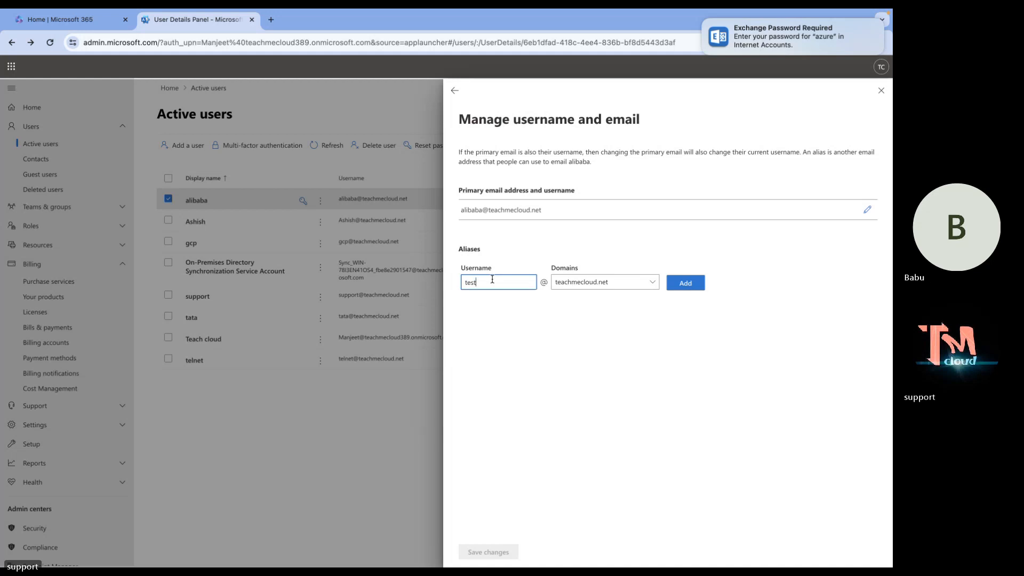
pyautogui.click(646, 286)
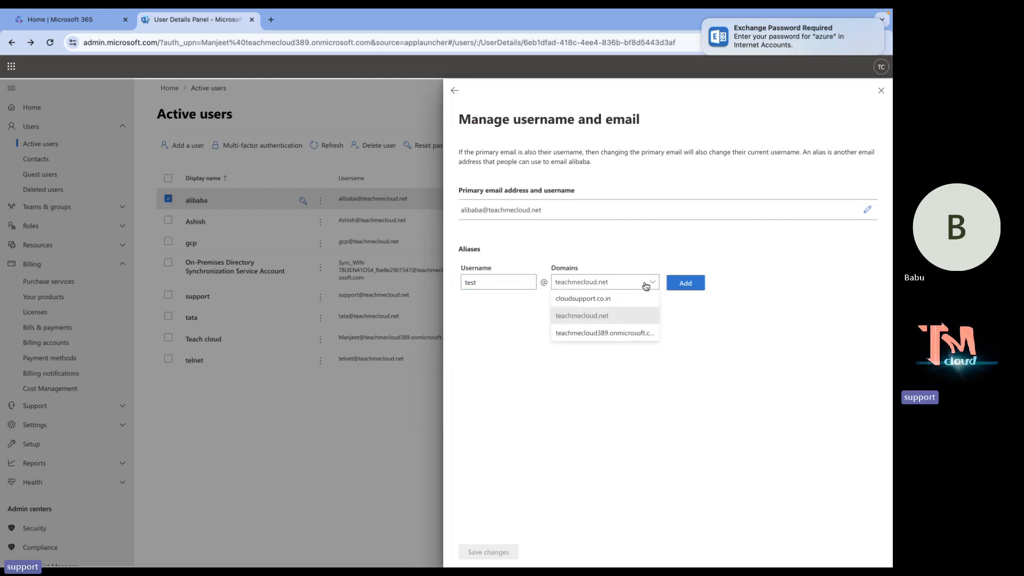
pyautogui.click(601, 300)
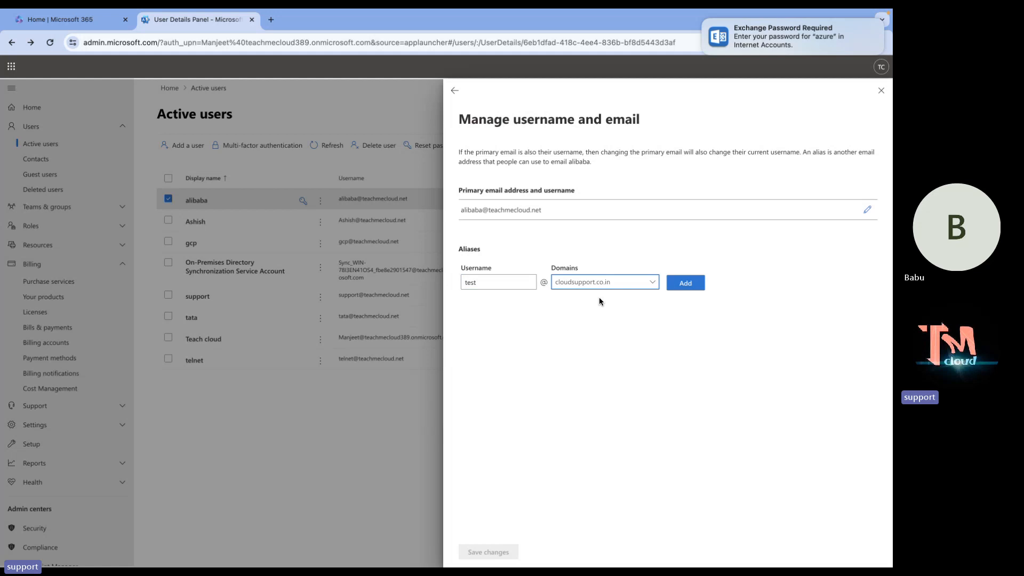
pyautogui.click(688, 290)
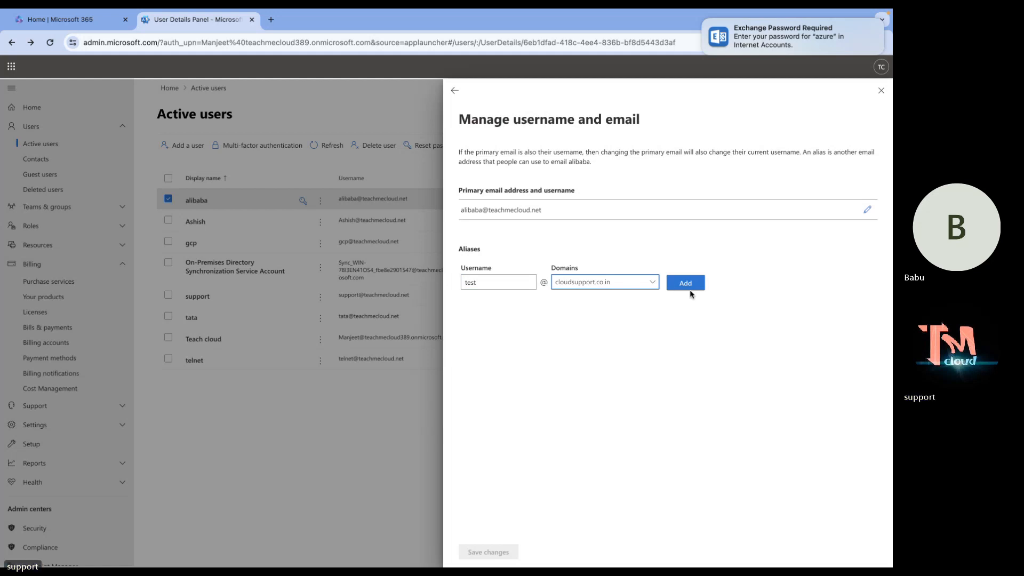
pyautogui.click(690, 285)
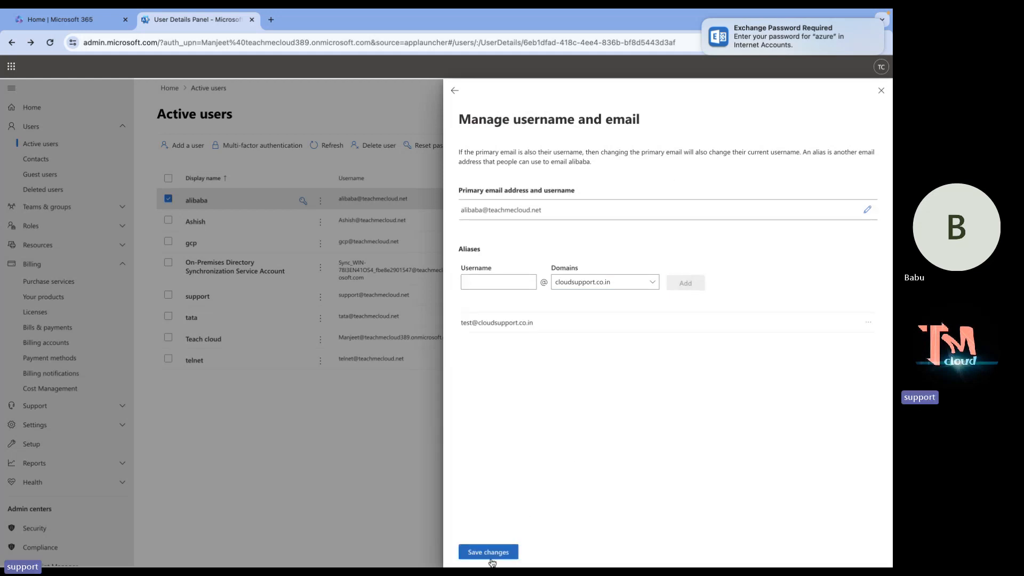
pyautogui.click(490, 555)
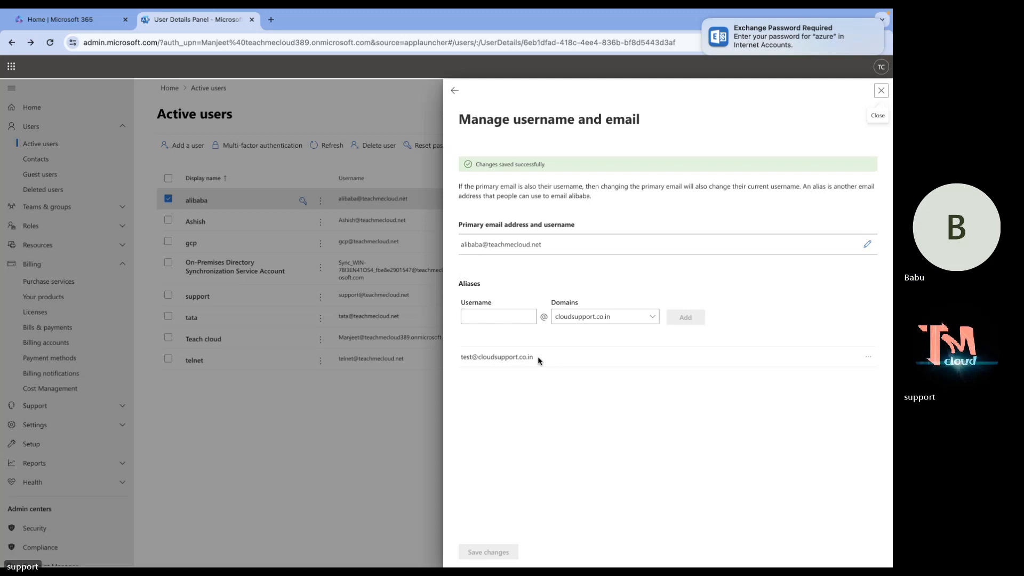
# Close the Manage username and email pane after 'Changes saved successfully' appears.
pyautogui.click(880, 91)
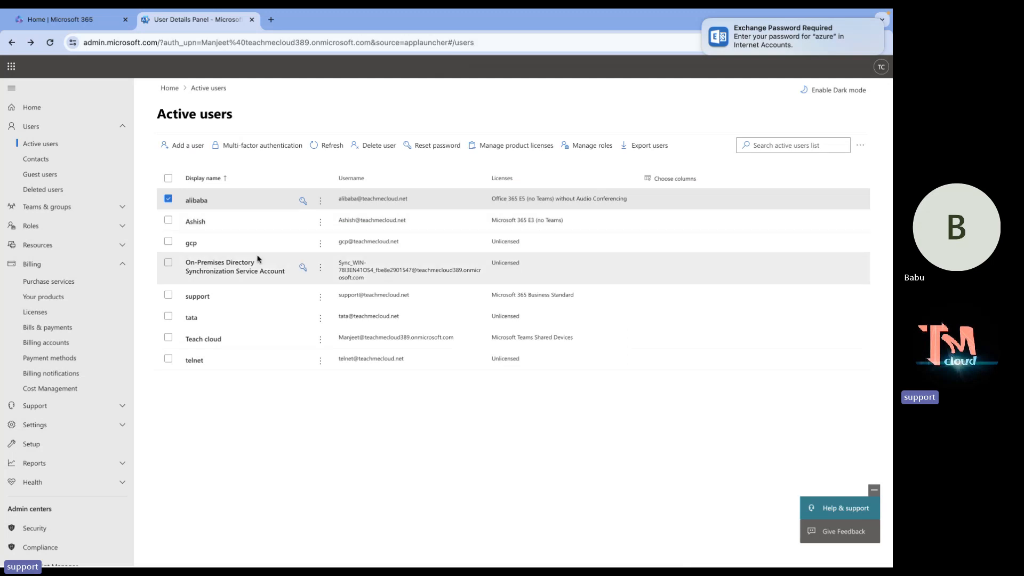
# Assign Teach cloud the Office 365 E5 (no Teams) without Audio Conferencing license and save.
pyautogui.click(170, 199)
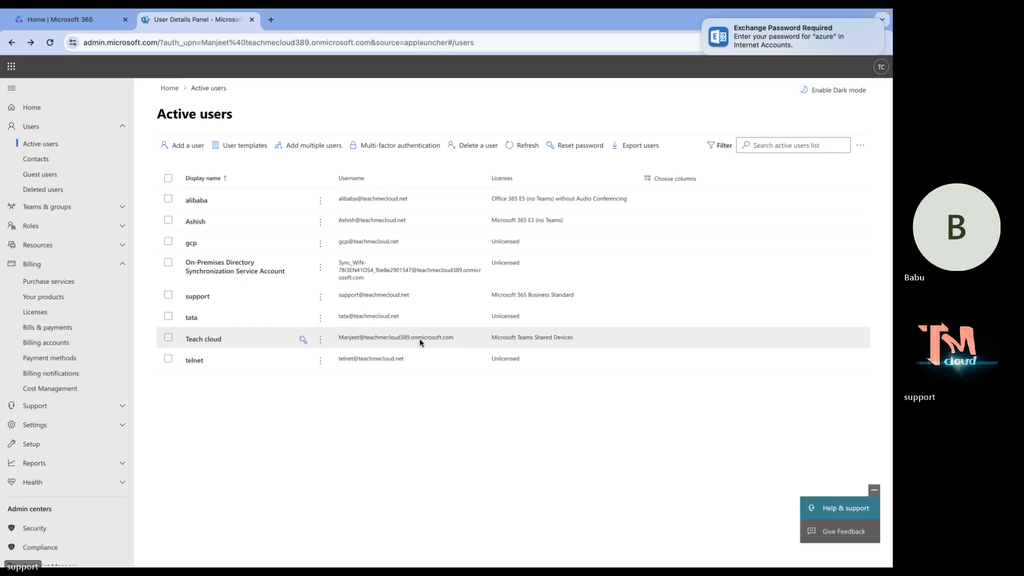
pyautogui.click(204, 338)
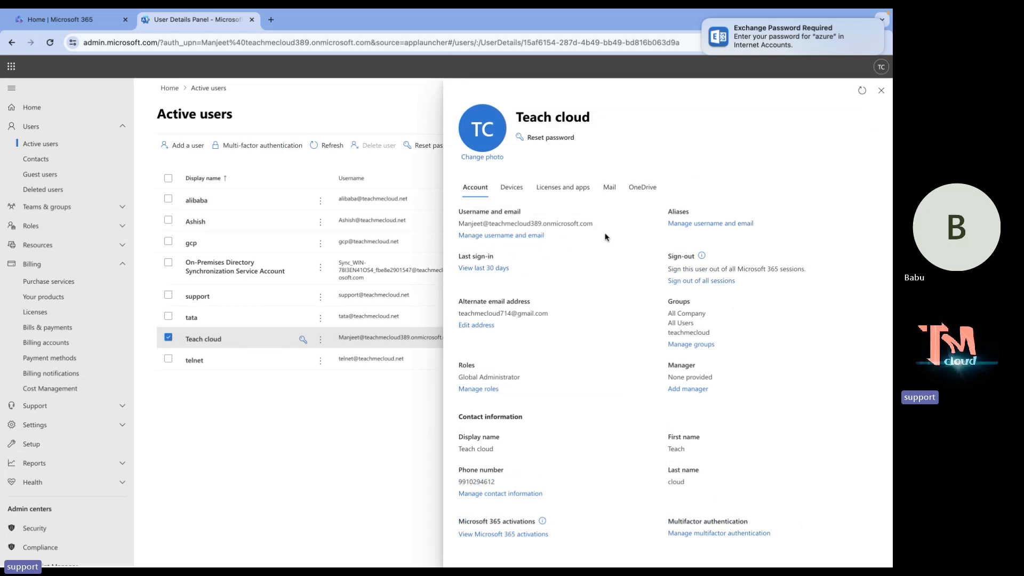
pyautogui.click(558, 190)
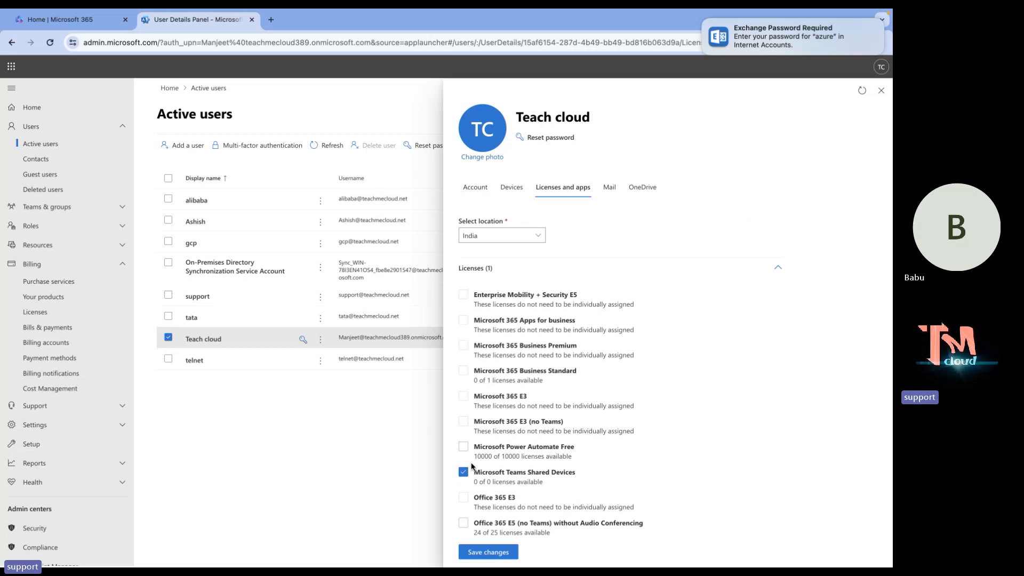
pyautogui.scroll(-3, 468, 494)
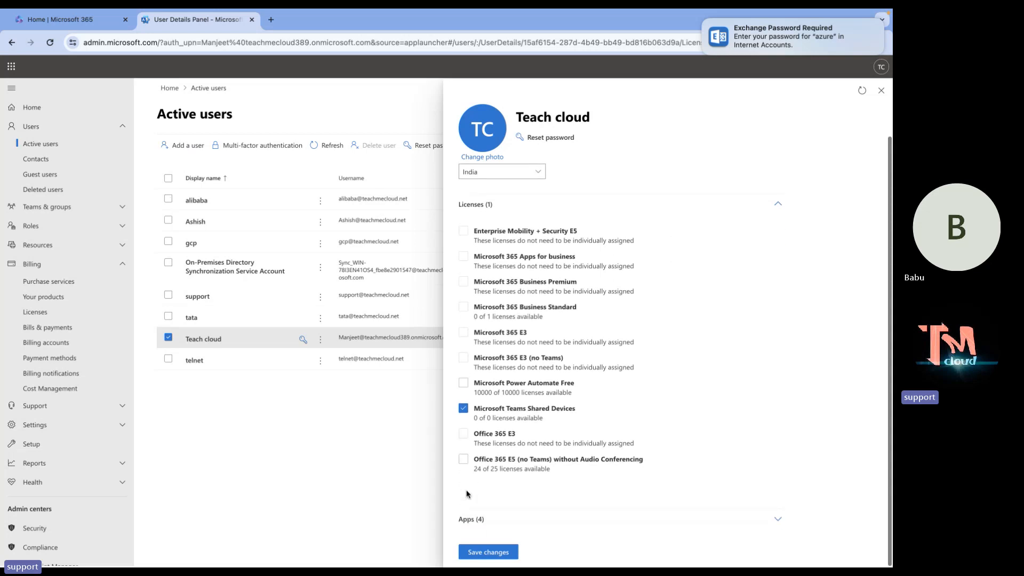
pyautogui.click(463, 460)
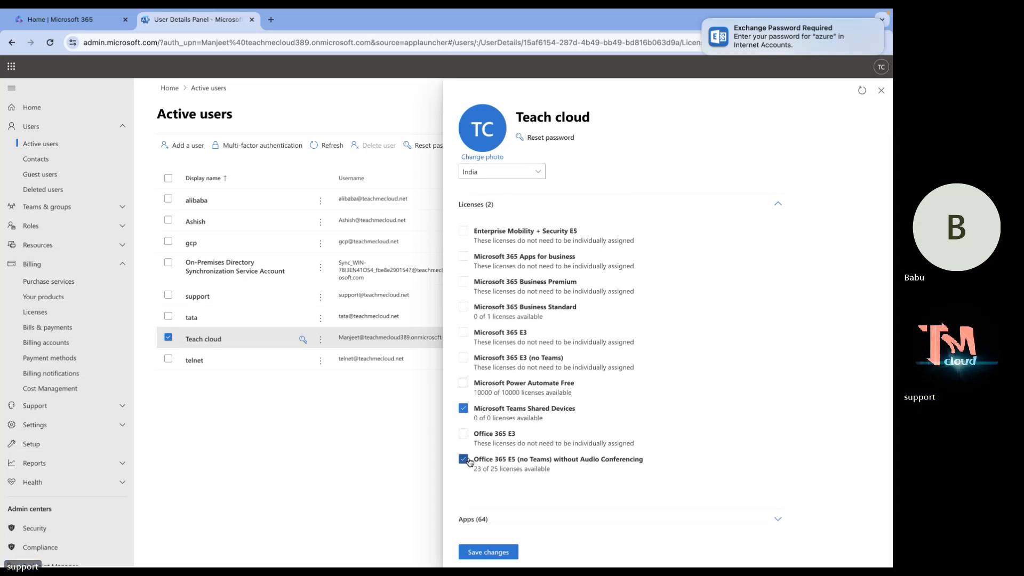
pyautogui.click(495, 552)
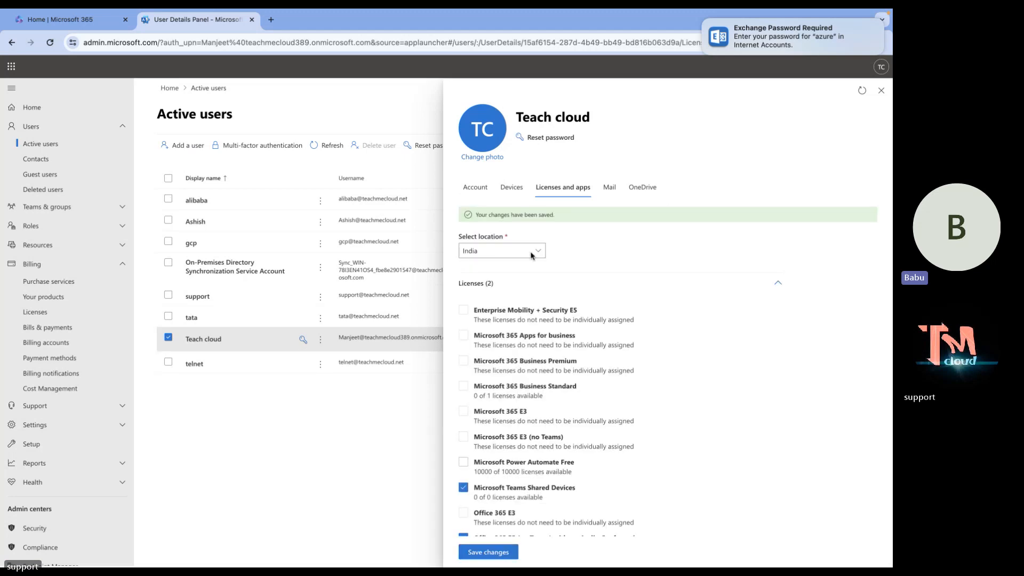
pyautogui.click(887, 93)
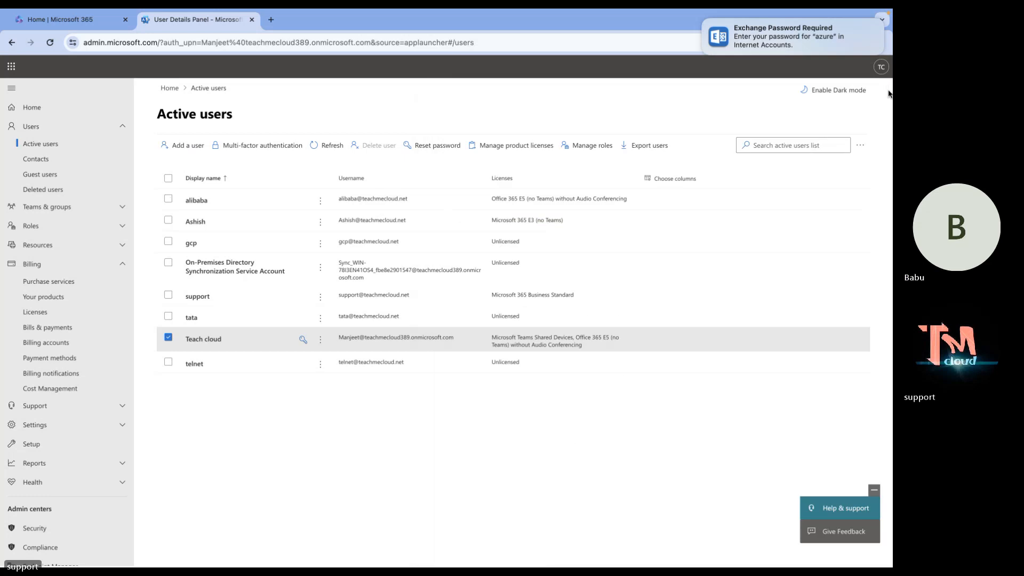
pyautogui.click(168, 337)
# Reload the Active users list, then move to the Microsoft 365 home tab.
pyautogui.click(515, 142)
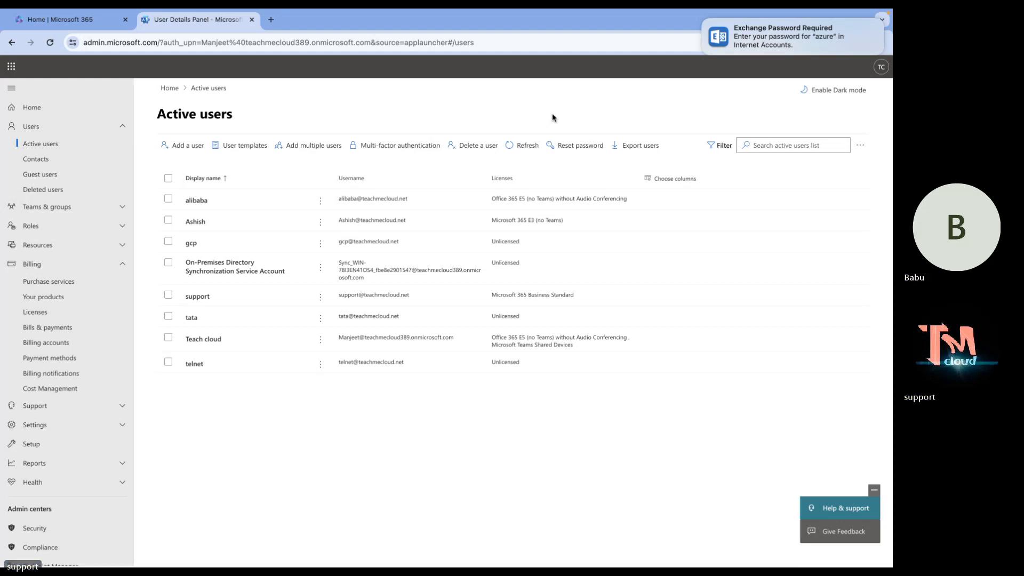
pyautogui.click(82, 20)
# Open Outlook from Microsoft 365 home, refresh it after the error, and start a new email.
pyautogui.press('Return')
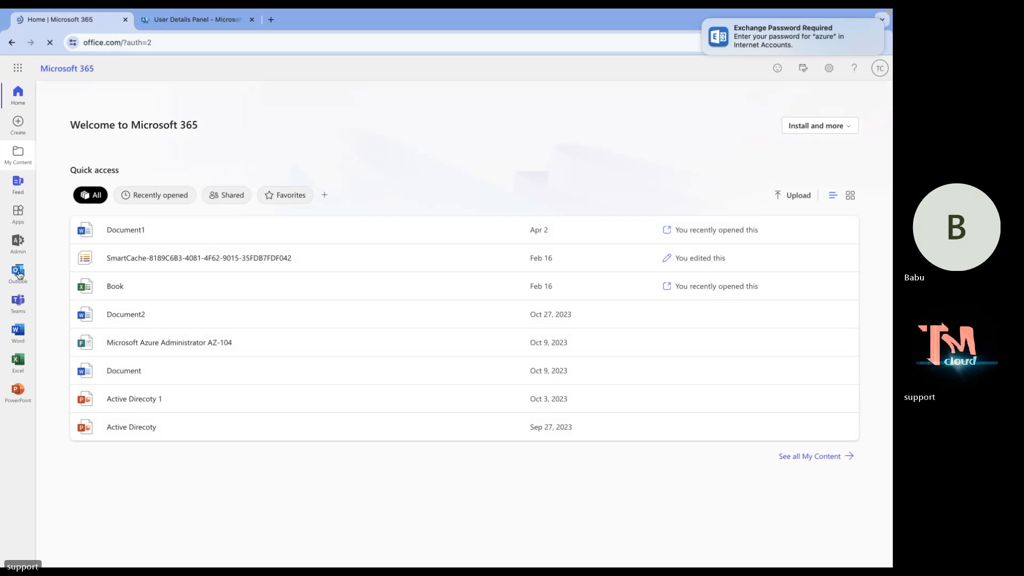
pyautogui.click(18, 273)
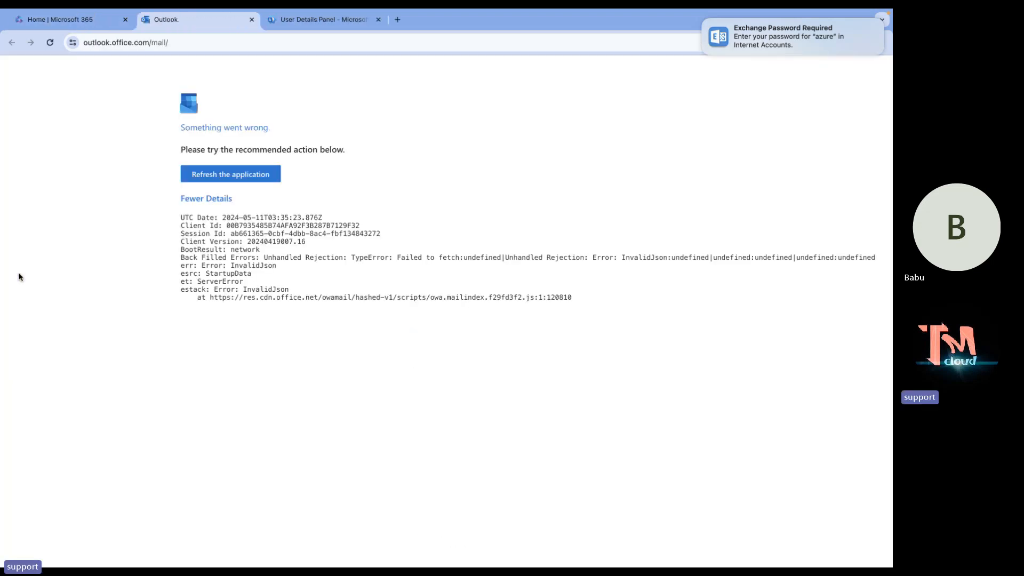
pyautogui.click(217, 177)
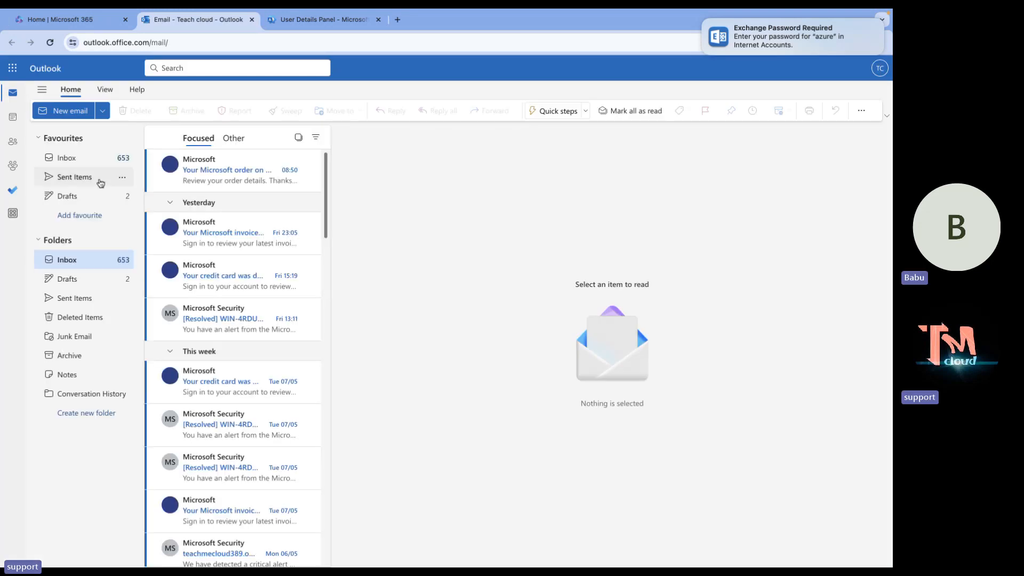
pyautogui.click(64, 111)
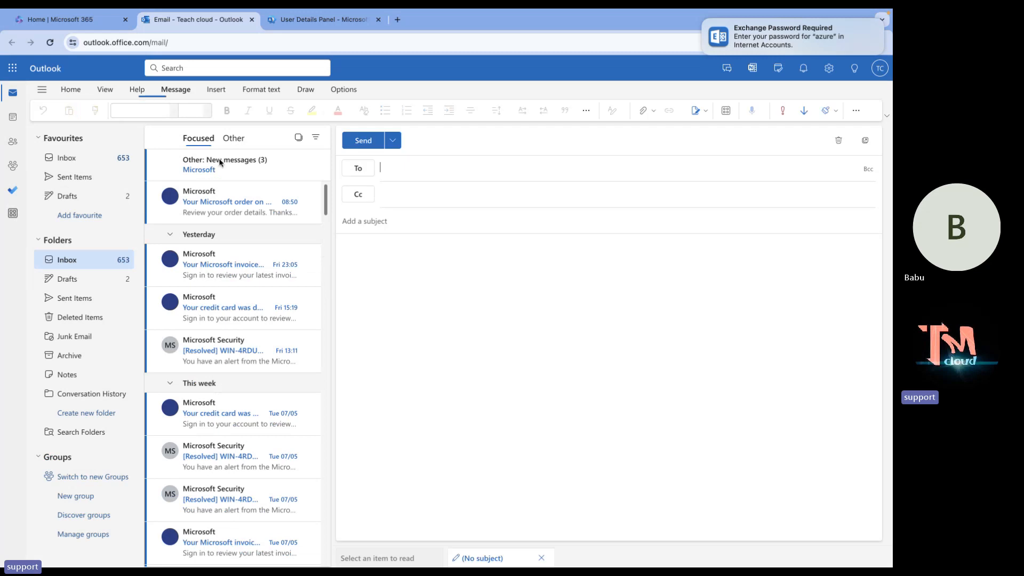
pyautogui.hotkey('ctrl', 'Right')
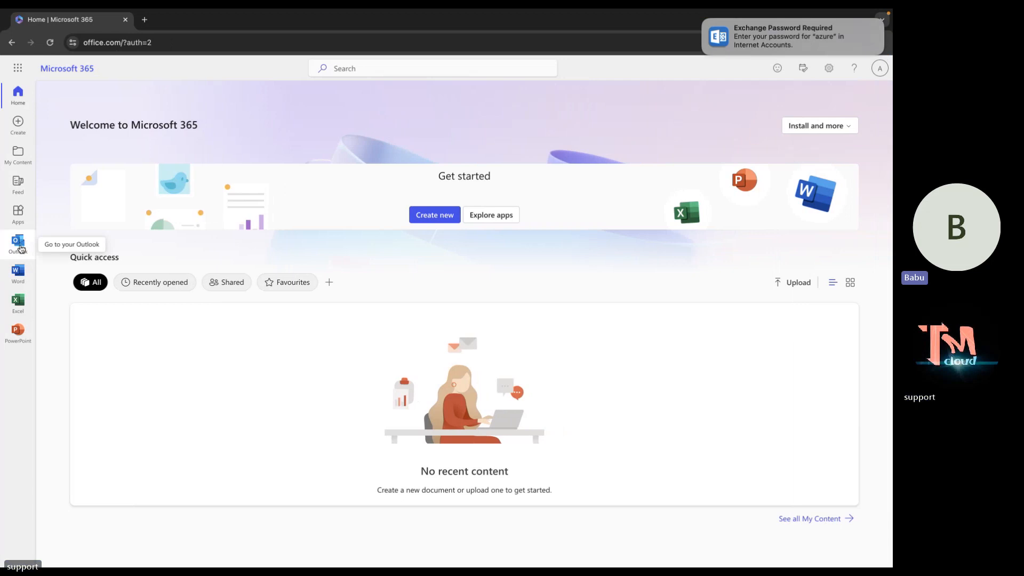
# Open Outlook for the test user and submit their account password.
pyautogui.click(21, 248)
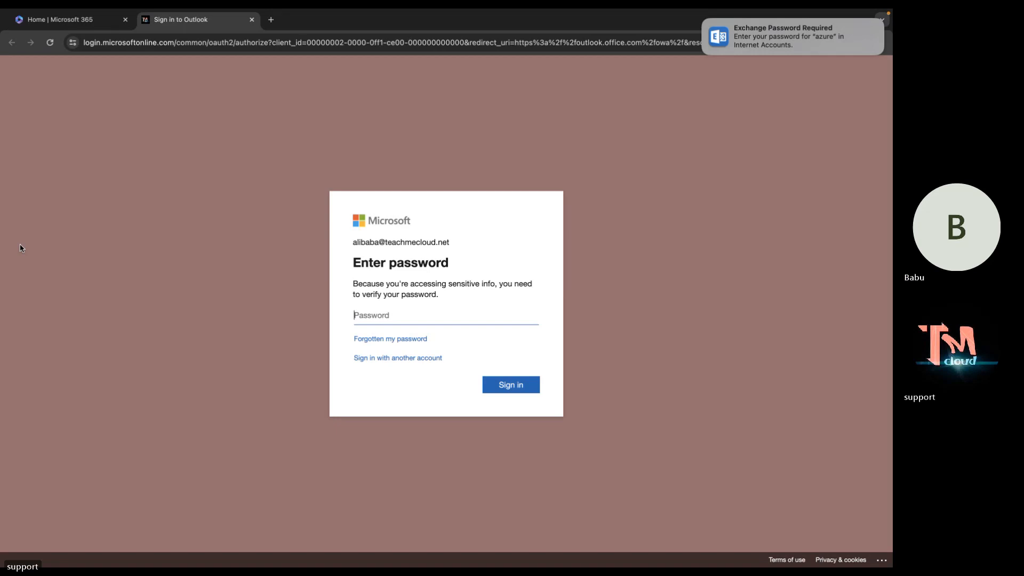
pyautogui.write('•')
pyautogui.press('BackSpace')
pyautogui.press('BackSpace')
pyautogui.press('BackSpace')
pyautogui.write('•••••••••')
pyautogui.press('Return')
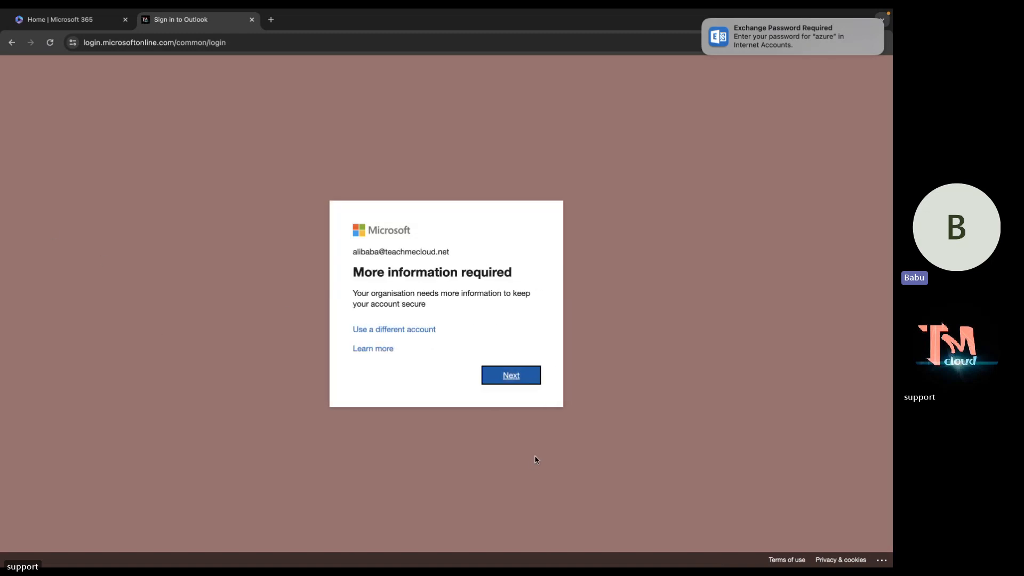
# Re-enter the test user's password after the error and decline staying signed in.
pyautogui.click(519, 371)
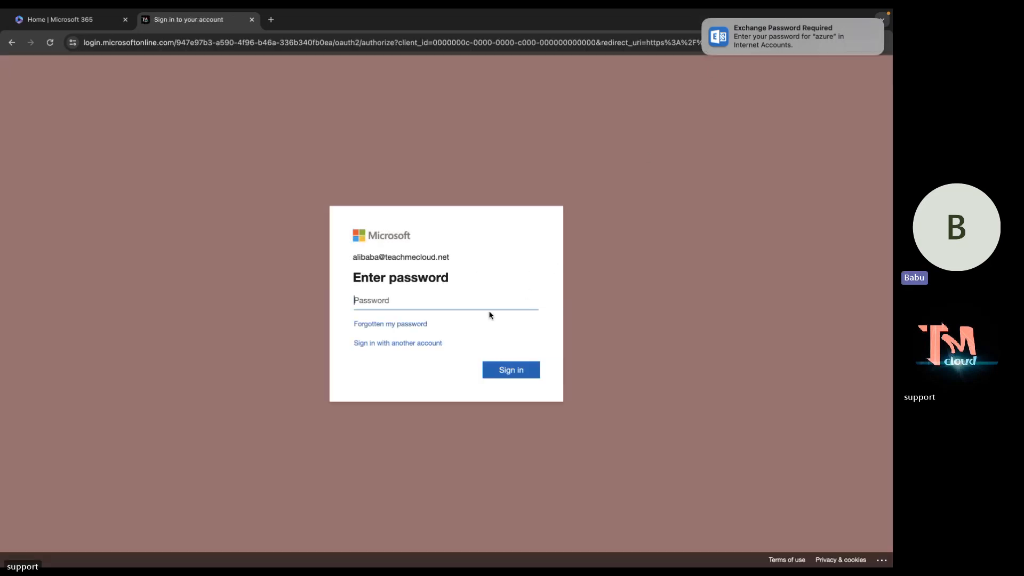
pyautogui.write('••••••••')
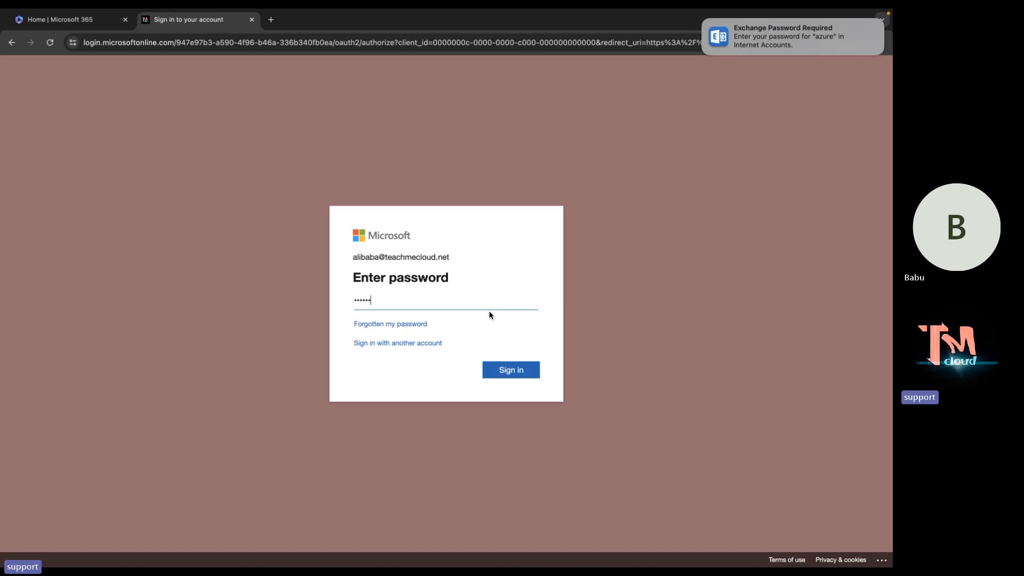
pyautogui.write('••')
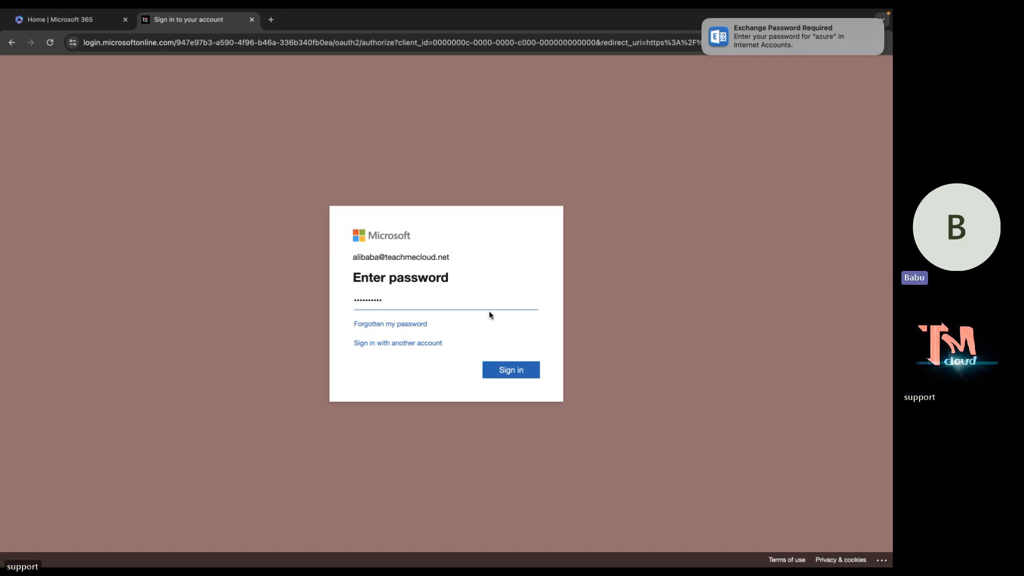
pyautogui.press('Return')
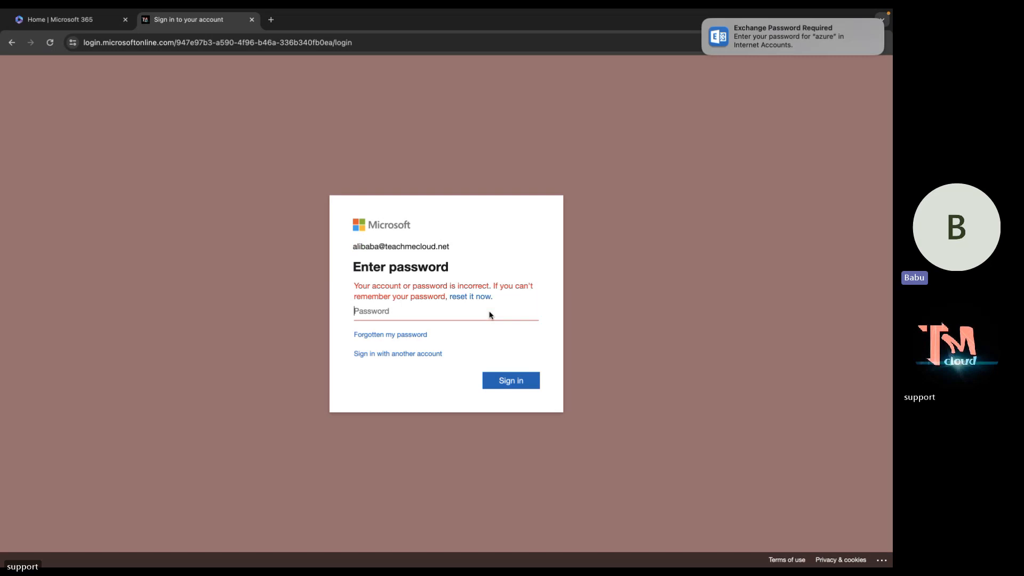
pyautogui.write('•••••••••')
pyautogui.press('Return')
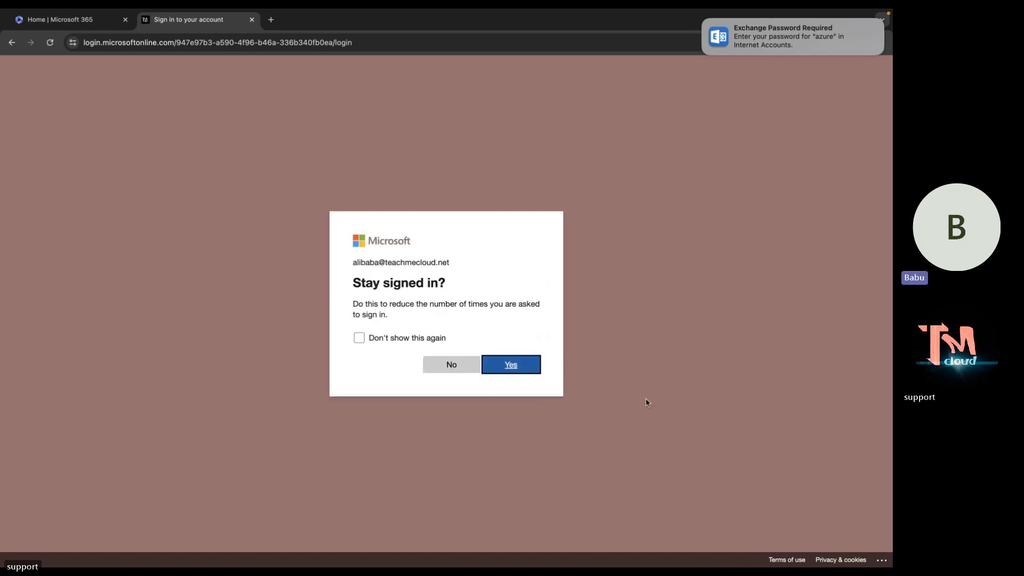
pyautogui.click(464, 369)
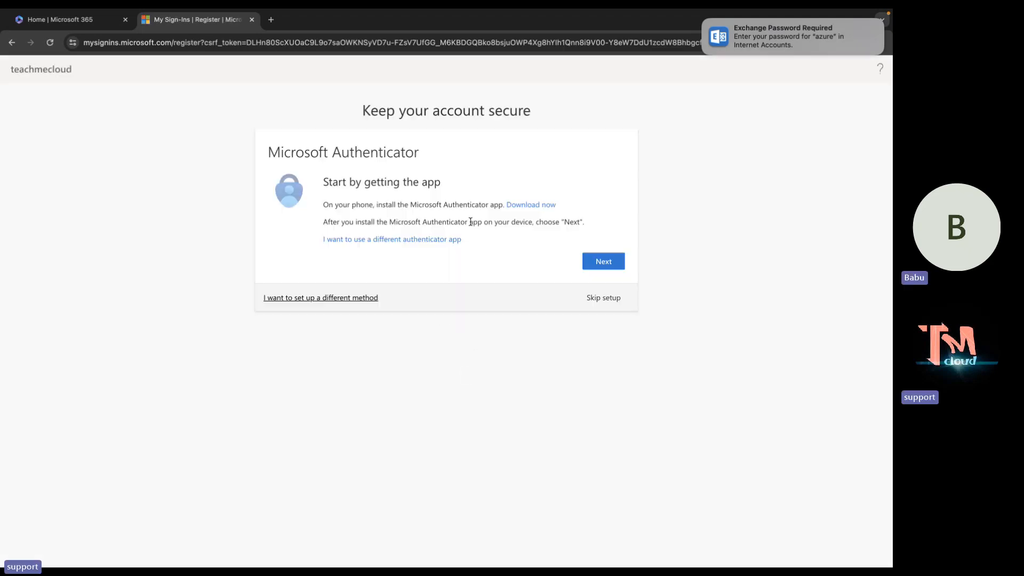
# Skip Microsoft Authenticator setup and continue past More information required nine times in a row.
pyautogui.click(604, 298)
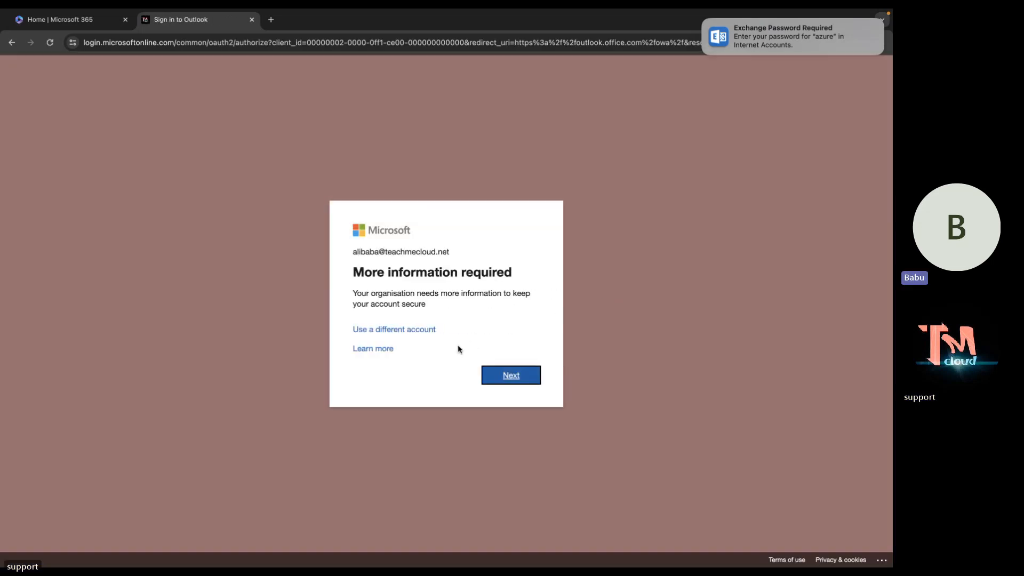
pyautogui.click(516, 380)
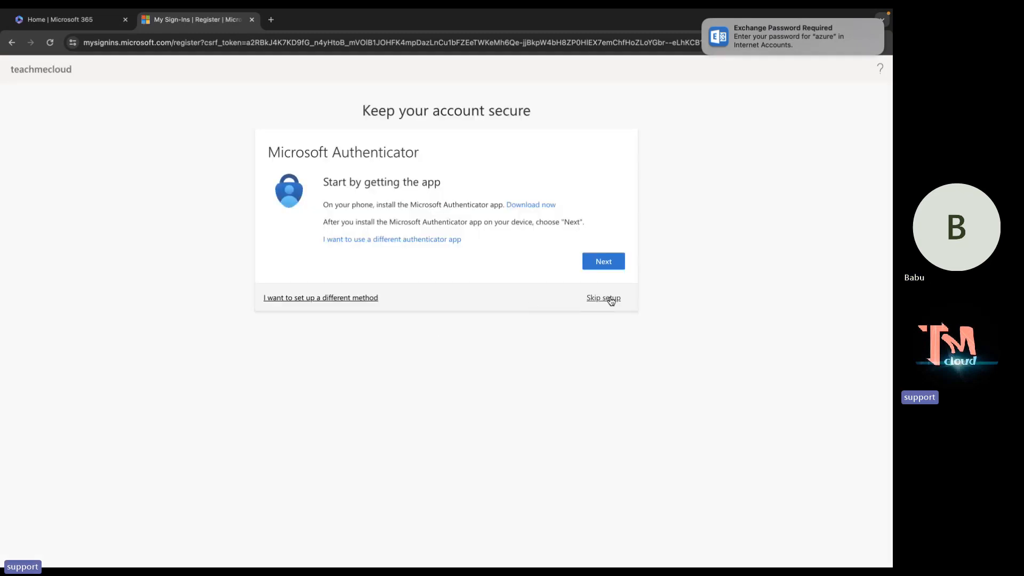
pyautogui.click(611, 300)
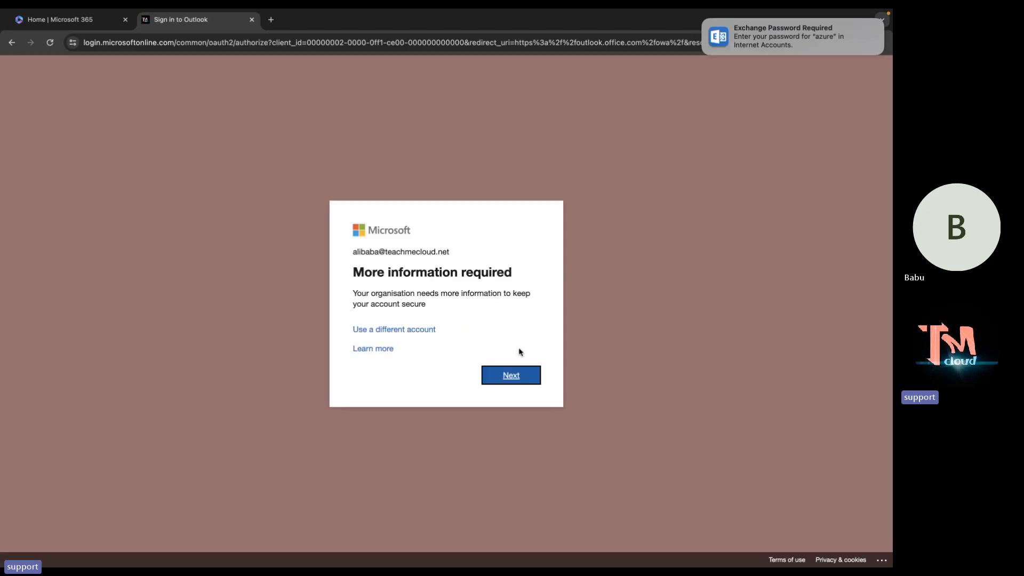
pyautogui.click(510, 377)
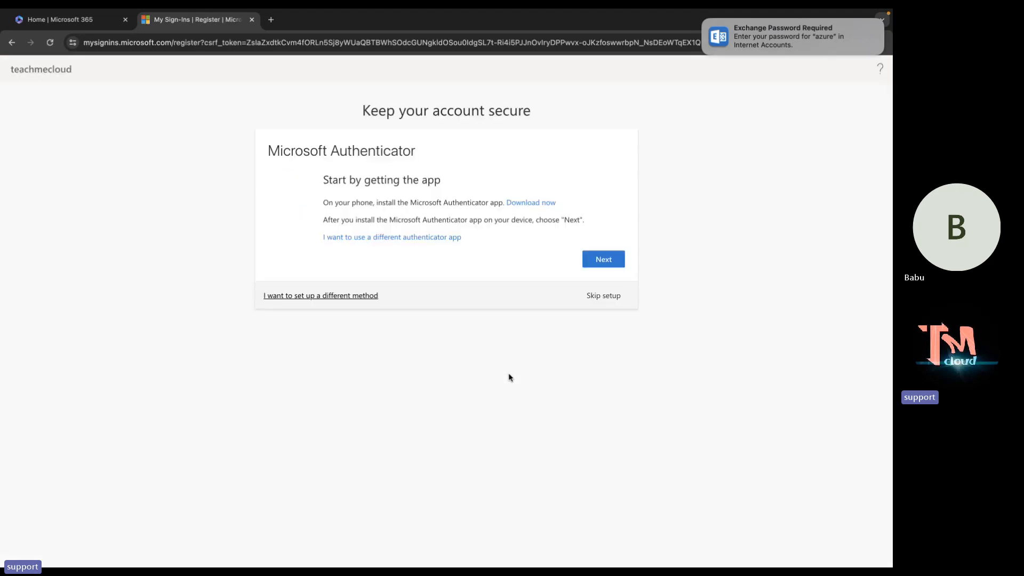
pyautogui.click(604, 298)
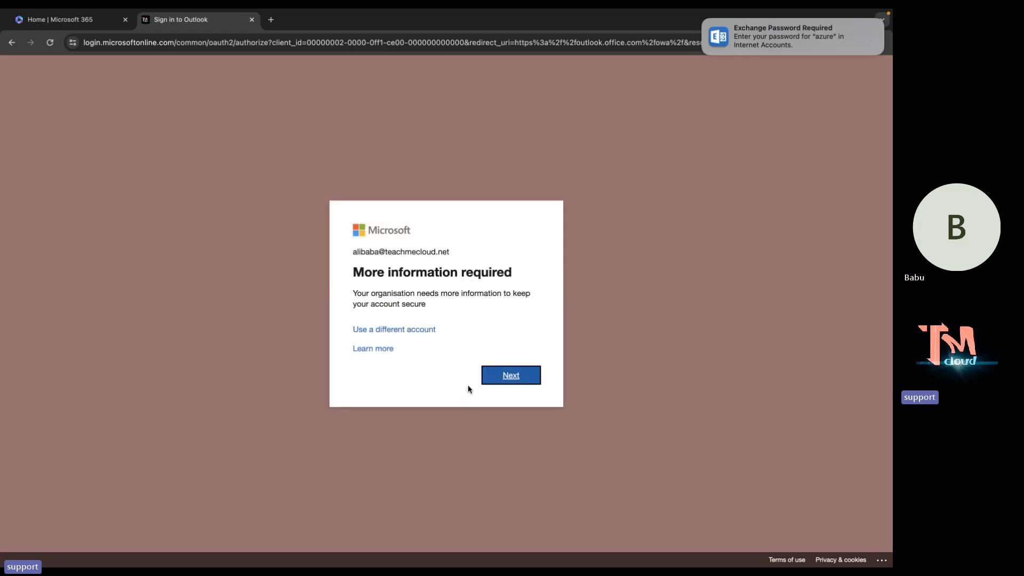
pyautogui.click(511, 376)
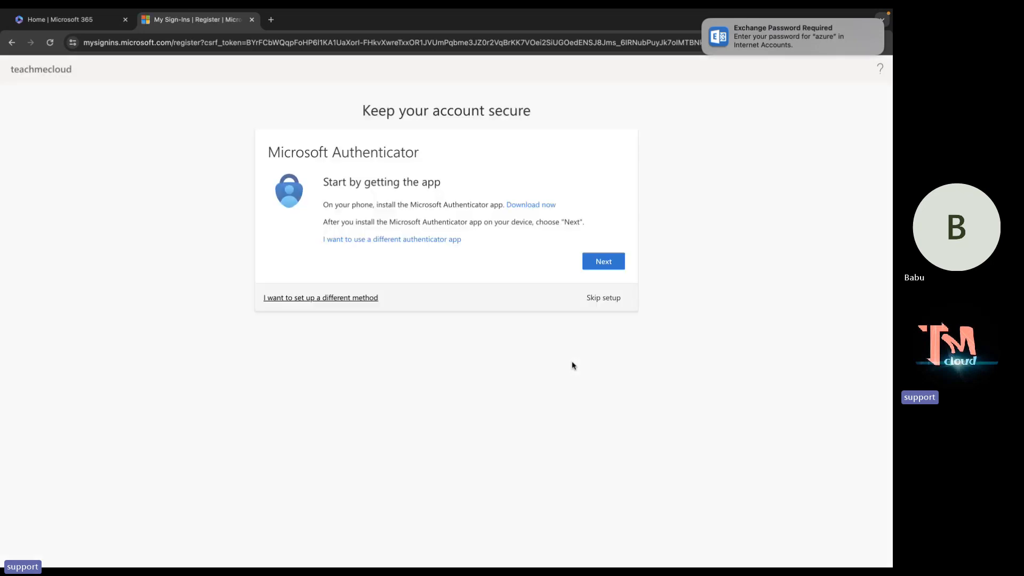
pyautogui.click(614, 299)
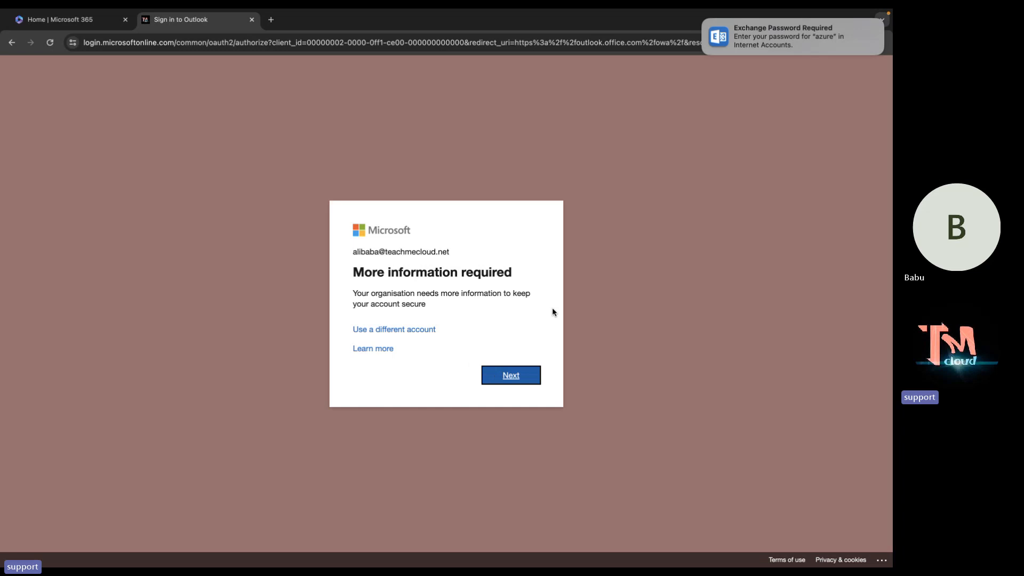
pyautogui.click(510, 376)
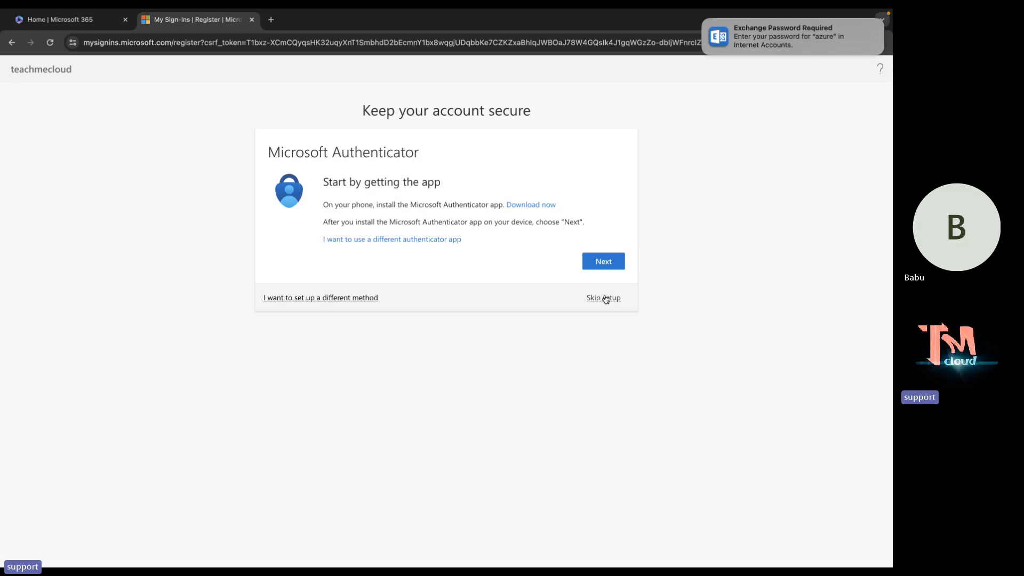
pyautogui.click(605, 298)
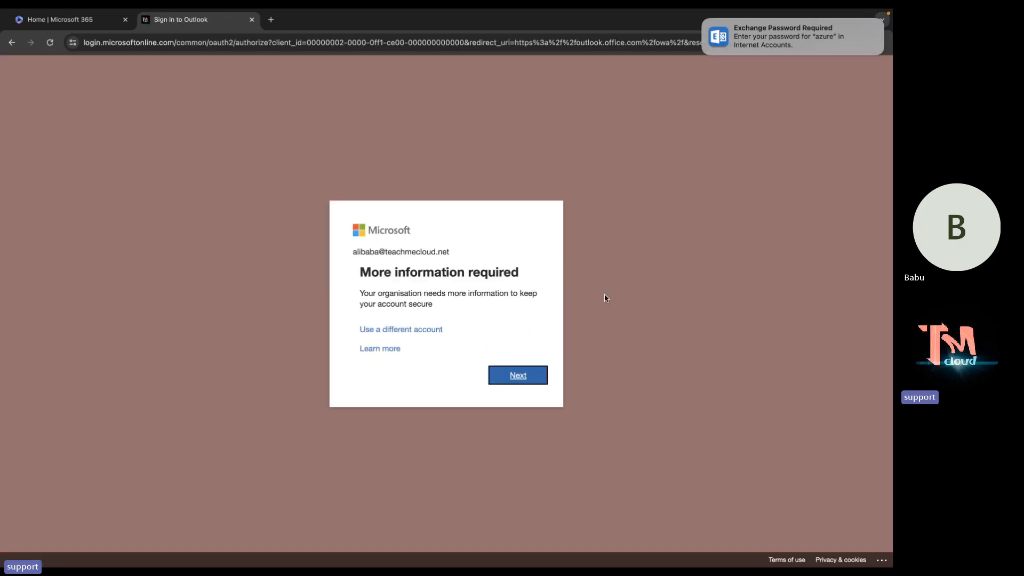
pyautogui.click(510, 380)
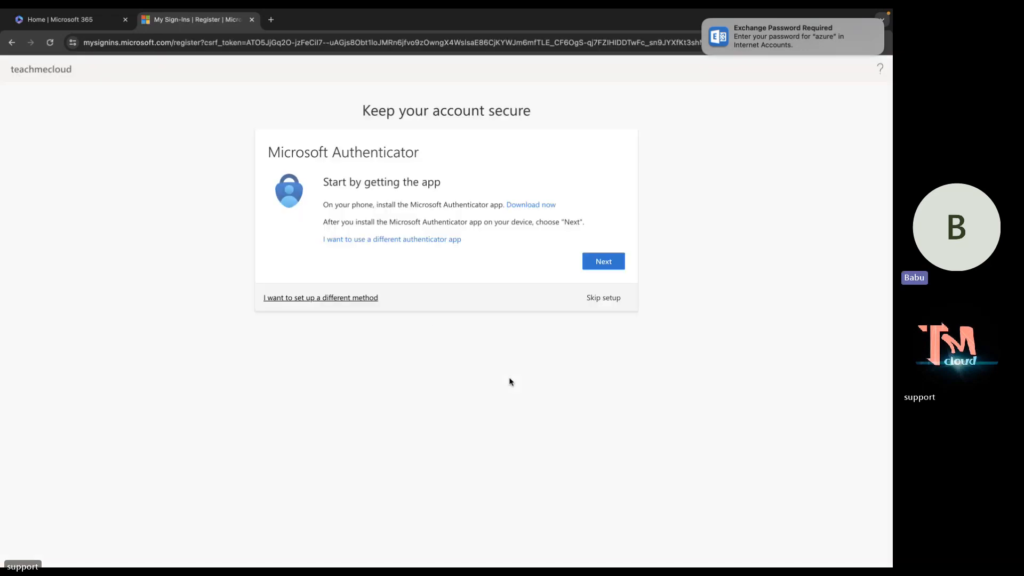
pyautogui.click(590, 298)
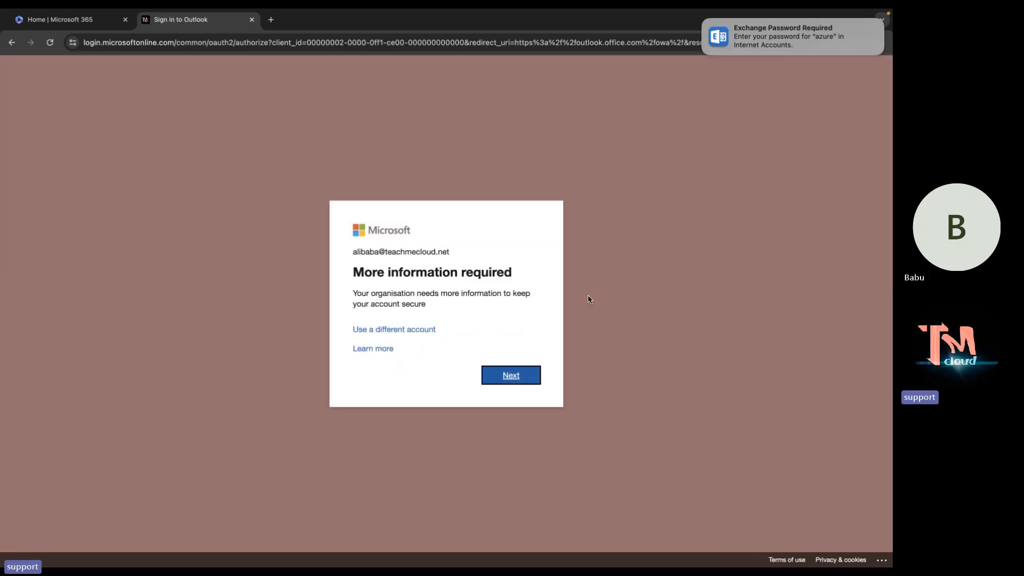
pyautogui.click(503, 379)
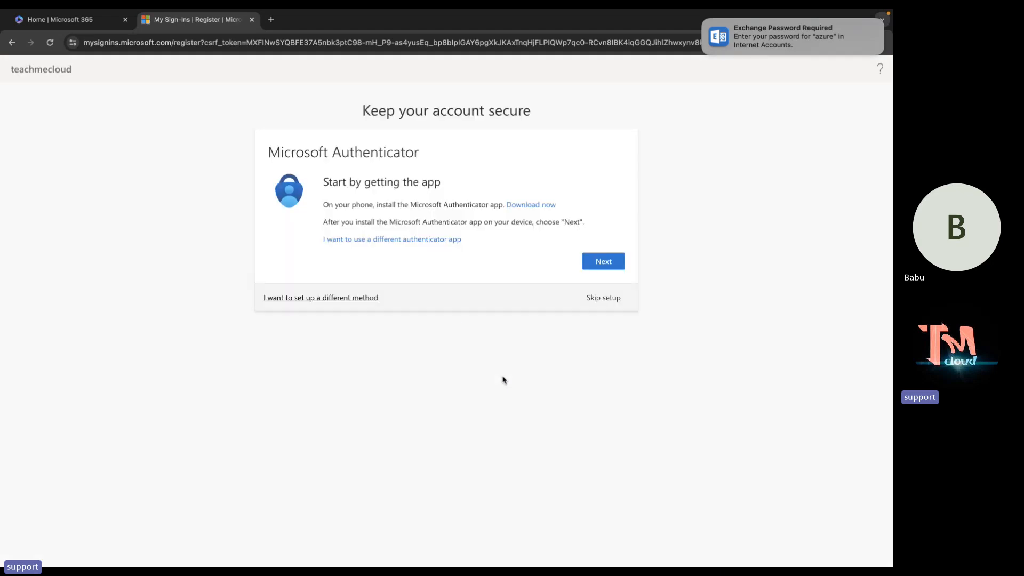
pyautogui.click(603, 298)
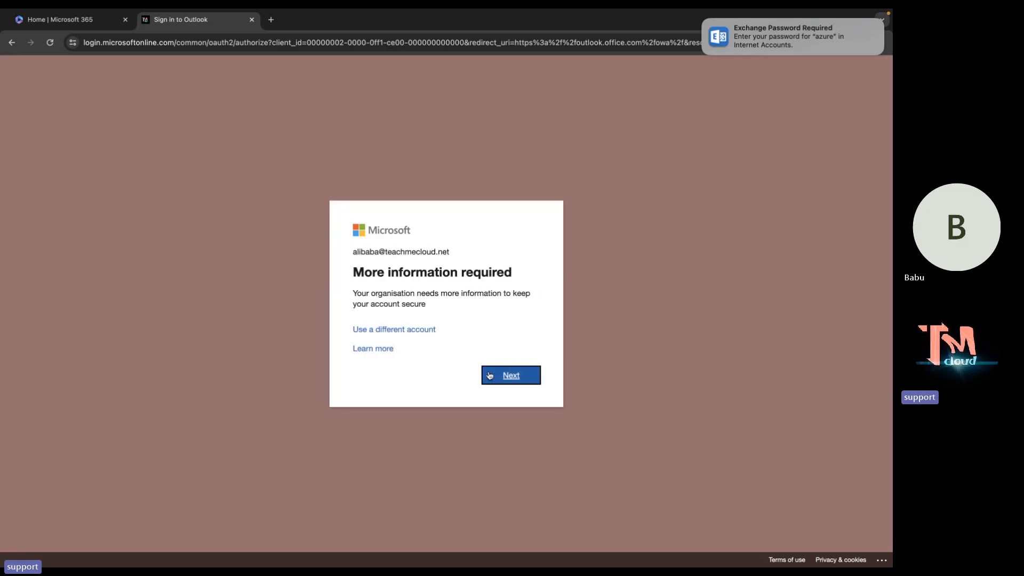
pyautogui.click(517, 377)
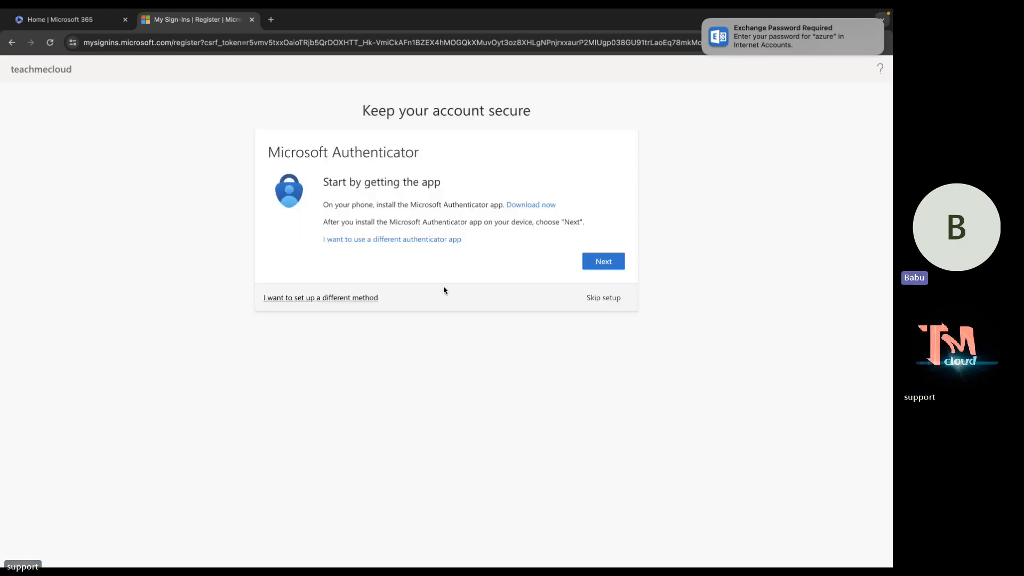
pyautogui.click(602, 296)
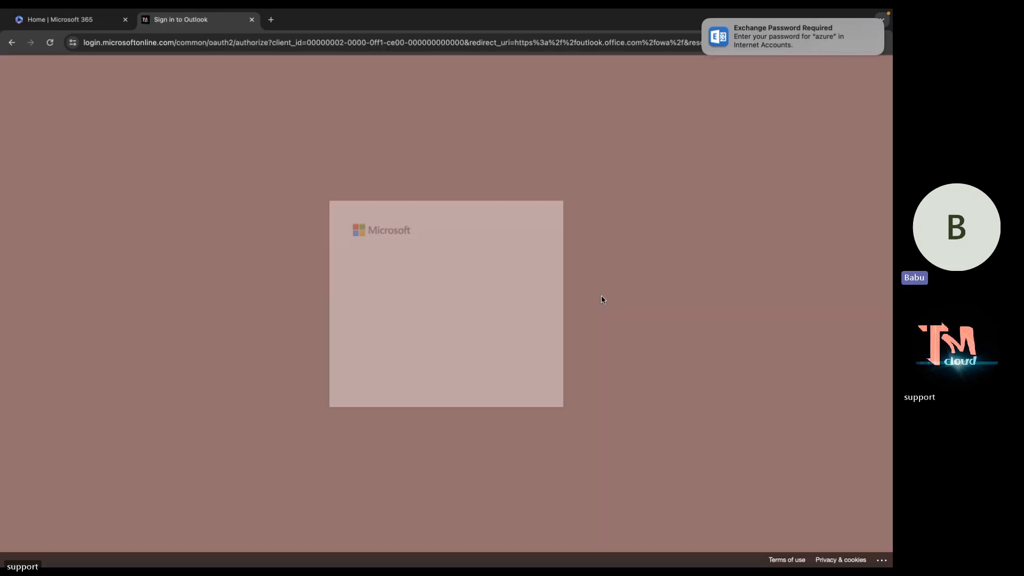
pyautogui.click(506, 375)
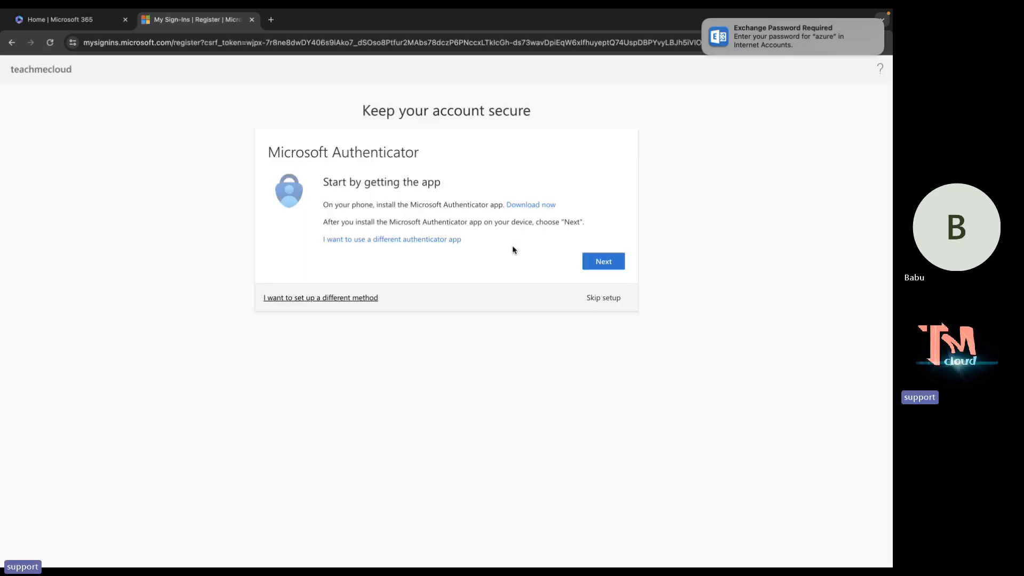
pyautogui.click(611, 302)
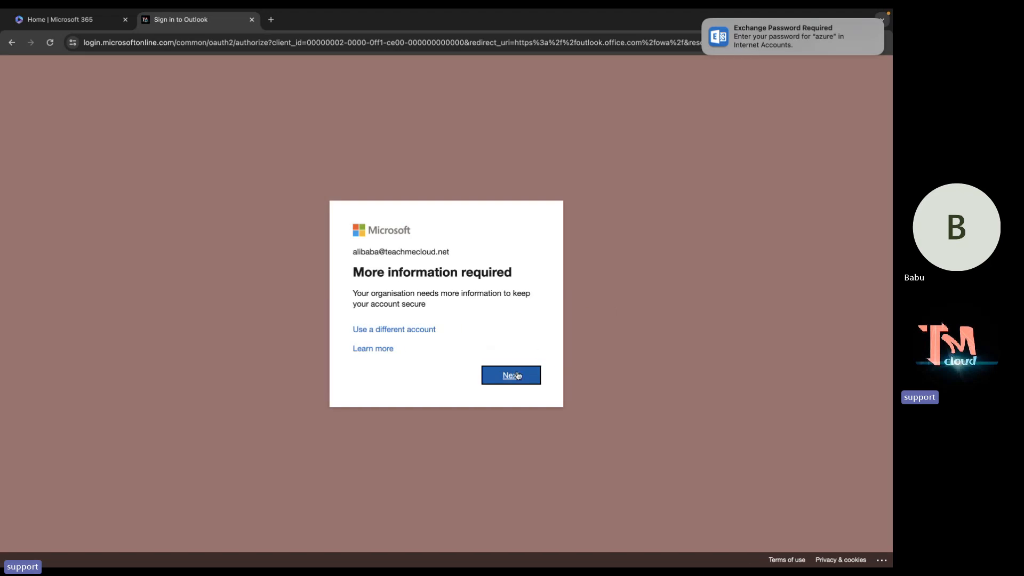
pyautogui.click(517, 375)
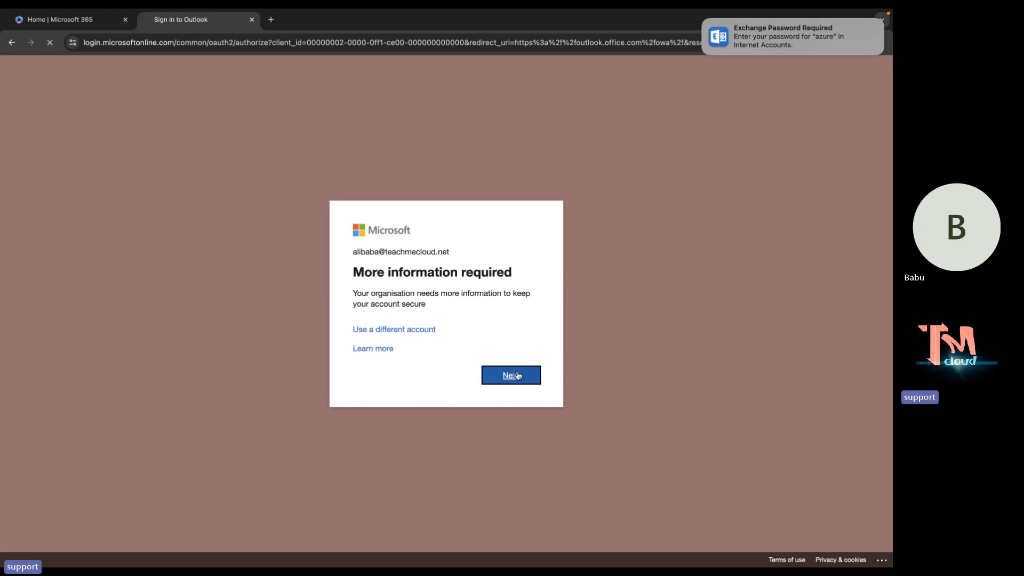
# Close the stuck Sign in to Outlook tab and relaunch Outlook from the Microsoft 365 left rail.
pyautogui.click(252, 19)
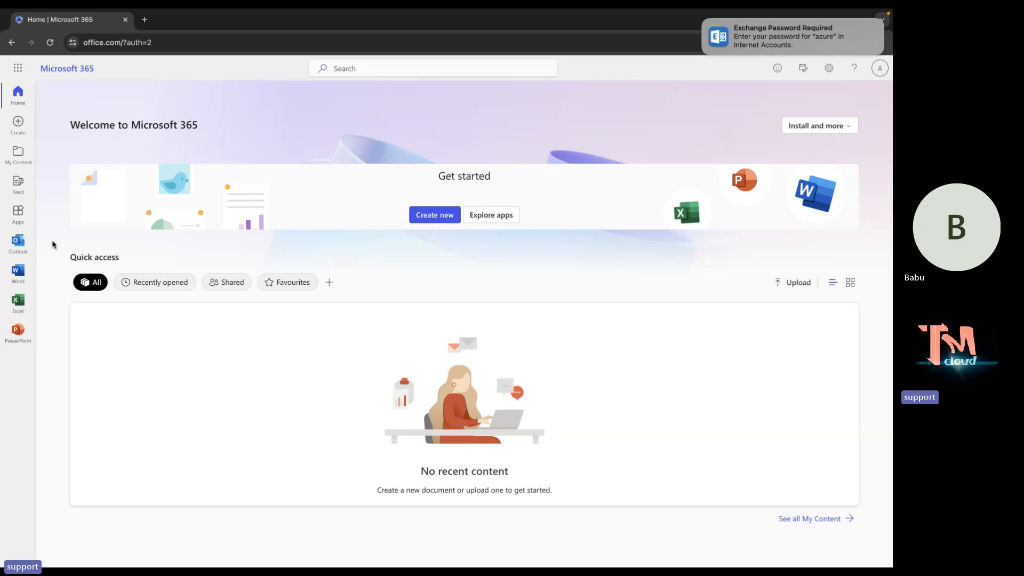
pyautogui.click(15, 254)
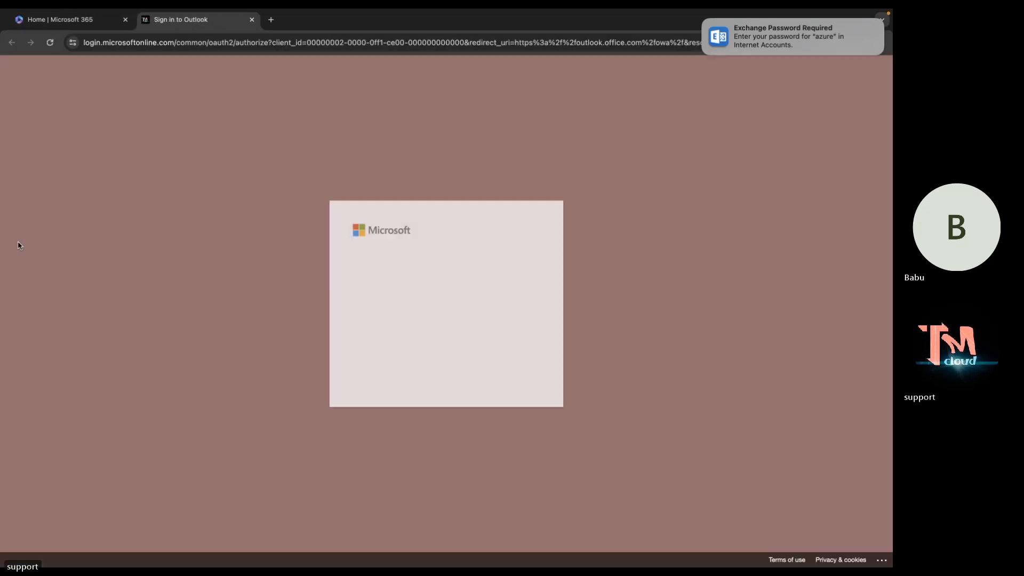
# Alternate Next and Skip setup until the 500 repeating-redirects error, then sign out via 'here'.
pyautogui.click(526, 376)
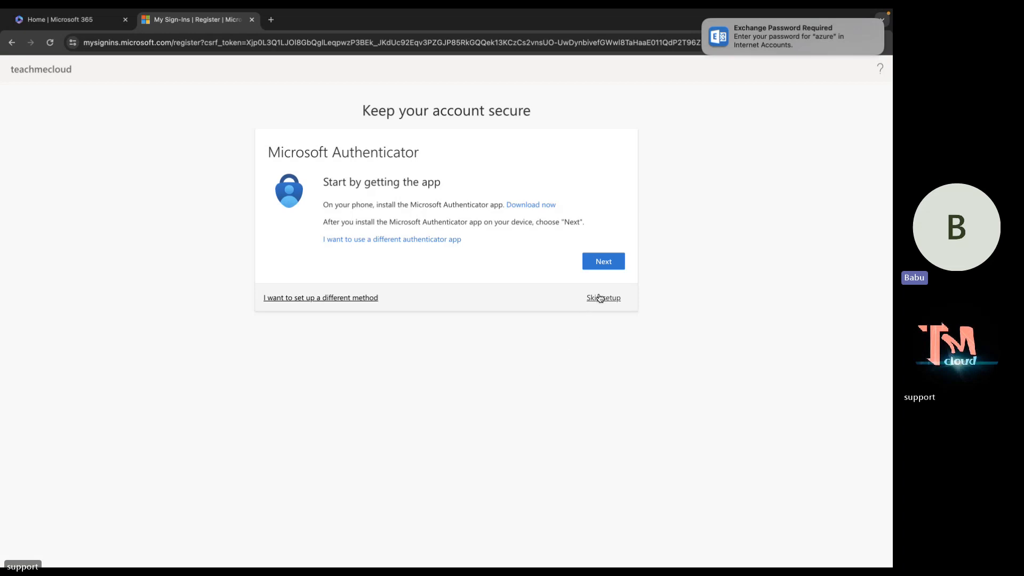
pyautogui.click(601, 298)
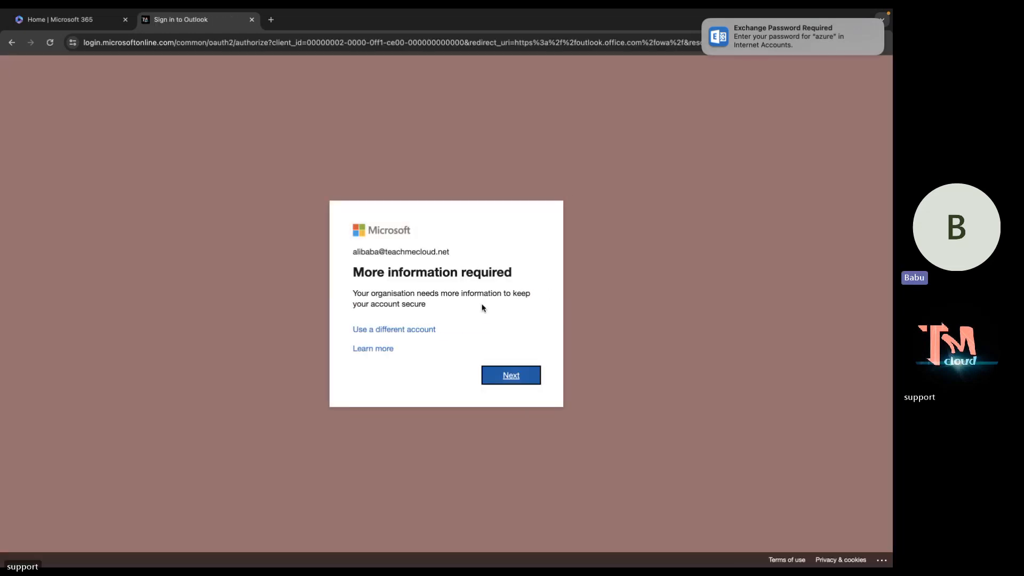
pyautogui.click(518, 379)
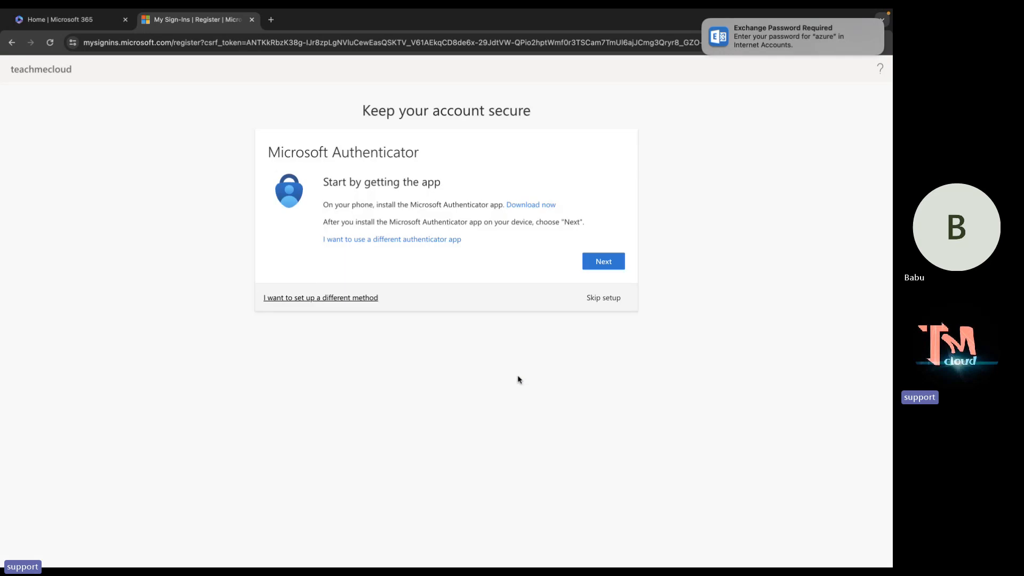
pyautogui.click(604, 298)
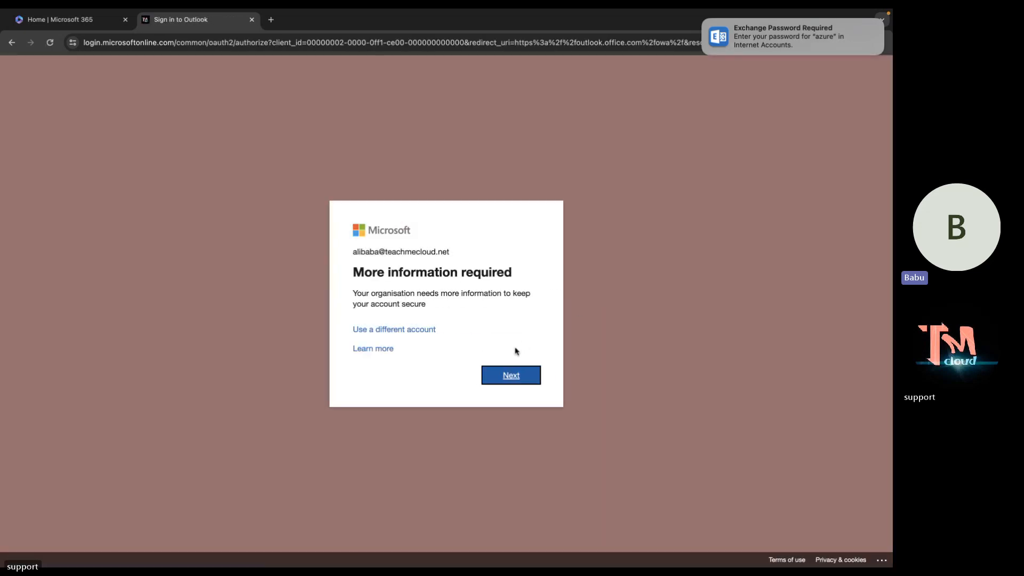
pyautogui.click(519, 375)
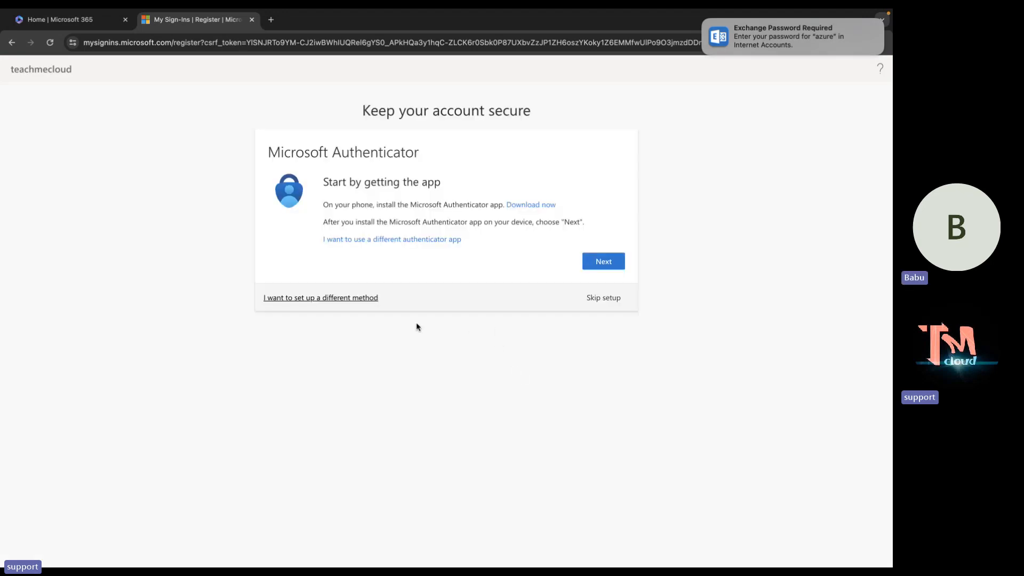
pyautogui.click(603, 299)
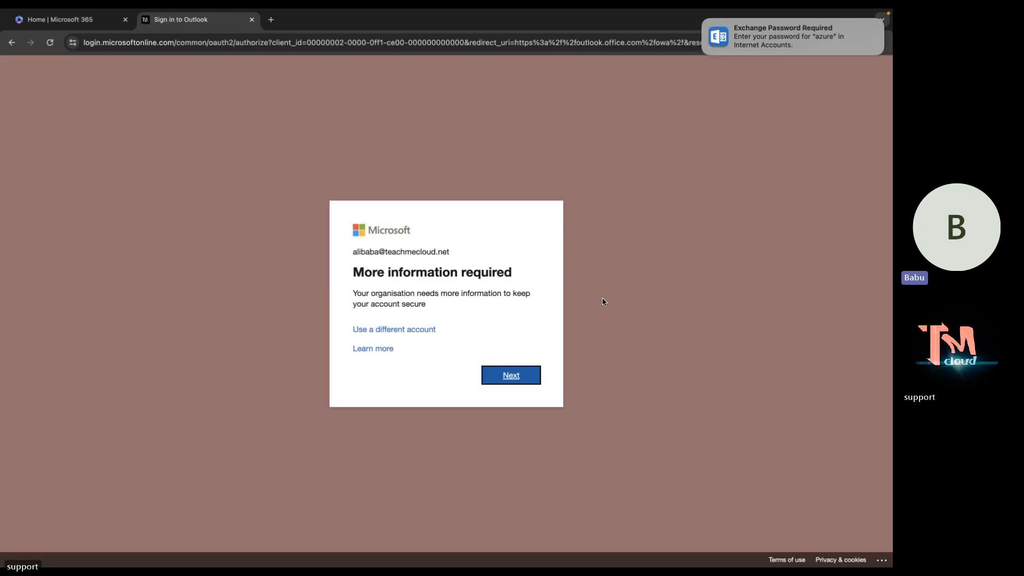
pyautogui.click(515, 374)
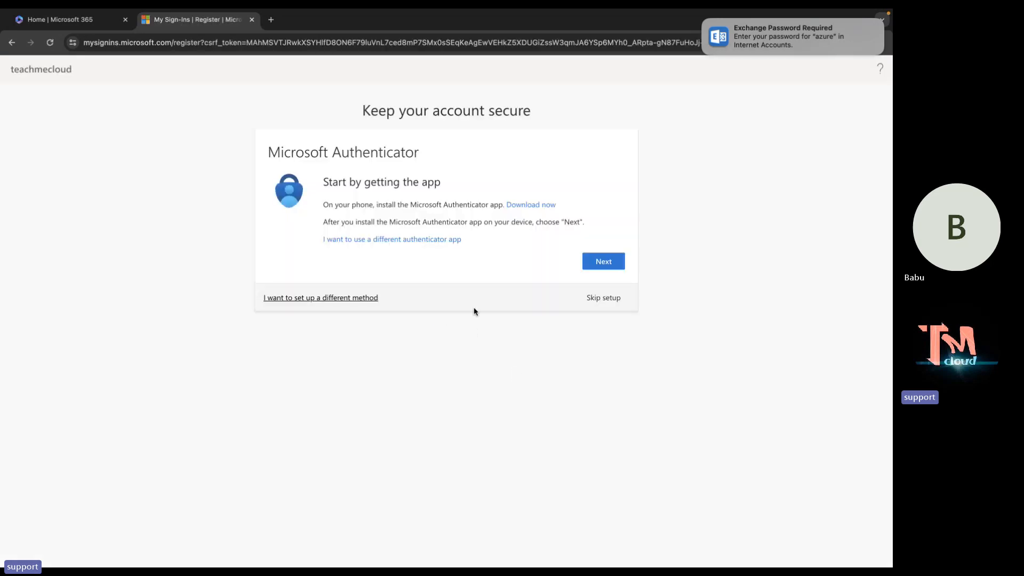
pyautogui.click(615, 299)
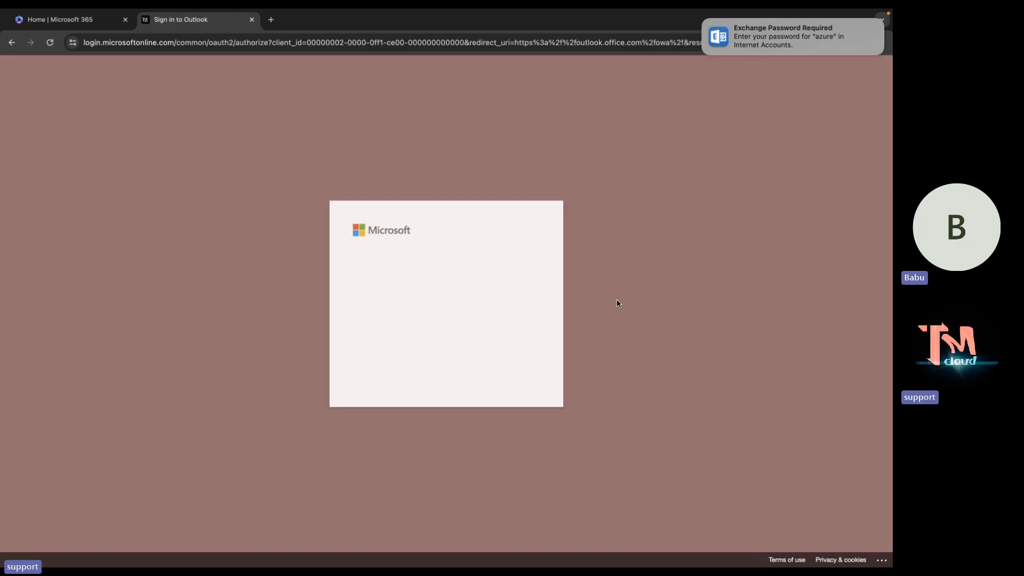
pyautogui.click(515, 372)
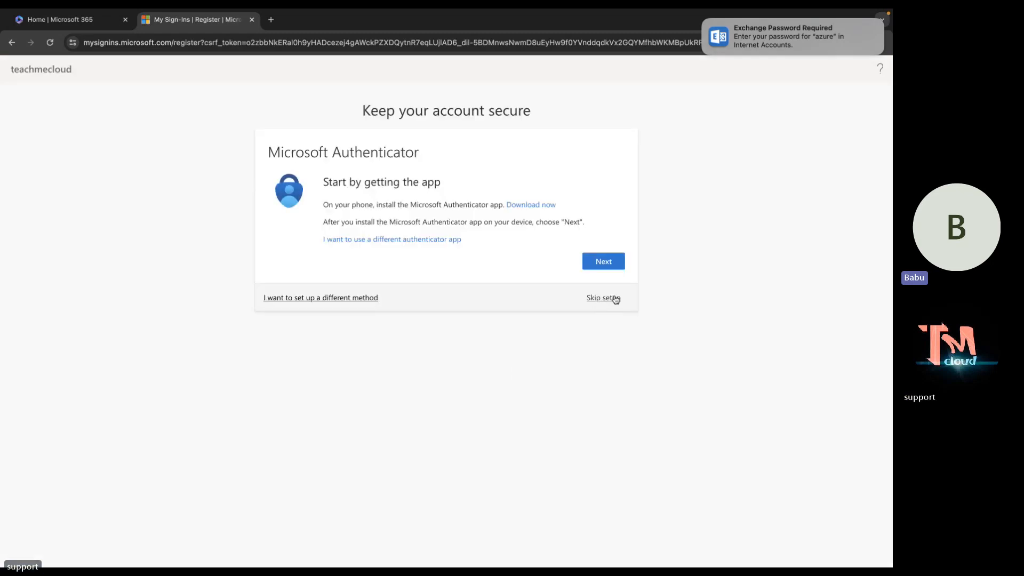
pyautogui.click(614, 299)
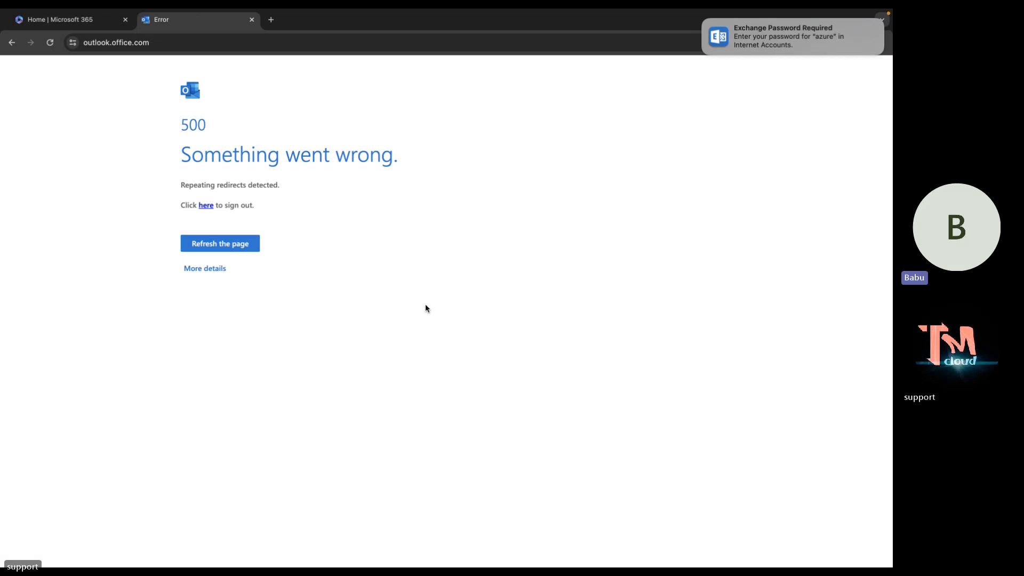
pyautogui.click(203, 206)
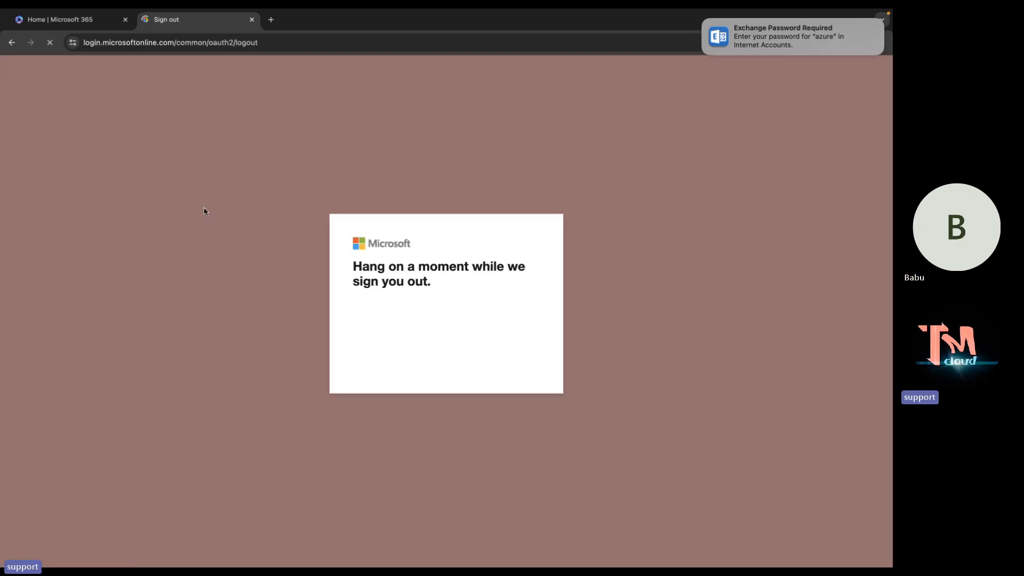
# Close the sign-out tab, relaunch Outlook, and submit the account password.
pyautogui.click(251, 20)
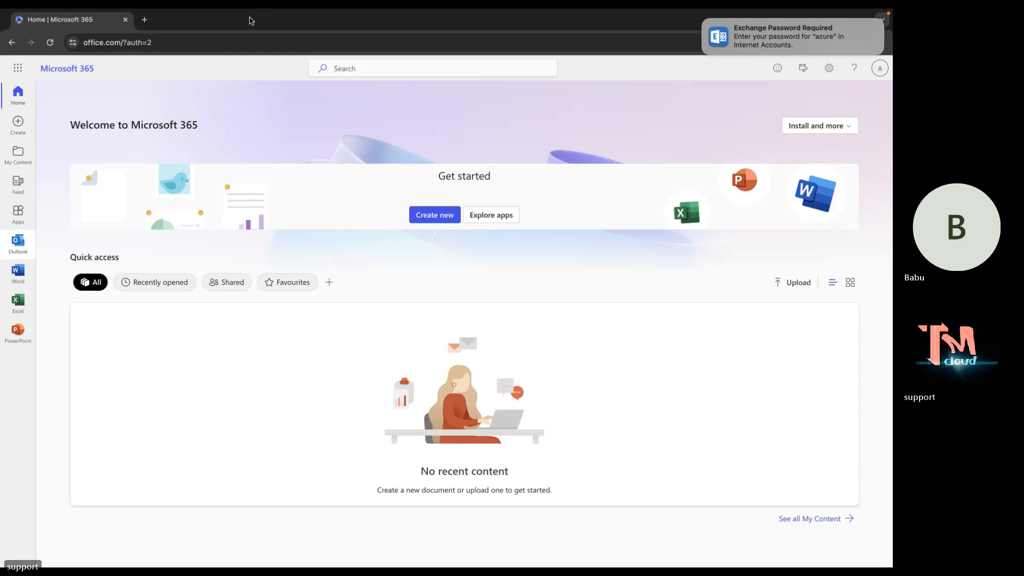
pyautogui.click(19, 243)
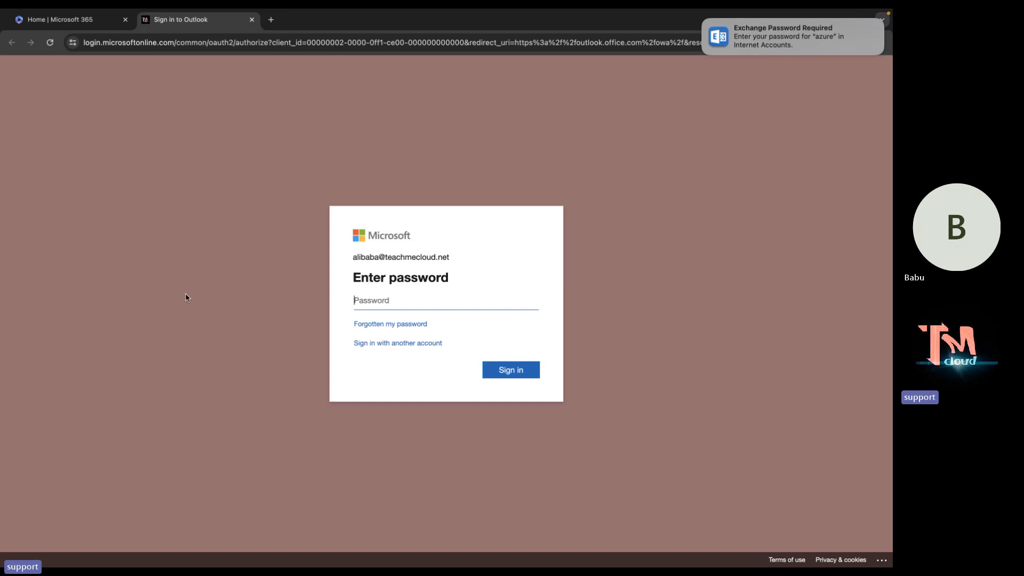
pyautogui.write('••••')
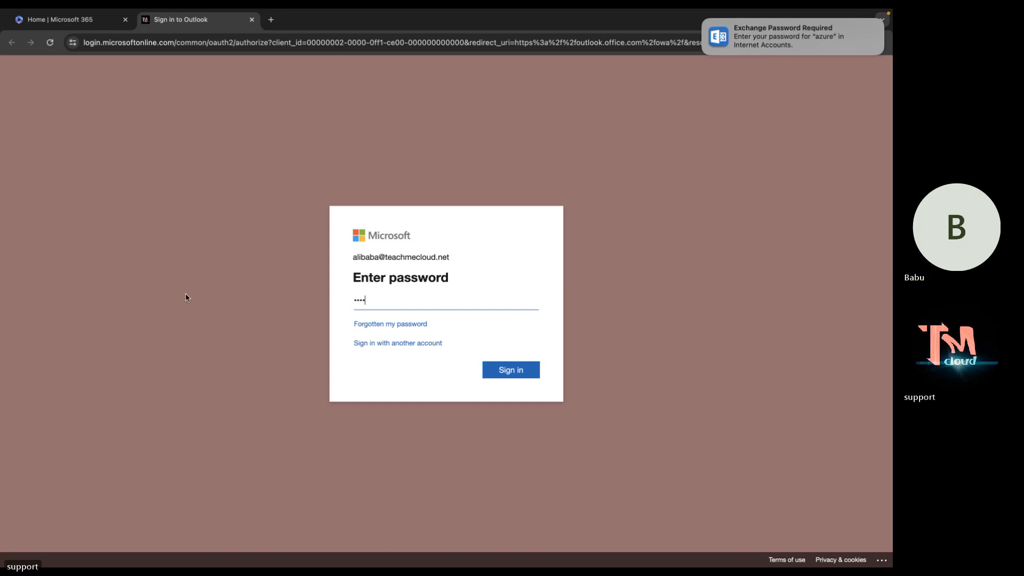
pyautogui.write('•••••')
pyautogui.press('Return')
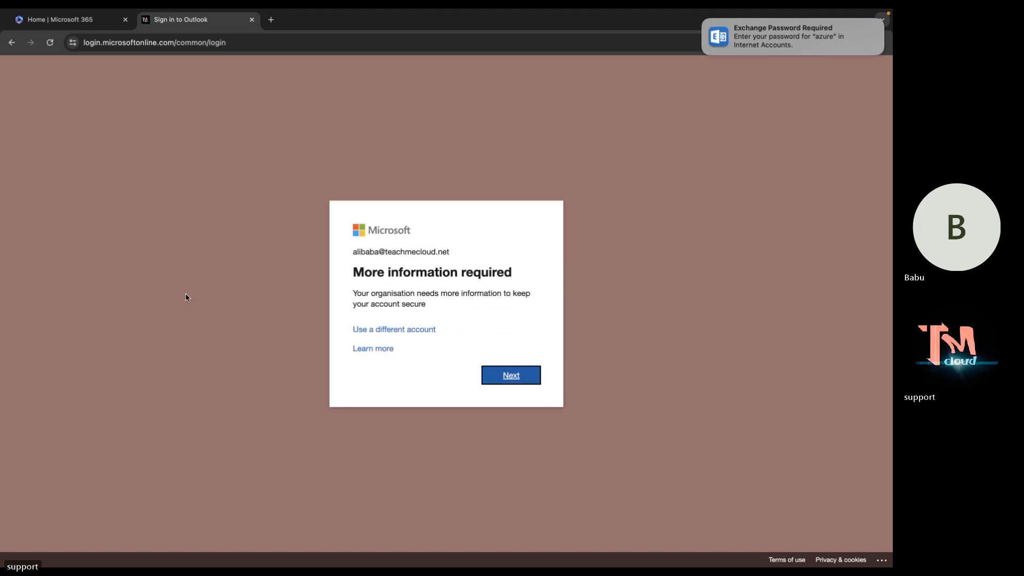
pyautogui.click(526, 381)
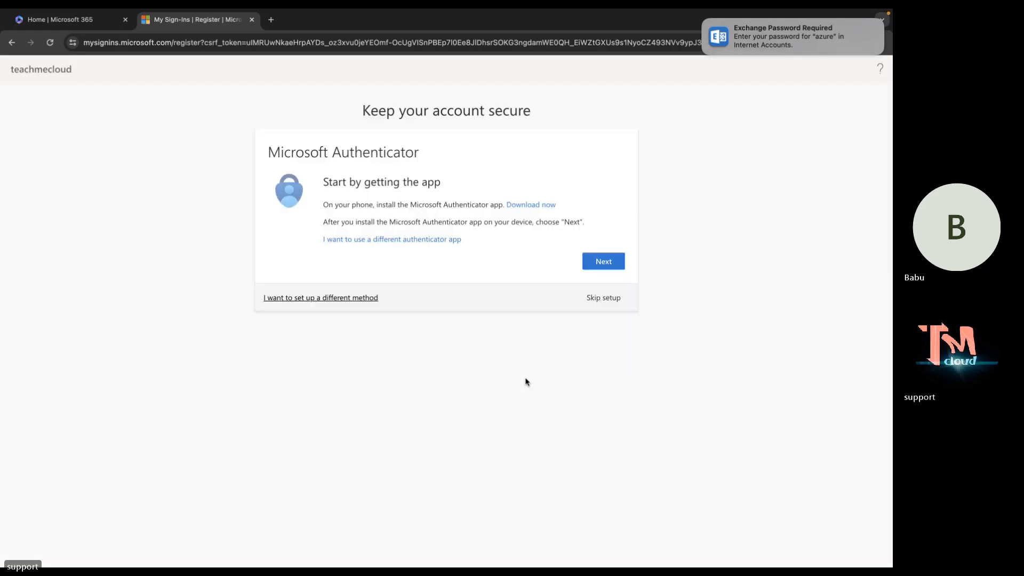
pyautogui.click(600, 299)
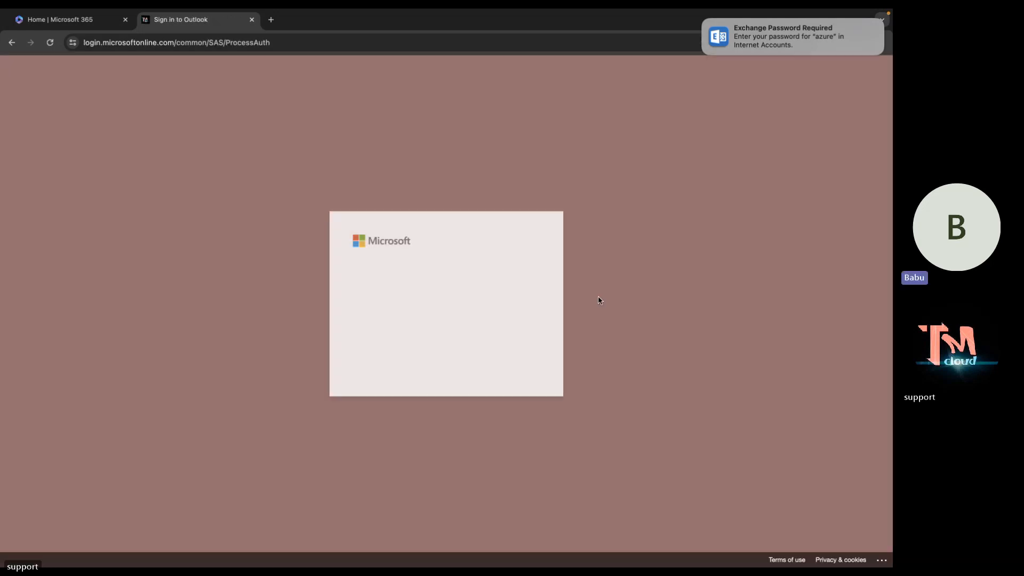
pyautogui.click(516, 363)
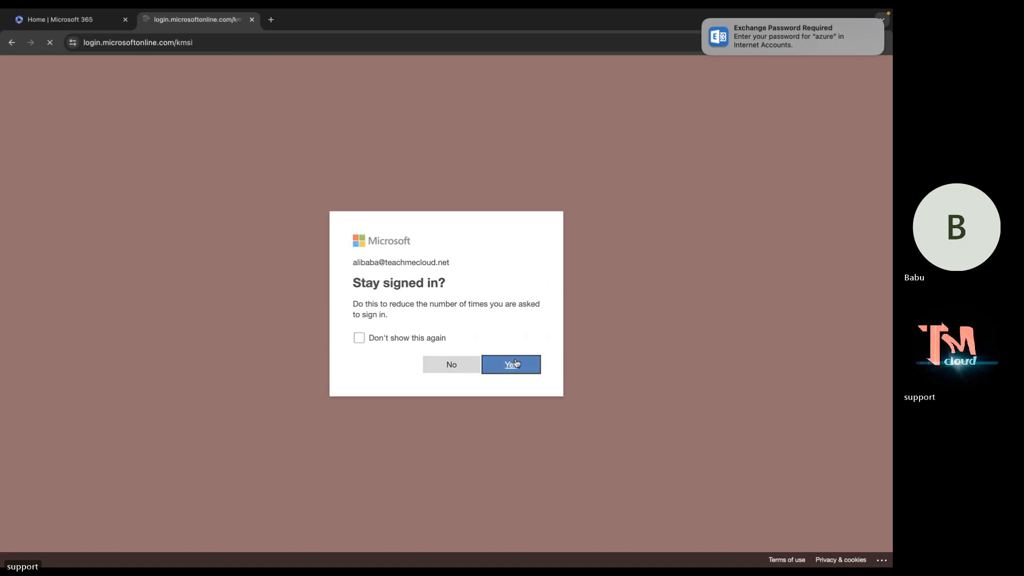
pyautogui.click(526, 377)
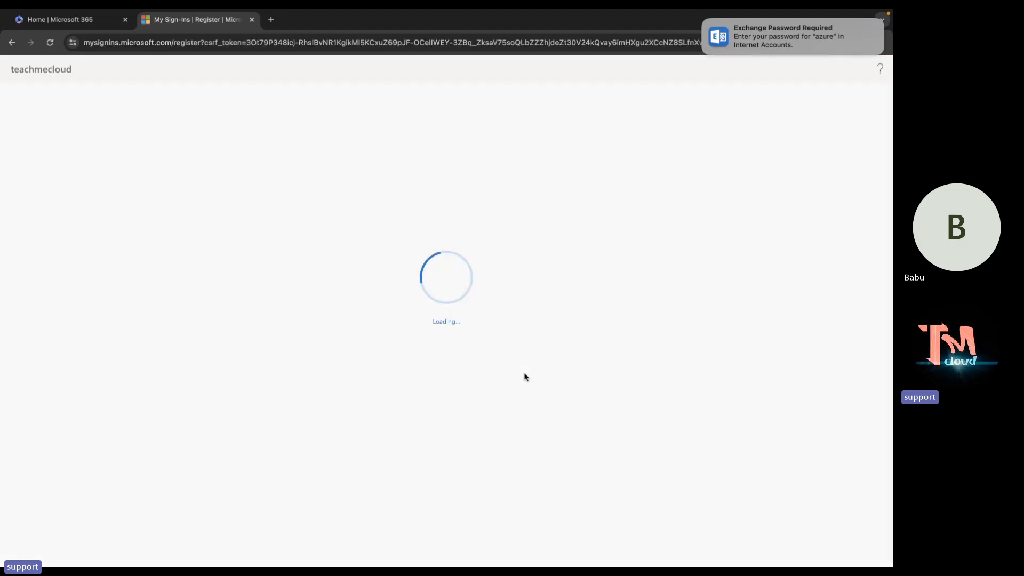
pyautogui.click(87, 21)
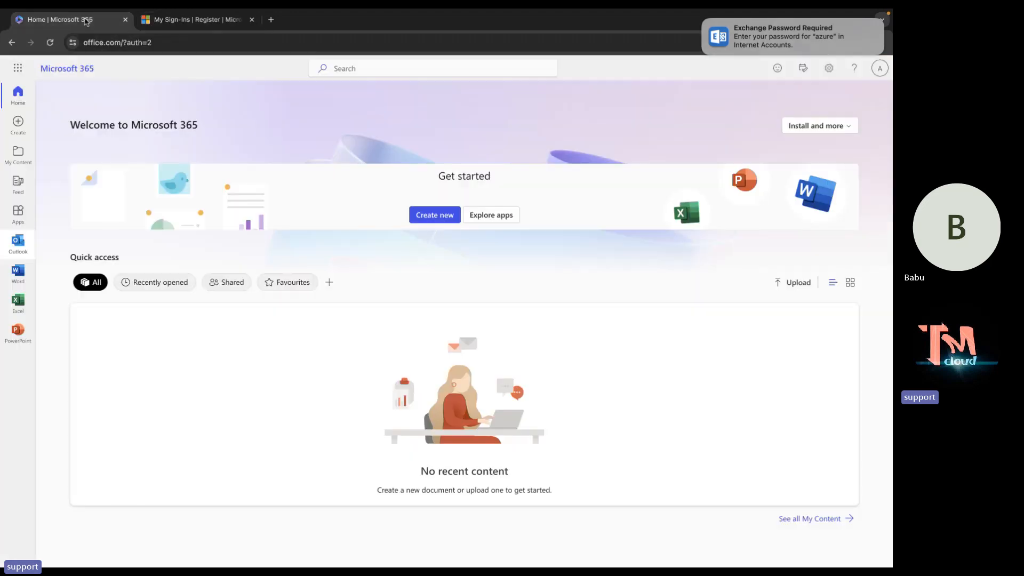
pyautogui.click(211, 21)
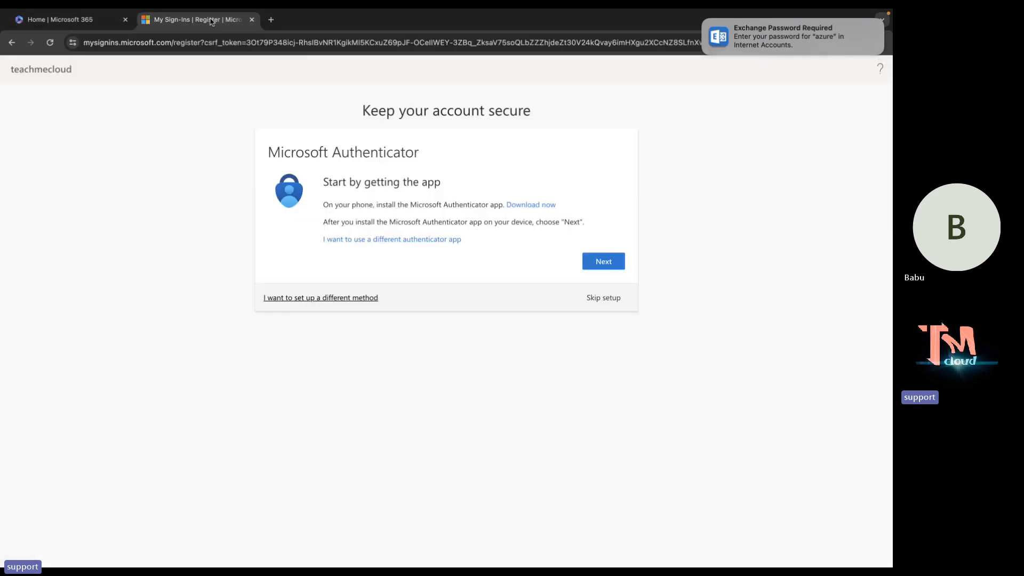
pyautogui.click(610, 299)
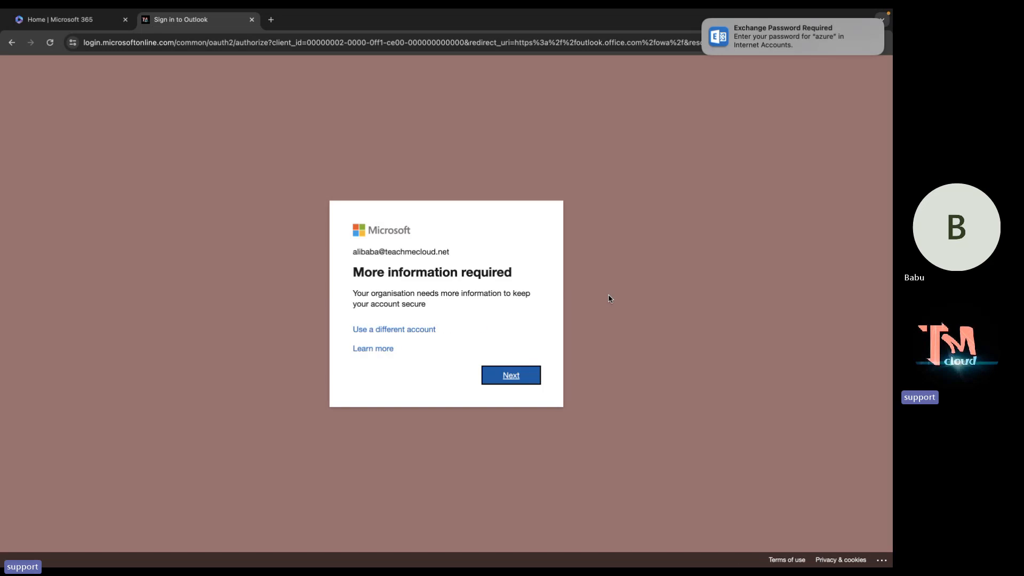
pyautogui.click(530, 373)
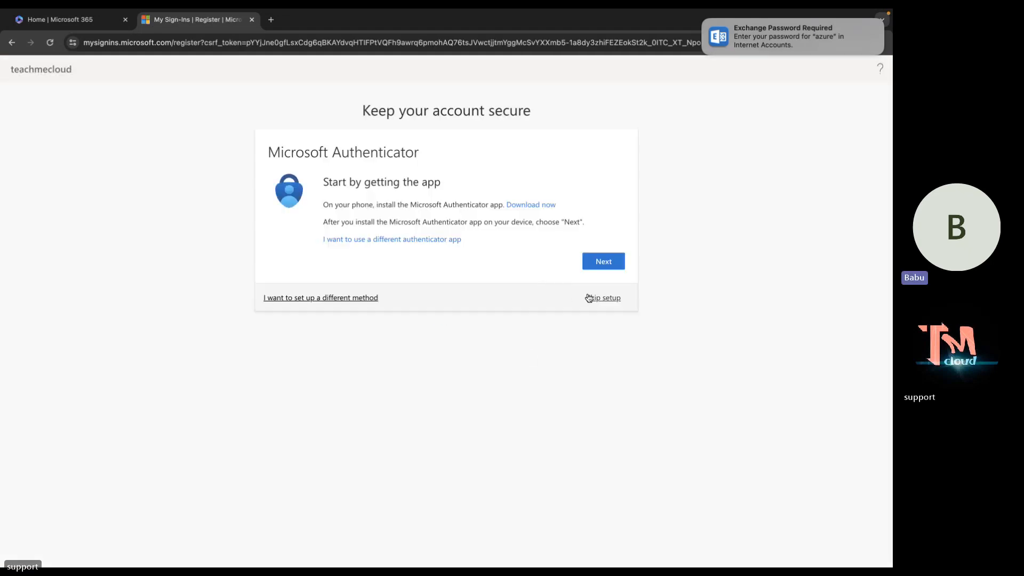
pyautogui.click(589, 297)
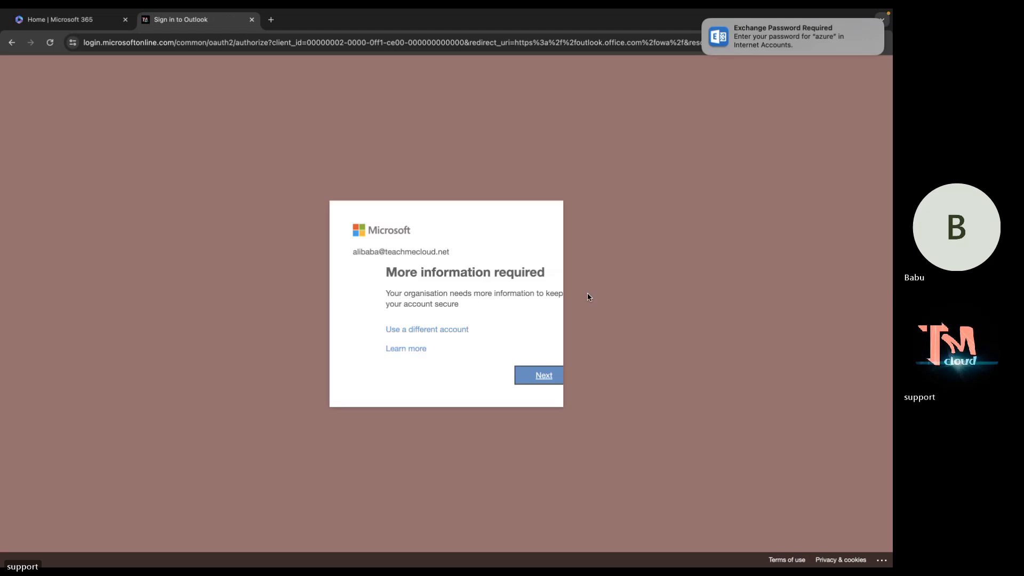
pyautogui.click(514, 372)
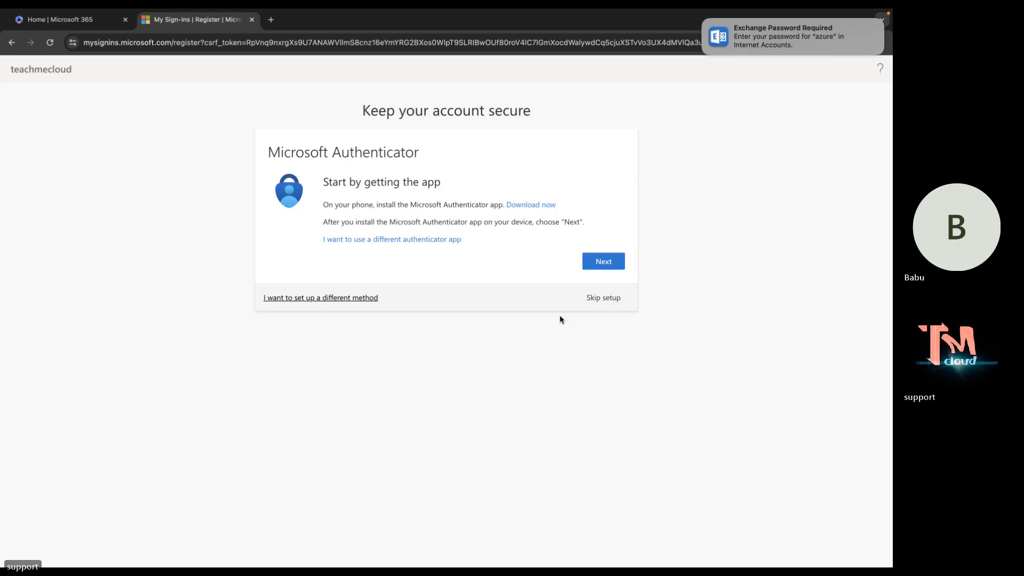
pyautogui.click(598, 297)
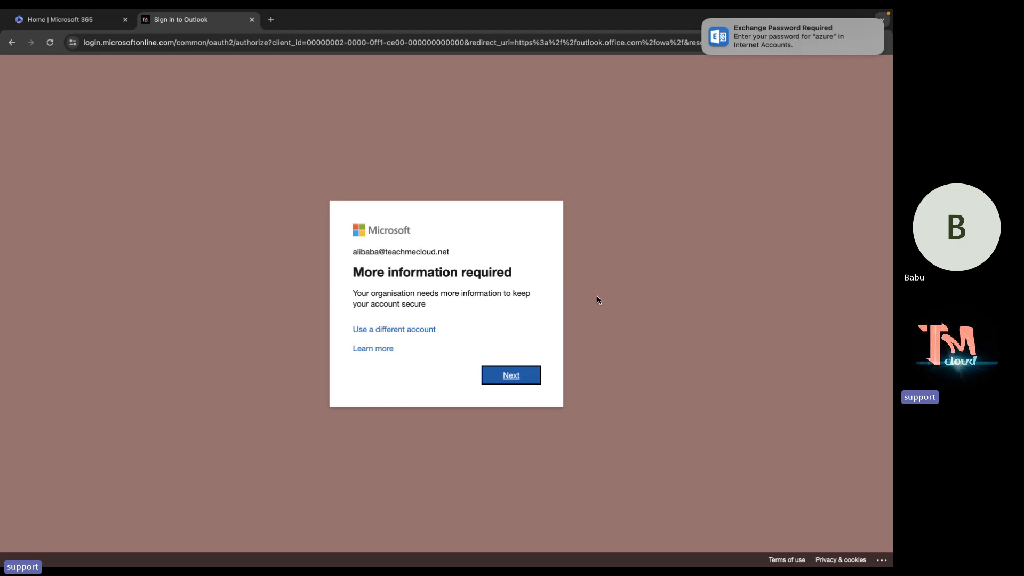
pyautogui.click(507, 376)
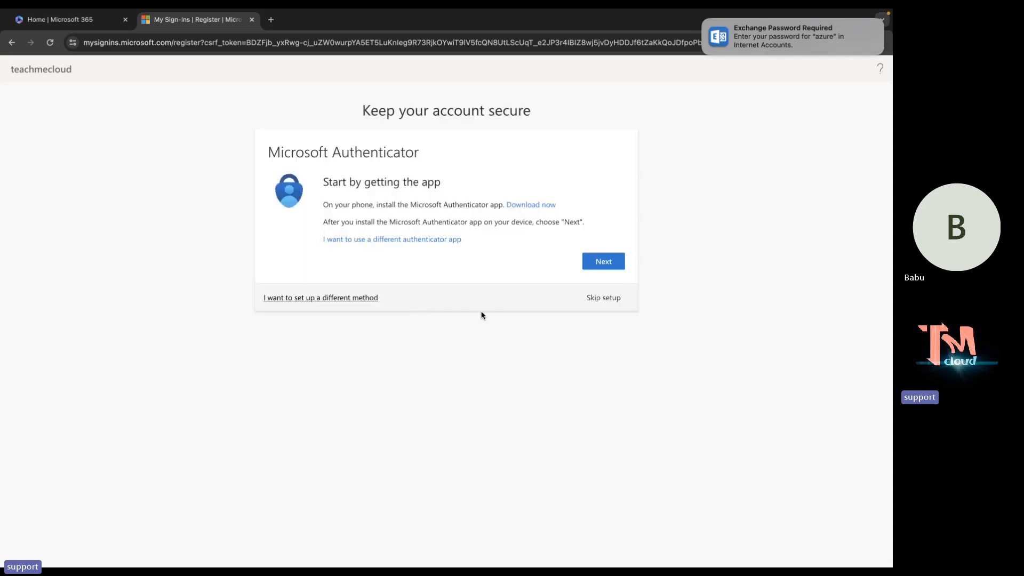
pyautogui.click(613, 298)
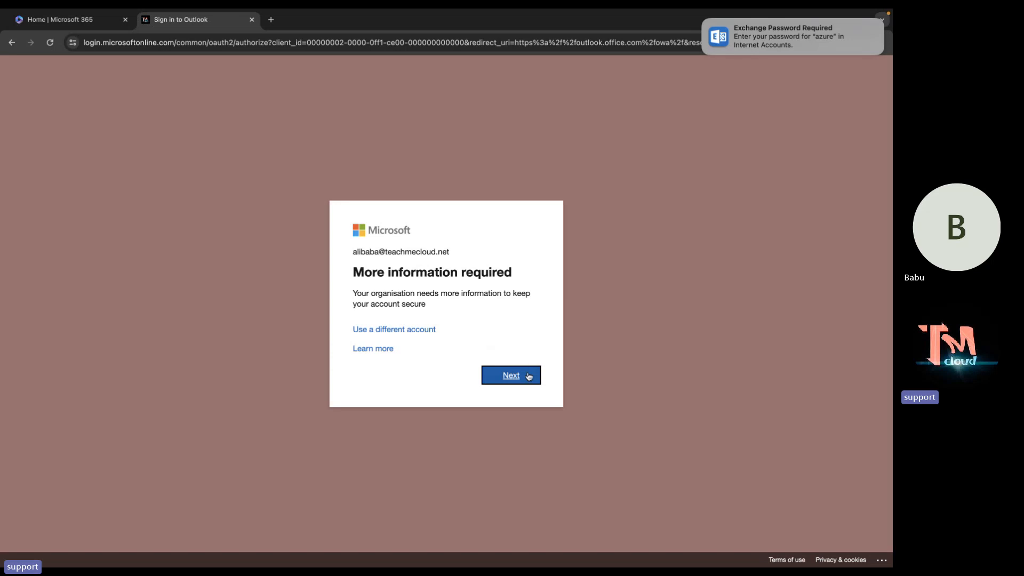
pyautogui.click(528, 375)
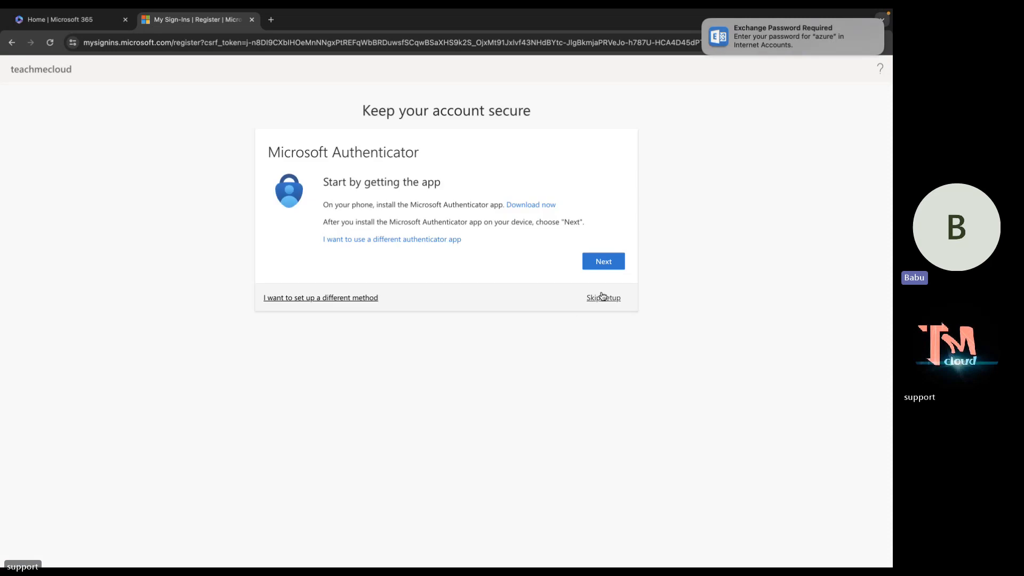
pyautogui.click(603, 298)
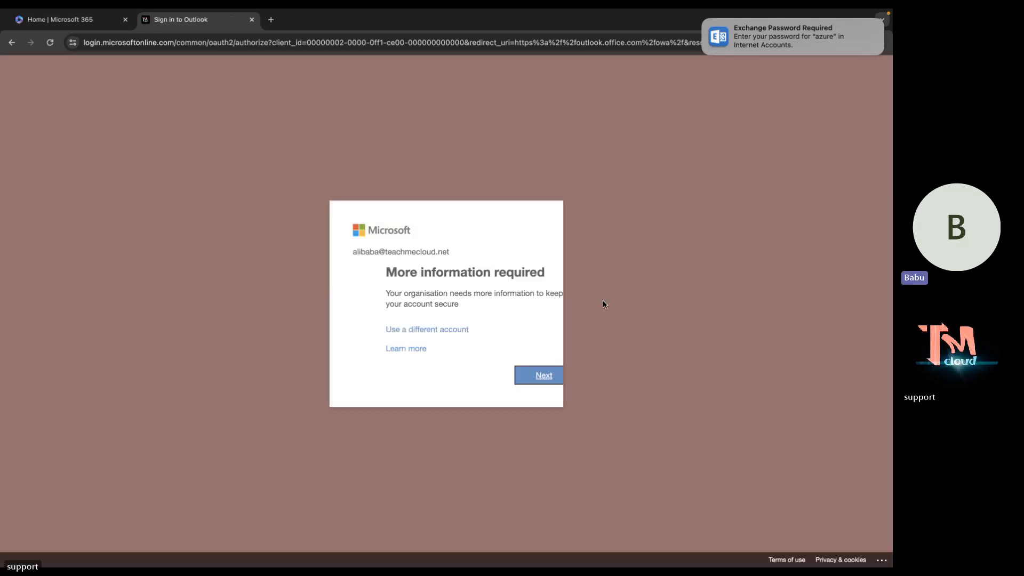
pyautogui.click(516, 382)
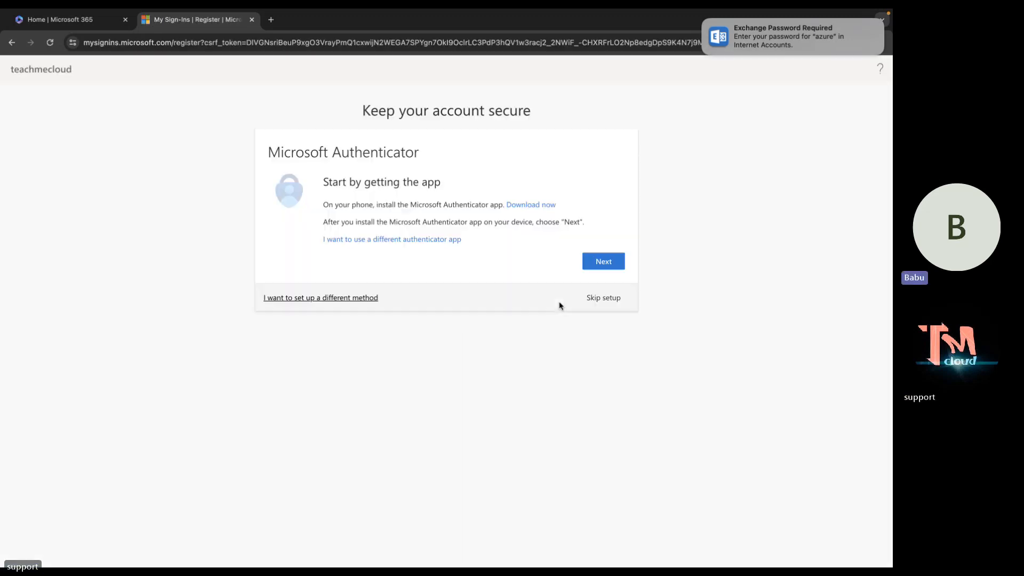
pyautogui.click(601, 299)
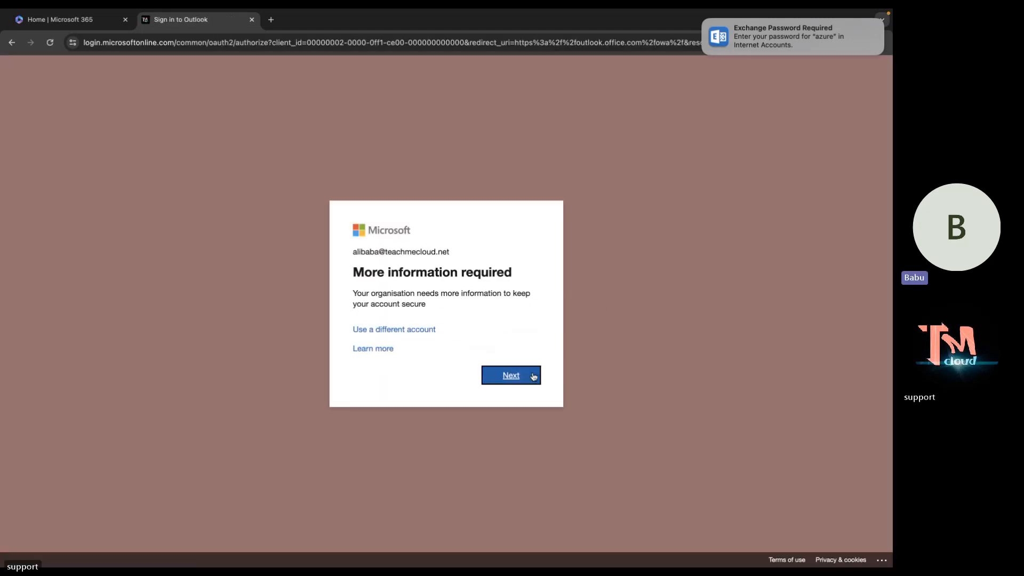
pyautogui.click(532, 373)
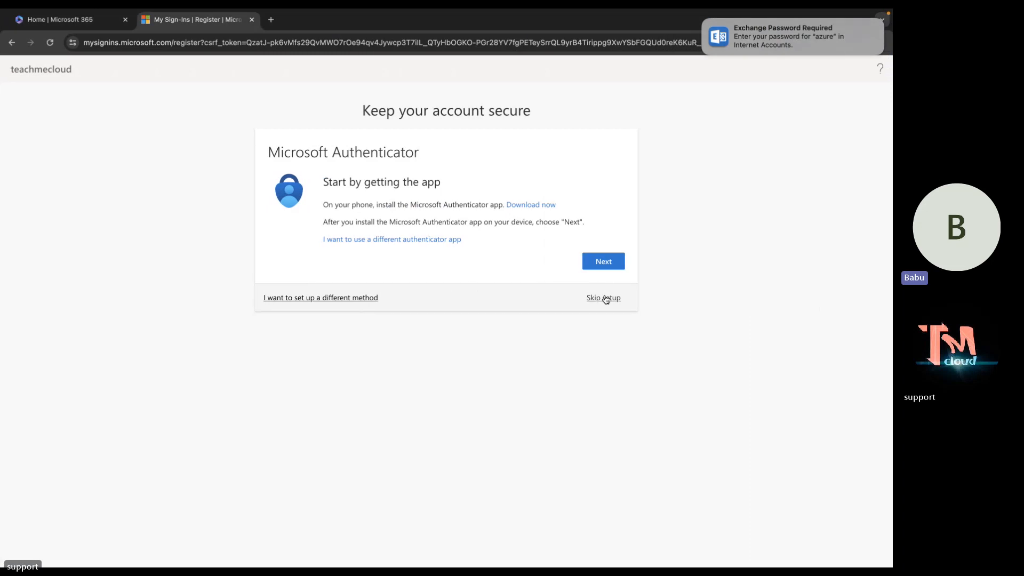
pyautogui.click(606, 298)
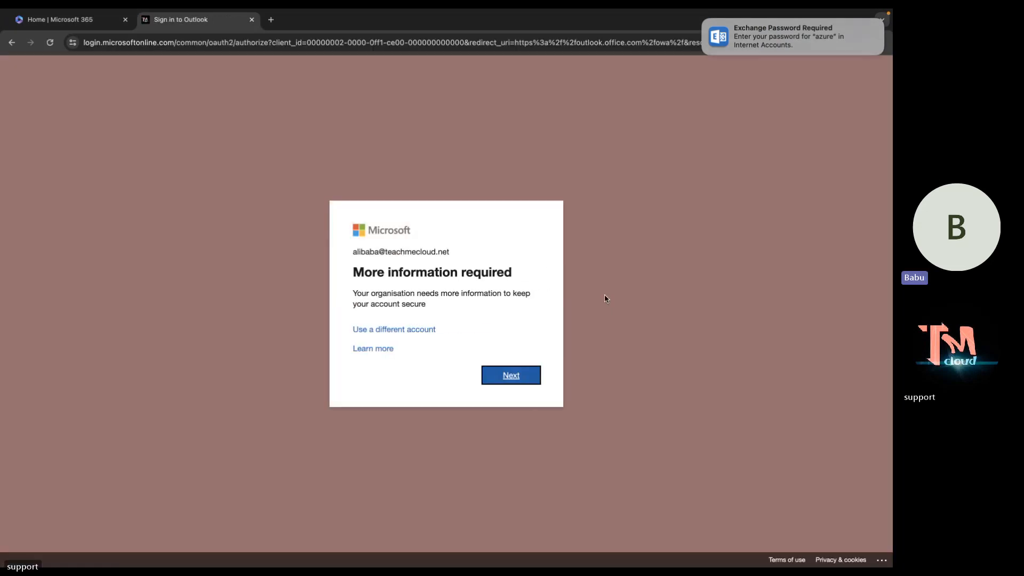
pyautogui.click(521, 374)
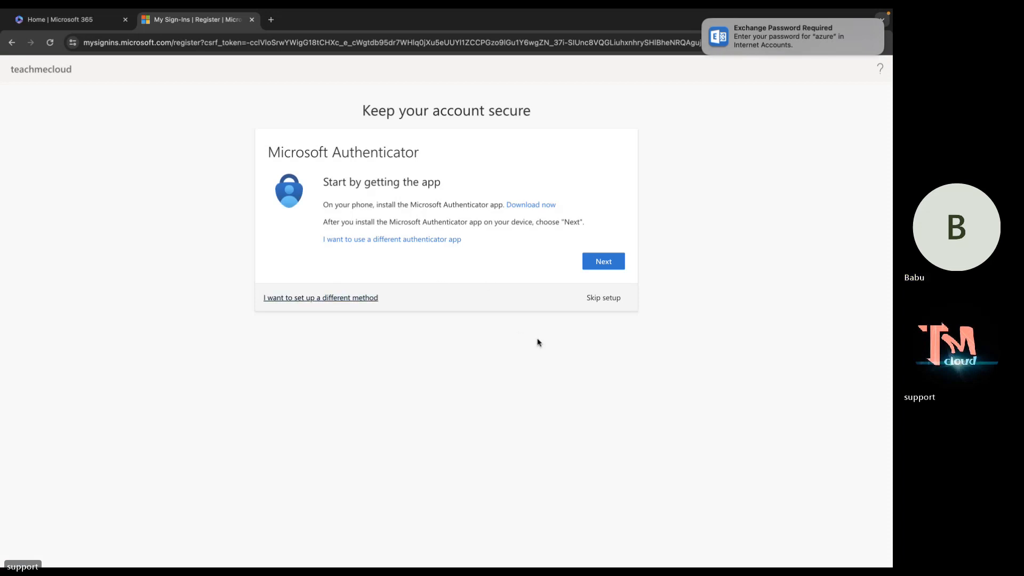
pyautogui.click(604, 299)
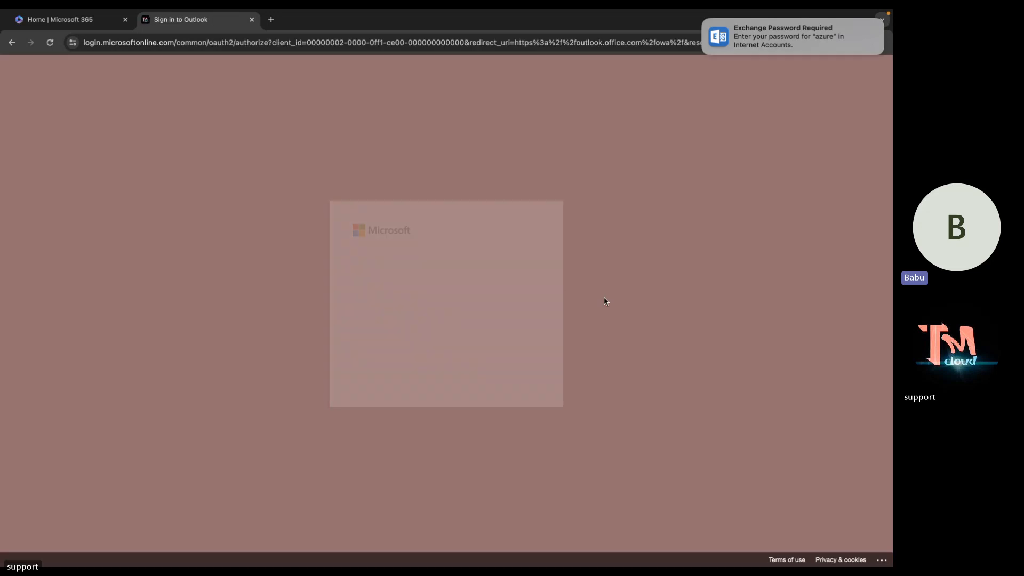
pyautogui.click(507, 375)
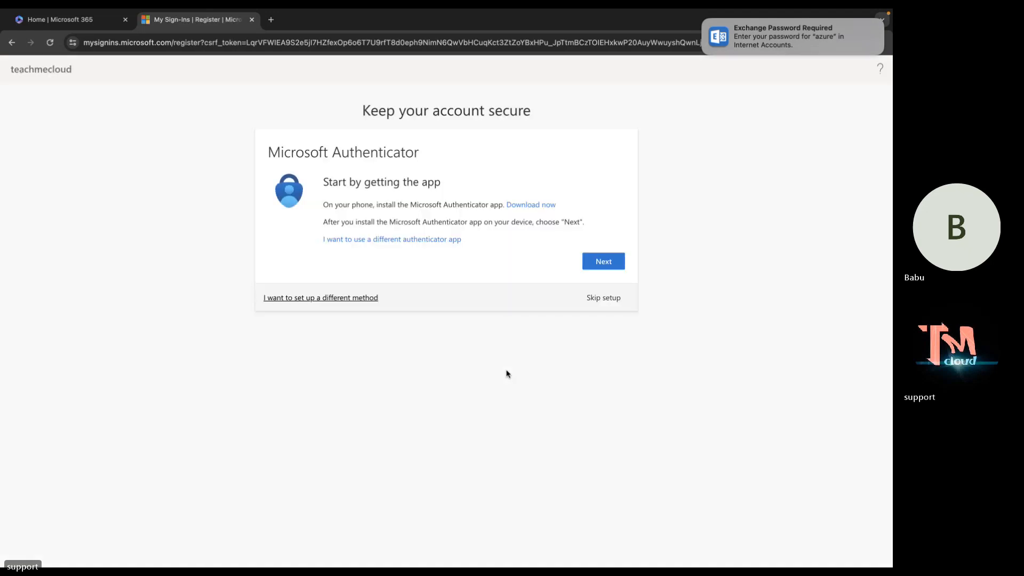
pyautogui.click(599, 299)
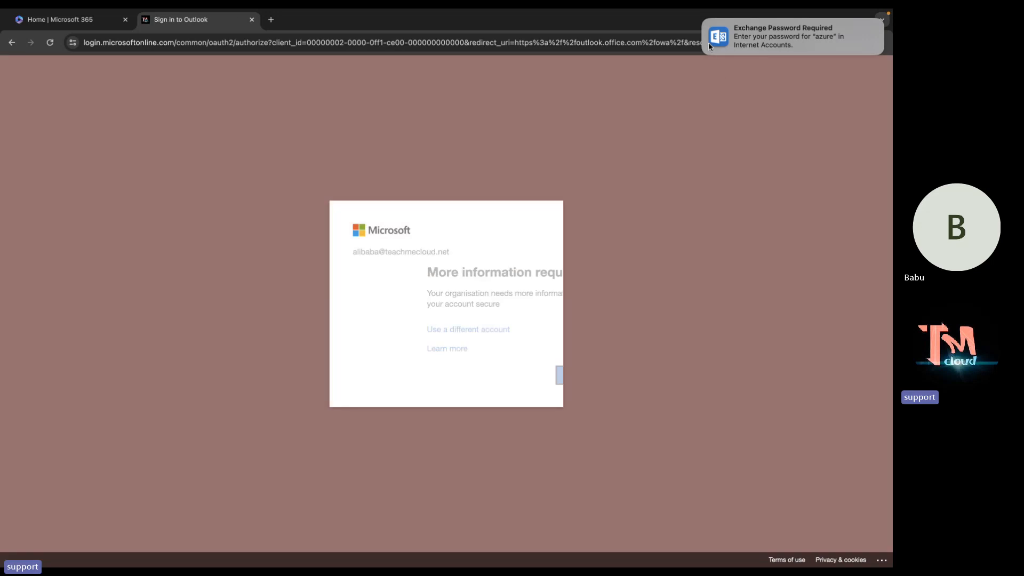
pyautogui.click(706, 20)
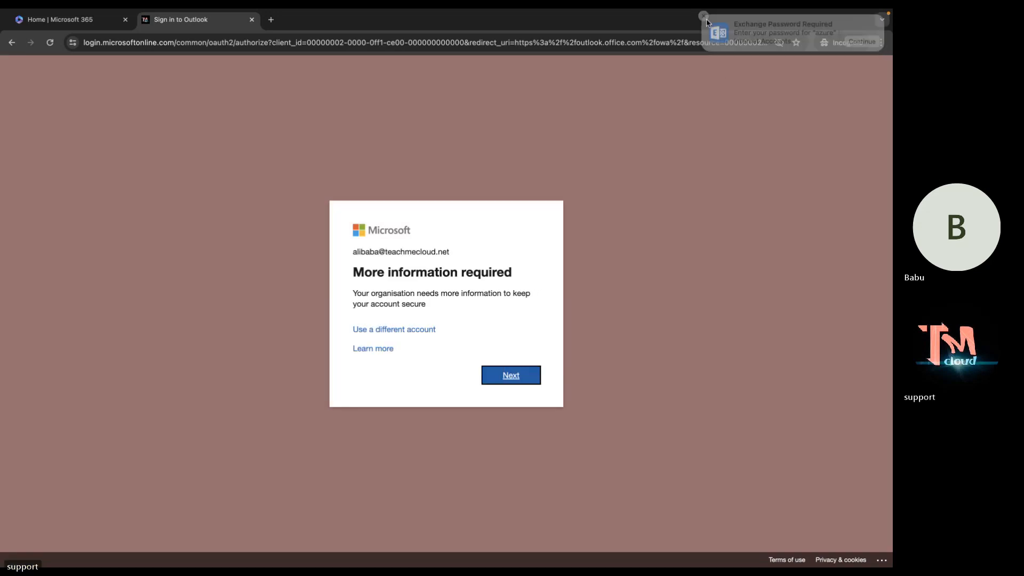
pyautogui.click(519, 374)
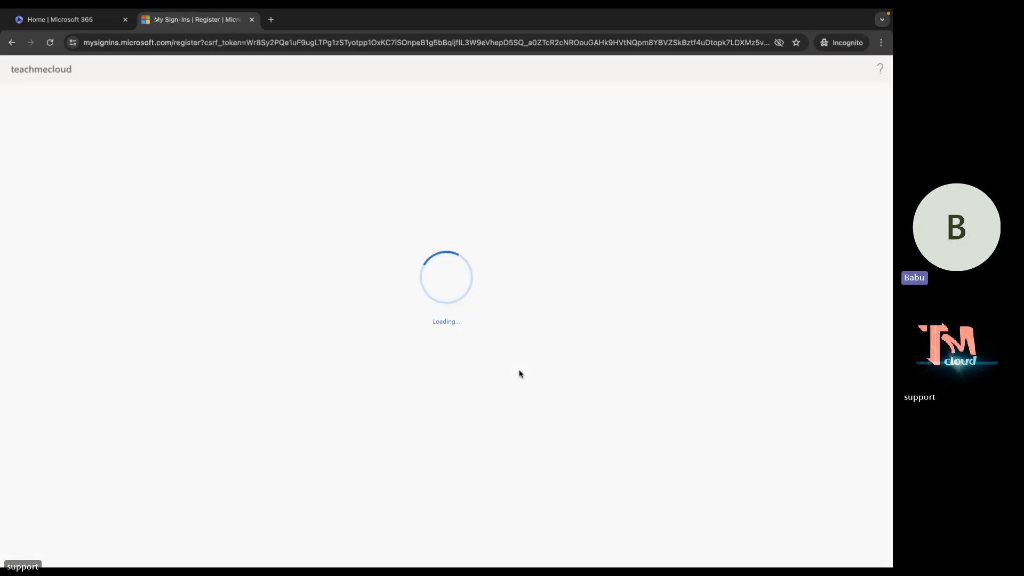
pyautogui.moveTo(20, 12)
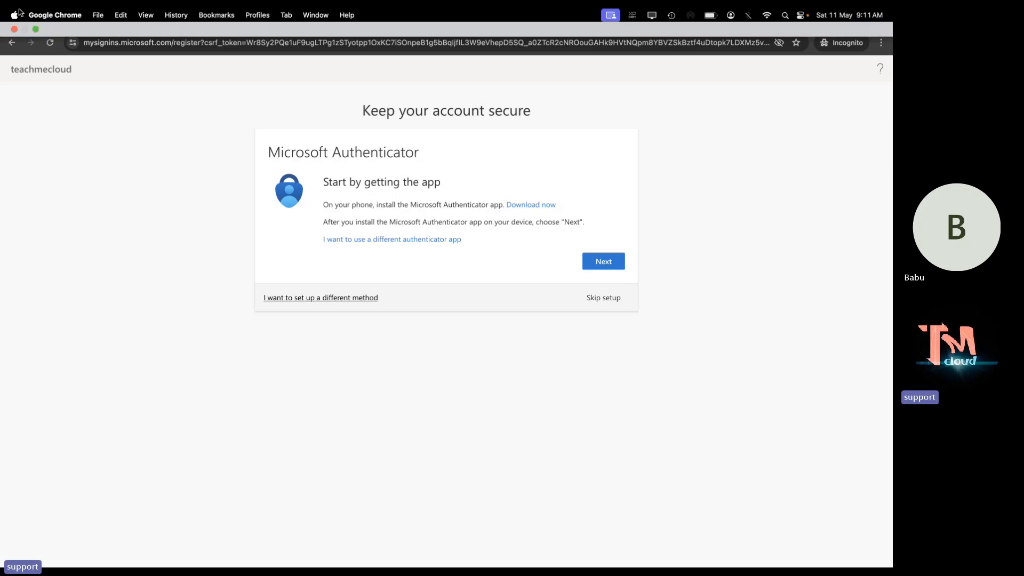
# Replace the stuck private window with a new Incognito window and go to outlook.com.
pyautogui.click(14, 29)
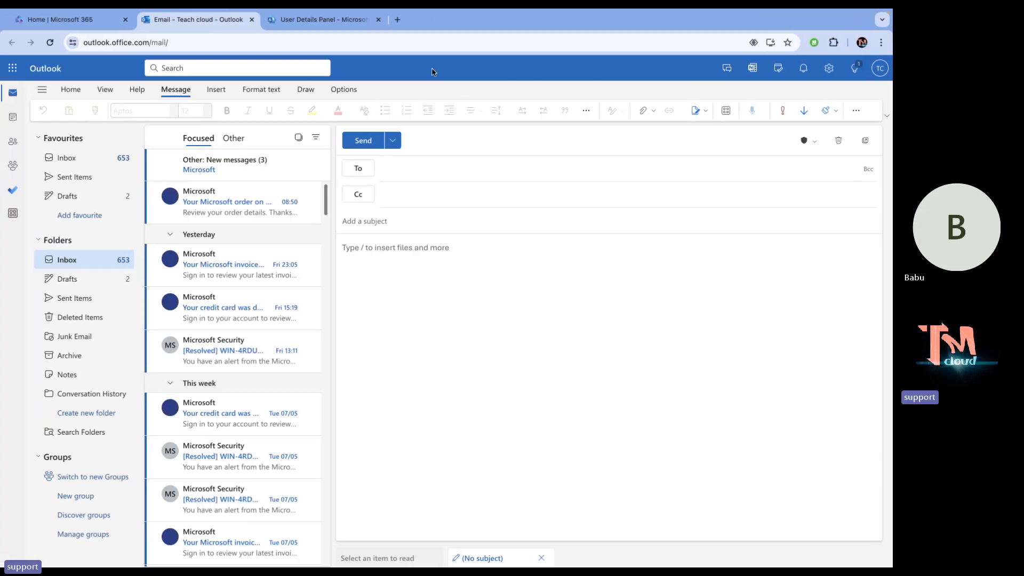
pyautogui.click(397, 19)
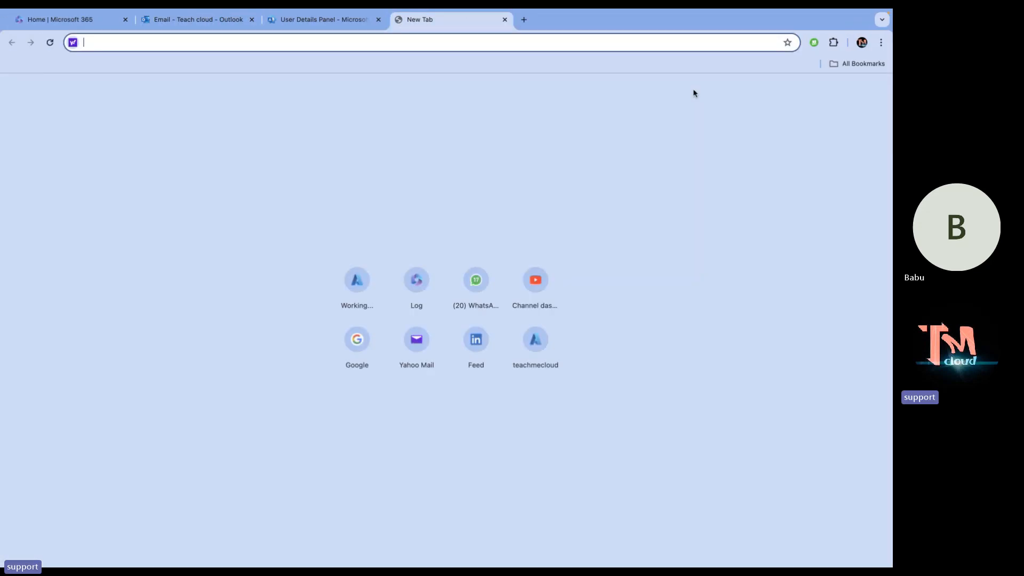
pyautogui.click(881, 43)
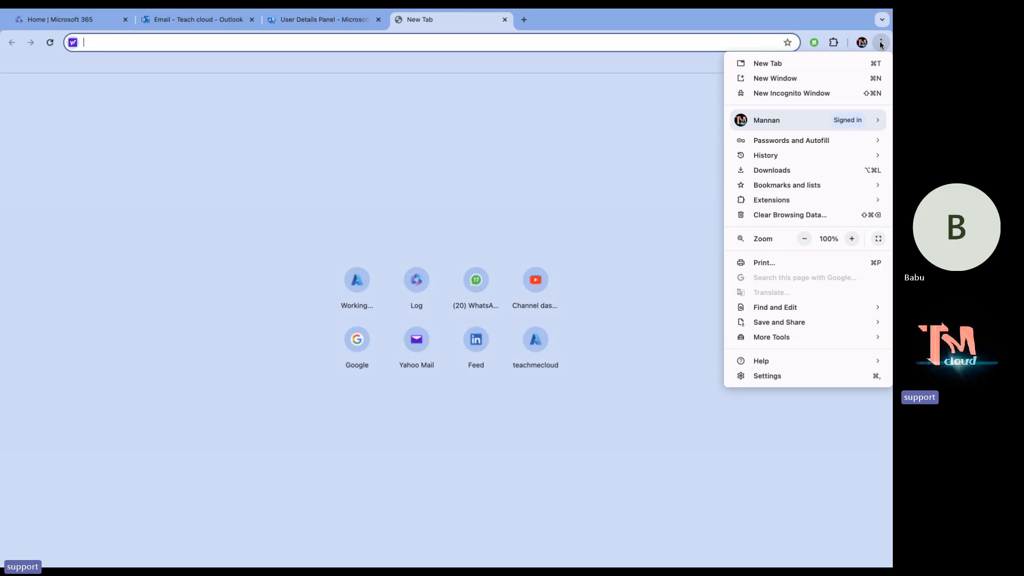
pyautogui.click(778, 93)
pyautogui.write('o')
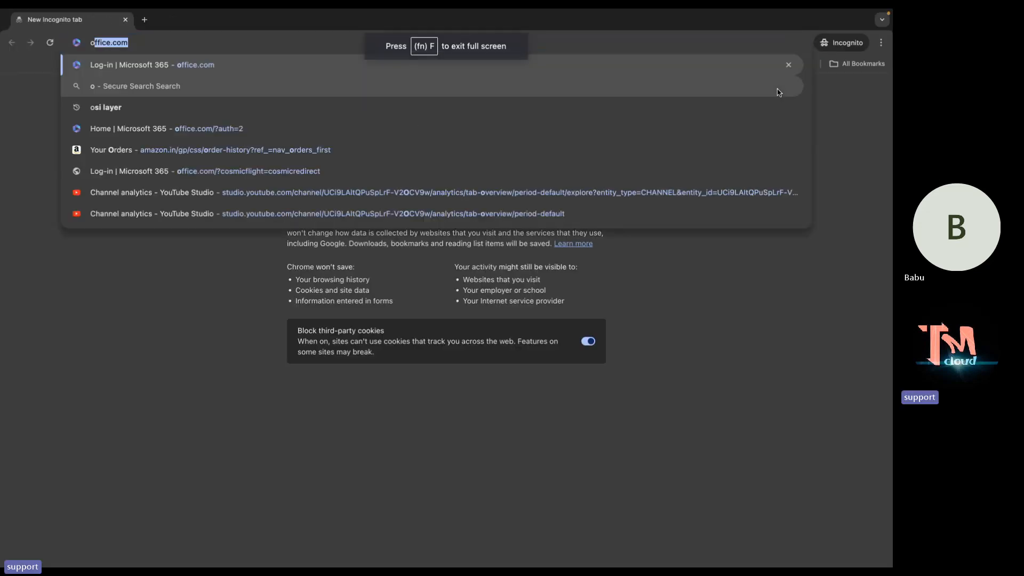
pyautogui.write('u')
pyautogui.press('Return')
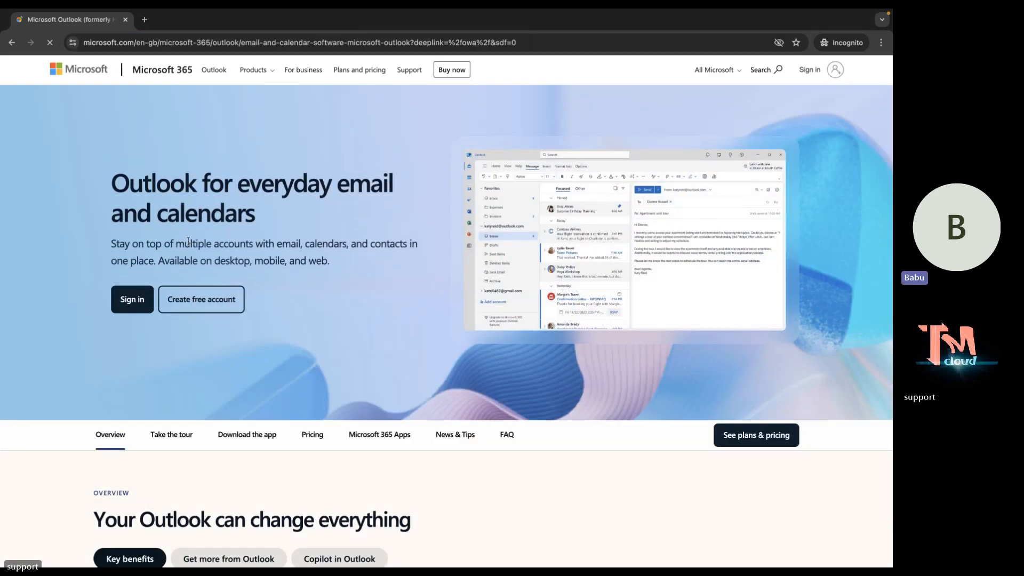
# Start Outlook sign-in and enter the test account's work e-mail address.
pyautogui.click(130, 300)
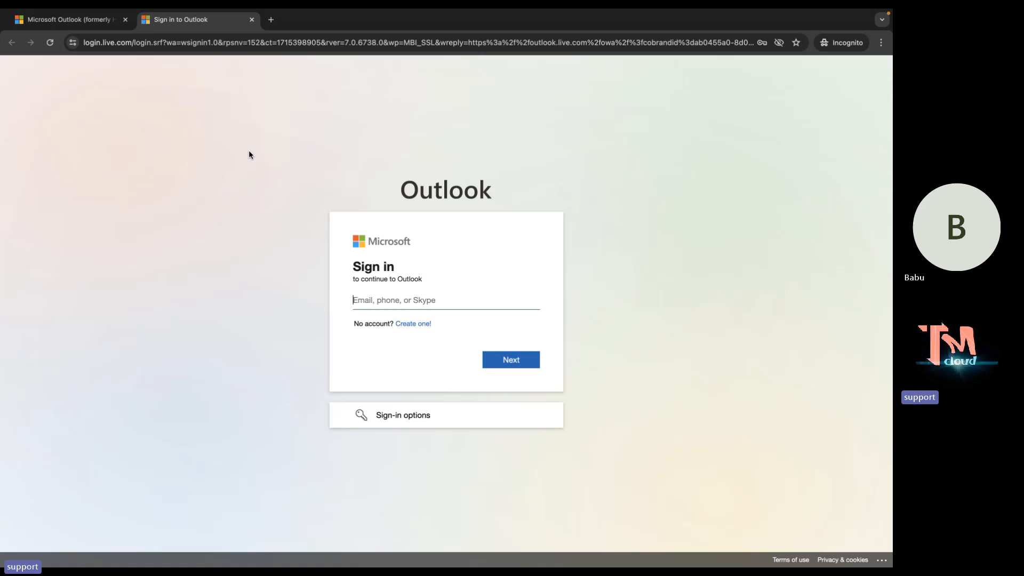
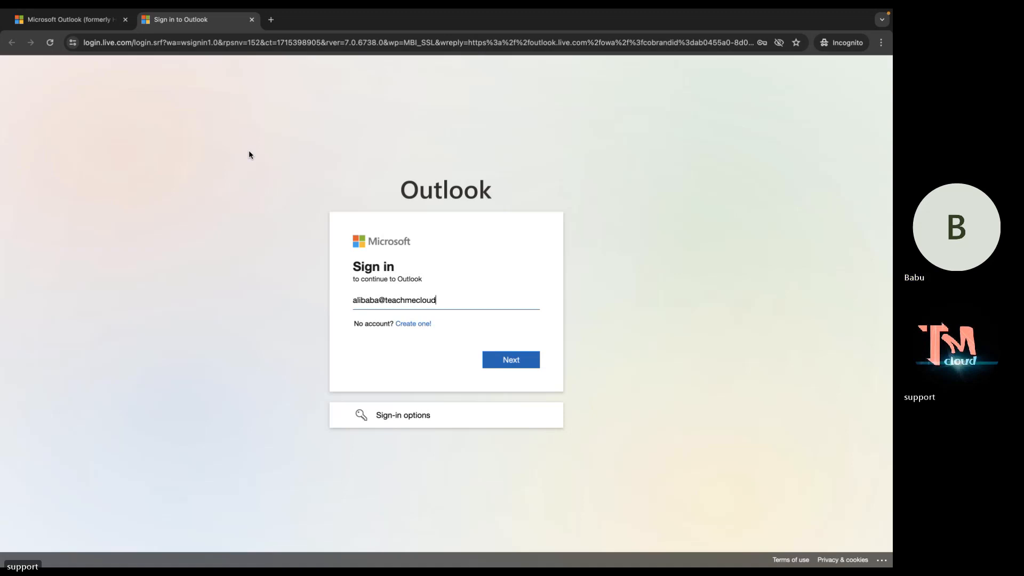
# Submit the e-mail and password, skip Authenticator setup, and choose Yes to stay signed in.
pyautogui.click(513, 360)
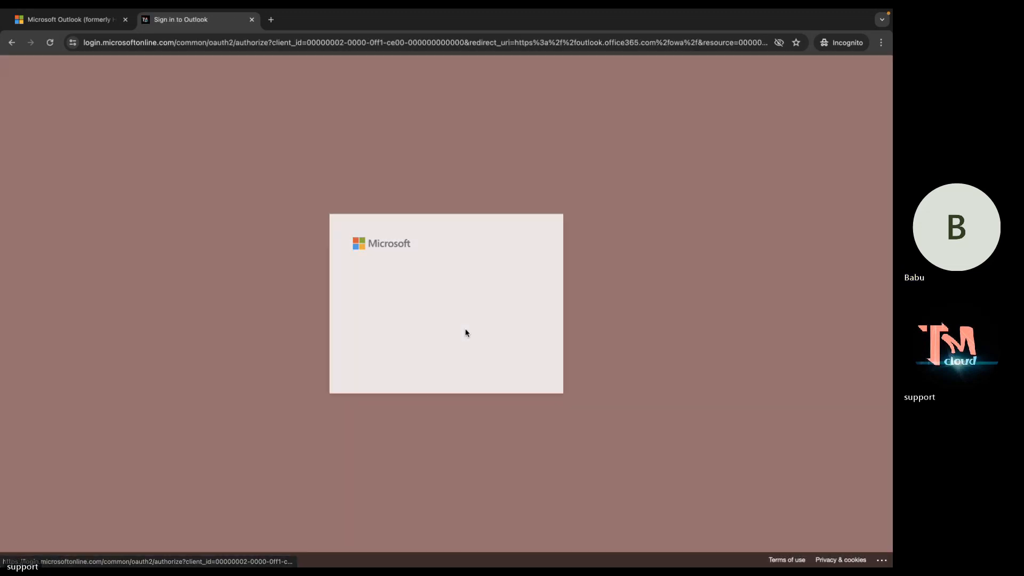
pyautogui.write('*')
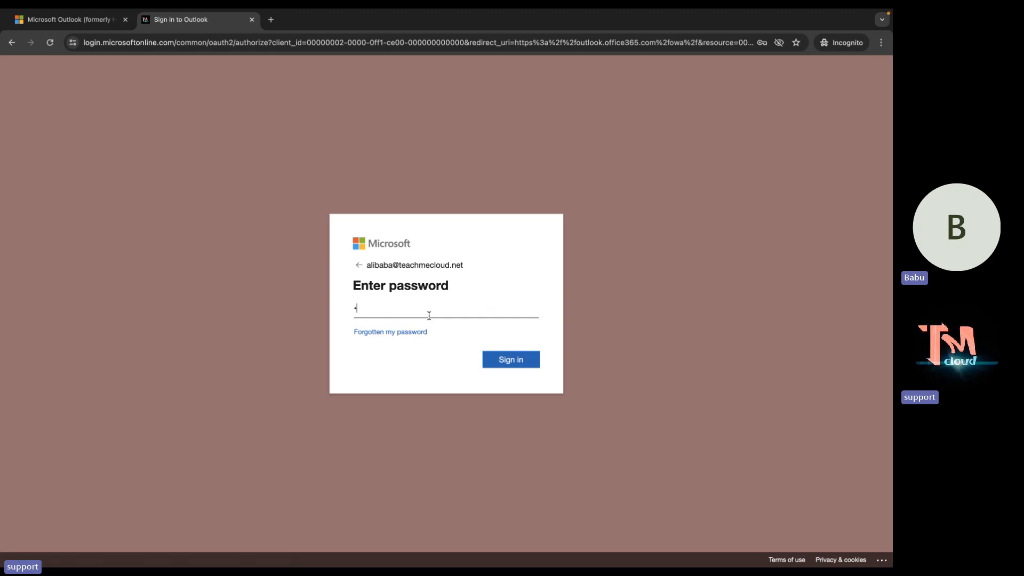
pyautogui.write('*****')
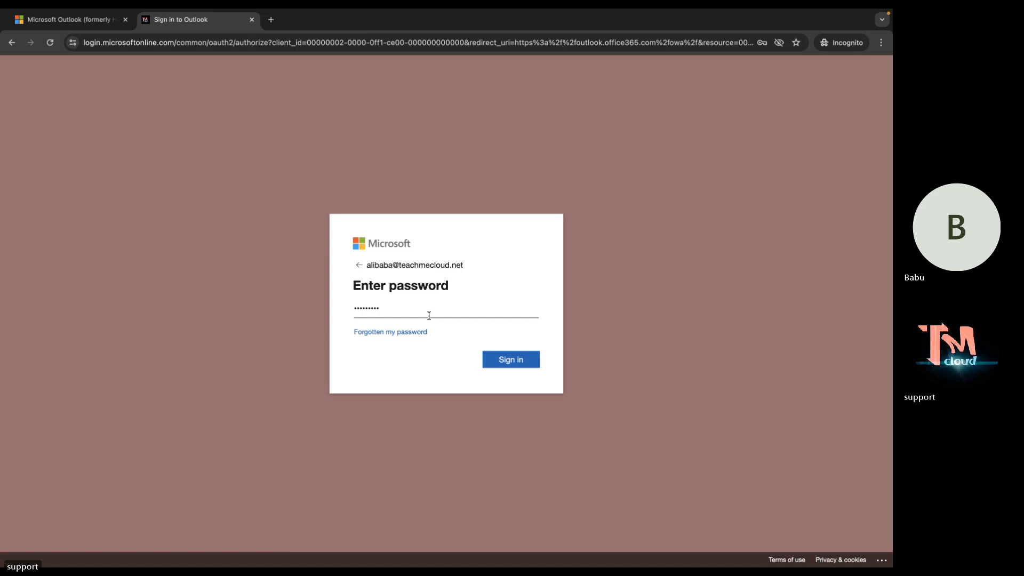
pyautogui.press('Return')
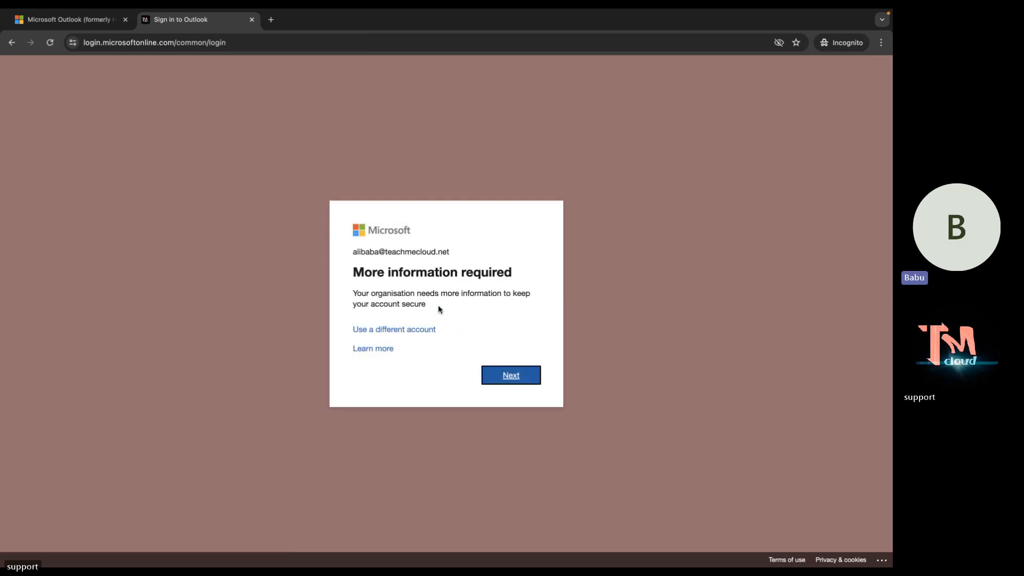
pyautogui.click(529, 378)
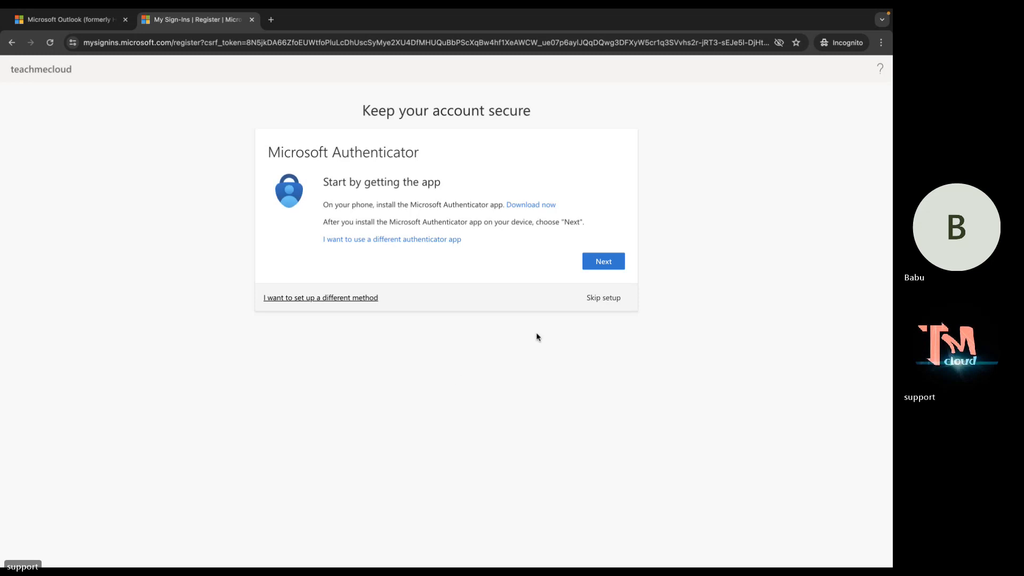
pyautogui.click(607, 298)
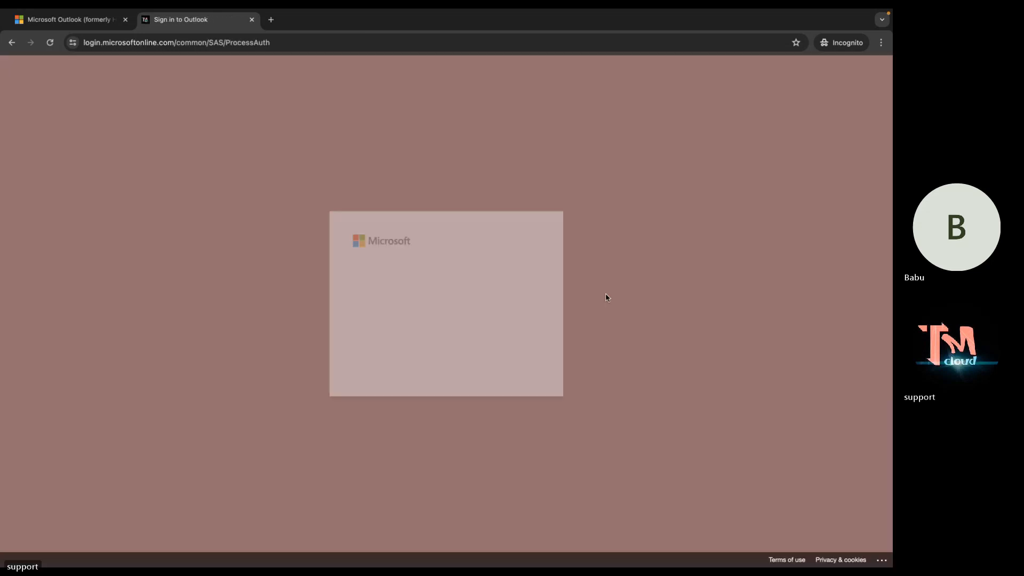
pyautogui.click(503, 364)
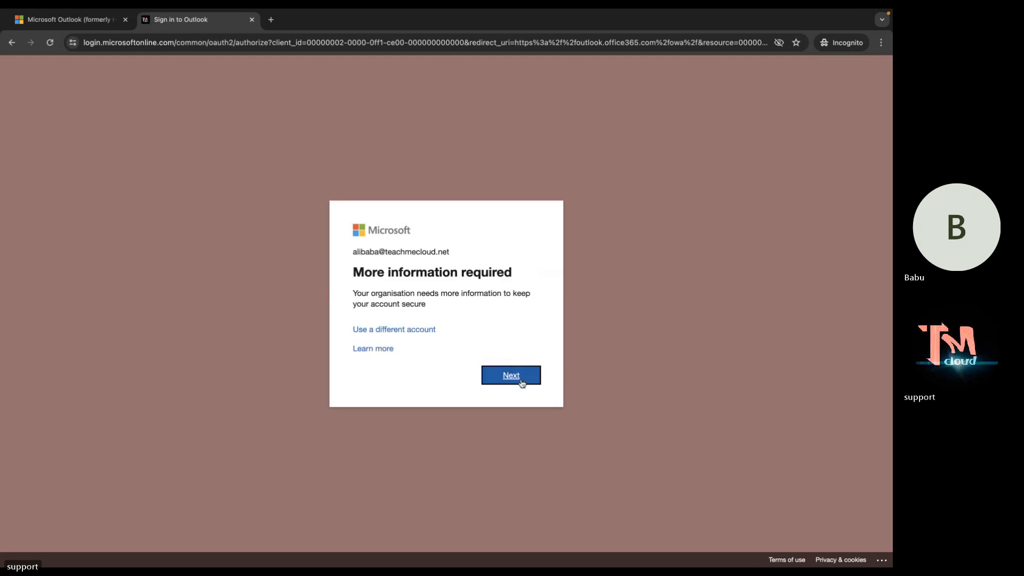
# Reload the My Sign-Ins page and skip Authenticator setup twice, continuing past each prompt.
pyautogui.click(522, 381)
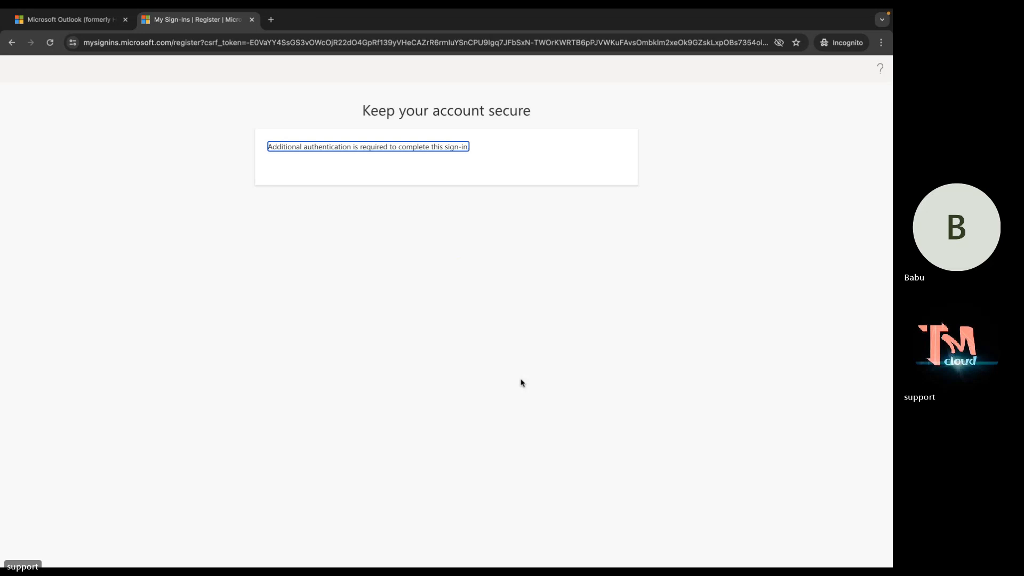
pyautogui.click(289, 43)
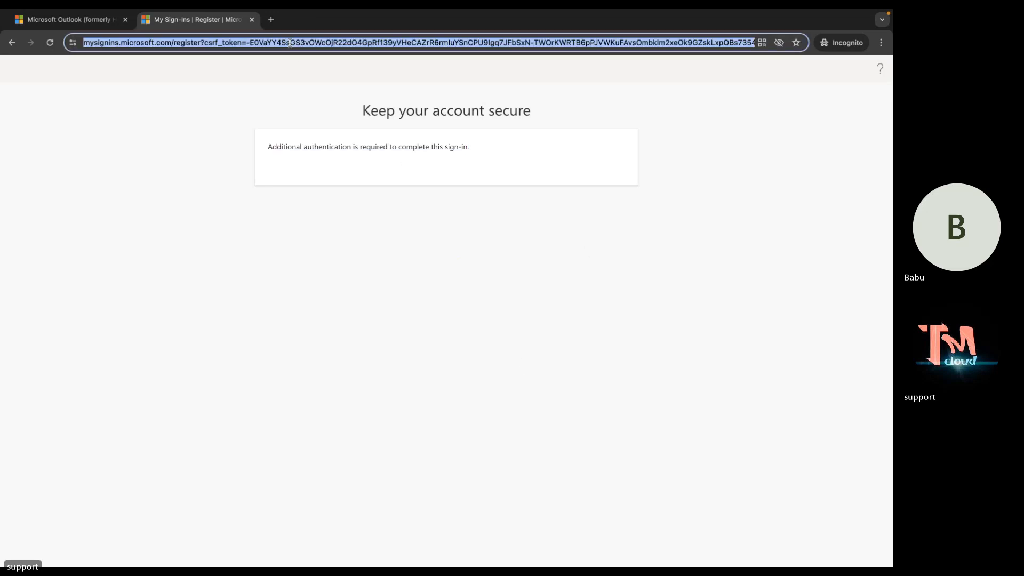
pyautogui.press('Return')
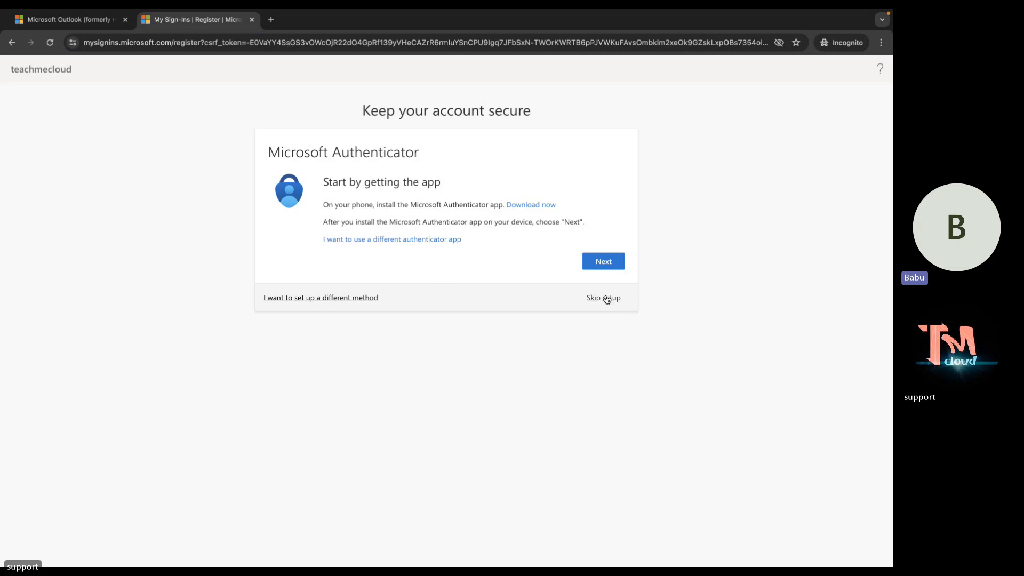
pyautogui.click(607, 298)
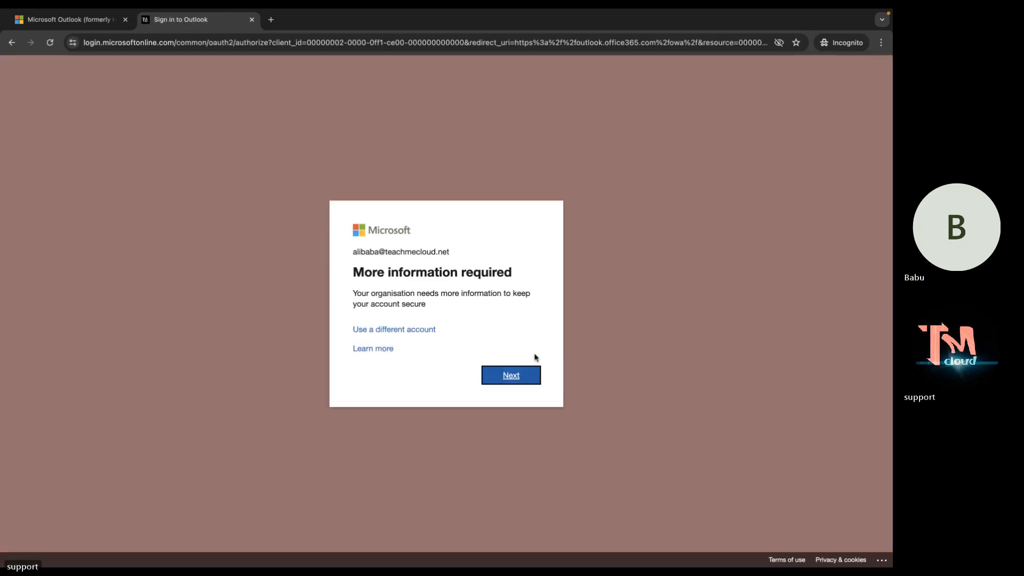
pyautogui.click(521, 376)
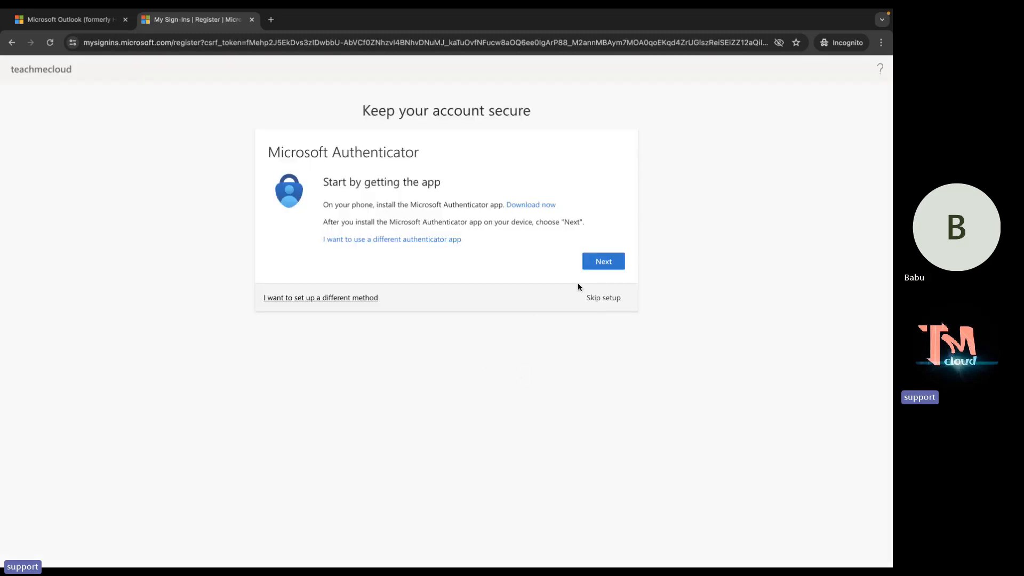
pyautogui.click(601, 298)
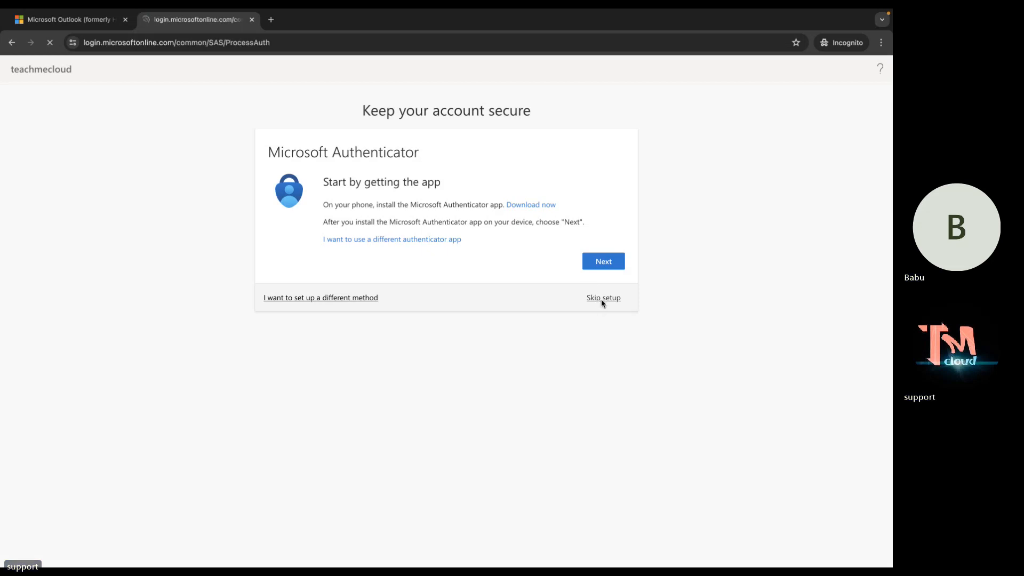
pyautogui.click(512, 375)
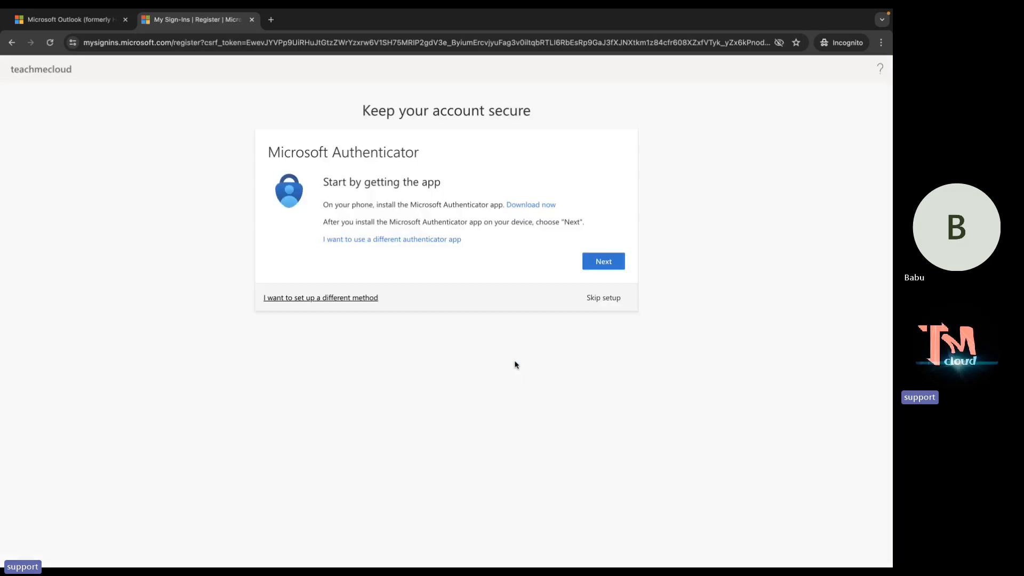
# Skip Authenticator setup once more and continue past More information required.
pyautogui.click(601, 298)
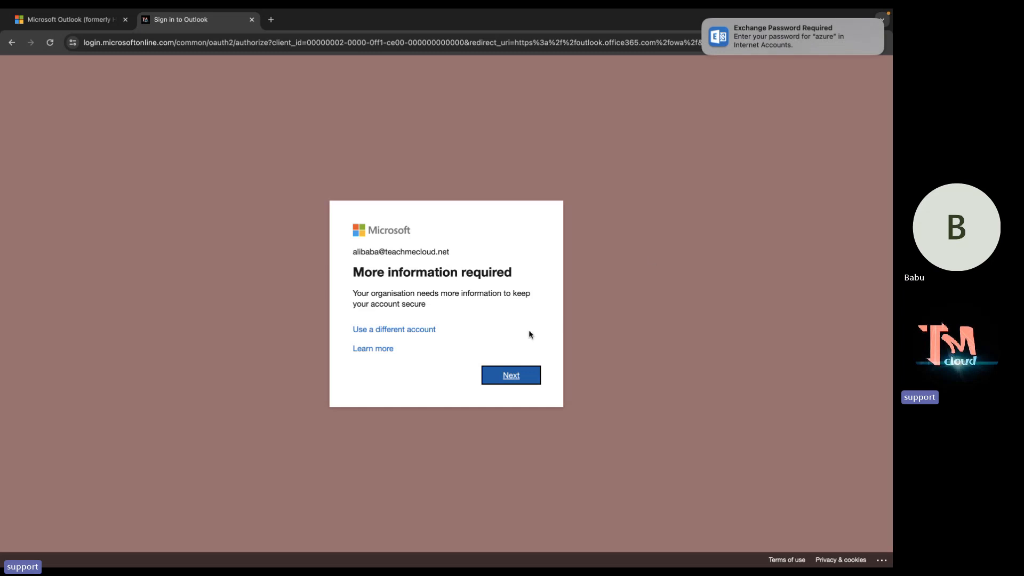
pyautogui.click(516, 377)
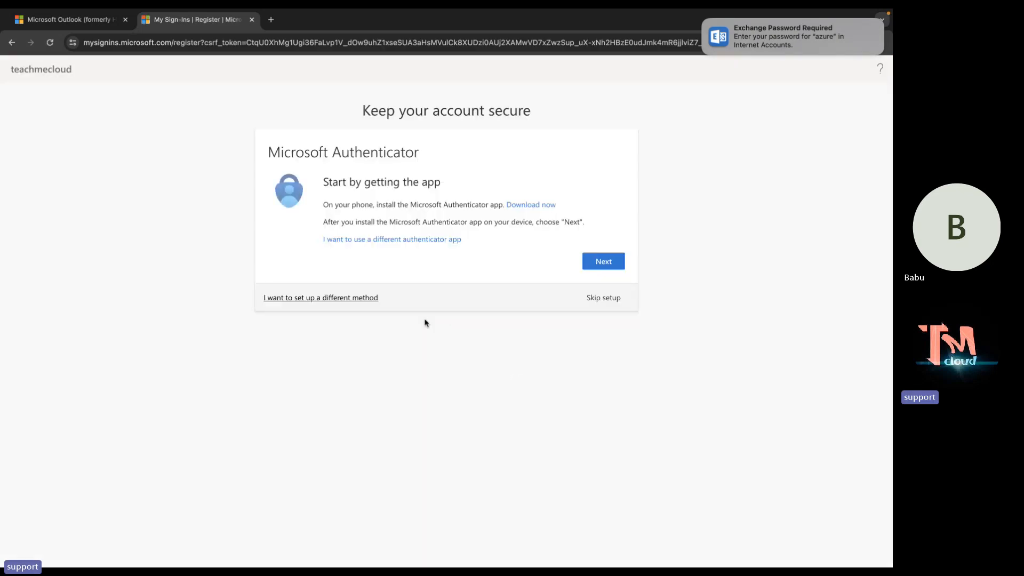
# Close the Outlook product page tab and skip Authenticator setup on Keep your account secure.
pyautogui.click(125, 19)
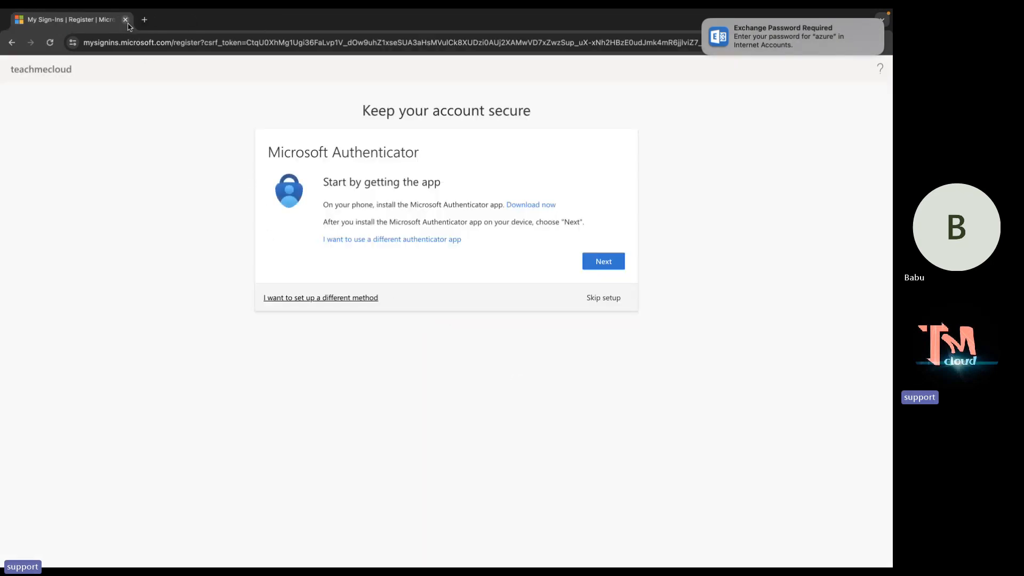
pyautogui.click(610, 298)
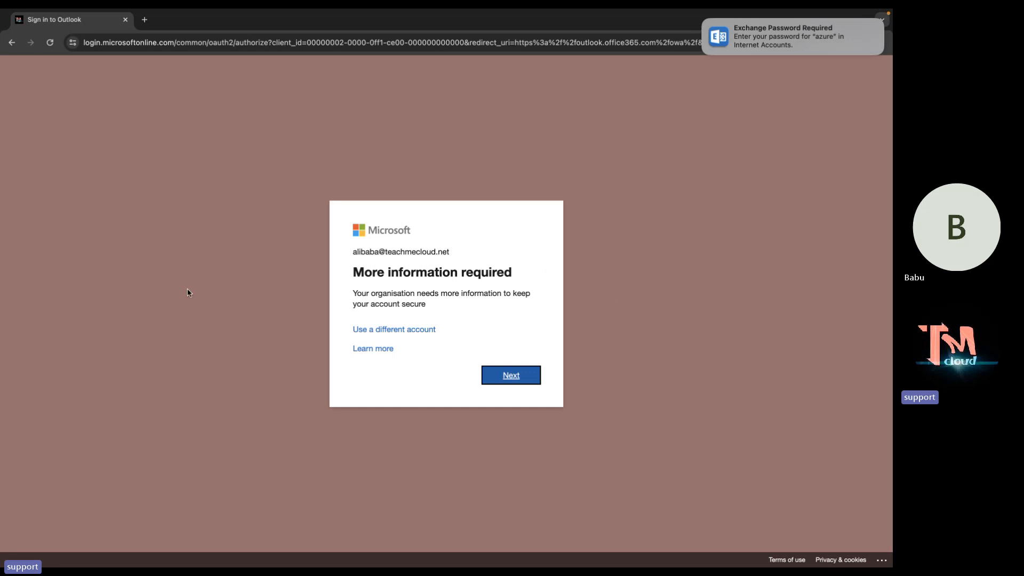
# Open a new full-screen private browsing window in Safari.
pyautogui.click(125, 20)
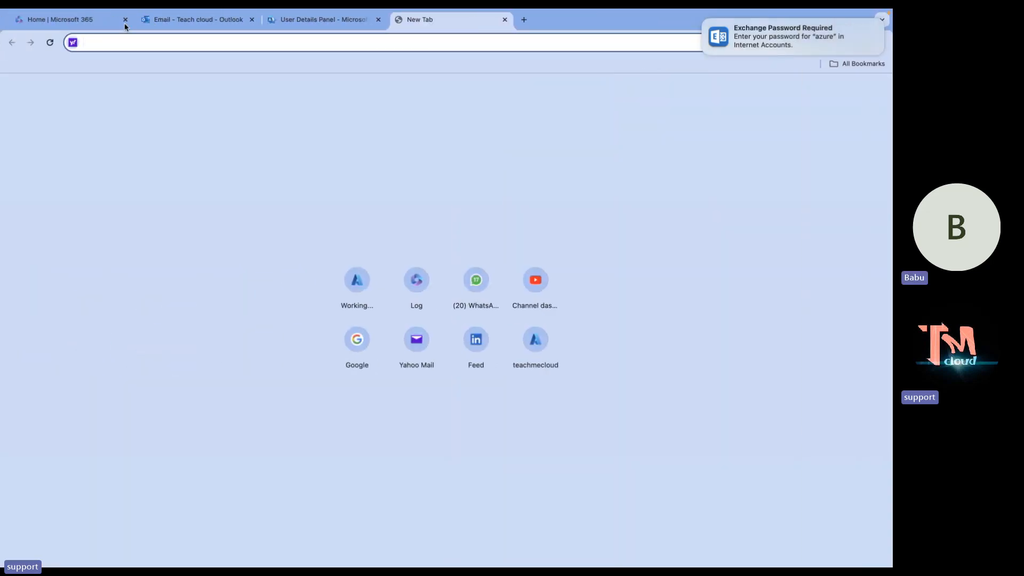
pyautogui.hotkey('ctrl', 'Left')
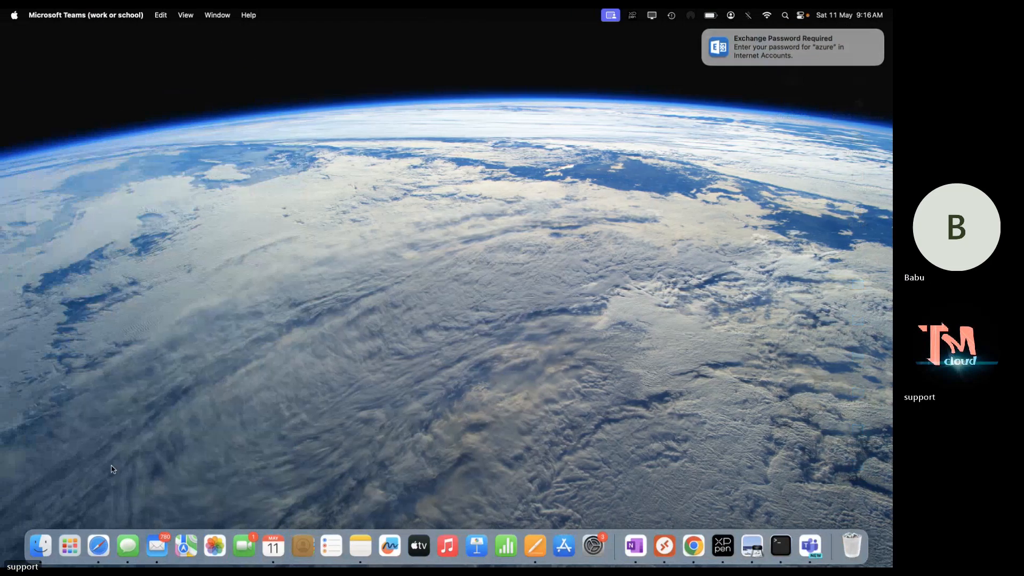
pyautogui.click(247, 234)
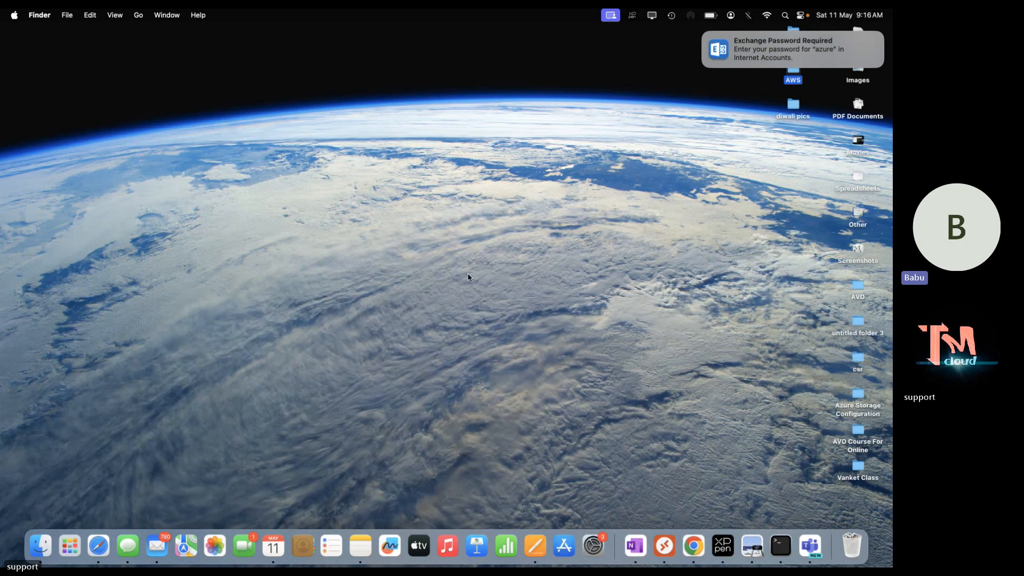
pyautogui.click(99, 545)
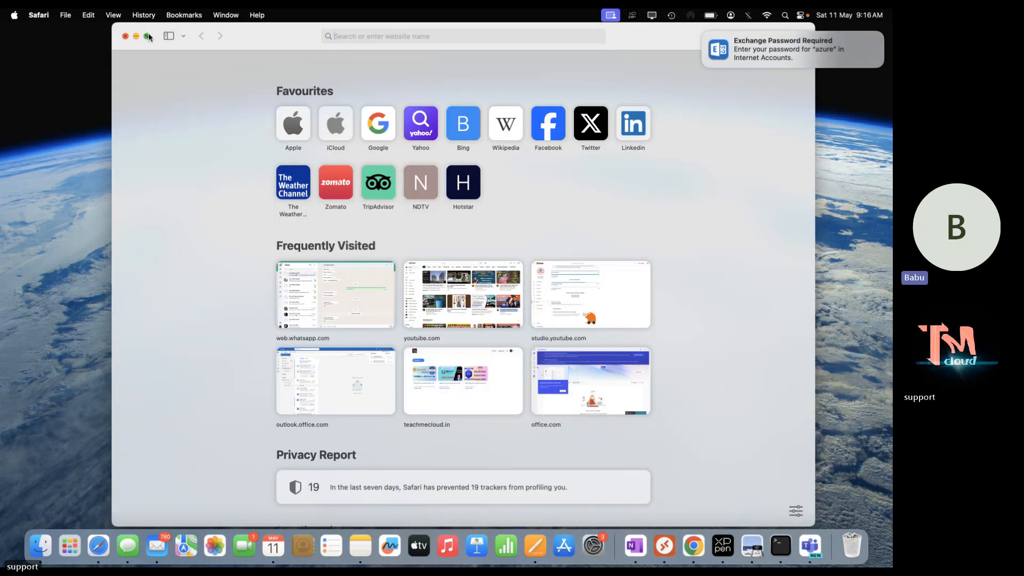
pyautogui.click(125, 36)
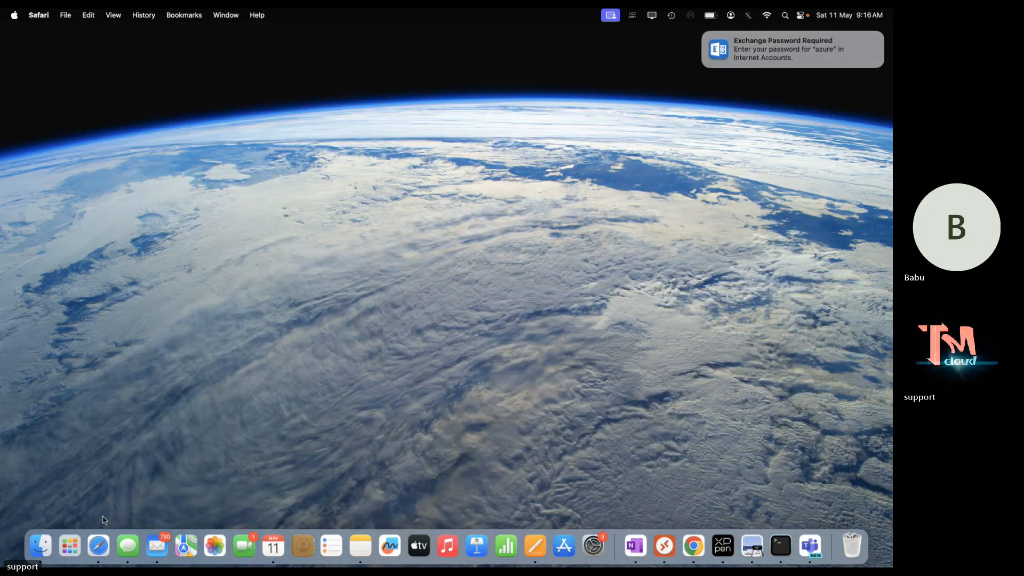
pyautogui.rightClick(99, 544)
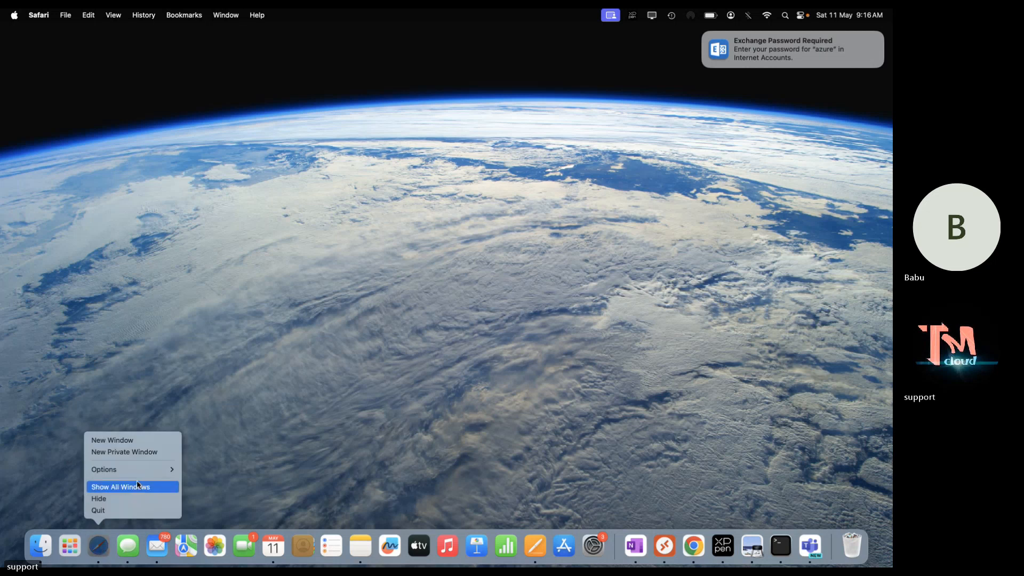
pyautogui.click(142, 453)
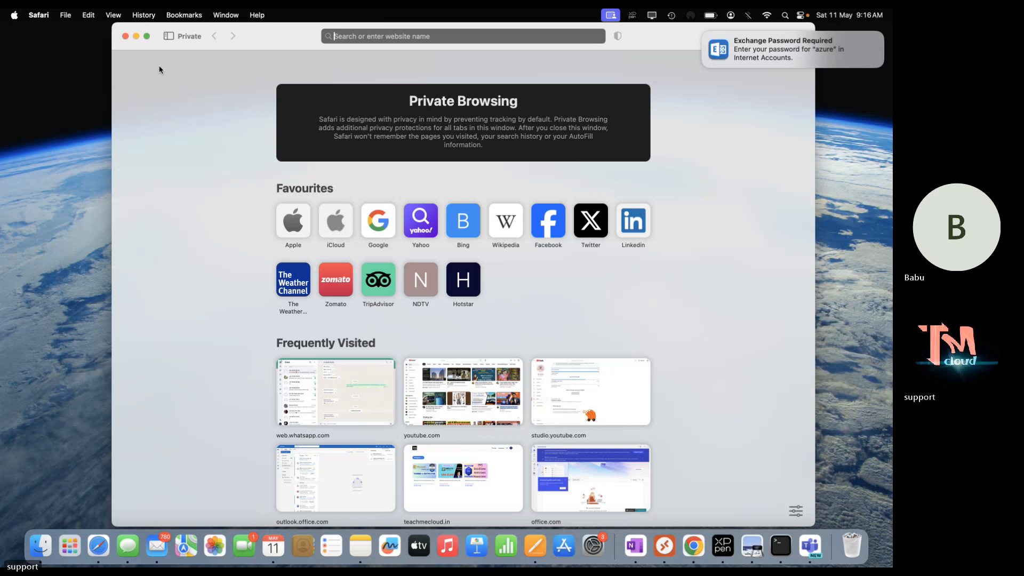
pyautogui.click(148, 36)
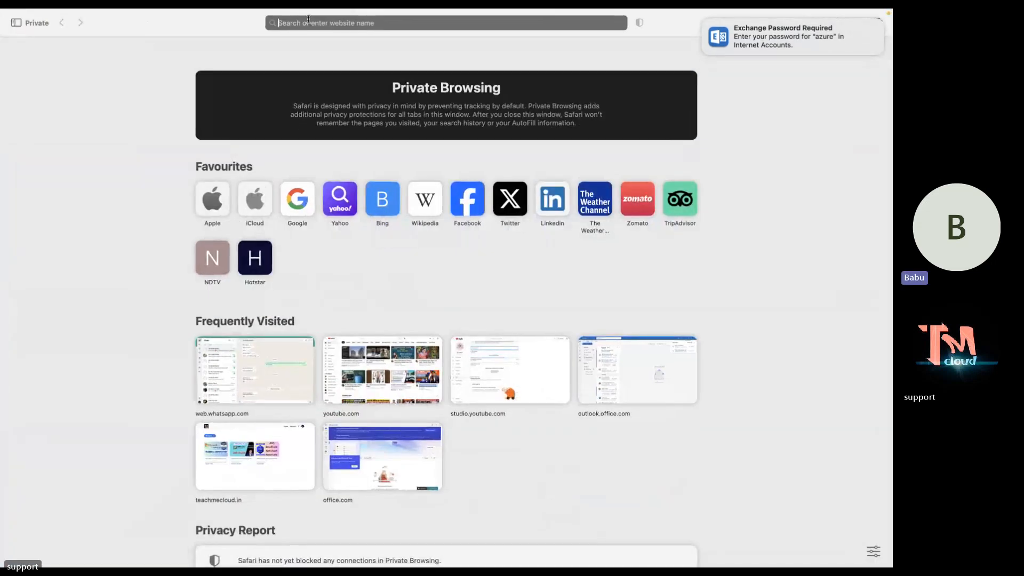
# Load office.com and start signing in with the test user's e-mail address.
pyautogui.write('o')
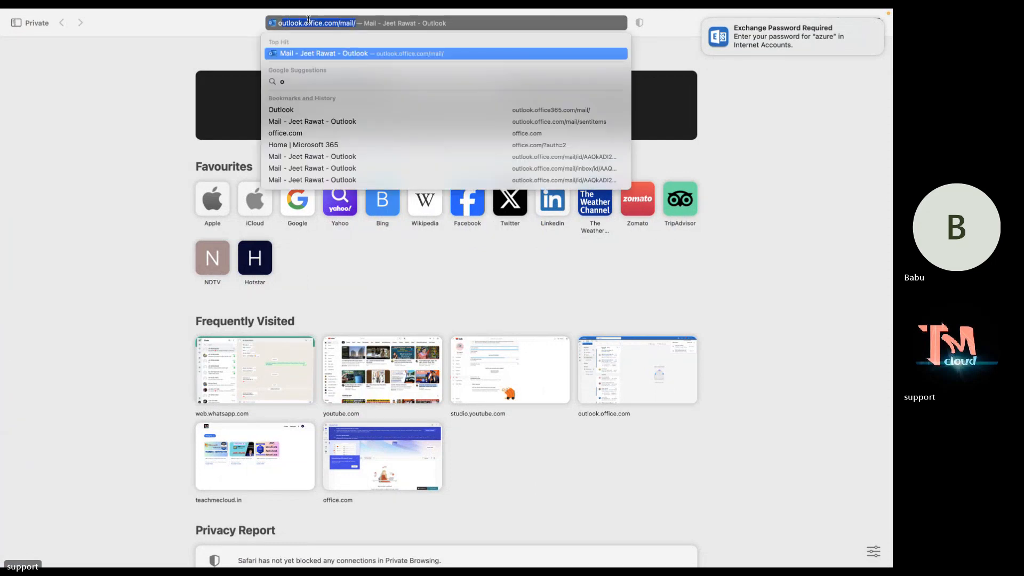
pyautogui.write('f')
pyautogui.press('Return')
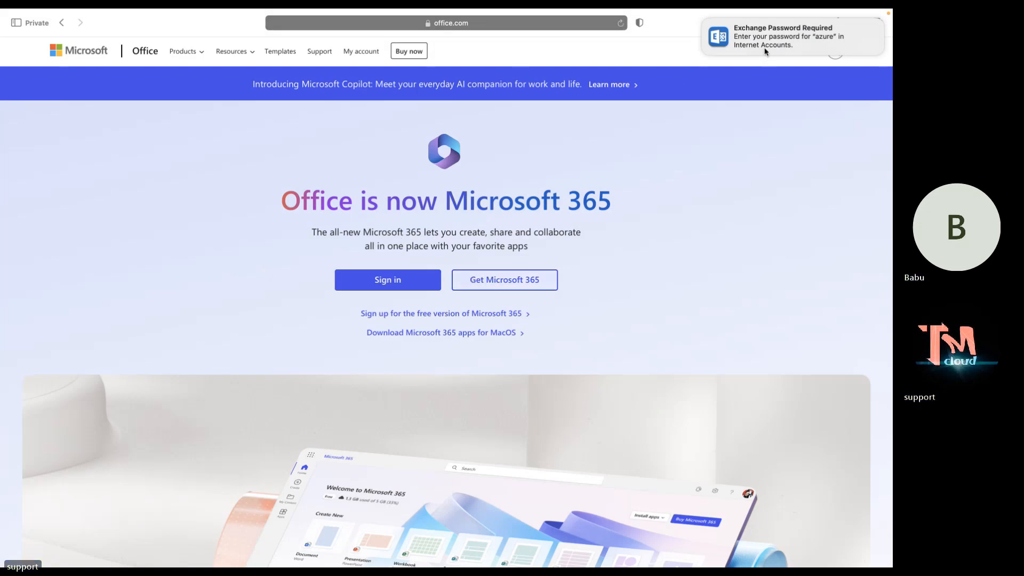
pyautogui.click(398, 282)
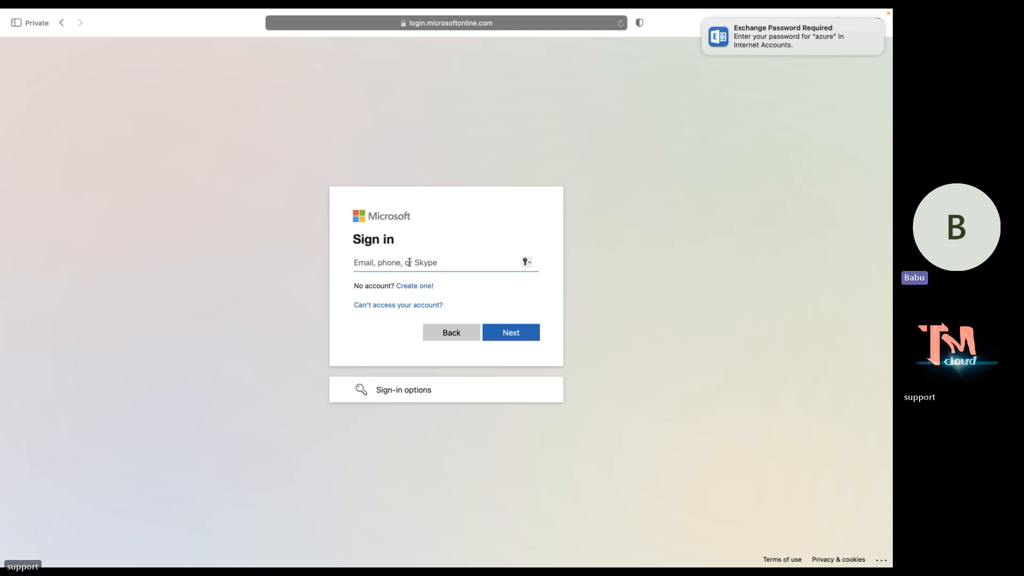
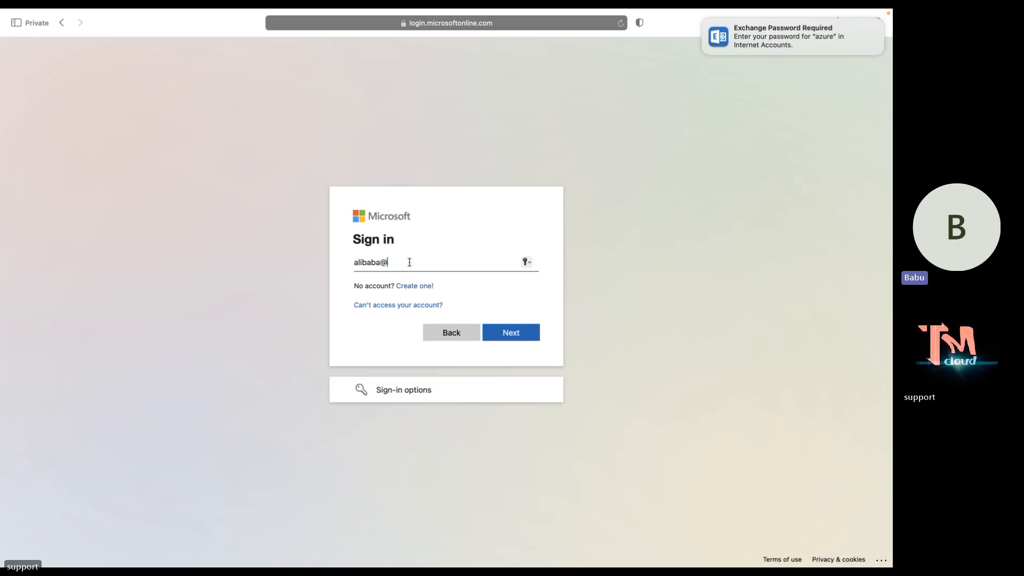
pyautogui.press('Return')
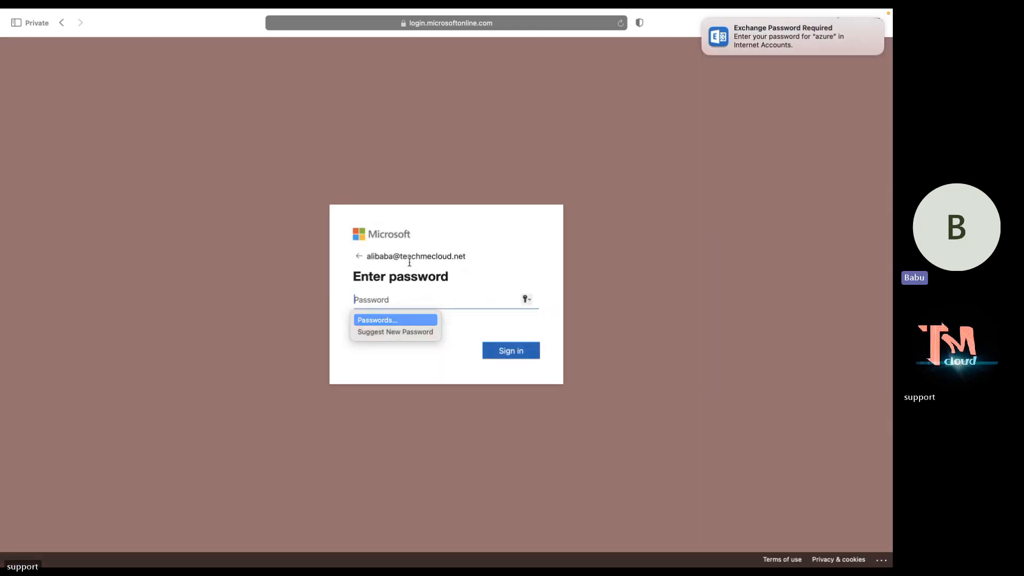
# Enter the account password, skip authenticator setup, and decline staying signed in.
pyautogui.write('•')
pyautogui.press('BackSpace')
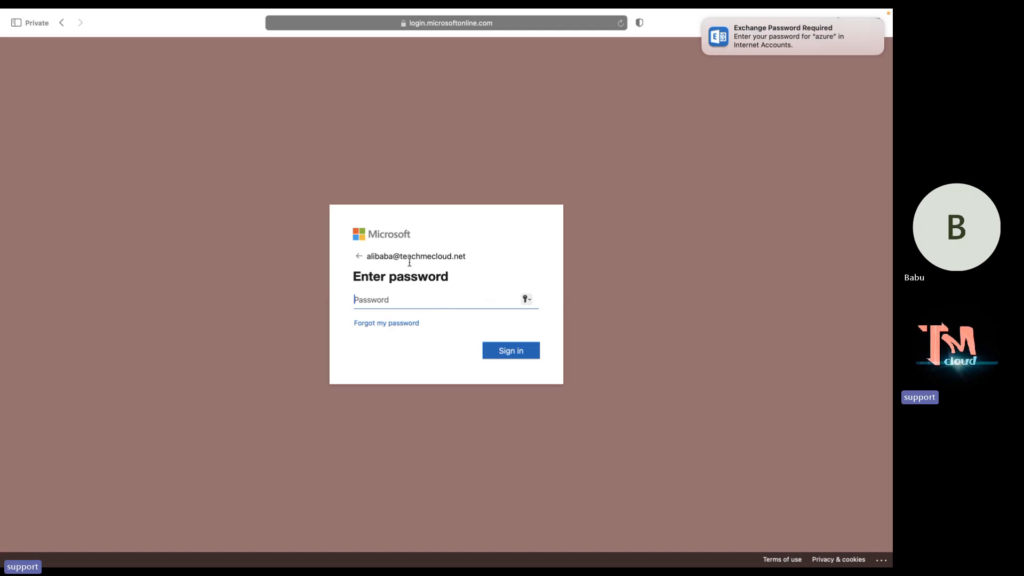
pyautogui.write('•••••••••')
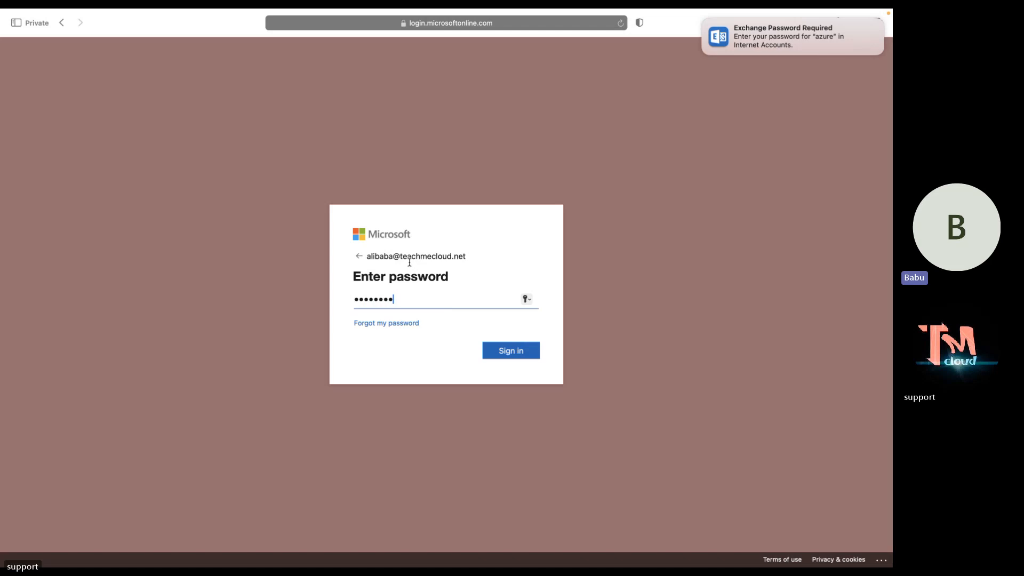
pyautogui.press('Return')
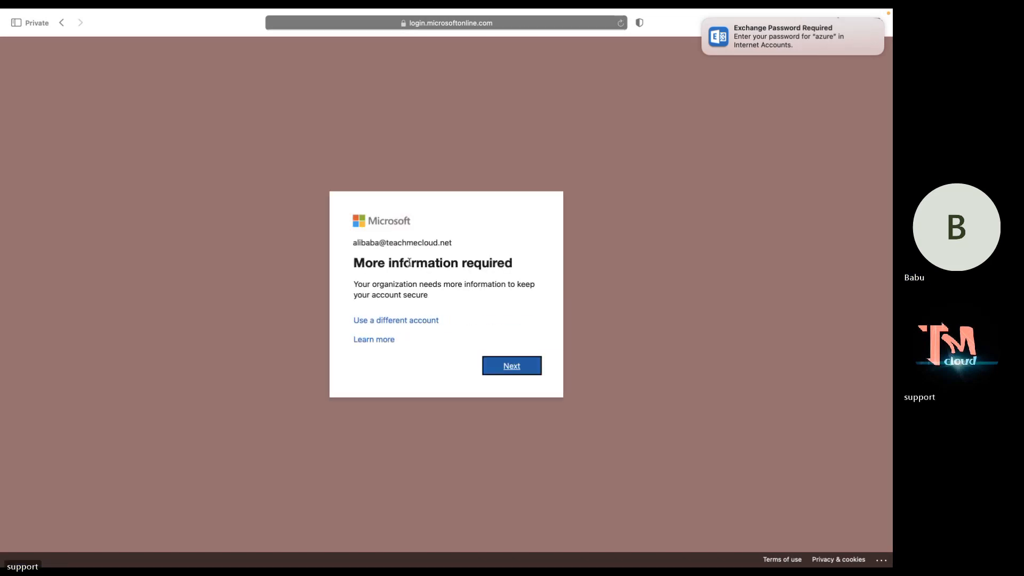
pyautogui.click(521, 366)
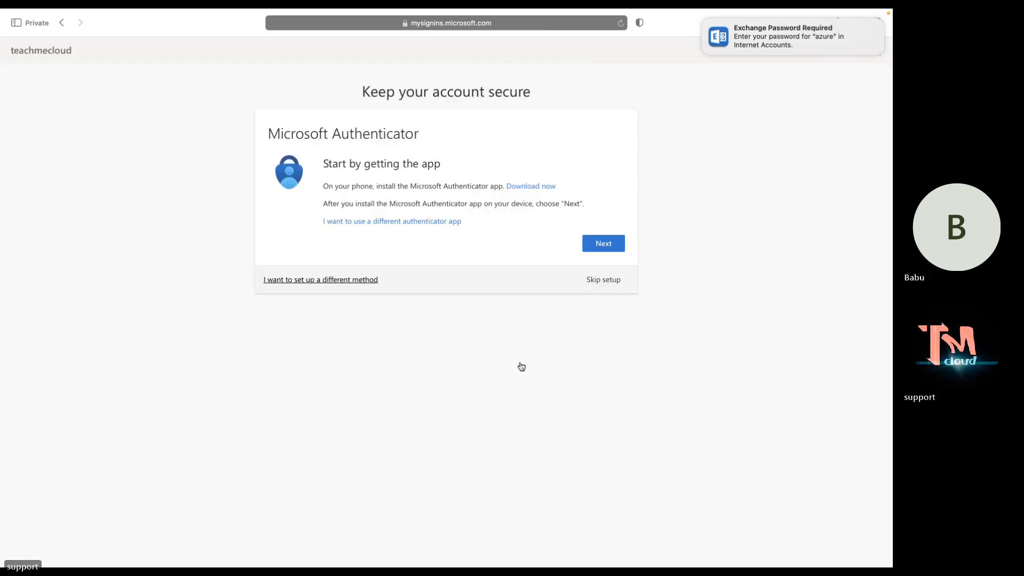
pyautogui.click(604, 280)
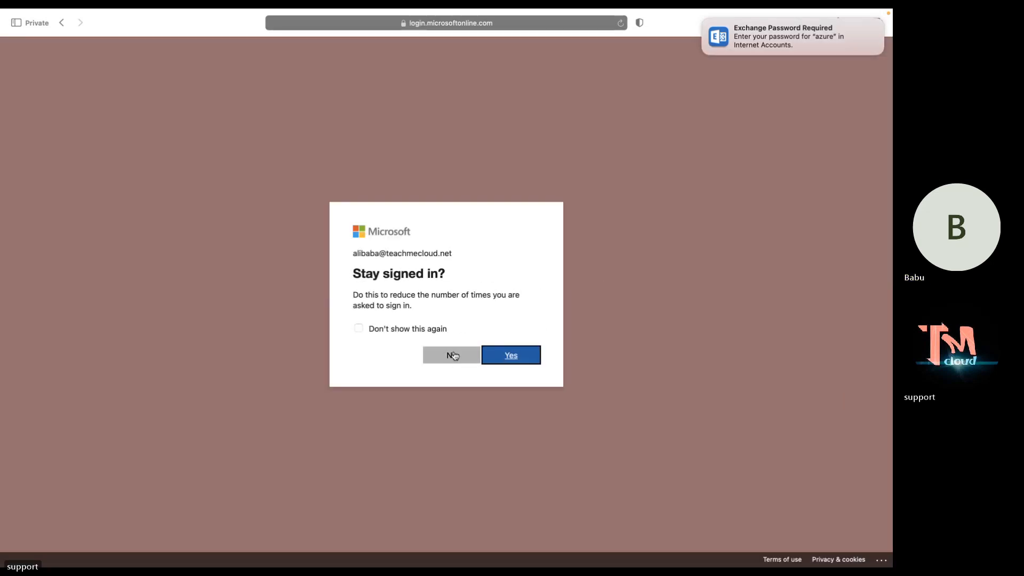
pyautogui.click(454, 356)
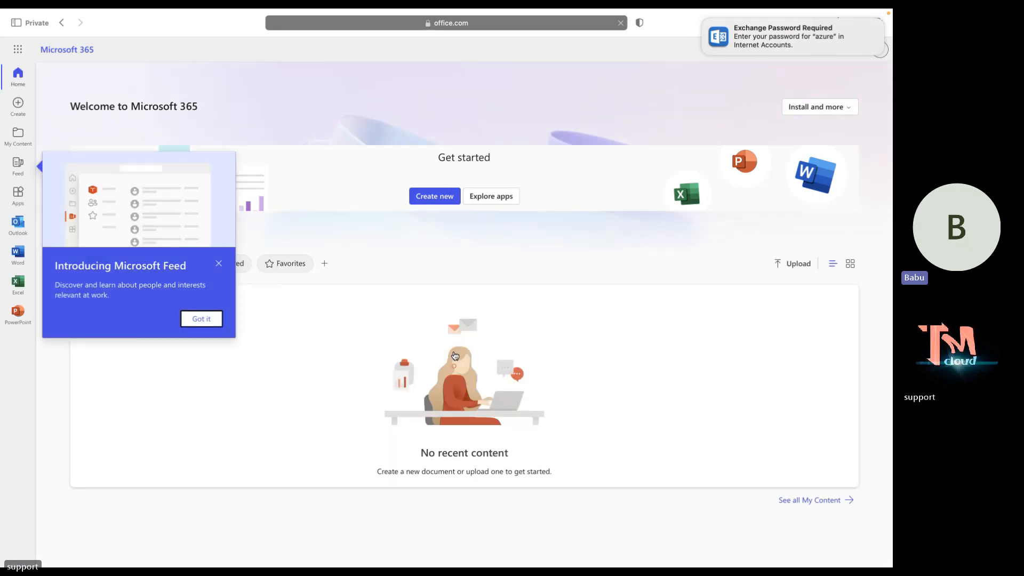
# Dismiss the Feed intro and open Outlook in a new tab, skipping authenticator setup and stay-signed-in.
pyautogui.click(219, 263)
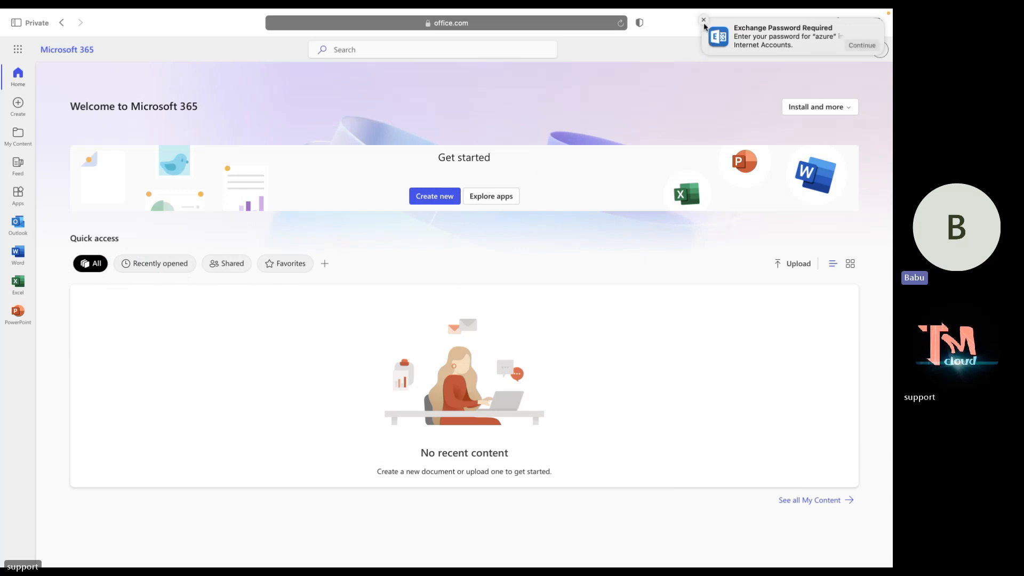
pyautogui.click(13, 231)
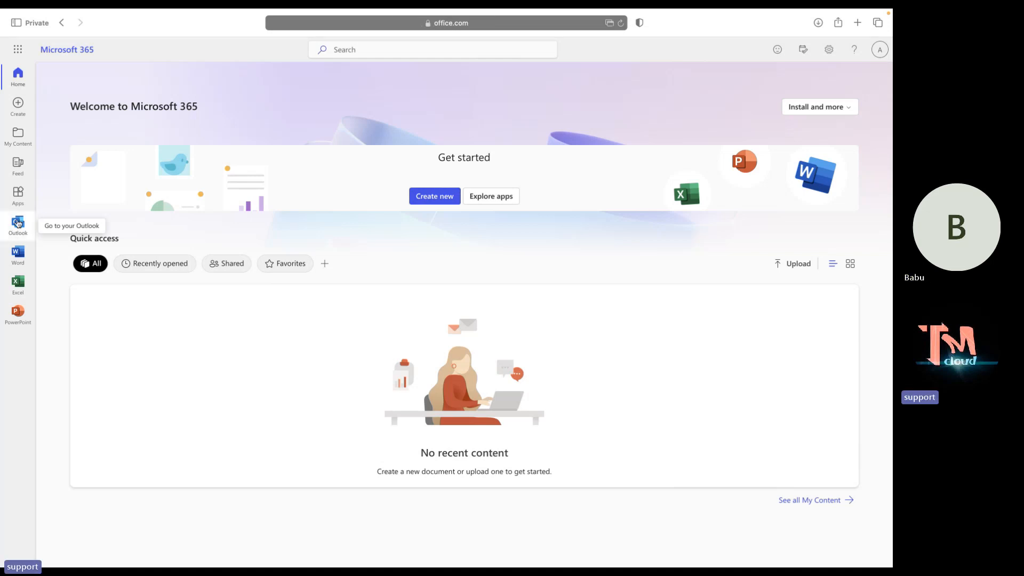
pyautogui.click(17, 223)
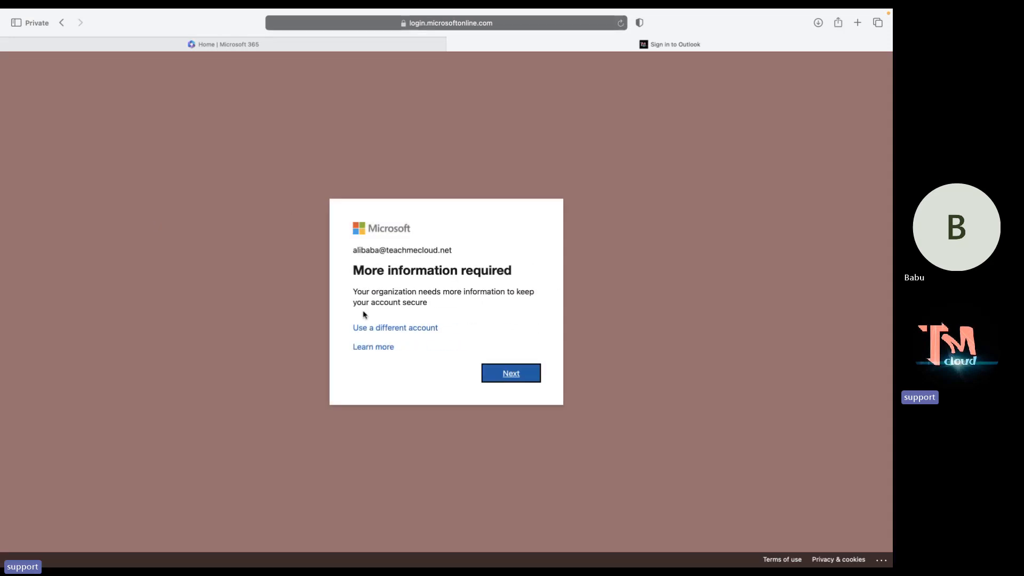
pyautogui.click(513, 371)
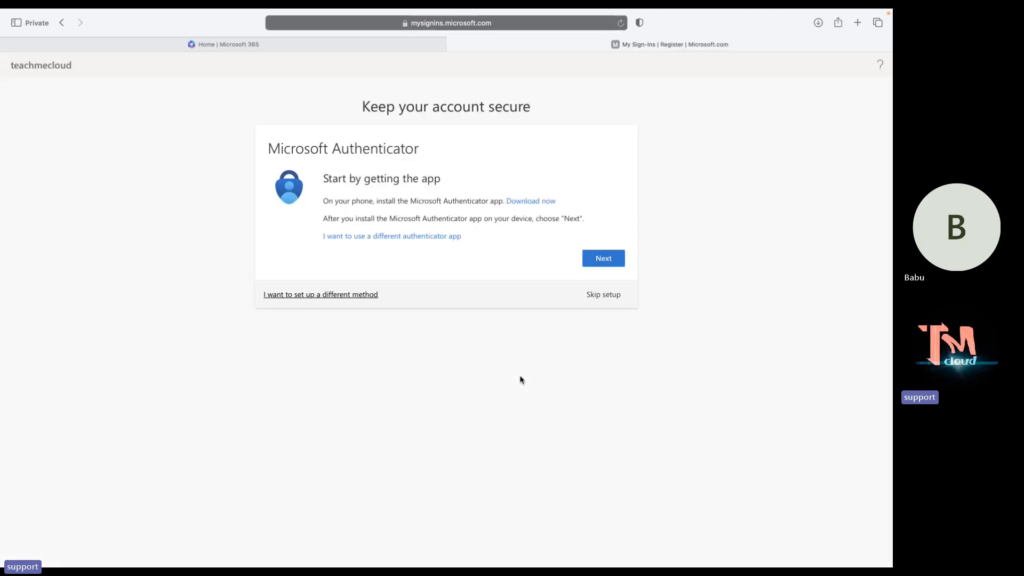
pyautogui.click(605, 296)
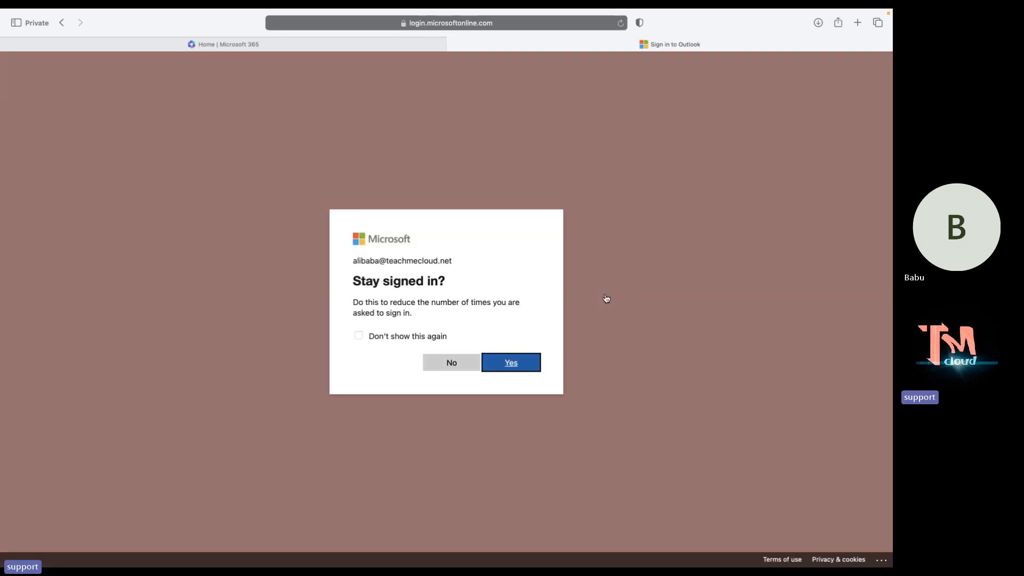
pyautogui.click(449, 364)
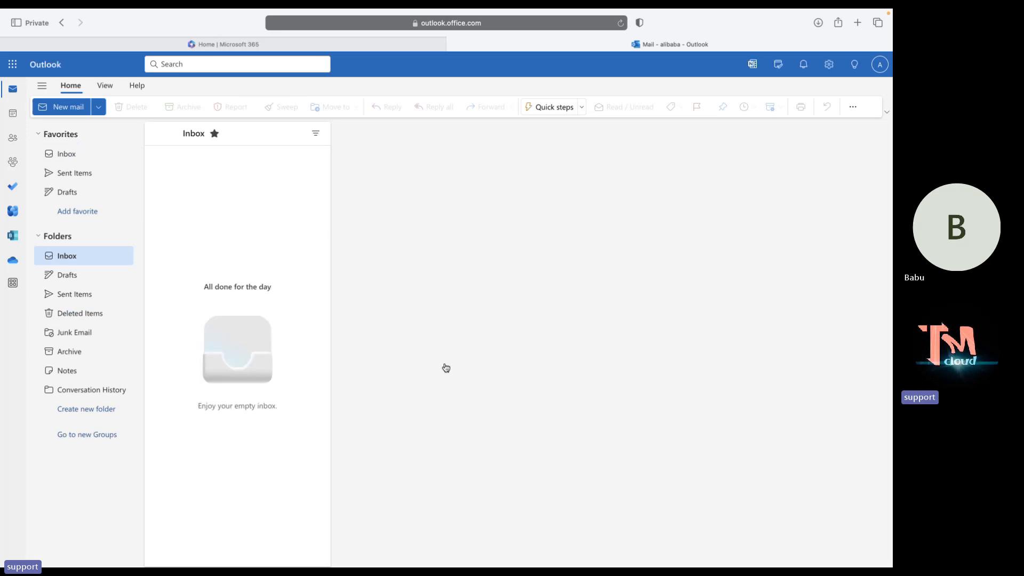
# Open the first listed user's account details from the Active users page.
pyautogui.hotkey('ctrl', 'Right')
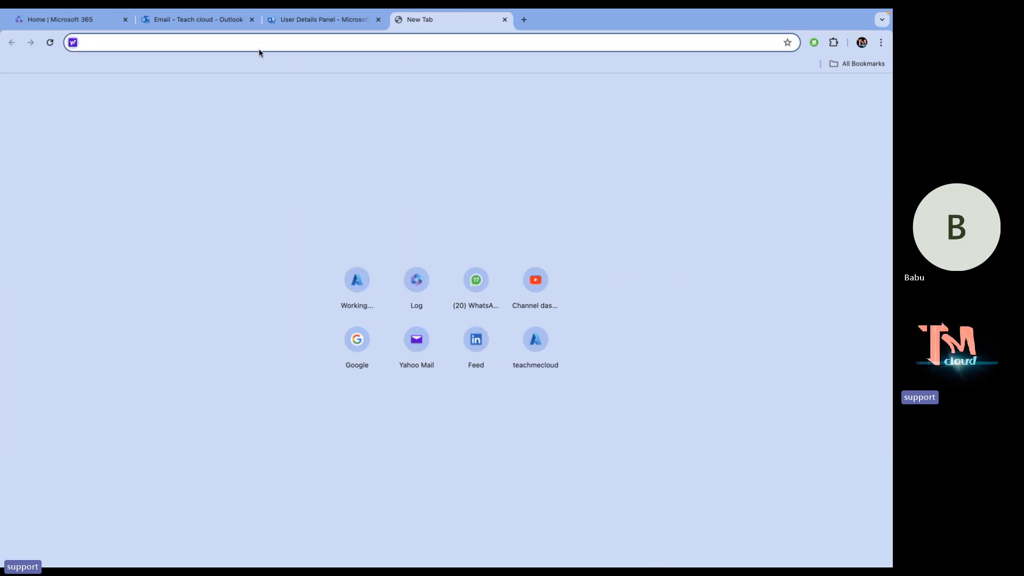
pyautogui.click(312, 21)
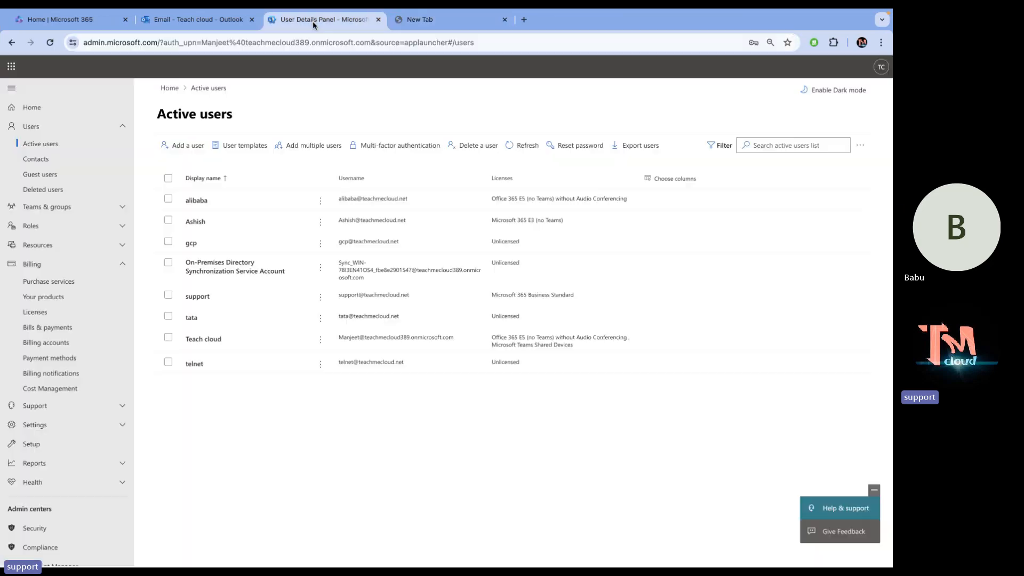
pyautogui.click(186, 18)
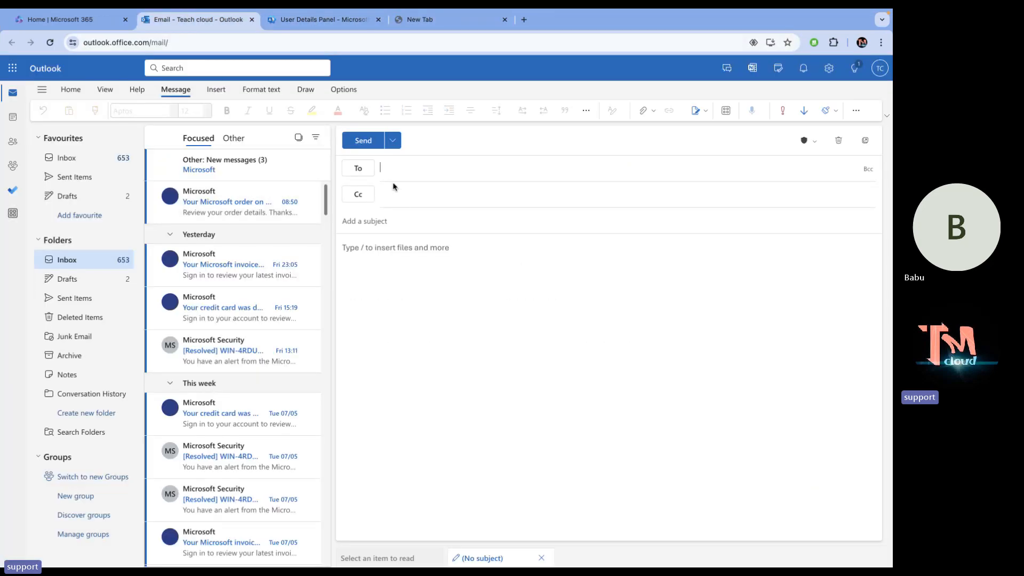
pyautogui.click(309, 18)
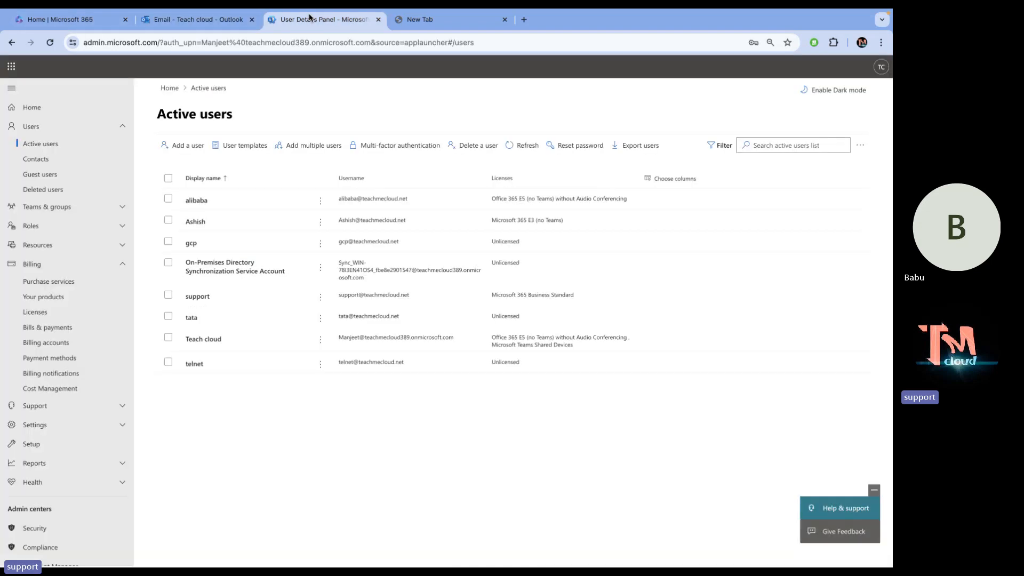
pyautogui.click(207, 200)
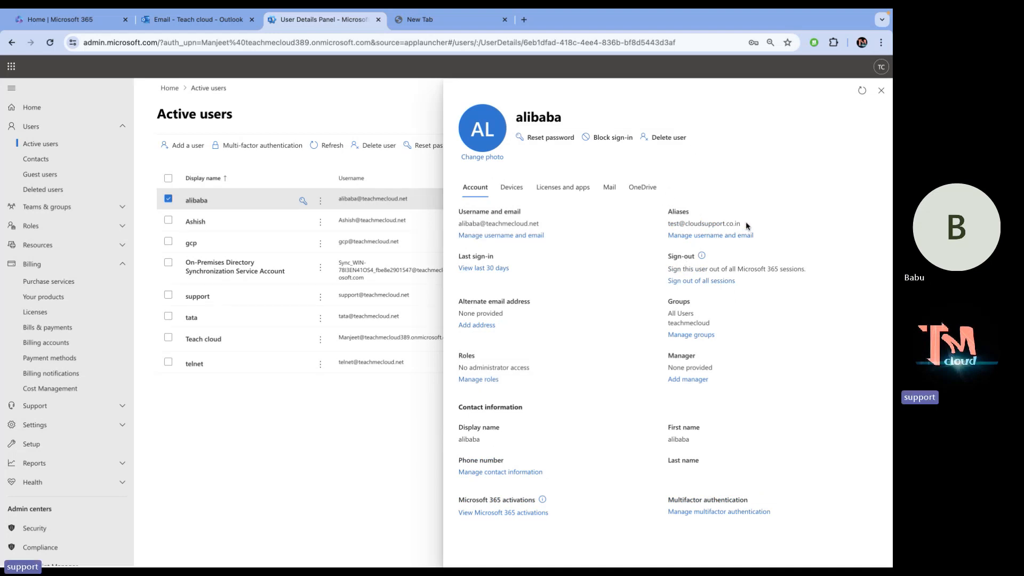
# Select the user's alias address under Aliases and copy it.
pyautogui.moveTo(746, 225); pyautogui.dragTo(664, 227)
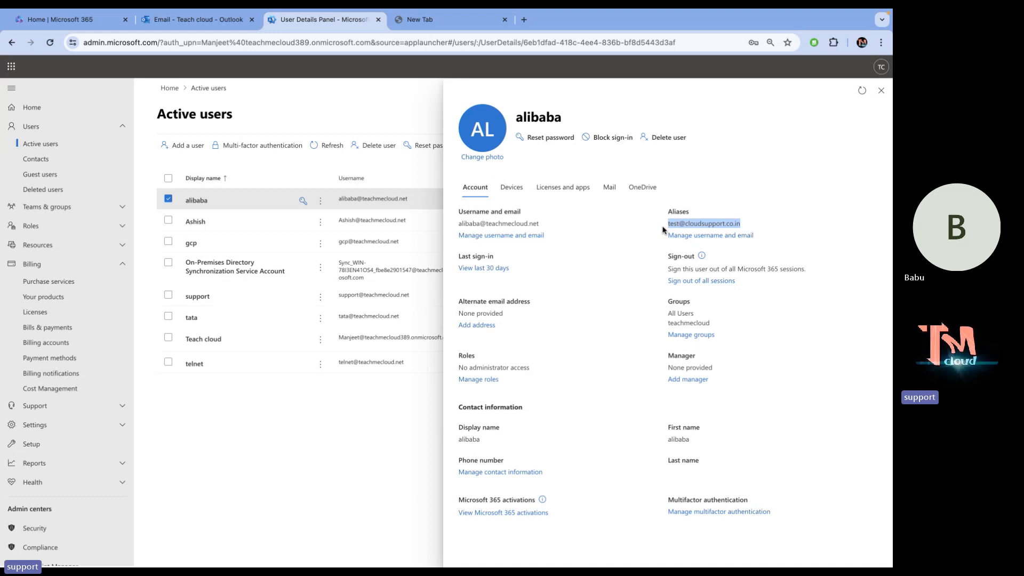
pyautogui.rightClick(689, 221)
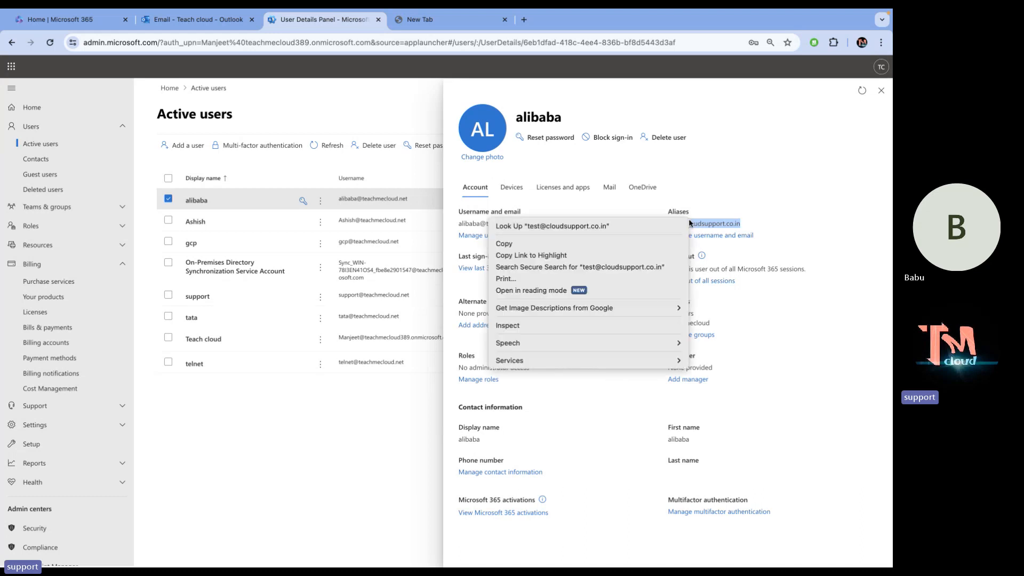
pyautogui.click(581, 243)
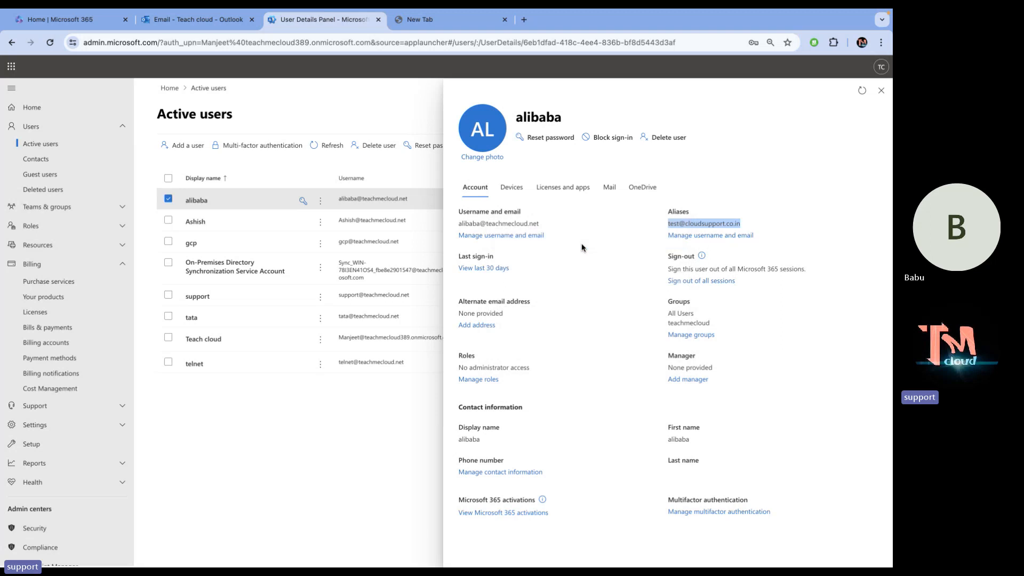
pyautogui.hotkey('ctrl', 'Left')
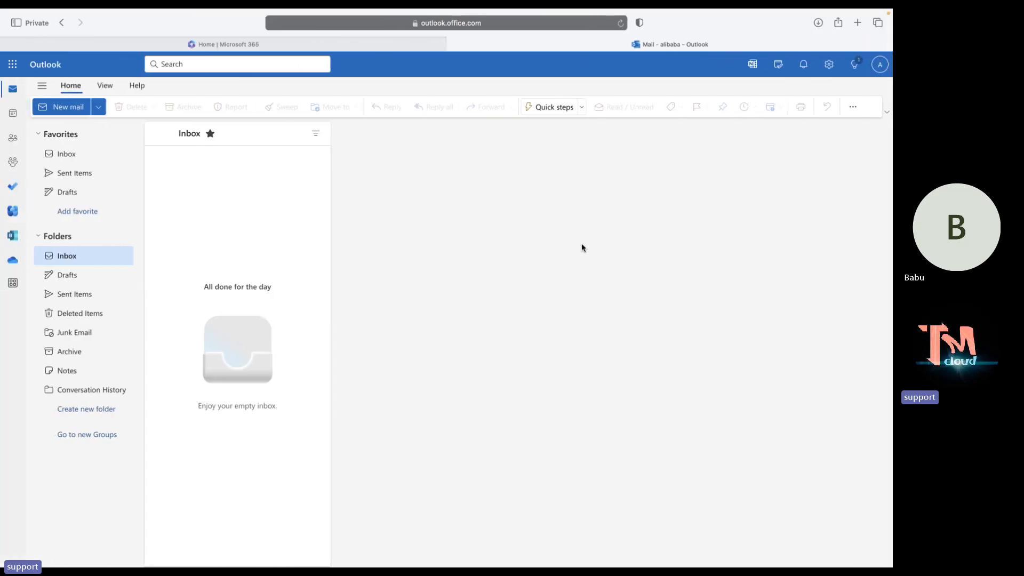
# Switch spaces to show the OneNote MS-365 diagram, then return to the user's admin details.
pyautogui.hotkey('ctrl', 'Right')
pyautogui.hotkey('ctrl', 'Right')
pyautogui.hotkey('ctrl', 'Right')
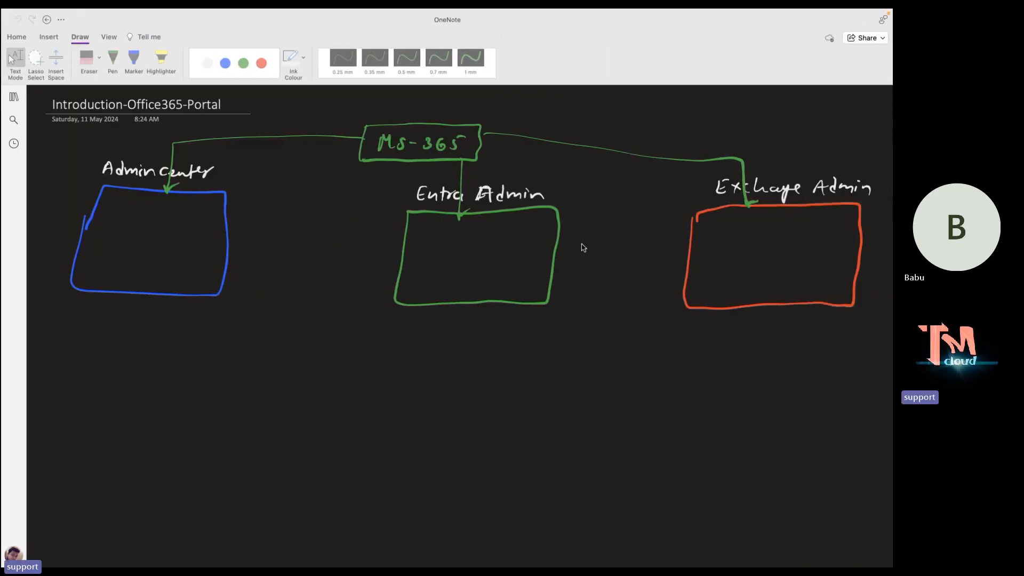
pyautogui.hotkey('ctrl', 'Left')
pyautogui.hotkey('ctrl', 'Left')
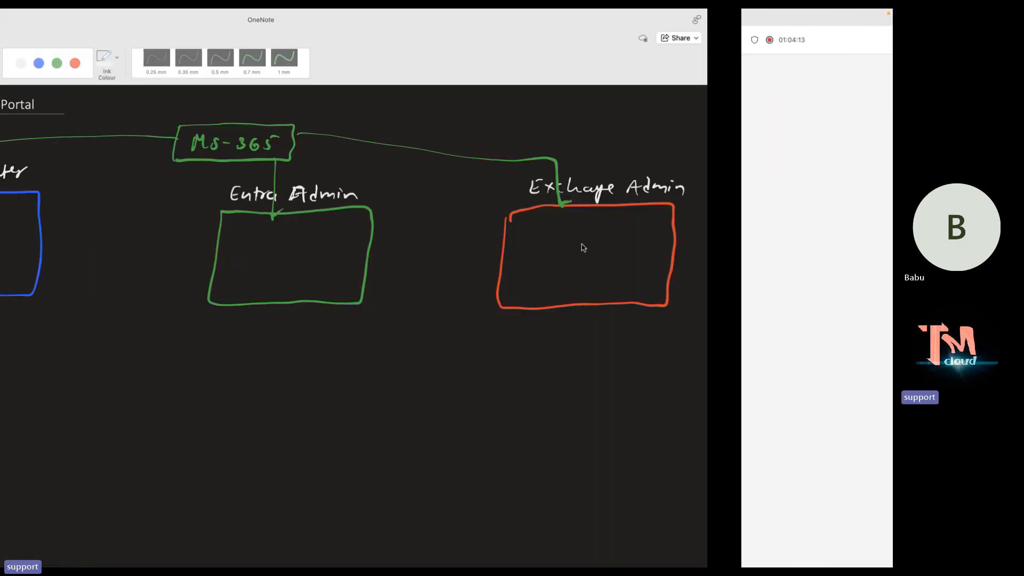
pyautogui.hotkey('ctrl', 'Left')
pyautogui.hotkey('ctrl', 'Left')
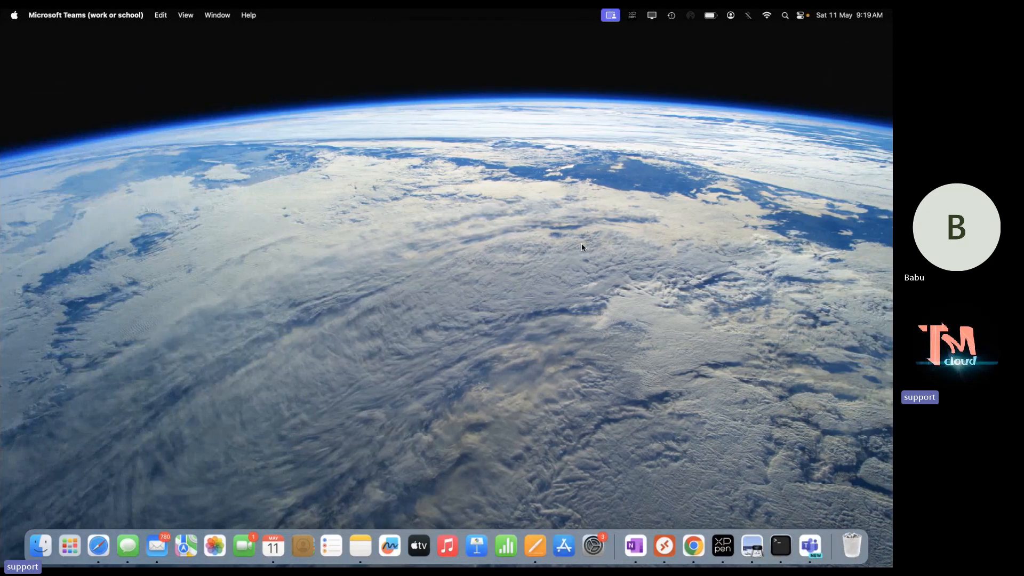
pyautogui.click(582, 247)
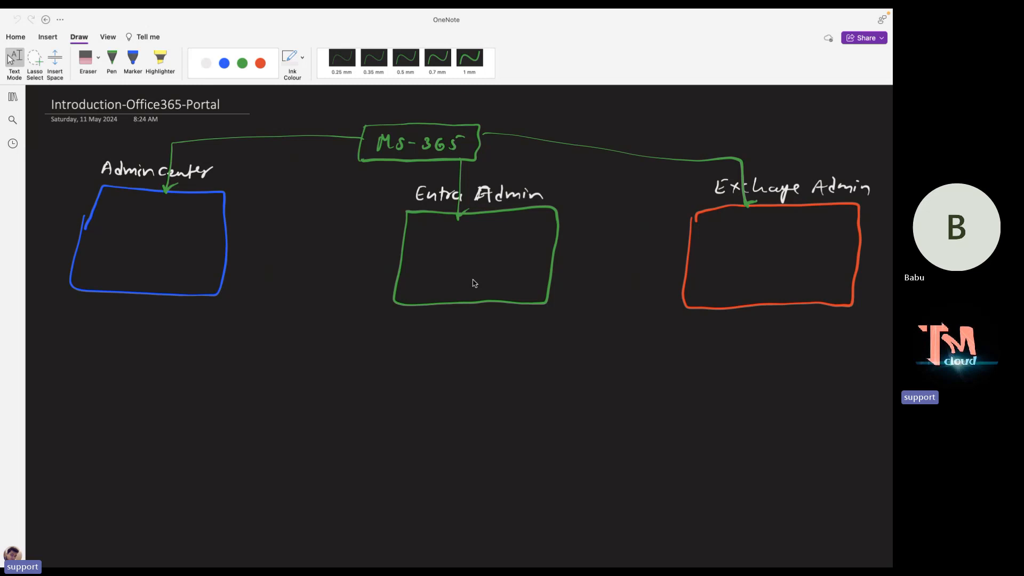
pyautogui.hotkey('alt', 'Tab')
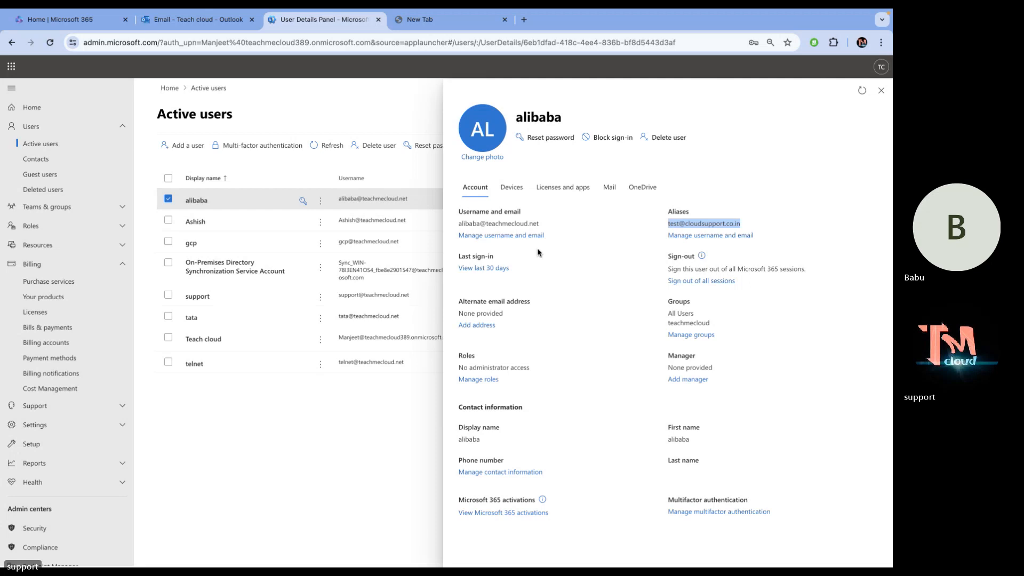
# Copy the user's alias address again from the admin center details page.
pyautogui.rightClick(685, 221)
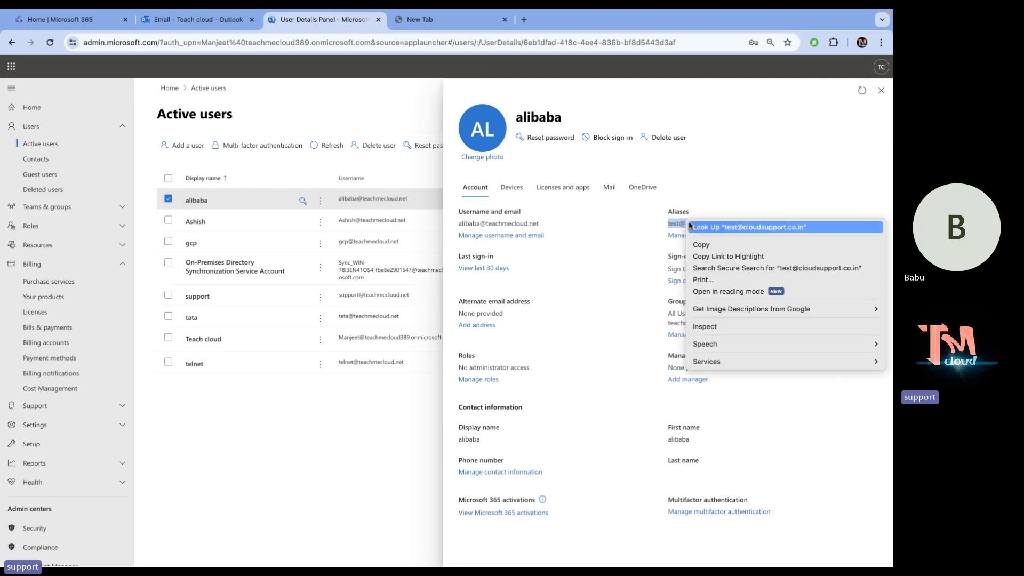
pyautogui.click(705, 247)
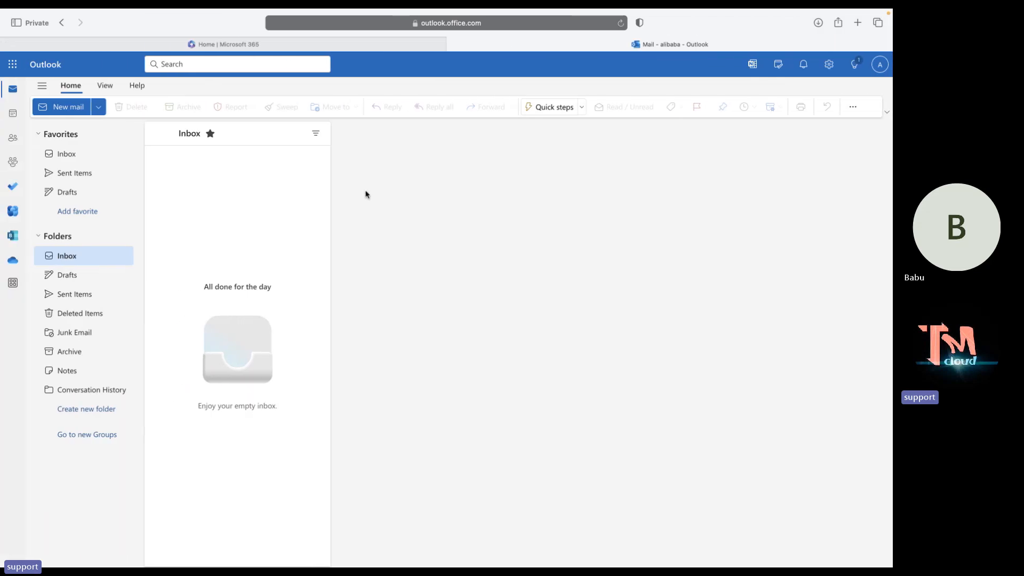
pyautogui.hotkey('ctrl', 'Left')
pyautogui.hotkey('ctrl', 'Right')
pyautogui.hotkey('ctrl', 'Right')
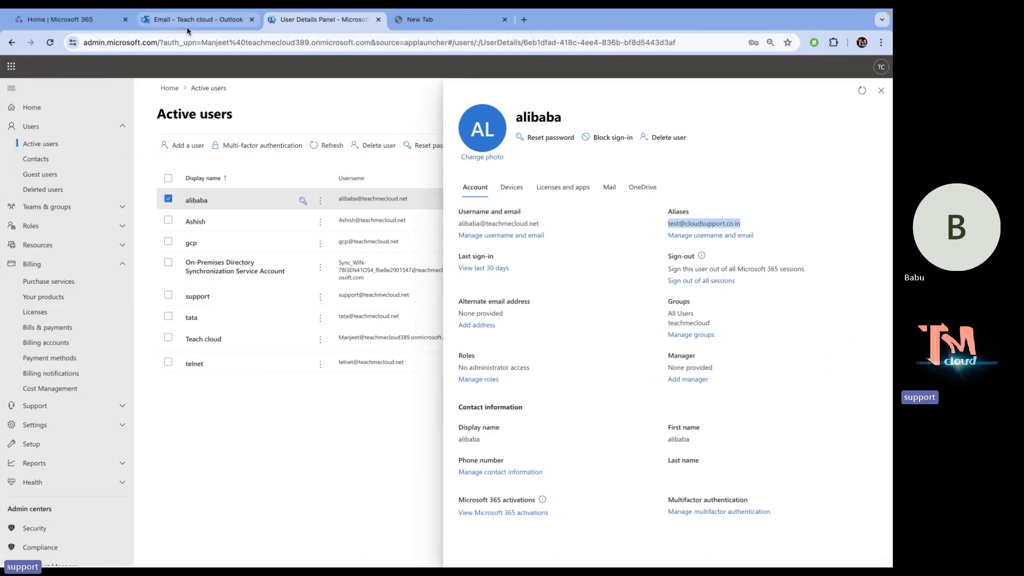
# Send 'test-mail' to the pasted alias with body 'This is test mail for Aliases .'.
pyautogui.click(187, 22)
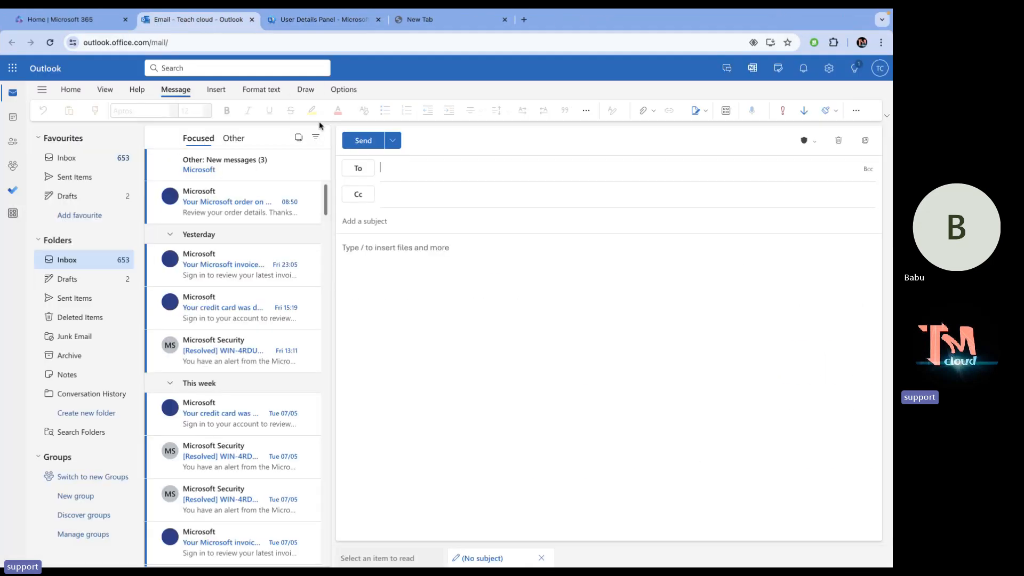
pyautogui.press('super+v')
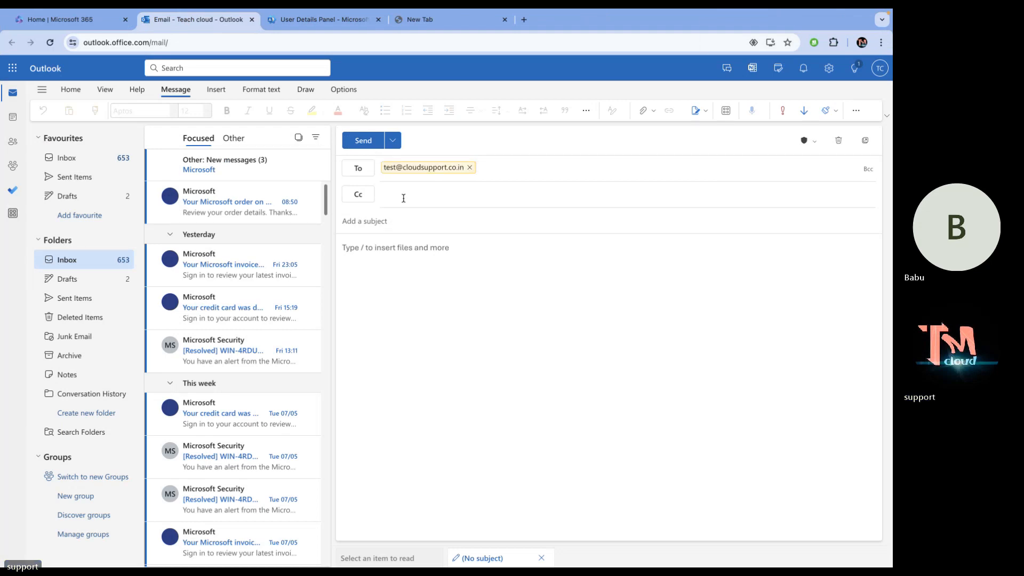
pyautogui.click(398, 223)
pyautogui.write('tes')
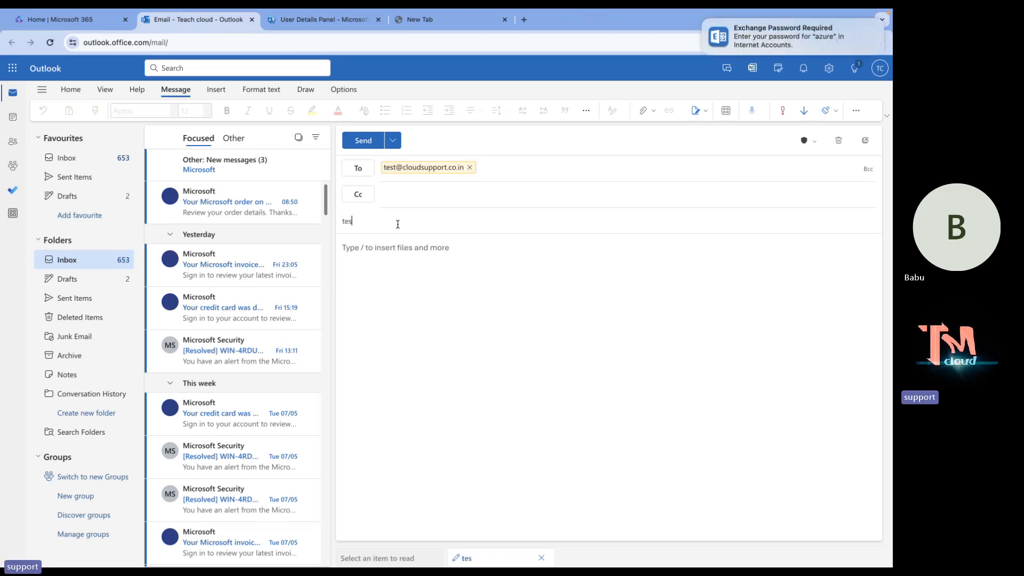
pyautogui.write('t-')
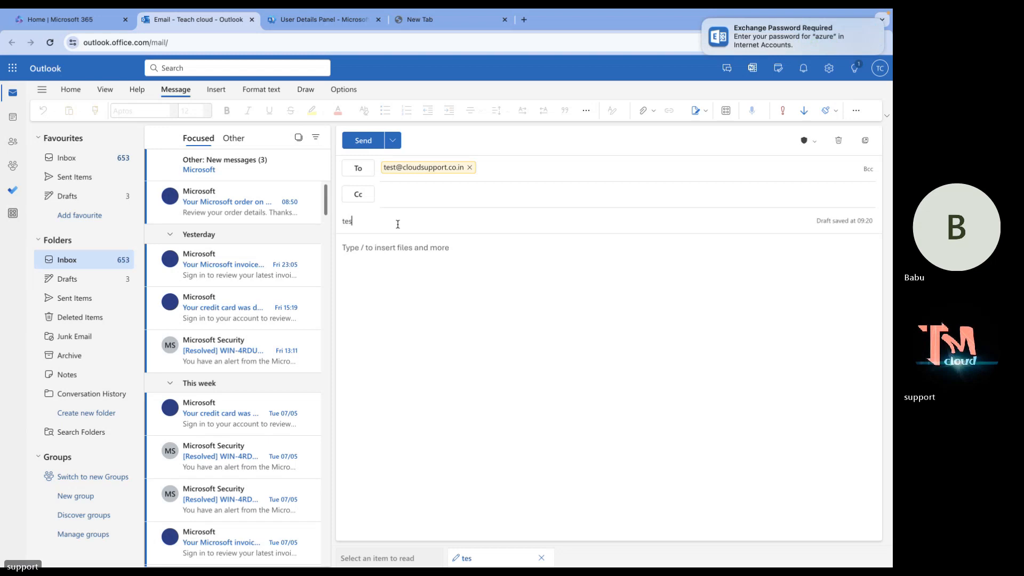
pyautogui.write('mail')
pyautogui.click(362, 286)
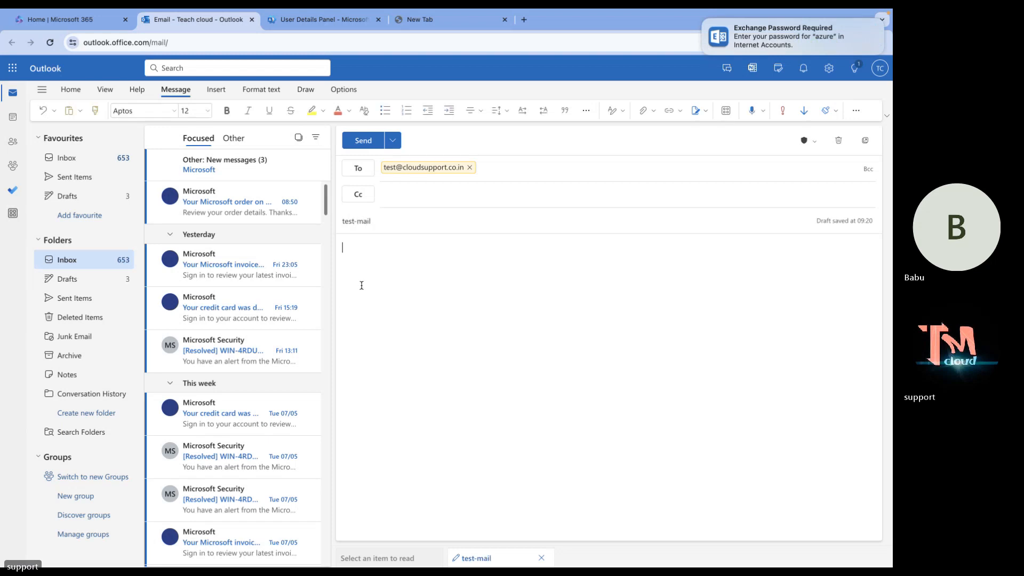
pyautogui.write('This is t')
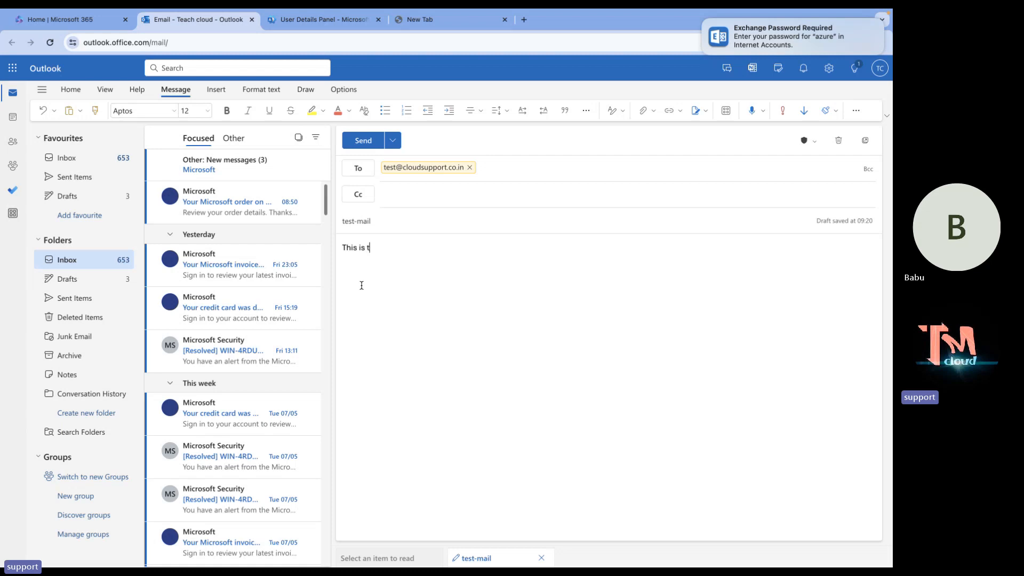
pyautogui.write('est mail for Ali')
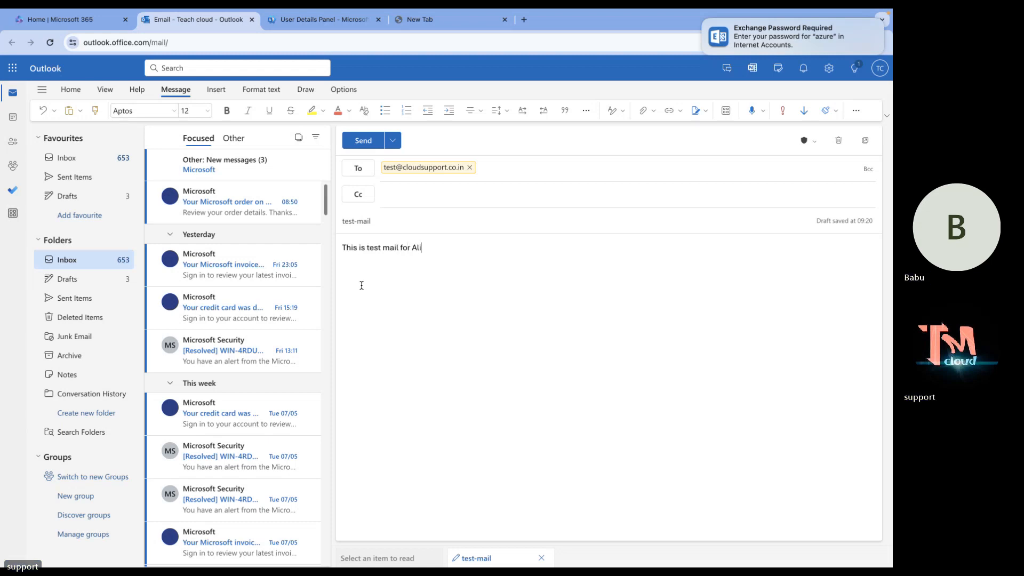
pyautogui.write('ases .')
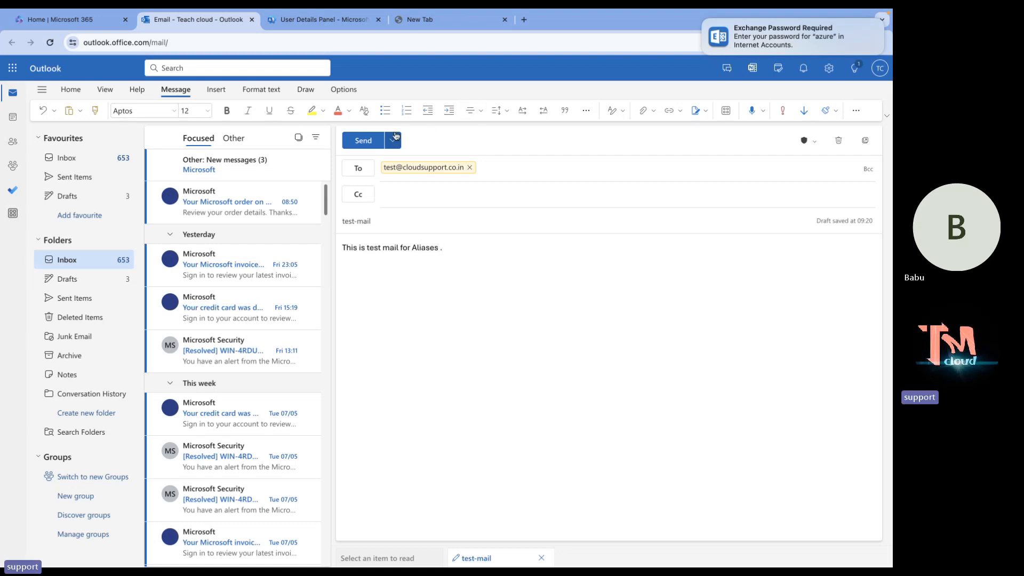
pyautogui.click(366, 142)
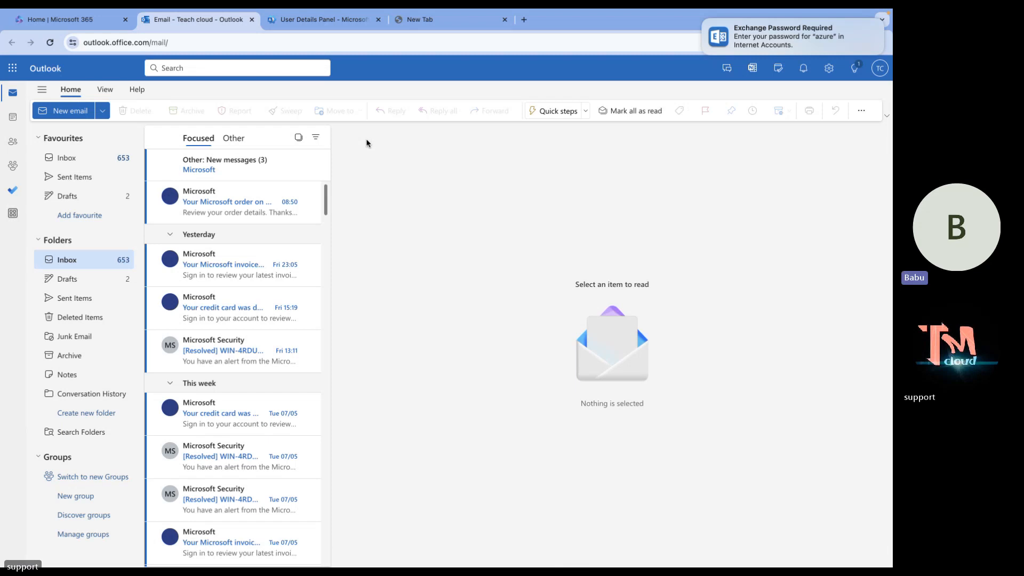
# Confirm the signed-in recipient account and open the received test-mail in its Inbox.
pyautogui.hotkey('ctrl', 'Left')
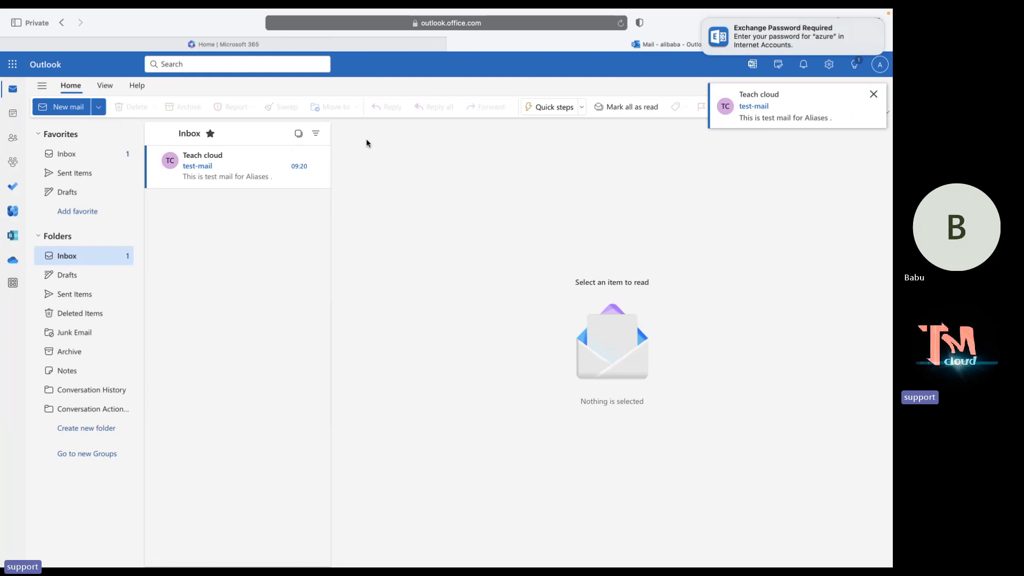
pyautogui.click(880, 67)
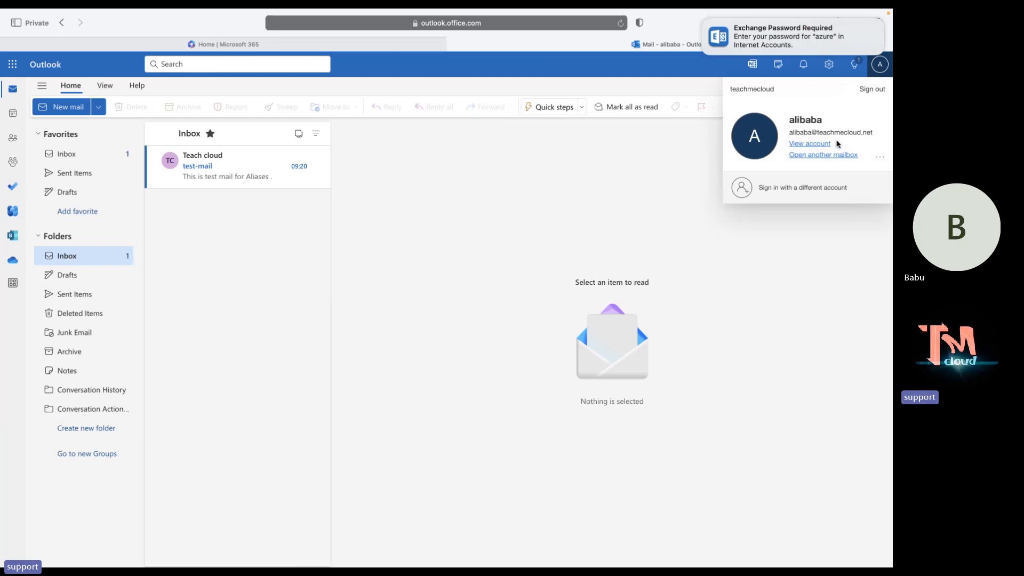
pyautogui.click(388, 205)
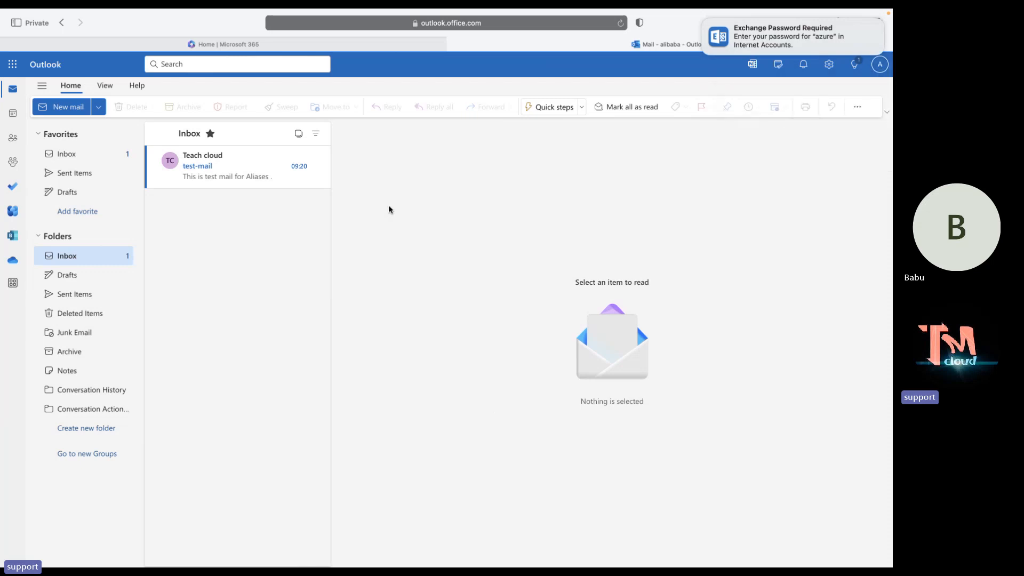
pyautogui.click(224, 181)
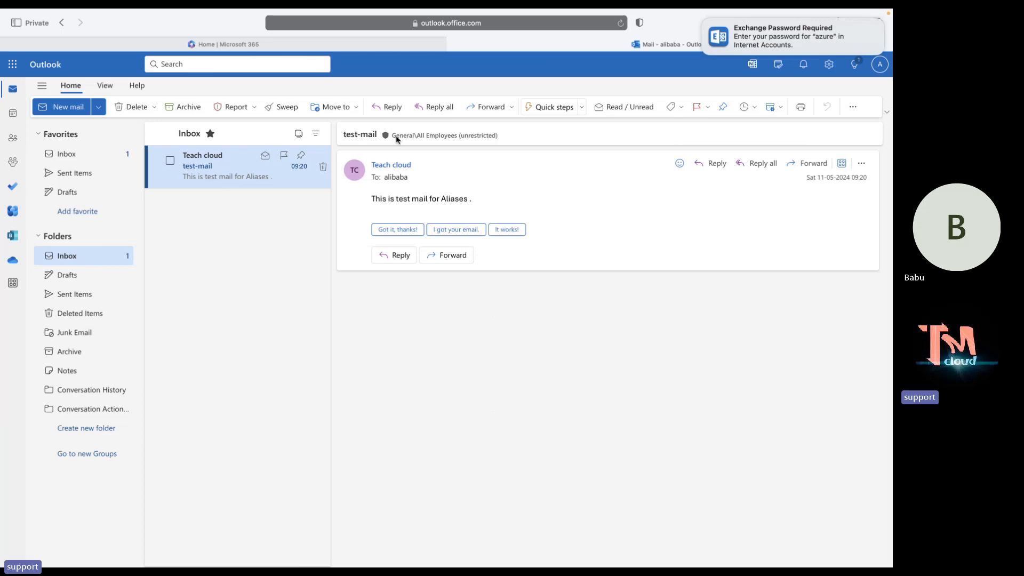
# Check the message's date and sender contact card, then move to the sender's mailbox.
pyautogui.click(880, 64)
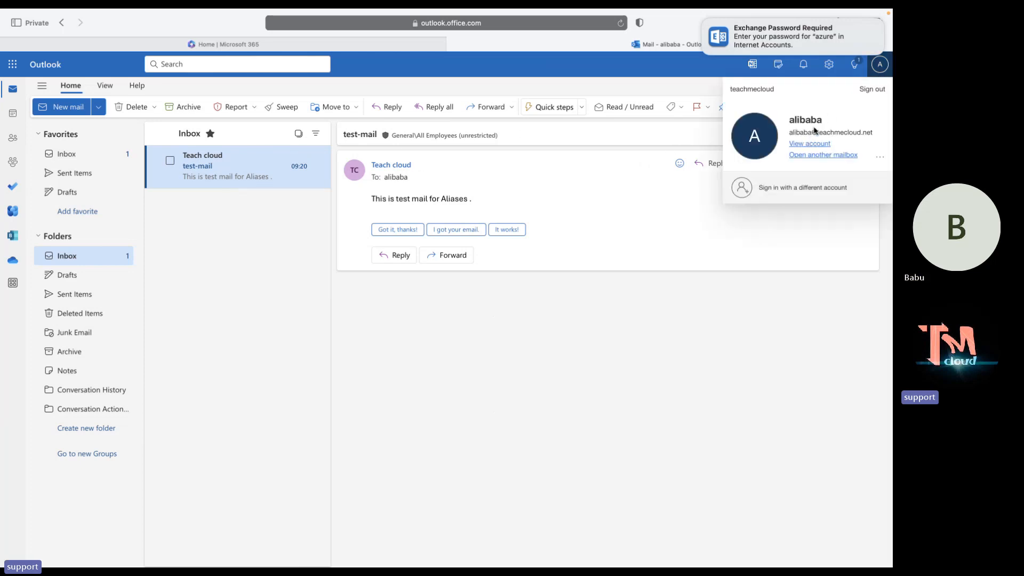
pyautogui.click(507, 178)
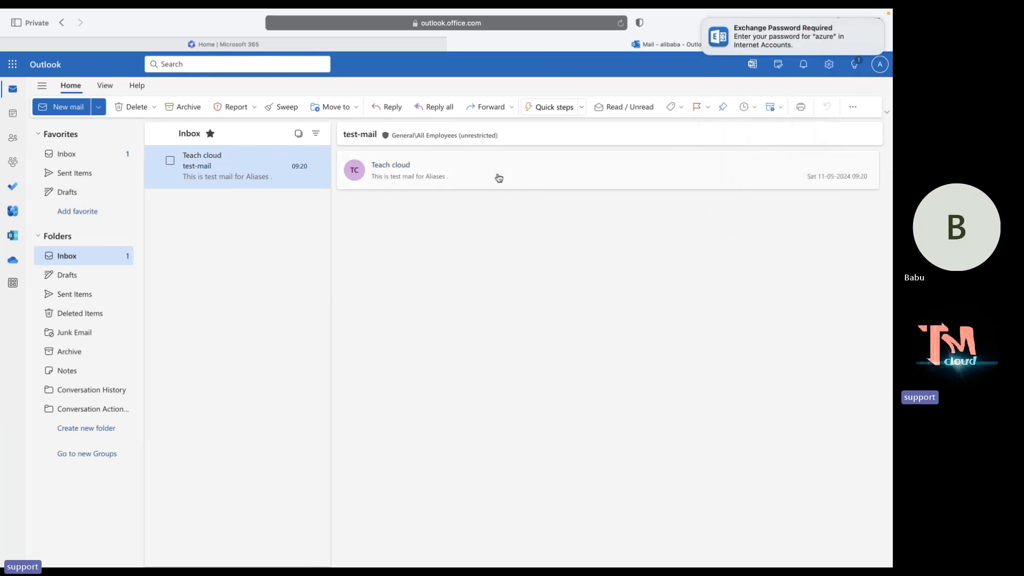
pyautogui.click(430, 175)
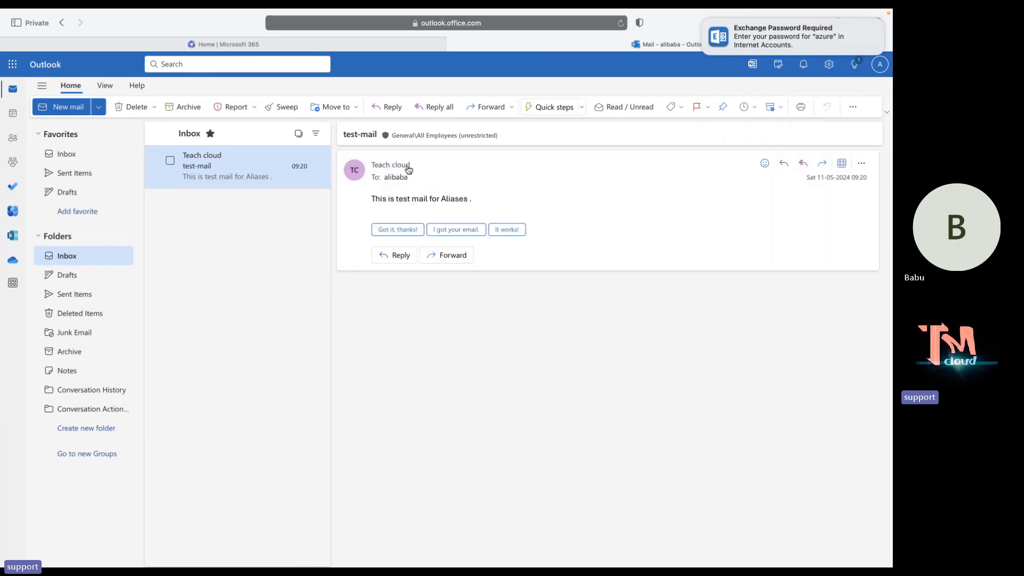
pyautogui.click(409, 170)
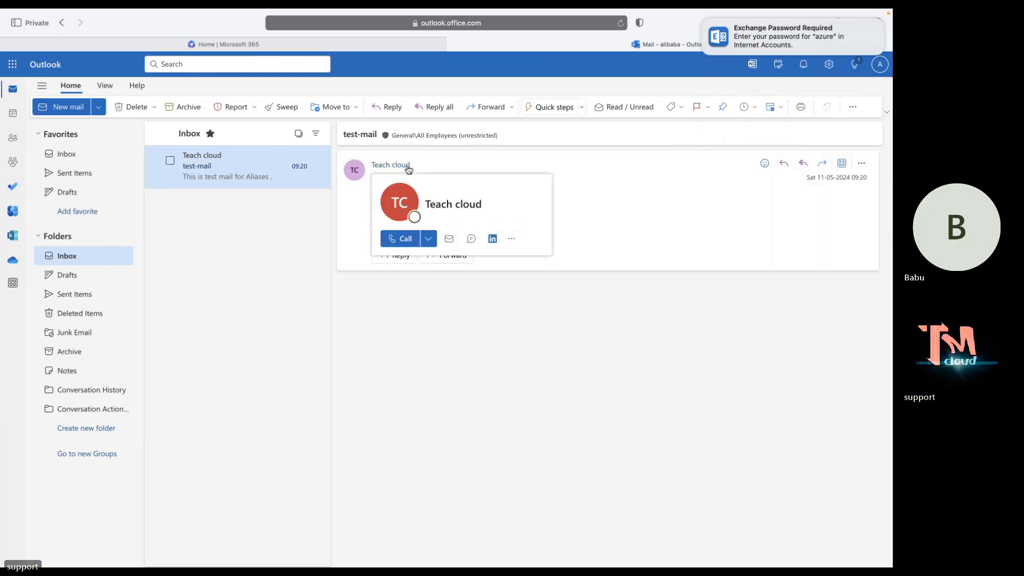
pyautogui.click(609, 197)
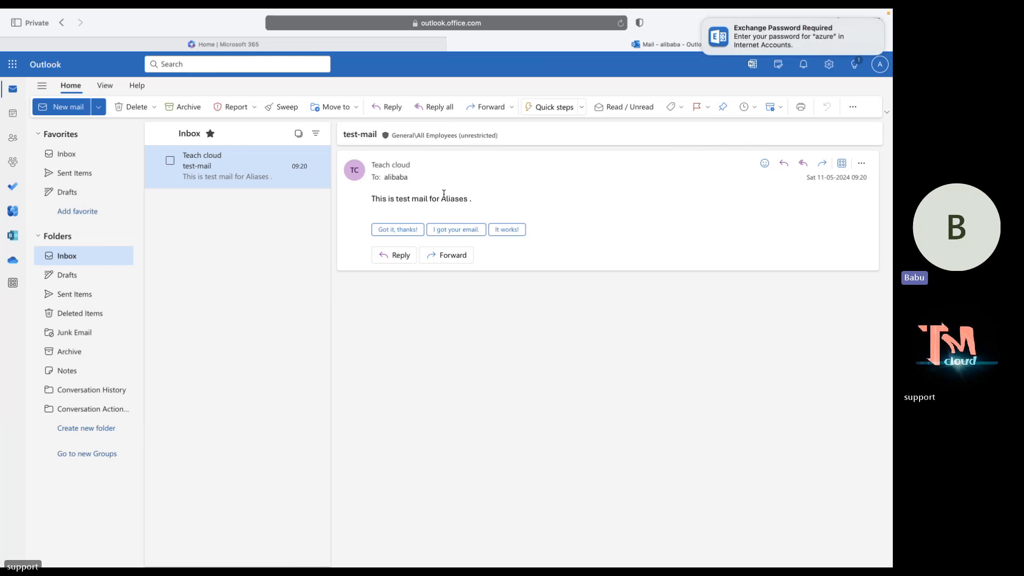
pyautogui.hotkey('ctrl', 'Right')
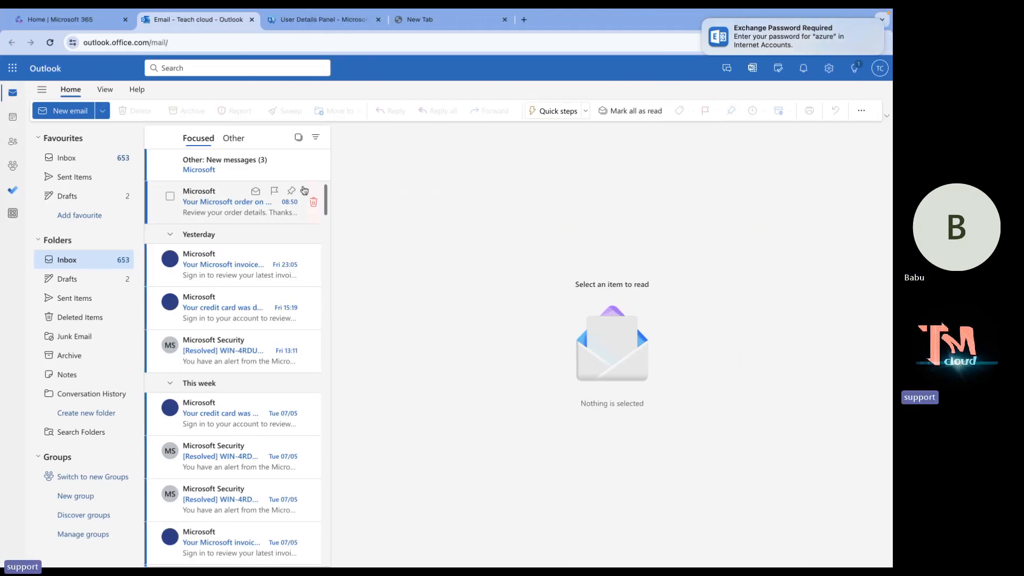
# Open the earlier test-mail in the sender's Sent Items folder.
pyautogui.click(298, 21)
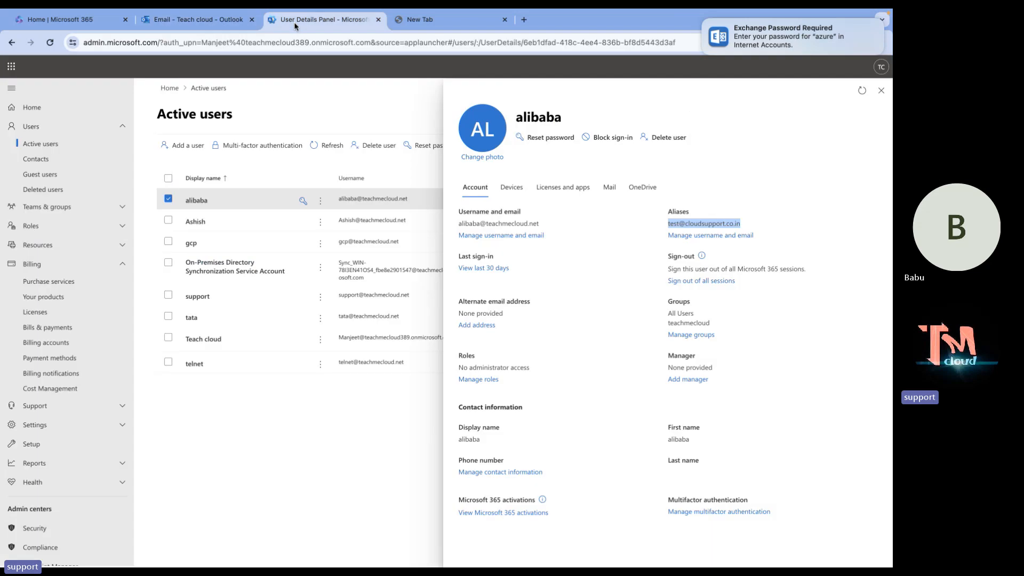
pyautogui.click(231, 20)
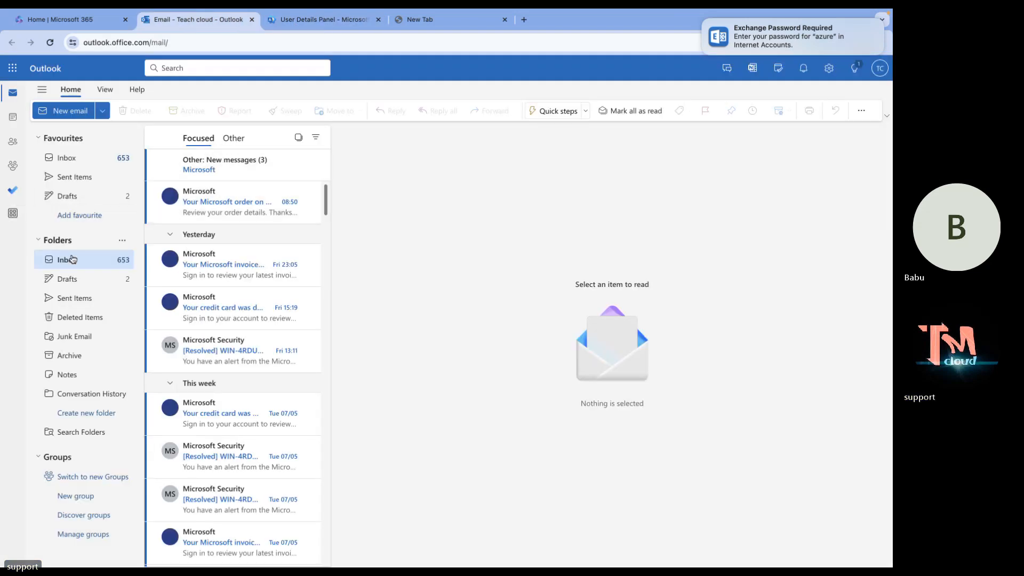
pyautogui.click(69, 298)
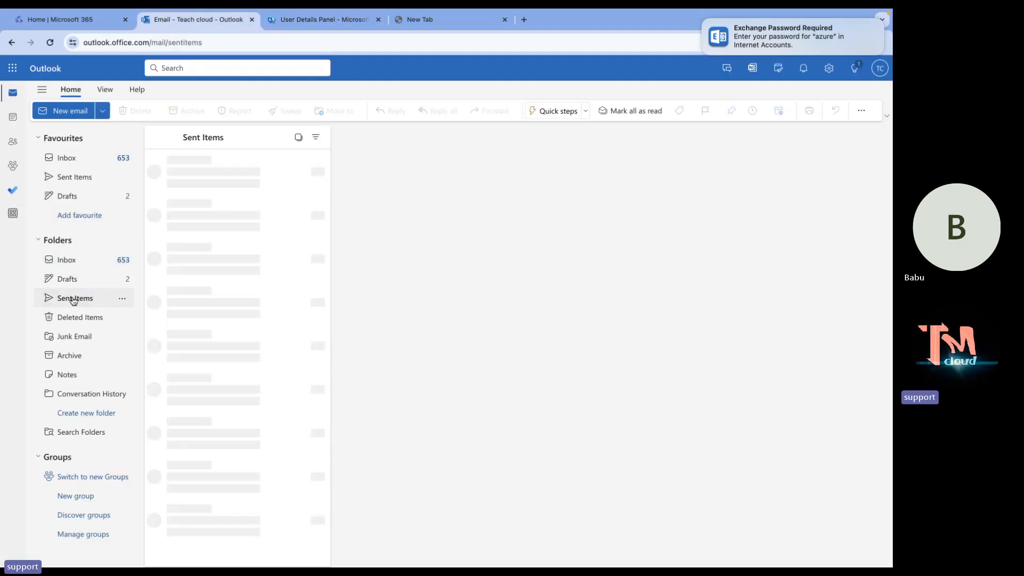
pyautogui.click(227, 200)
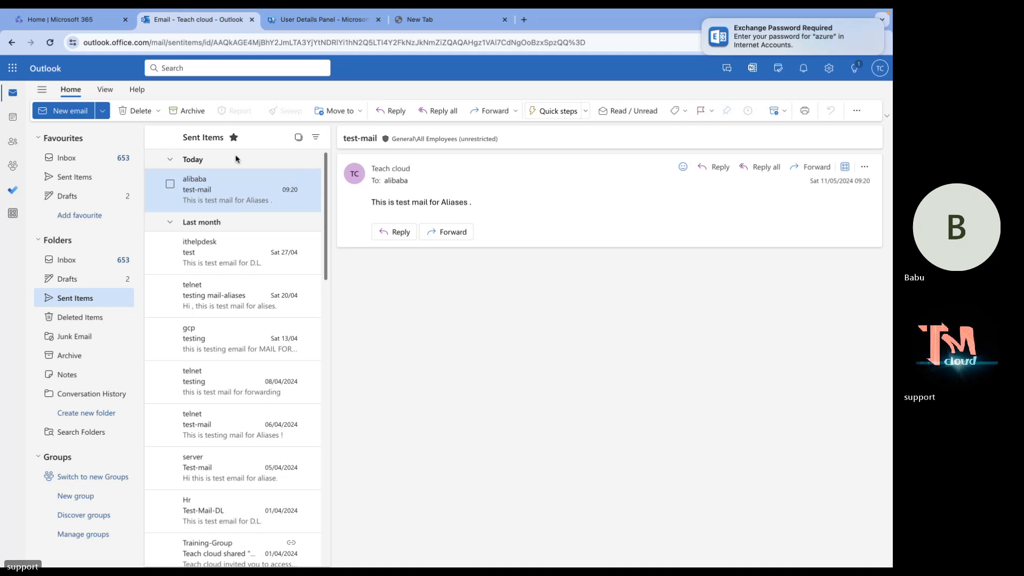
# Send 'test mail' with body 'testing' to the alias and open it in Sent Items.
pyautogui.click(63, 110)
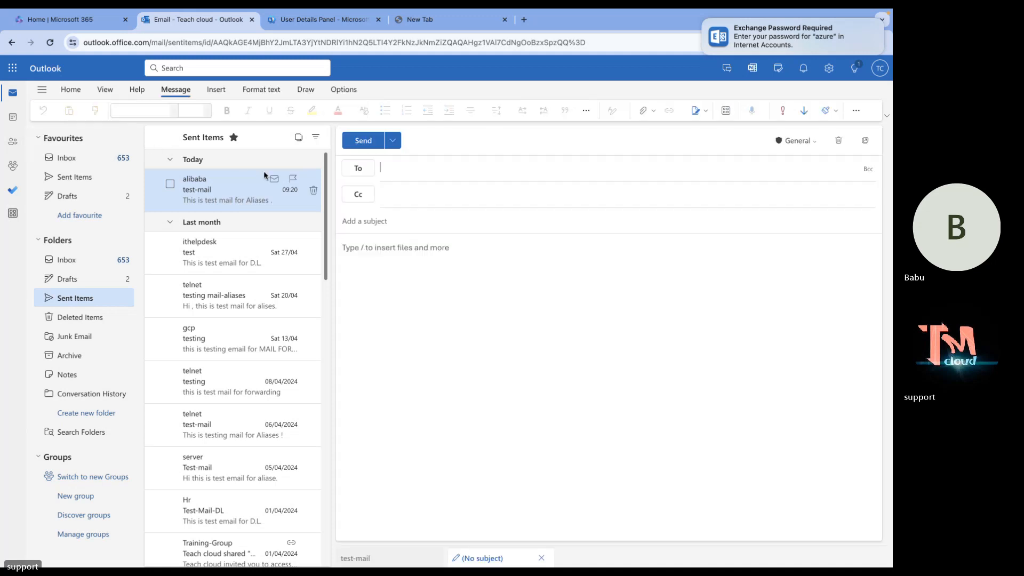
pyautogui.hotkey('ctrl', 'v')
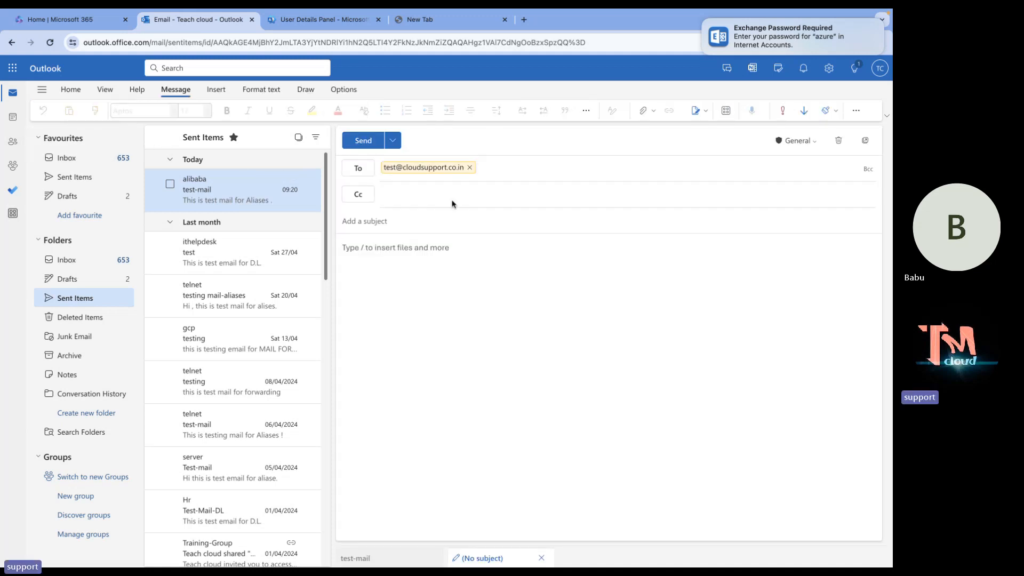
pyautogui.click(405, 197)
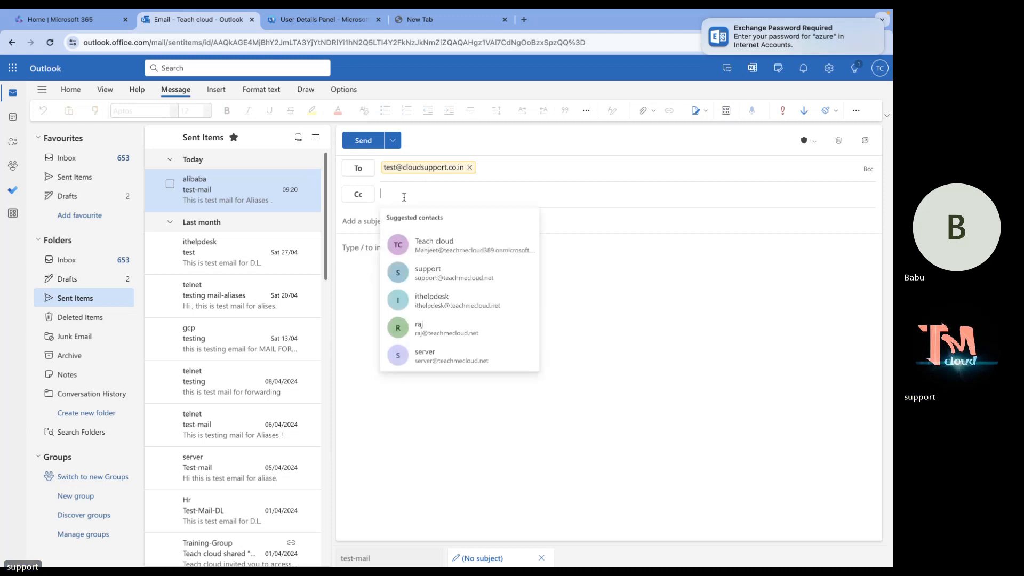
pyautogui.click(366, 220)
pyautogui.write('test')
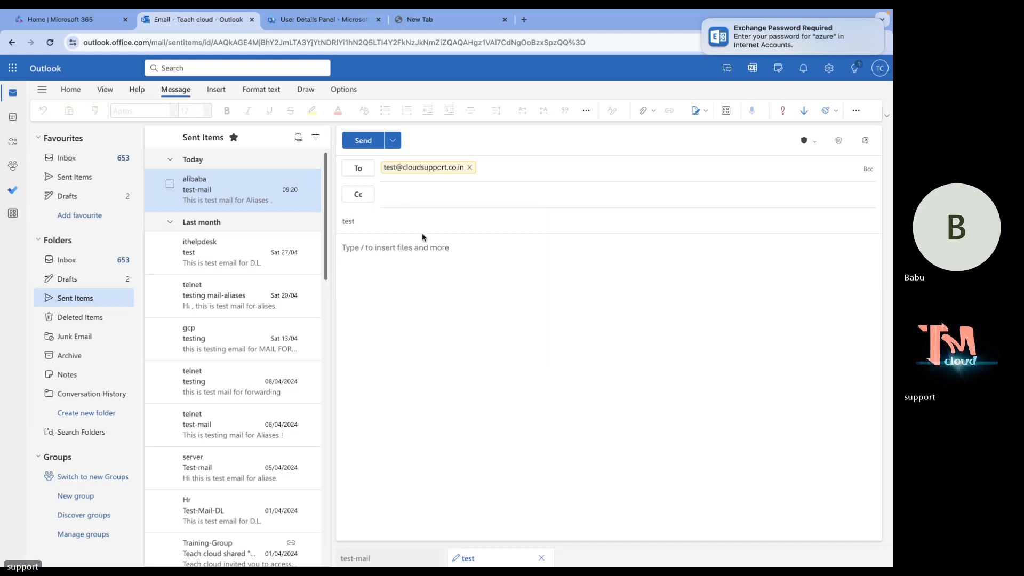
pyautogui.click(403, 298)
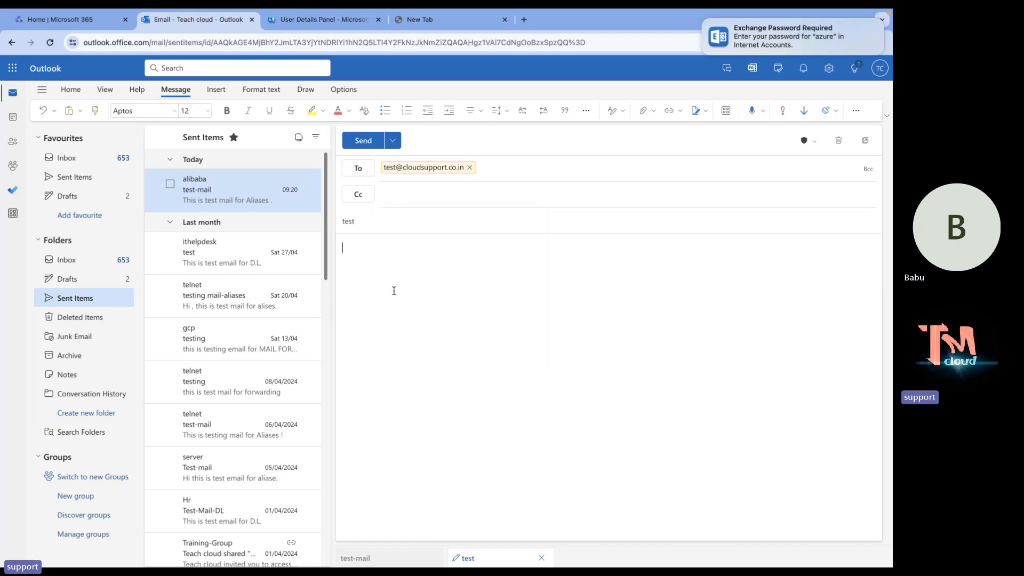
pyautogui.click(397, 222)
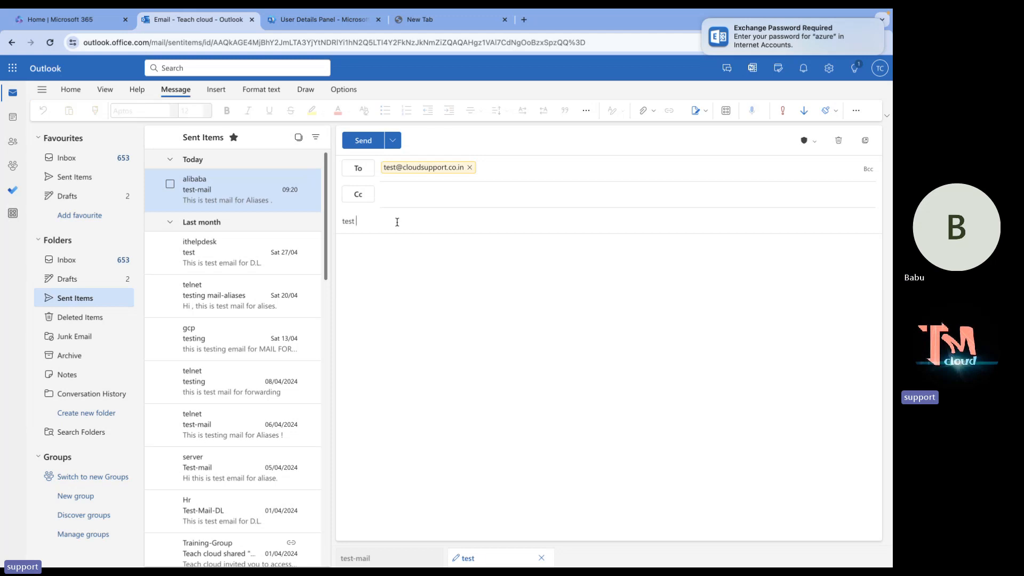
pyautogui.write('mail')
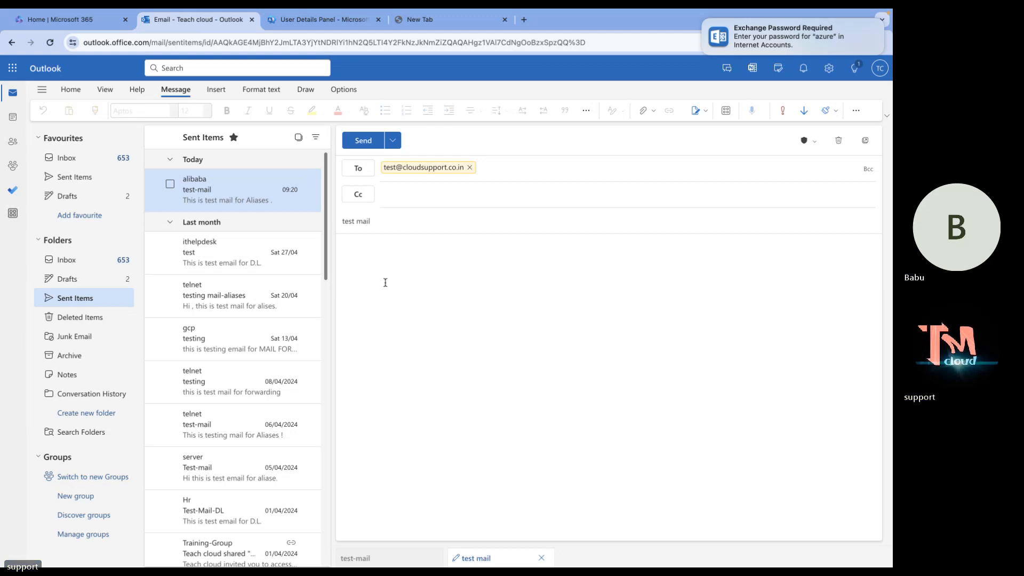
pyautogui.click(385, 282)
pyautogui.write('test')
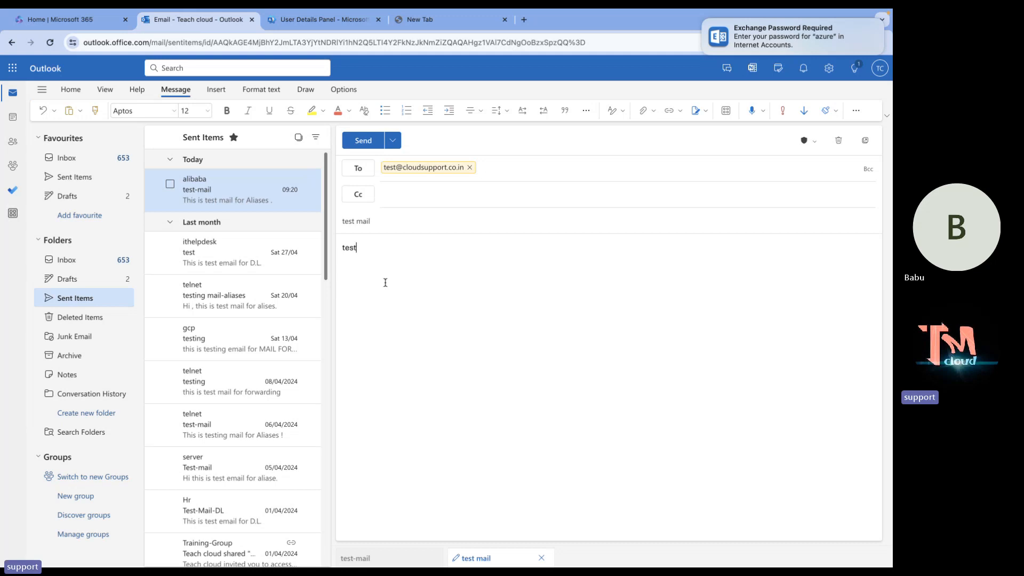
pyautogui.write('ing')
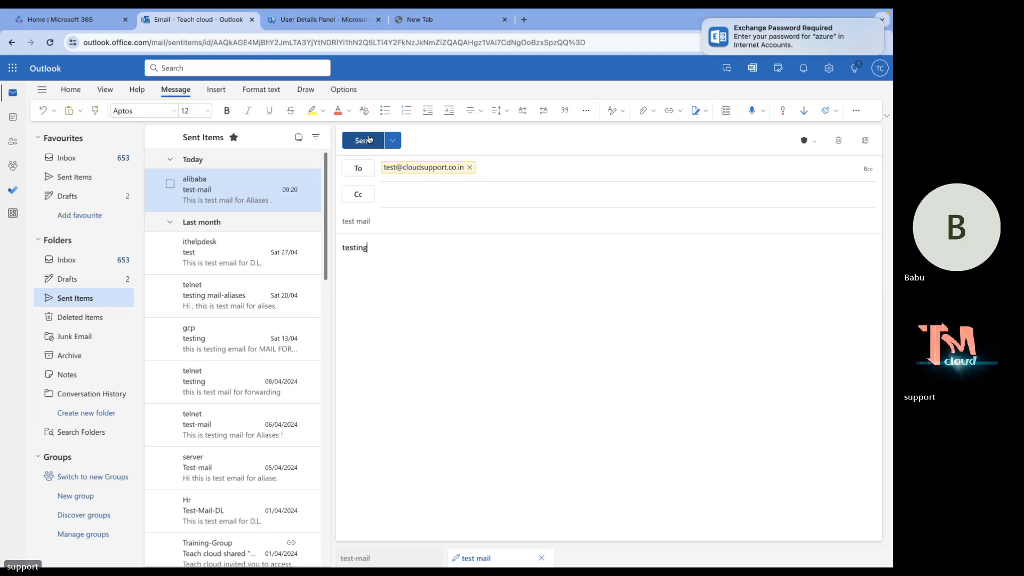
pyautogui.click(369, 139)
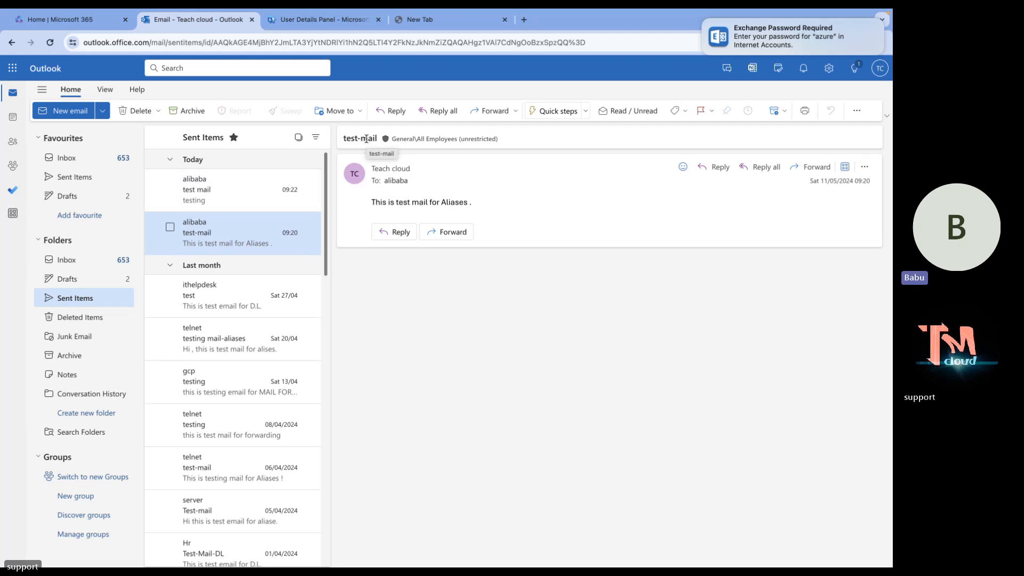
pyautogui.click(229, 196)
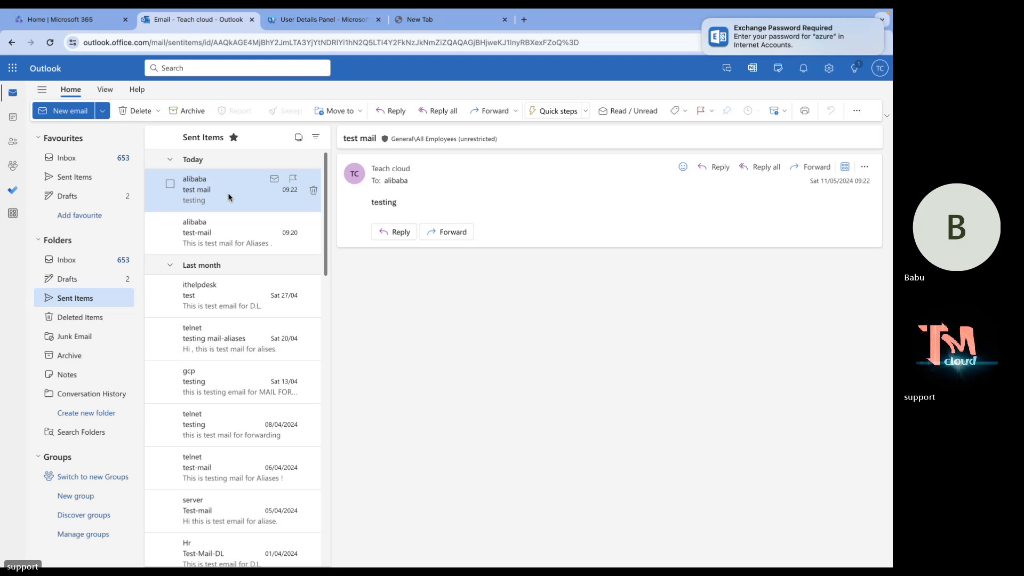
# In alibaba's mailbox, open the arrived 'test mail' message, then return to the Inbox list.
pyautogui.hotkey('ctrl', 'Left')
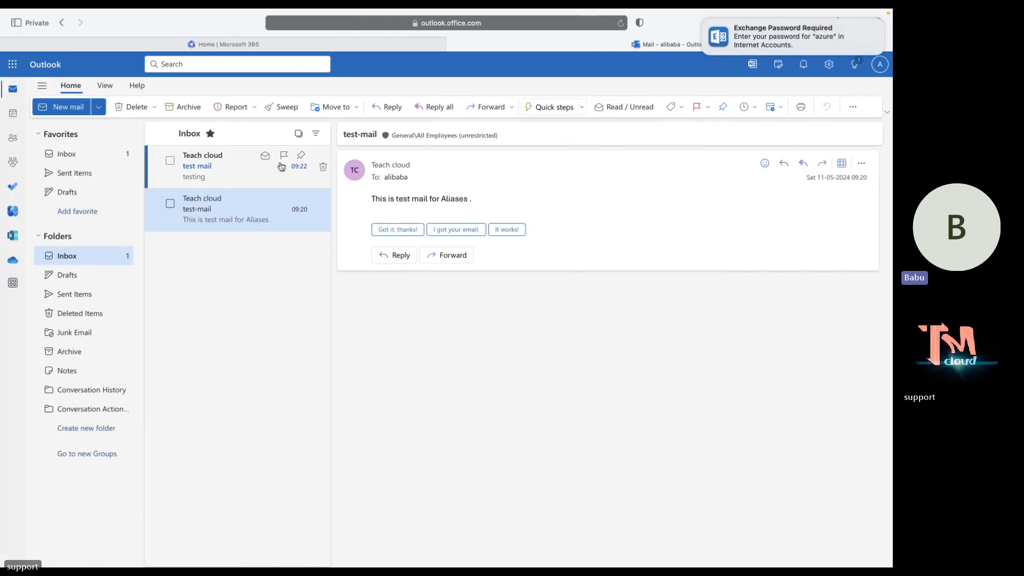
pyautogui.click(224, 166)
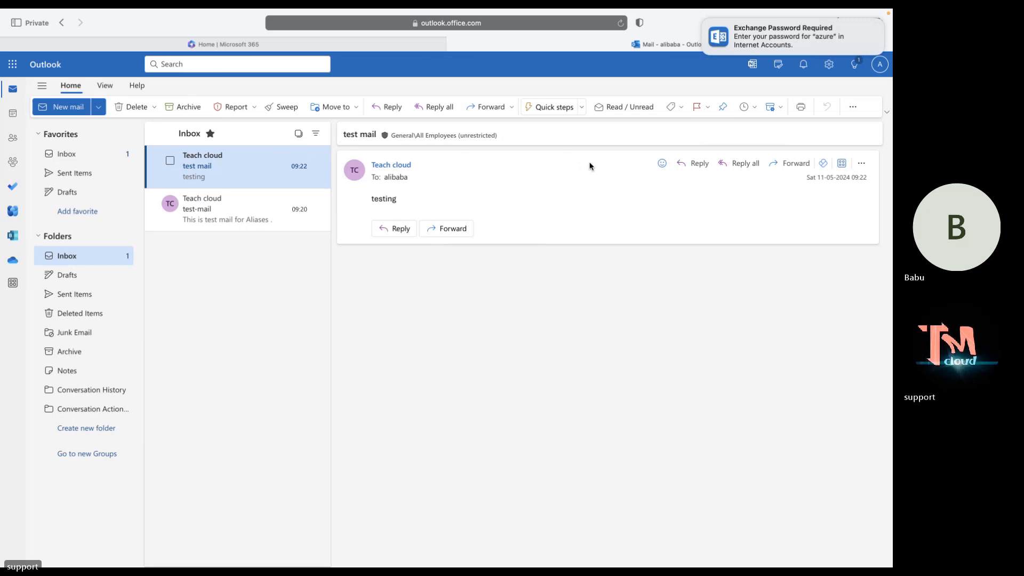
pyautogui.click(83, 160)
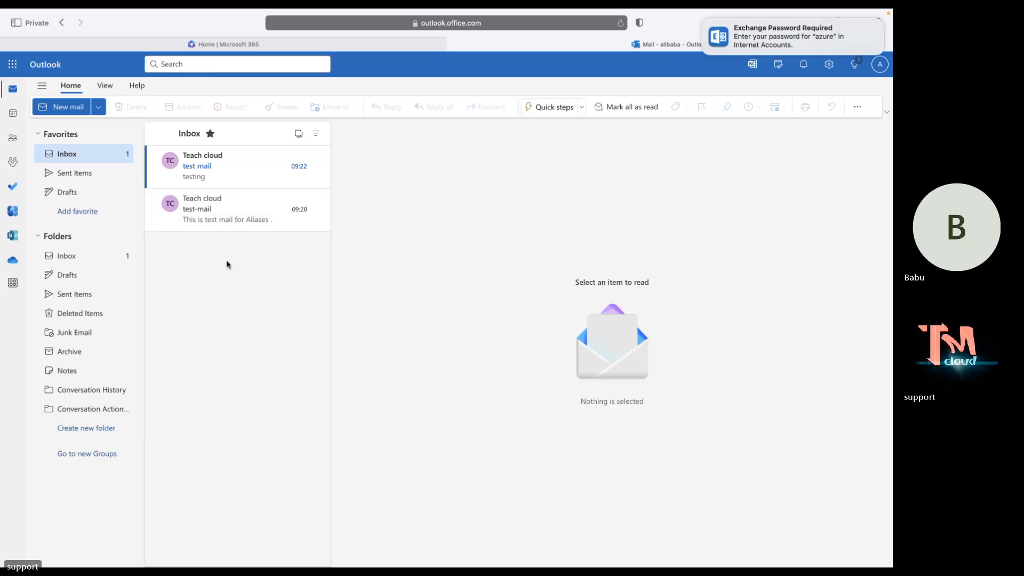
# Bring the Teams meeting window forward and open its chat panel.
pyautogui.hotkey('ctrl', 'Right')
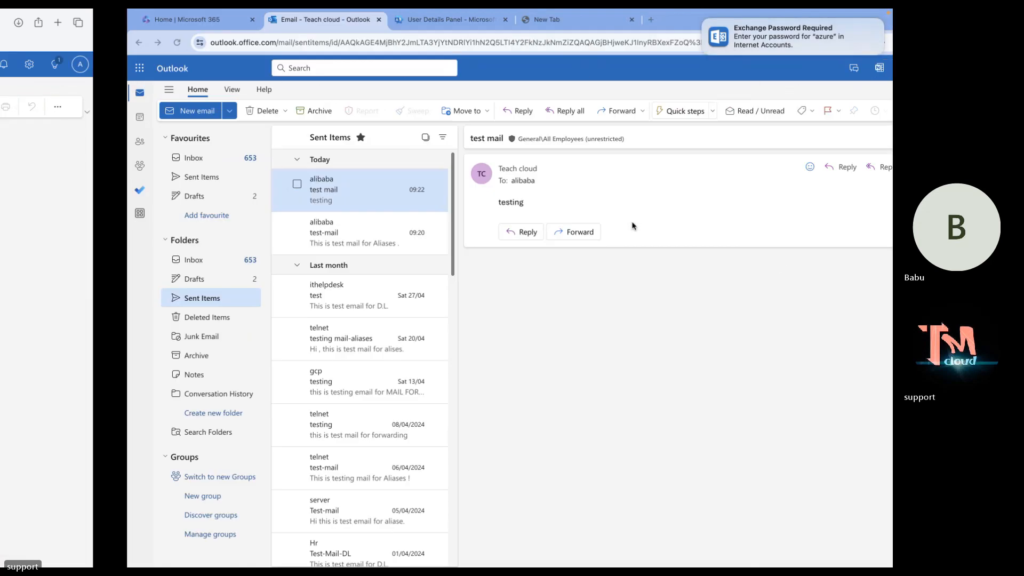
pyautogui.hotkey('ctrl', 'Right')
pyautogui.hotkey('ctrl', 'Left')
pyautogui.hotkey('ctrl', 'Left')
pyautogui.hotkey('ctrl', 'Left')
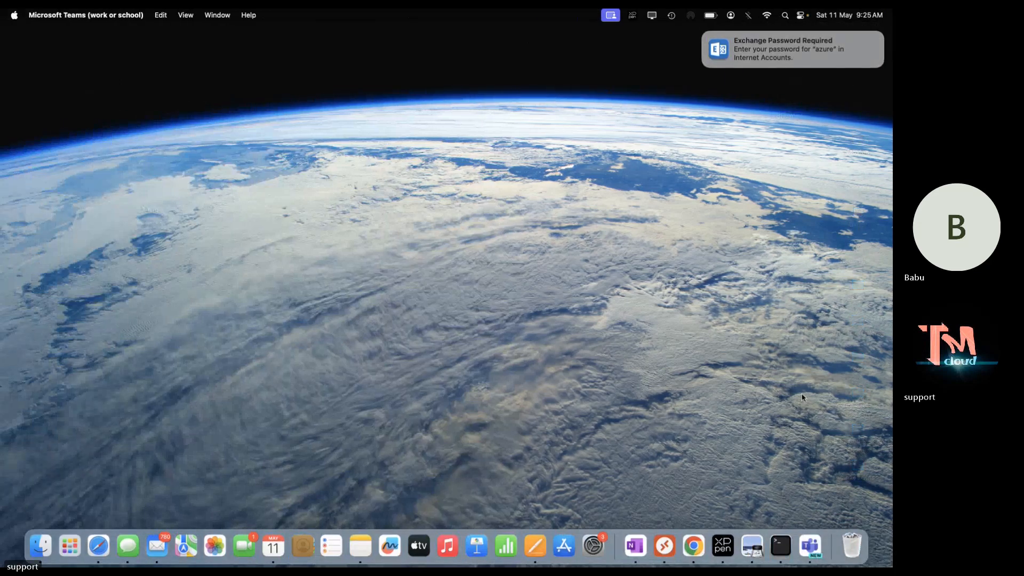
pyautogui.click(884, 405)
pyautogui.hotkey('ctrl', 'Left')
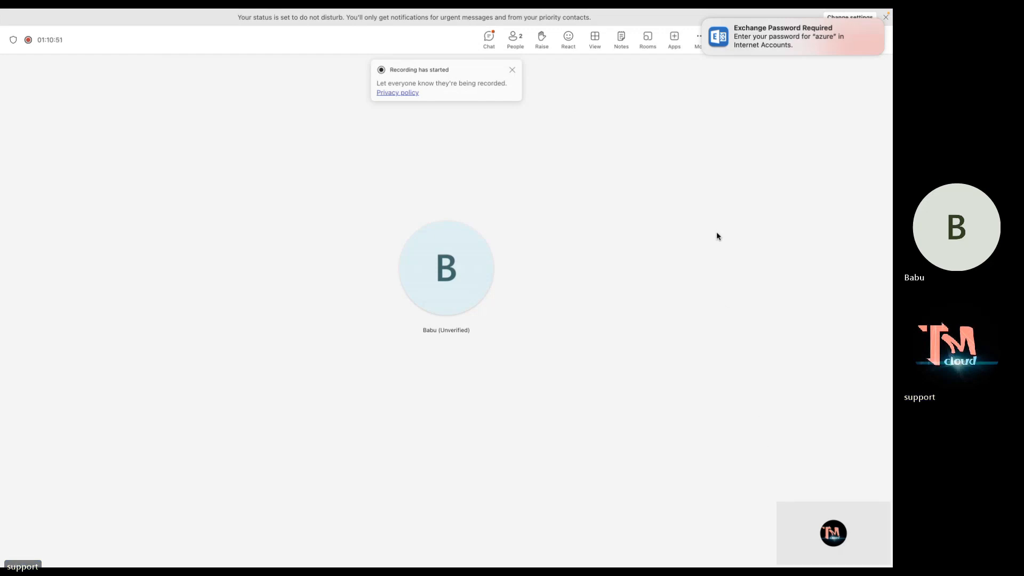
pyautogui.click(489, 50)
pyautogui.click(487, 51)
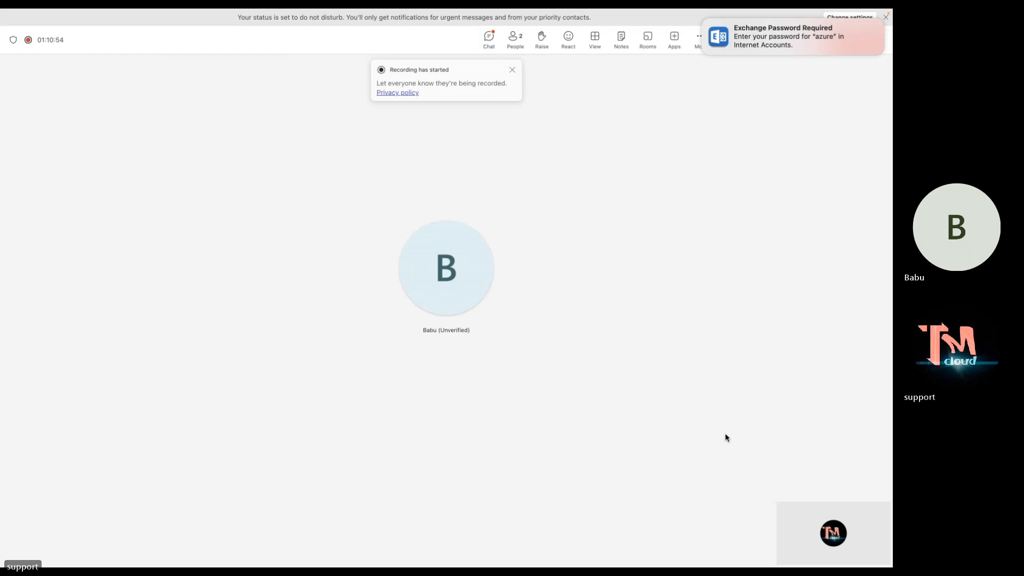
pyautogui.click(489, 48)
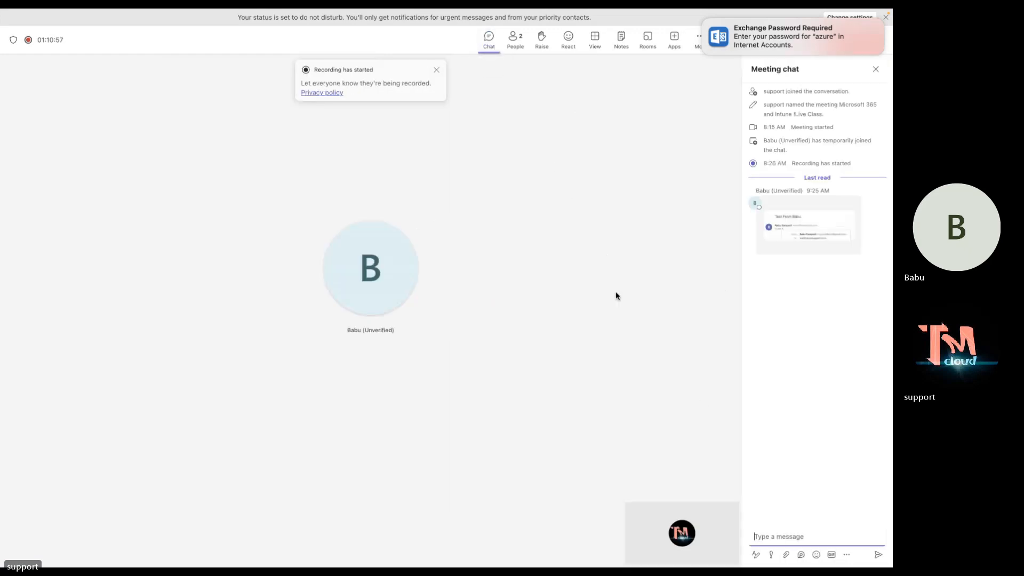
# Paste the alias e-mail address into the meeting chat, send it, and return to Outlook.
pyautogui.press('super+v')
pyautogui.press('Return')
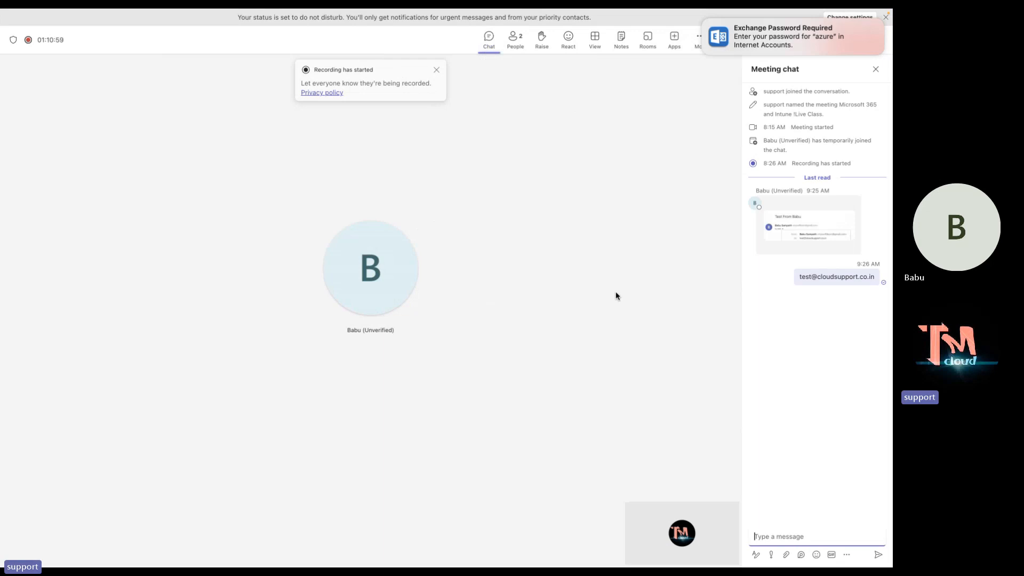
pyautogui.hotkey('ctrl', 'Left')
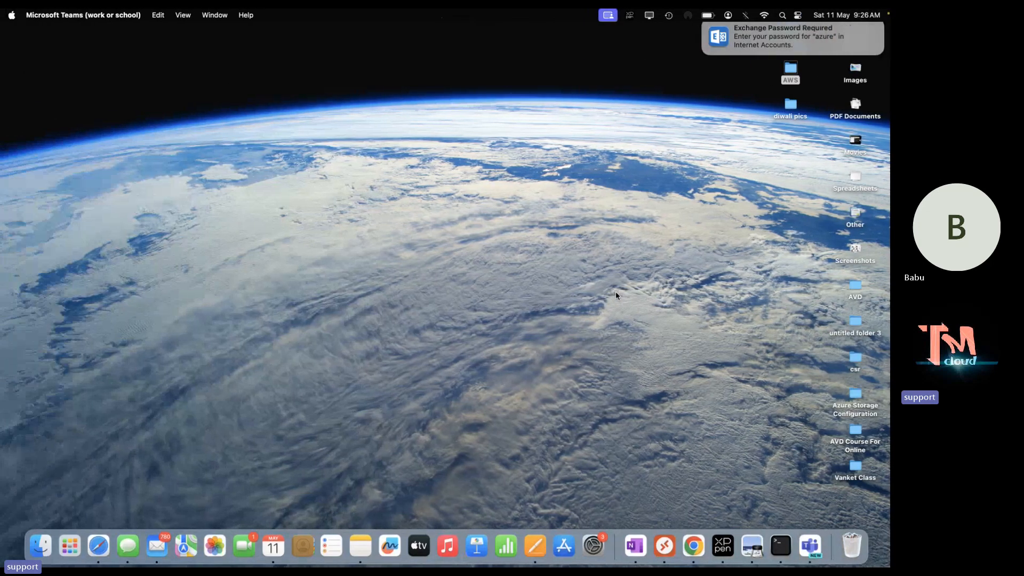
pyautogui.hotkey('ctrl', 'Right')
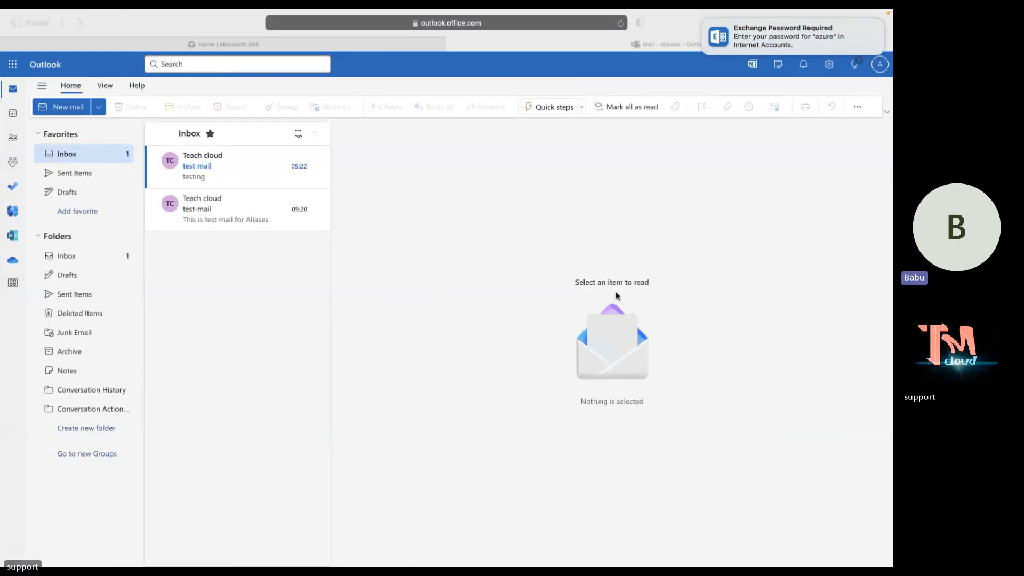
# Reload alibaba's Outlook inbox for new mail, then go back to Teach cloud's Outlook.
pyautogui.click(619, 24)
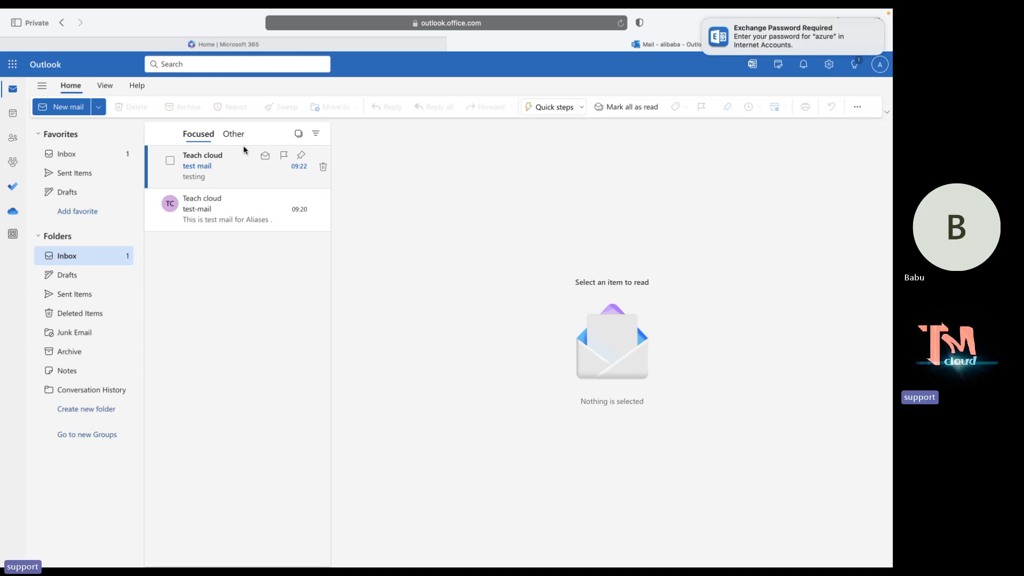
pyautogui.hotkey('ctrl', 'Right')
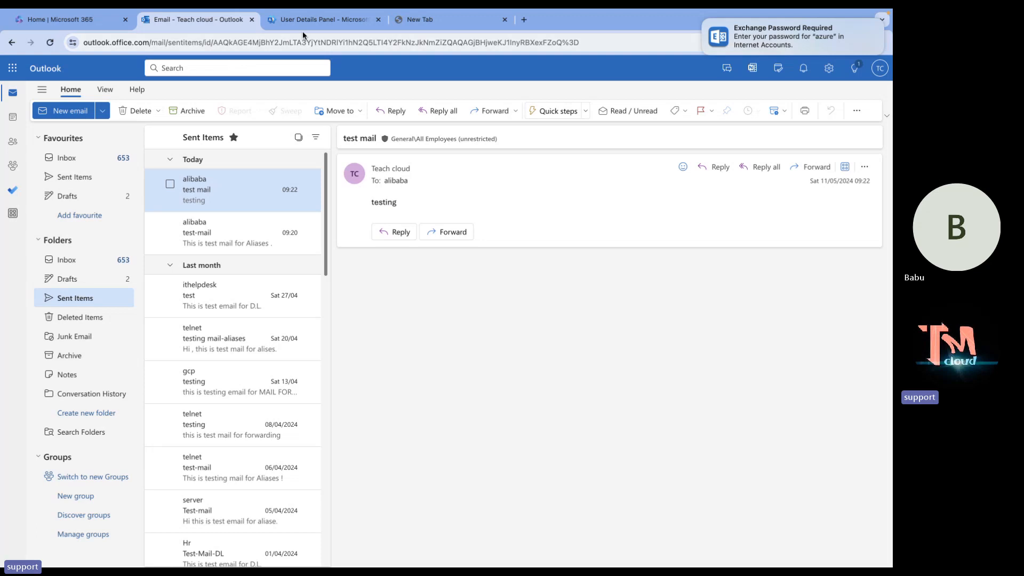
pyautogui.click(305, 24)
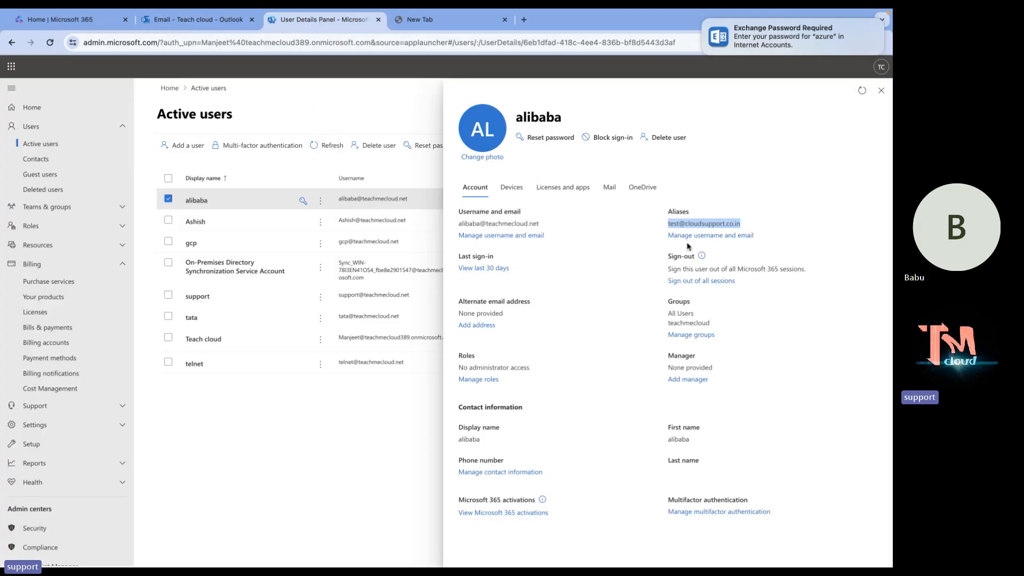
pyautogui.click(718, 236)
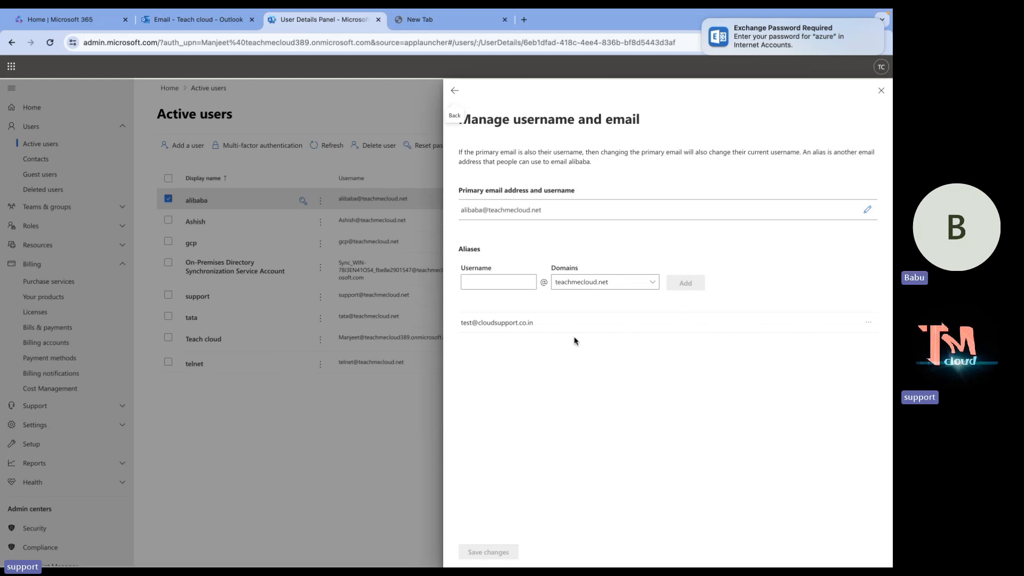
pyautogui.click(872, 326)
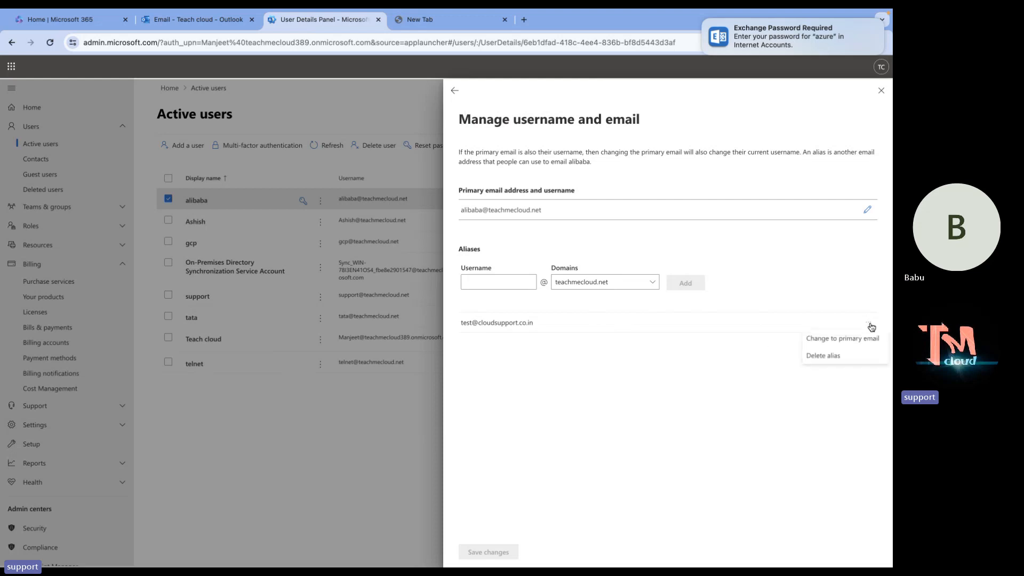
pyautogui.click(827, 355)
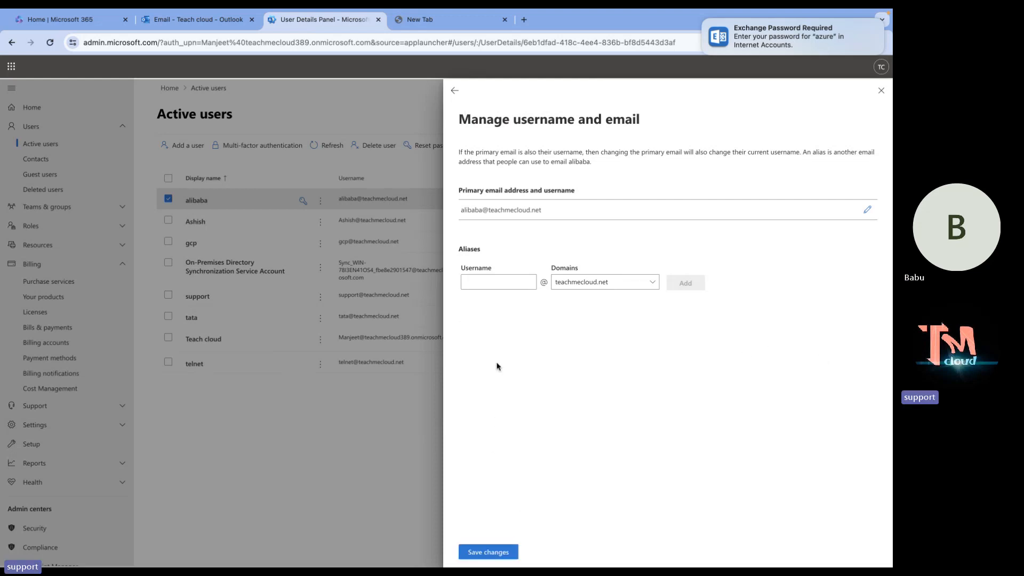
pyautogui.click(492, 552)
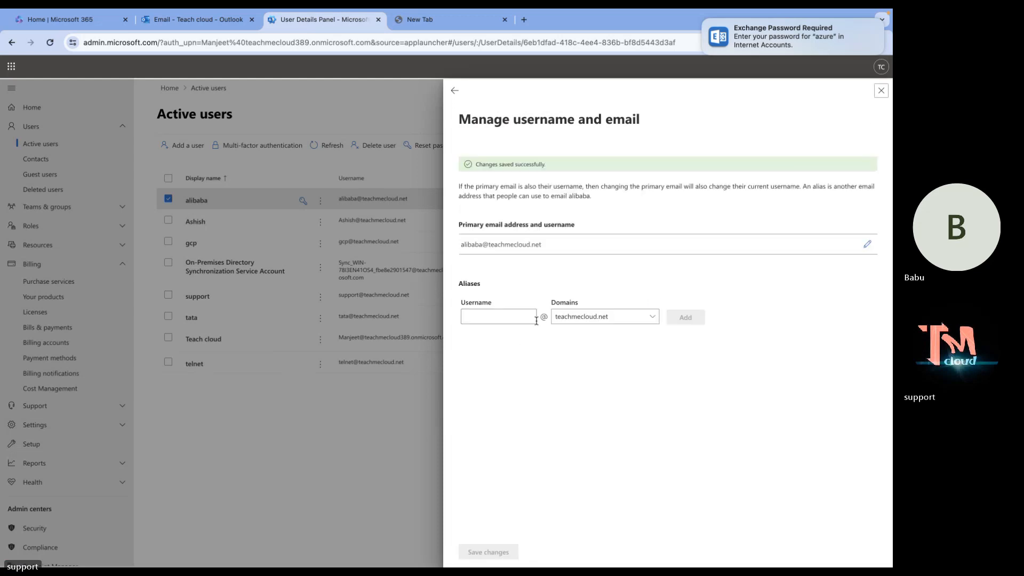
# Add 'alibaba01' as alibaba's teachmecloud.net alias after 'test' is rejected, and save.
pyautogui.click(504, 313)
pyautogui.write('test')
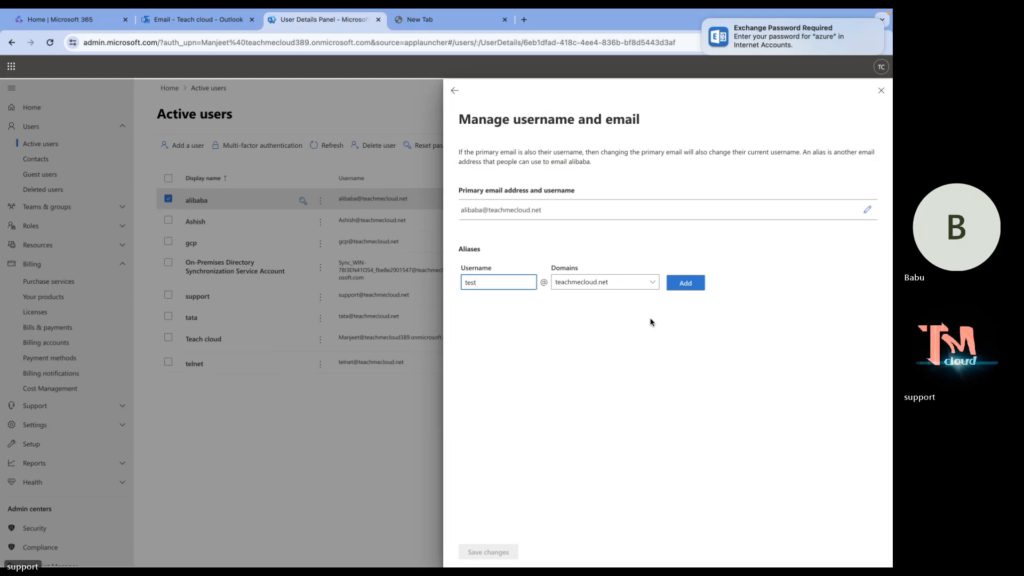
pyautogui.click(687, 288)
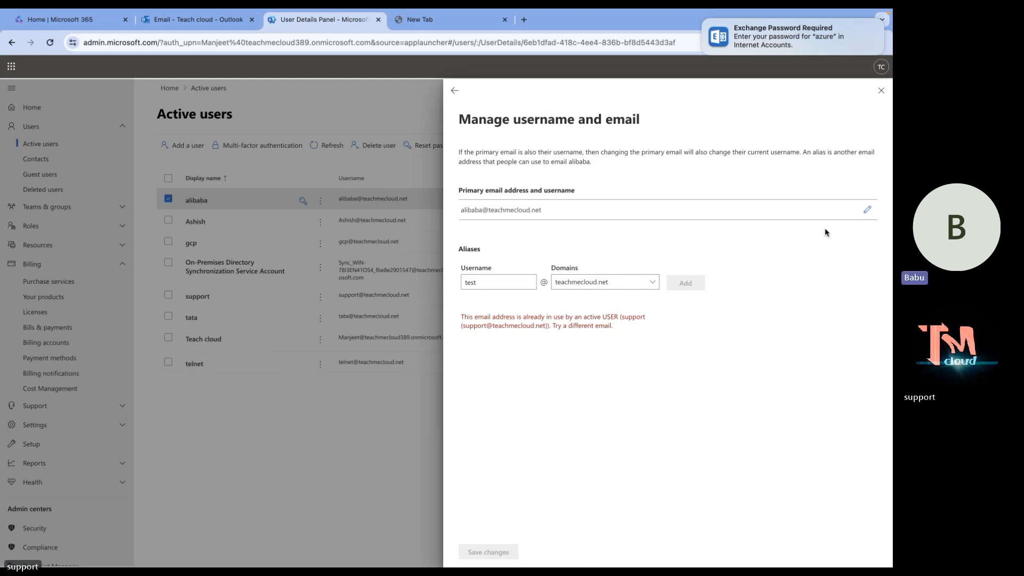
pyautogui.doubleClick(488, 278)
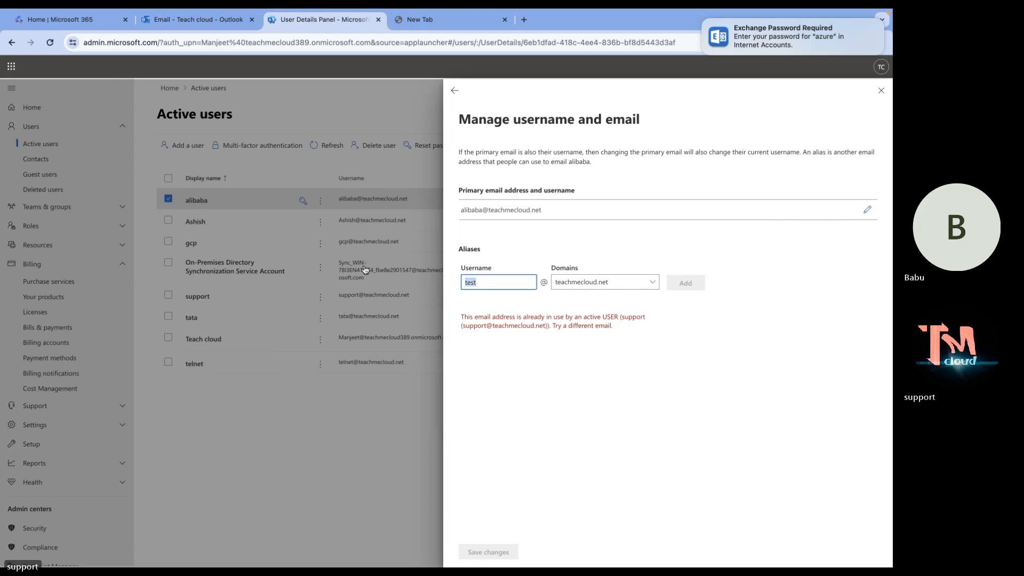
pyautogui.write('alib')
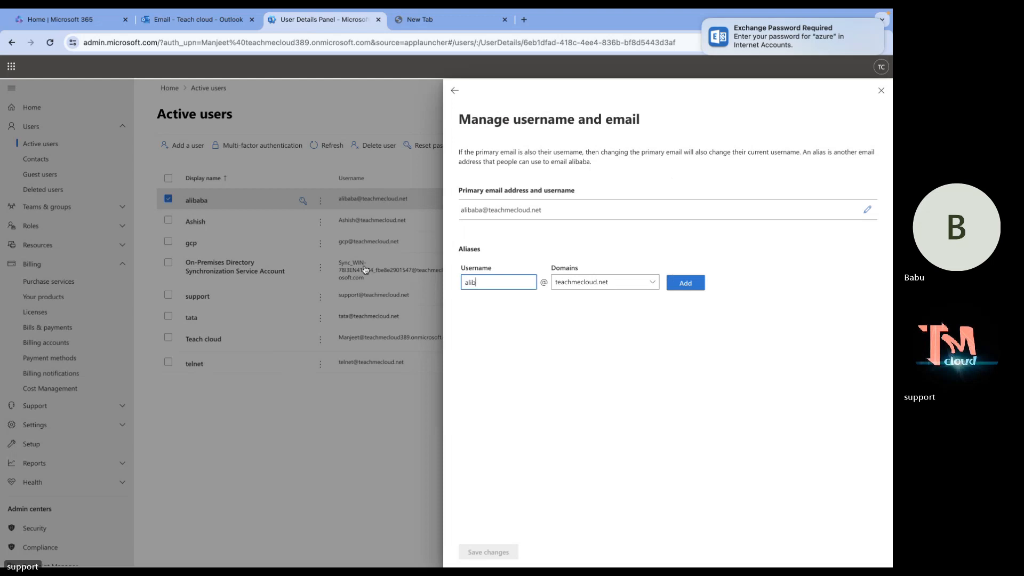
pyautogui.write('aba')
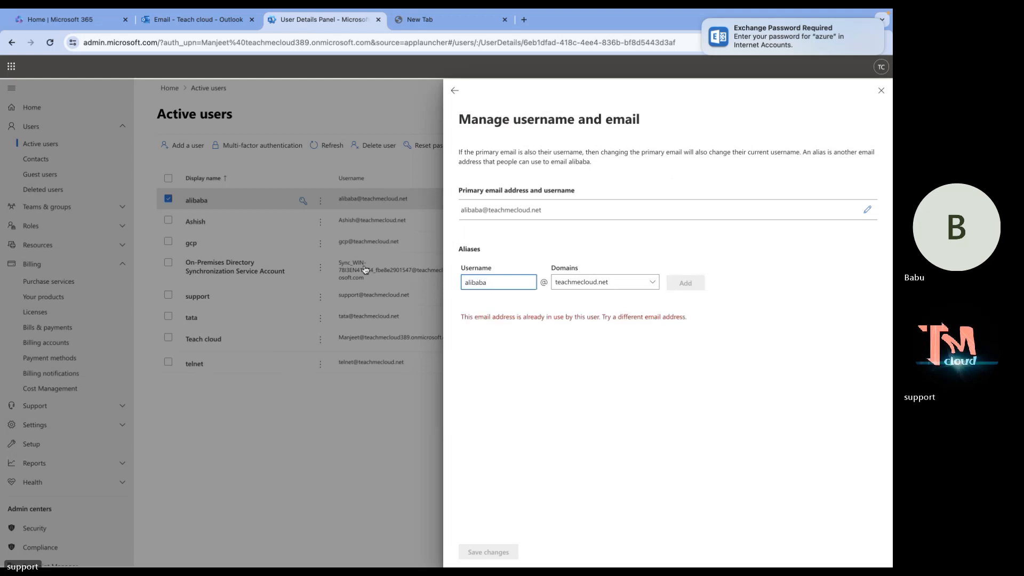
pyautogui.write('01')
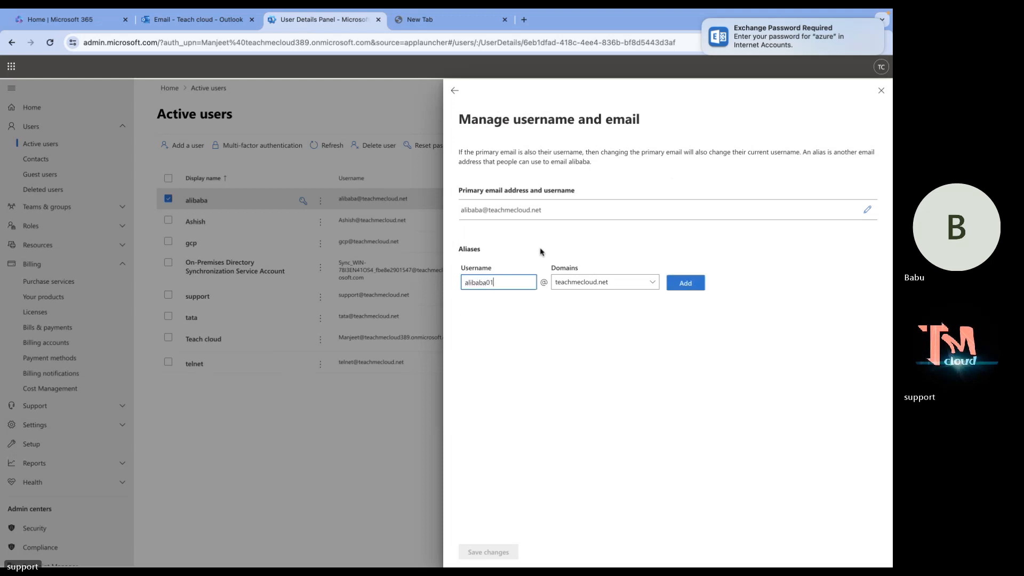
pyautogui.click(699, 282)
pyautogui.click(511, 550)
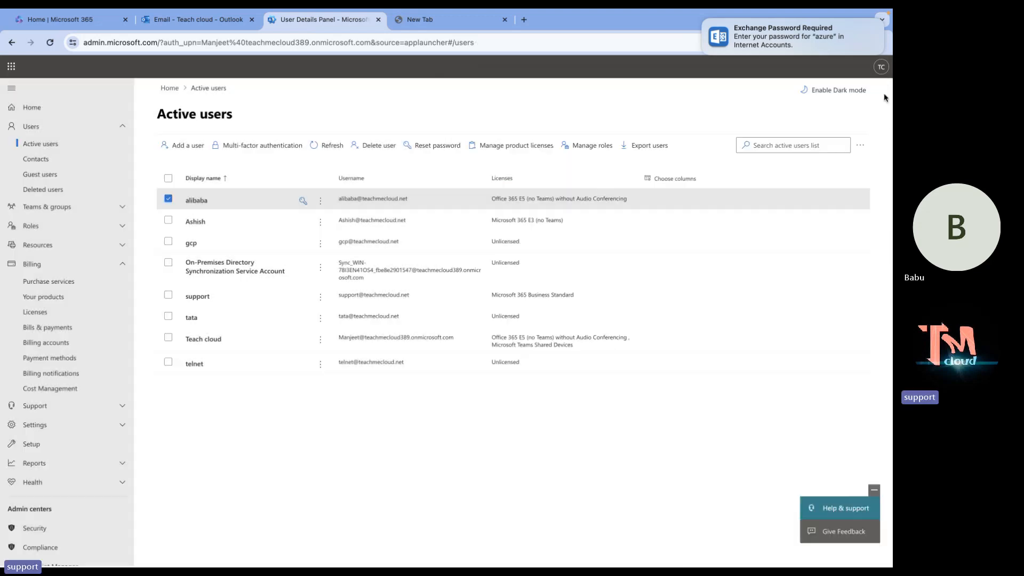
# Close the alias settings panel and open the newly arrived test message in alibaba's inbox.
pyautogui.click(881, 91)
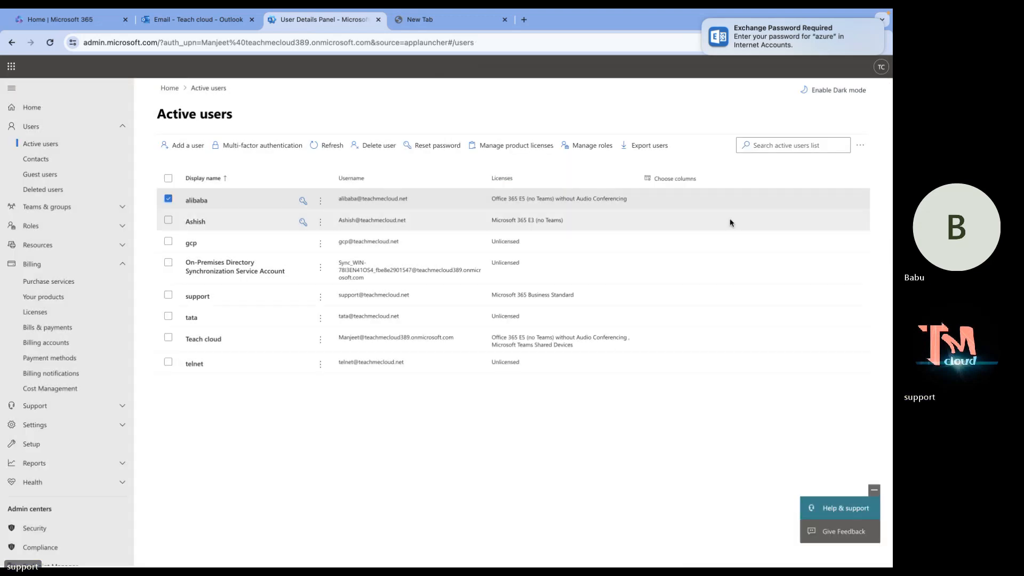
pyautogui.hotkey('ctrl', 'Left')
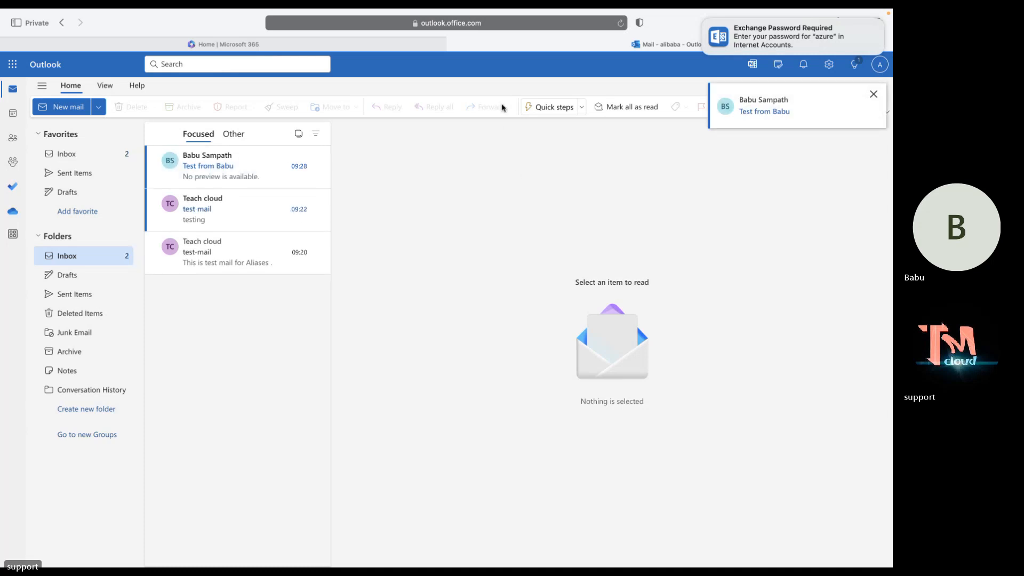
pyautogui.click(231, 172)
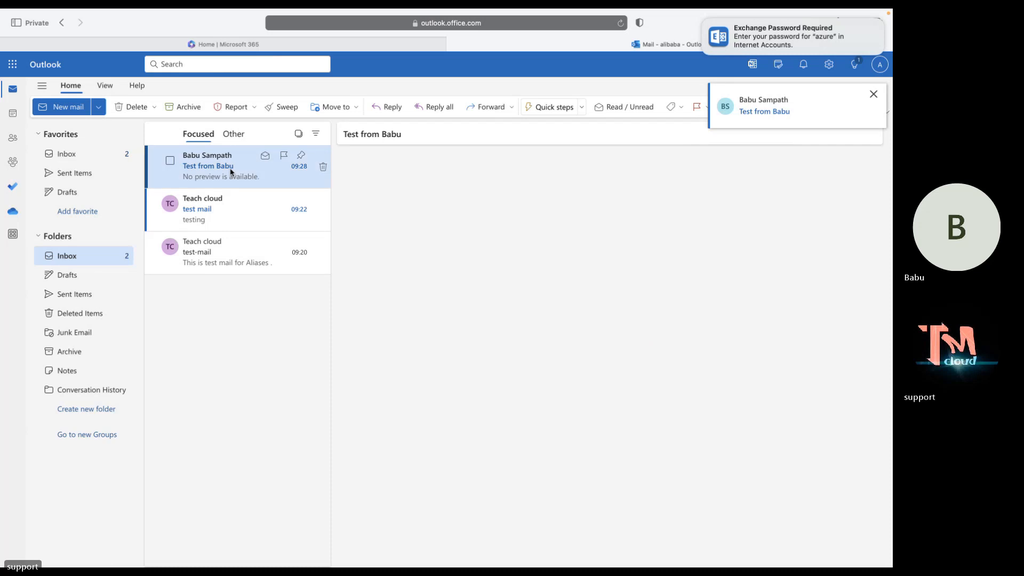
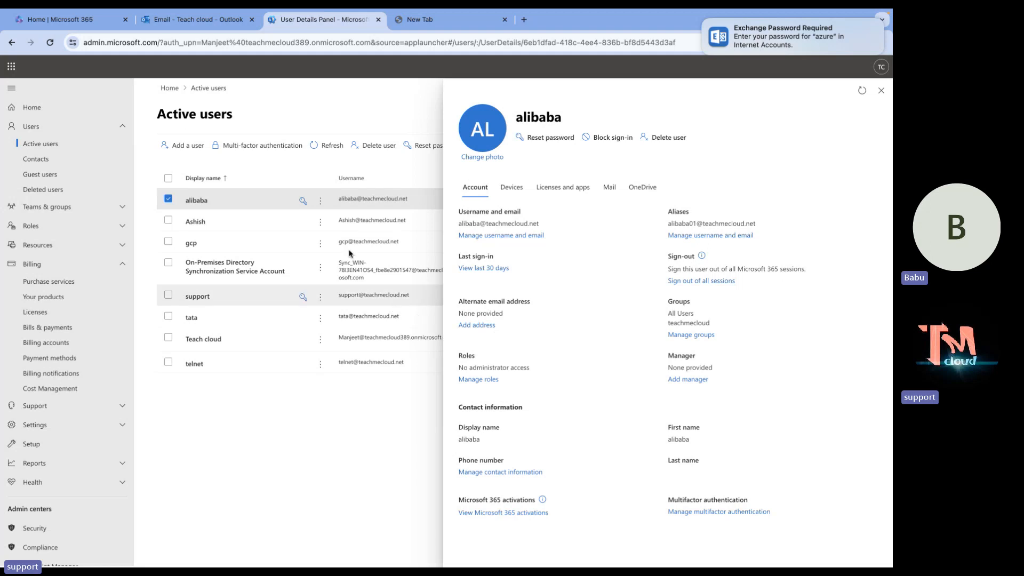
# Return to the browser and launch Add a user from the Active users toolbar.
pyautogui.hotkey('ctrl', 'Right')
pyautogui.hotkey('ctrl', 'Left')
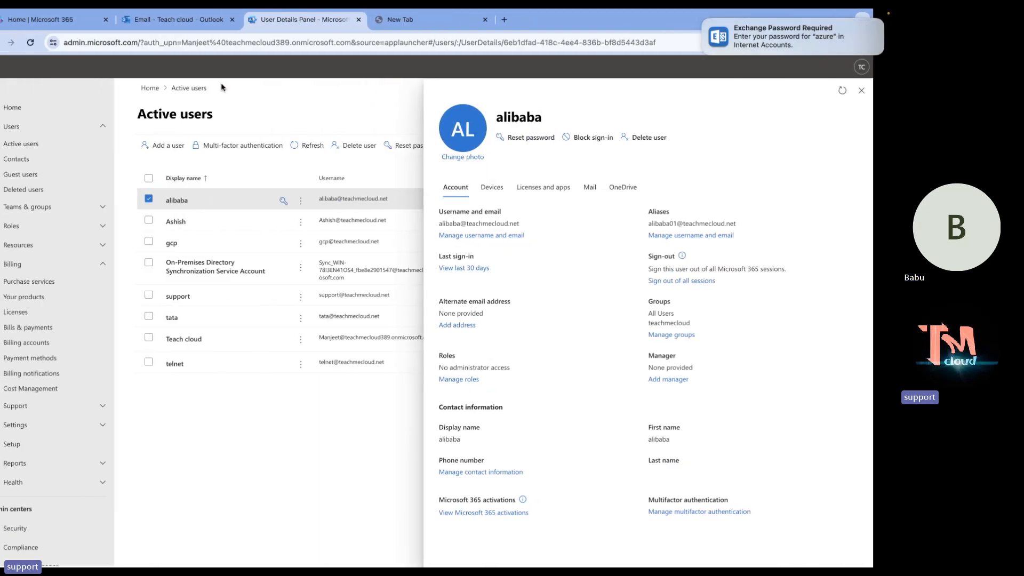
pyautogui.click(182, 145)
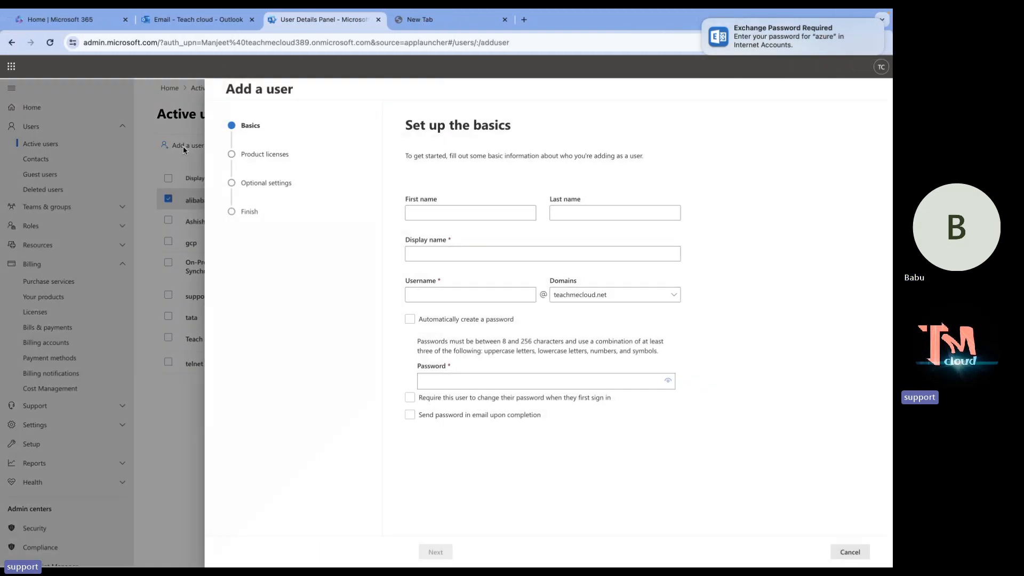
# Enter 'azure' as first name and username, plus a password for the new user.
pyautogui.click(442, 213)
pyautogui.write('azure')
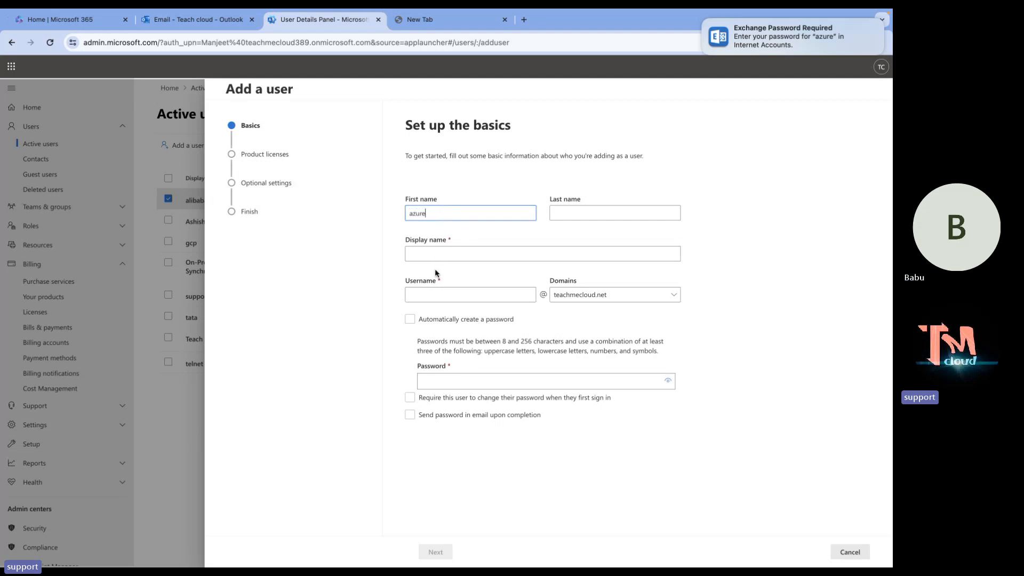
pyautogui.click(436, 293)
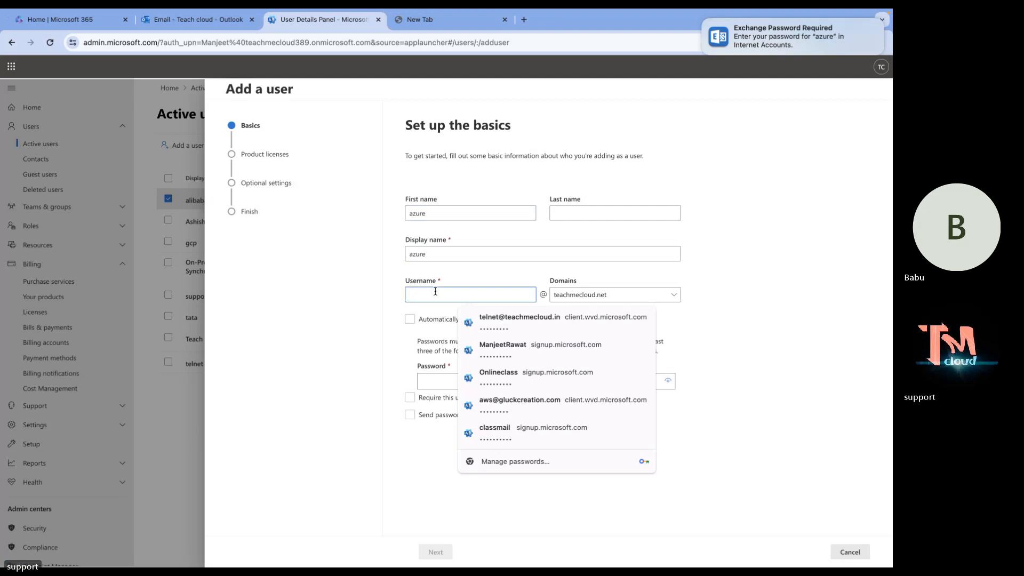
pyautogui.write('azure')
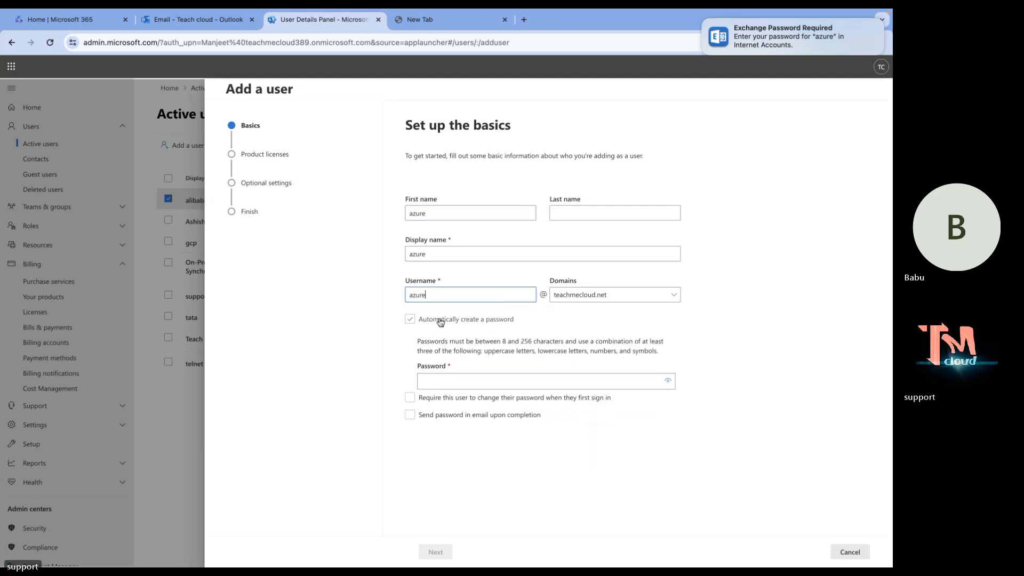
pyautogui.click(446, 381)
pyautogui.write('••••')
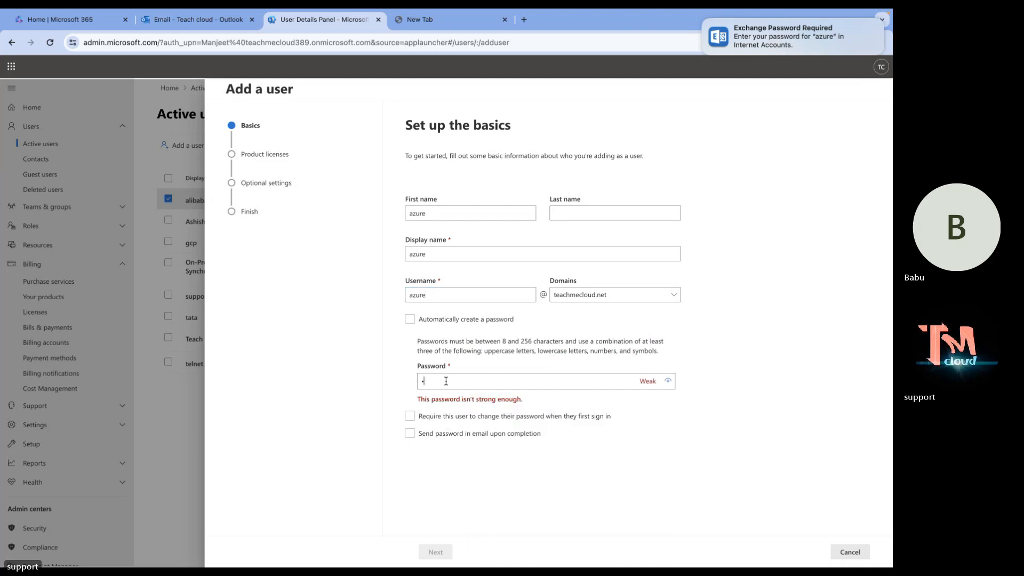
pyautogui.write('•••••')
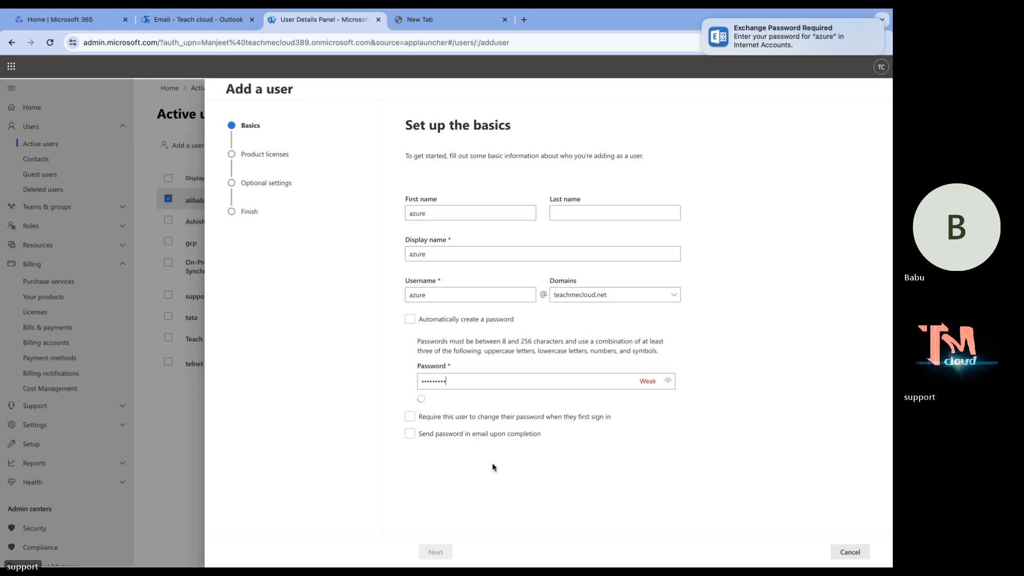
# Assign the Office 365 E5 (no Teams) without Audio Conferencing license and finish creating azure.
pyautogui.click(434, 552)
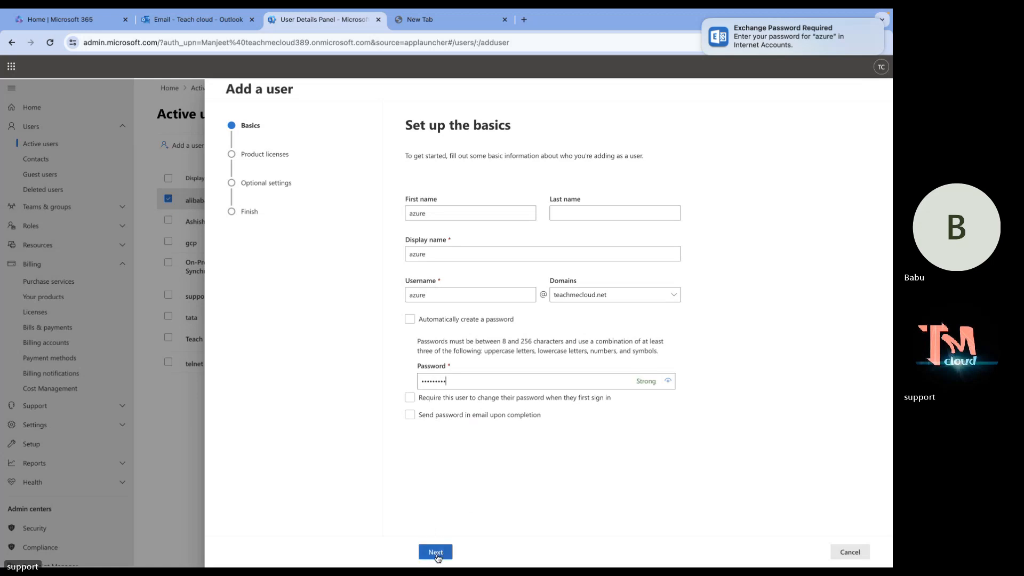
pyautogui.scroll(-1, 435, 447)
pyautogui.scroll(-1, 435, 447)
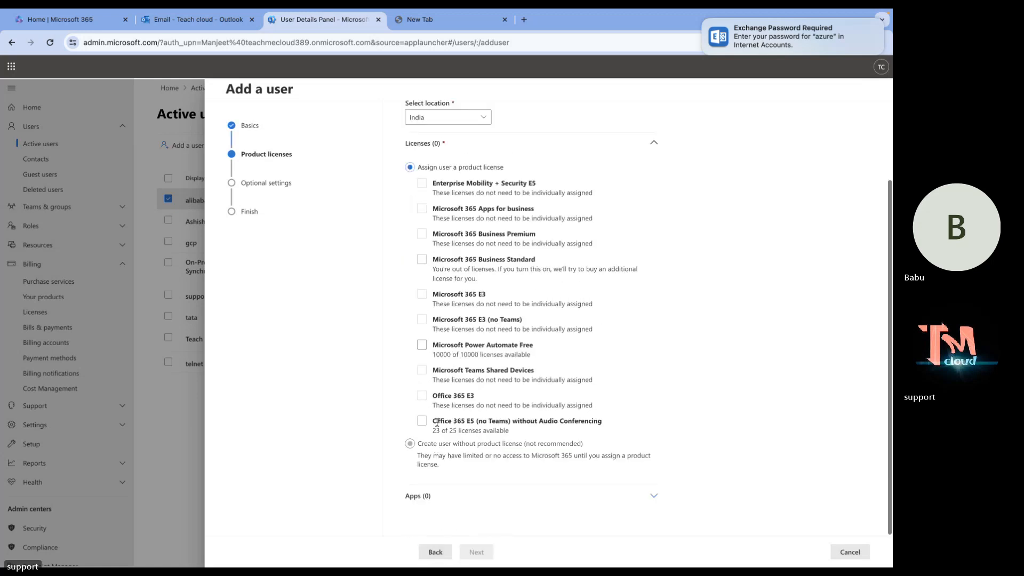
pyautogui.click(443, 421)
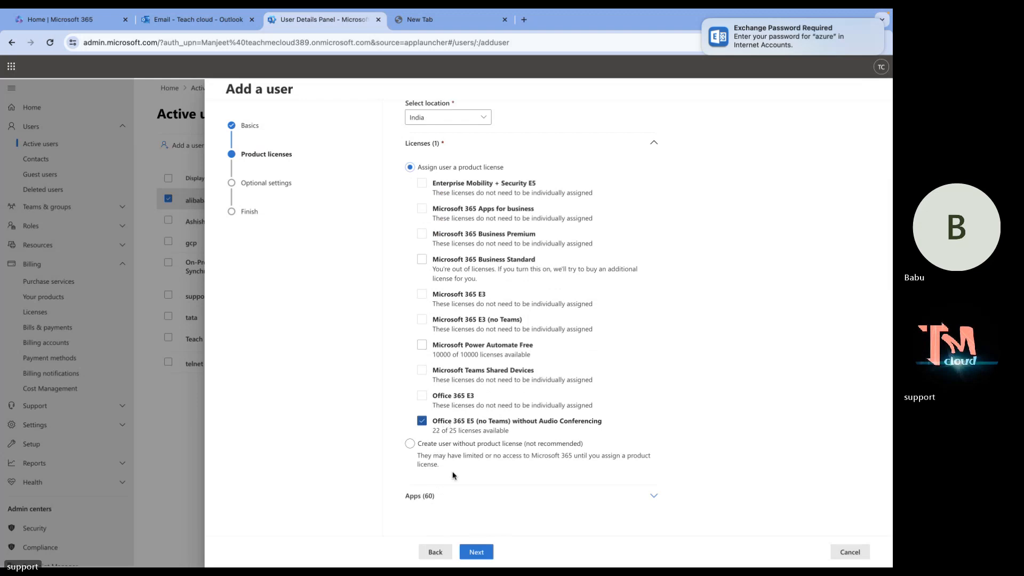
pyautogui.click(478, 551)
pyautogui.click(478, 552)
pyautogui.click(479, 553)
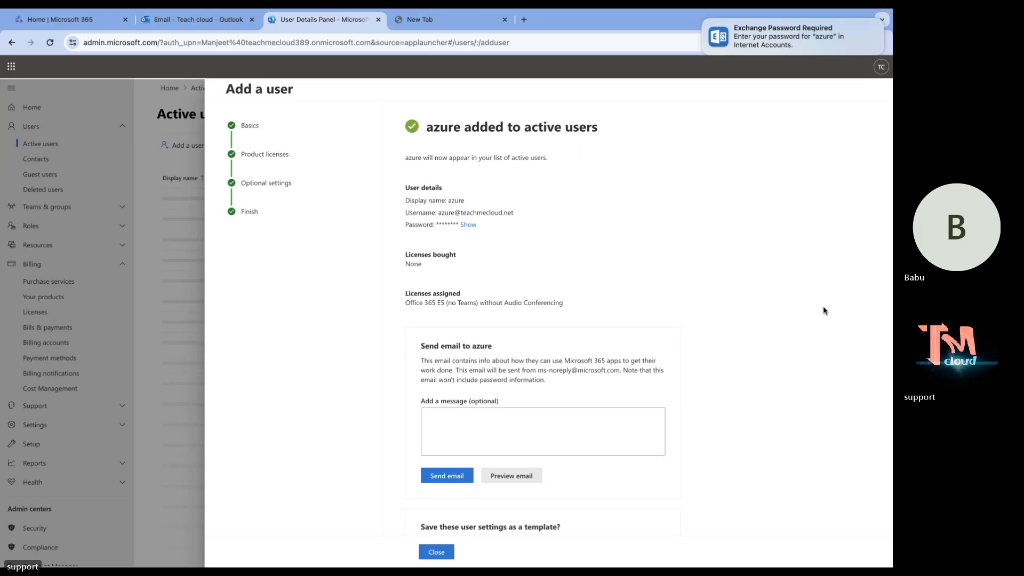
pyautogui.click(434, 550)
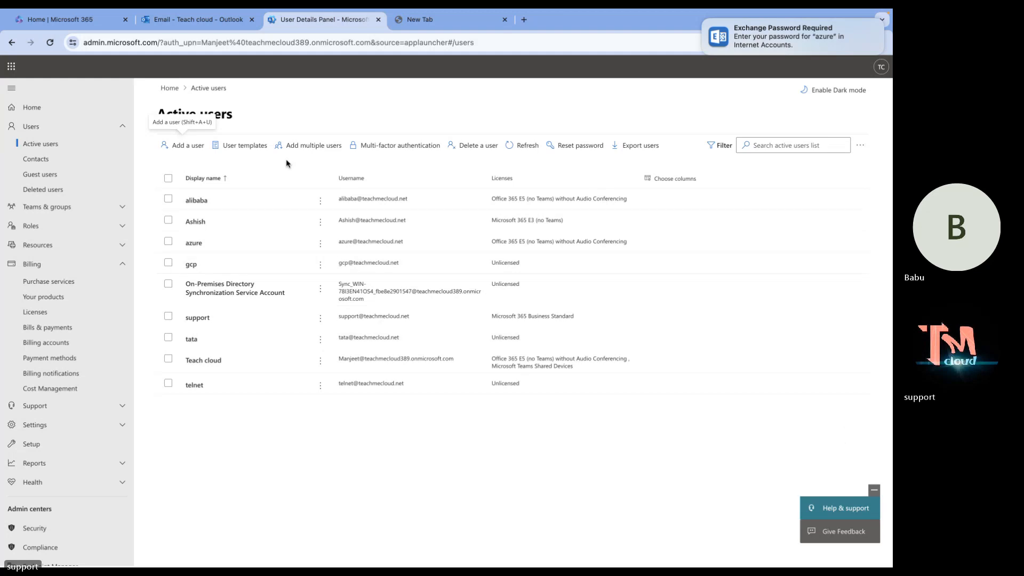
# Reload Active users, glance at the Outlook tab, and open alibaba's user details.
pyautogui.click(51, 42)
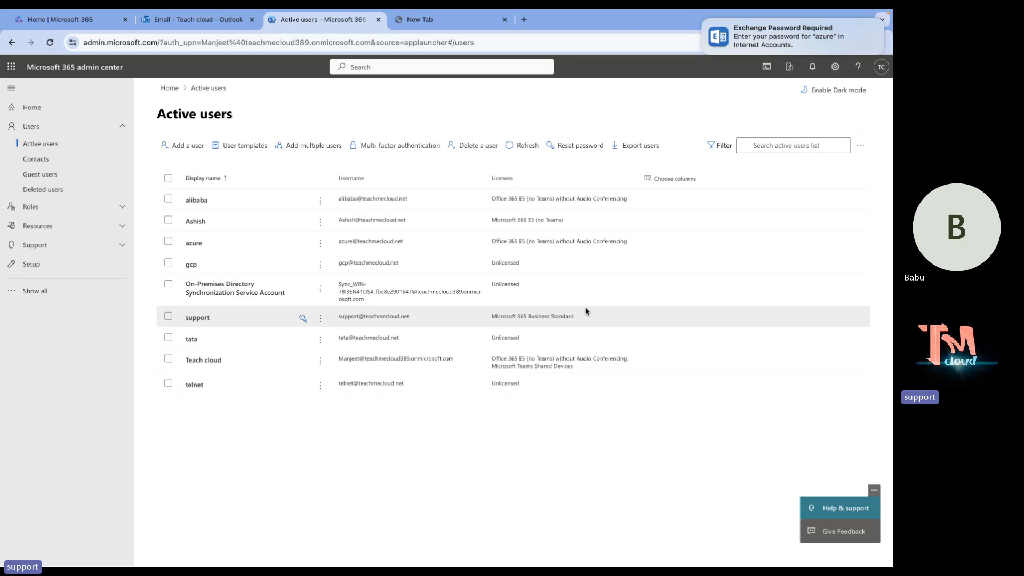
pyautogui.hotkey('ctrl', 'Right')
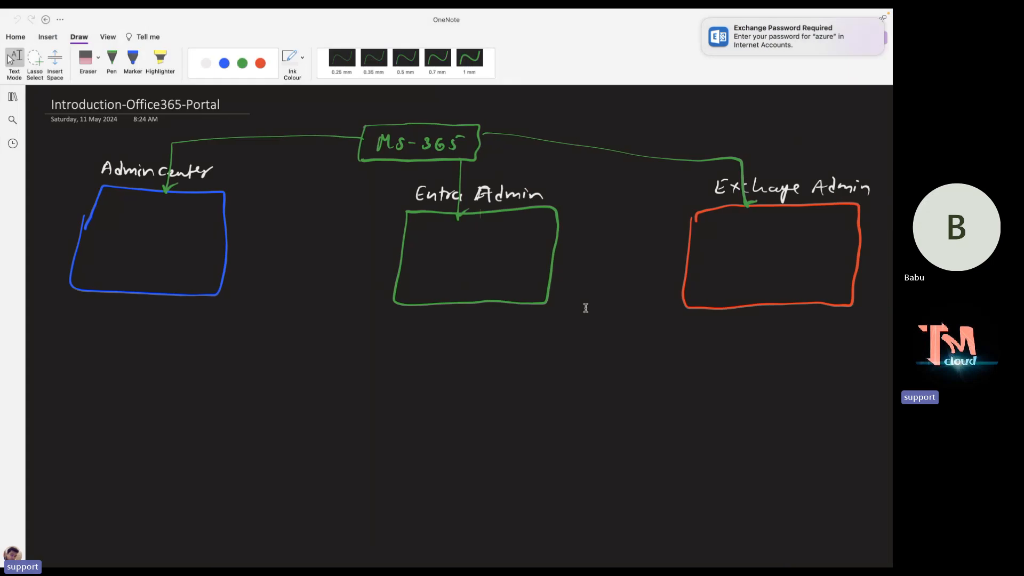
pyautogui.hotkey('ctrl', 'Left')
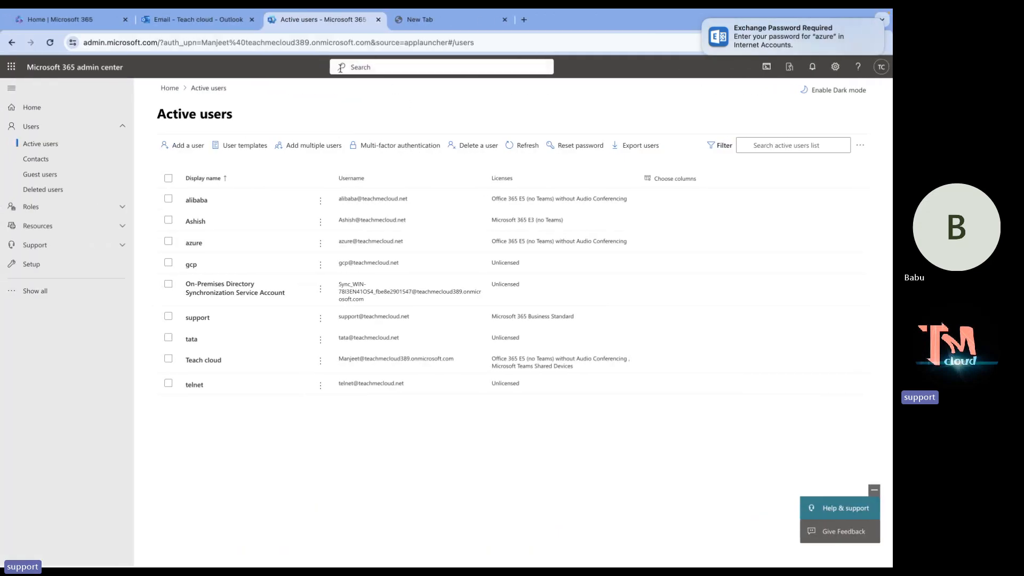
pyautogui.click(237, 20)
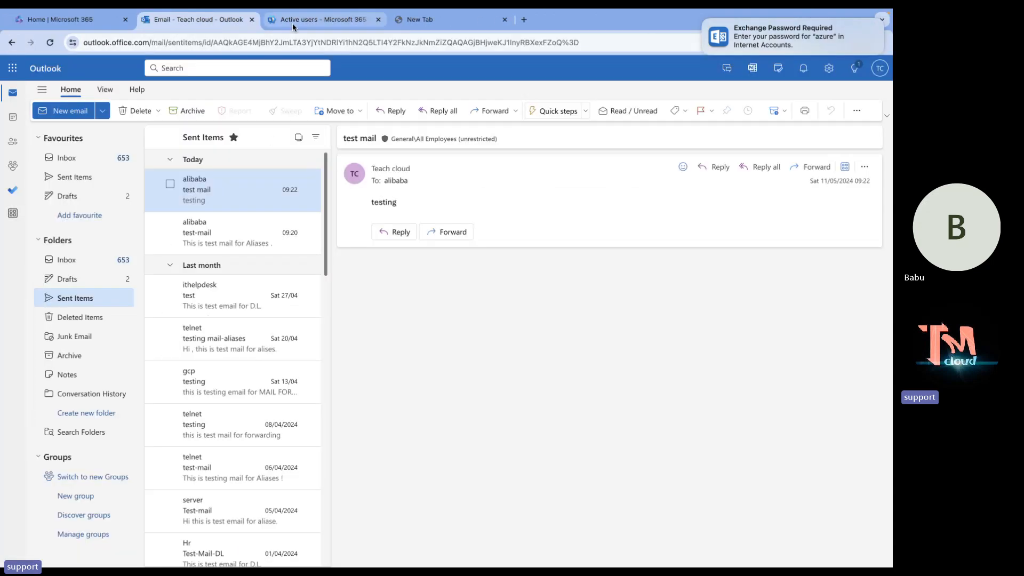
pyautogui.click(320, 20)
pyautogui.click(196, 200)
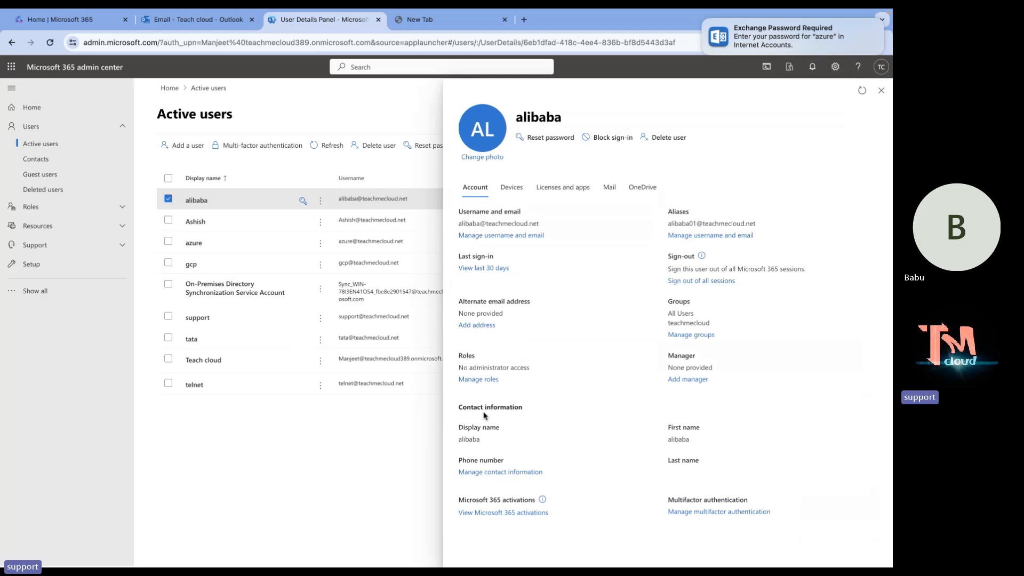
# Enter azure's teachmecloud.net address as alibaba's alternate email, then close without saving.
pyautogui.click(479, 325)
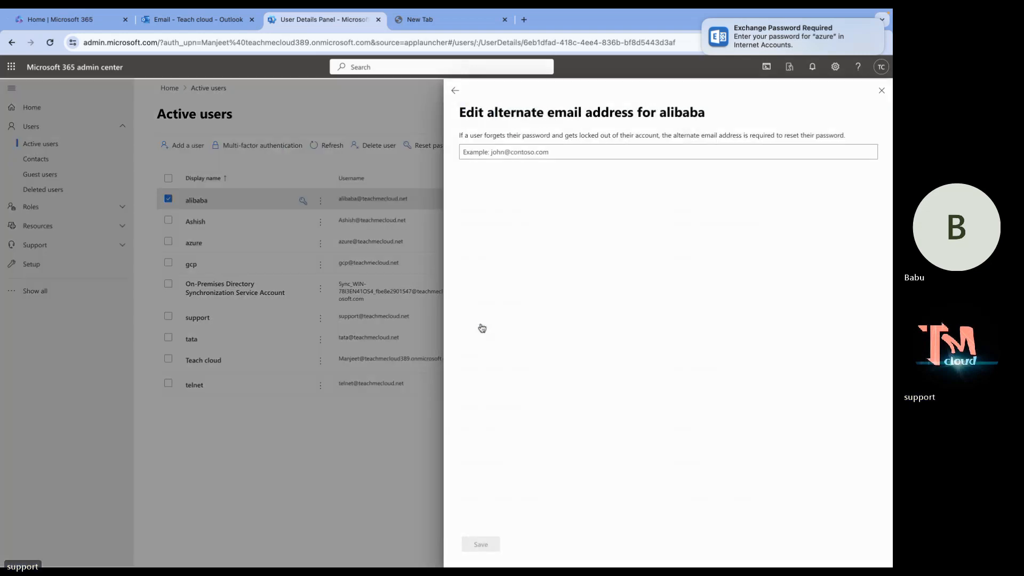
pyautogui.click(542, 152)
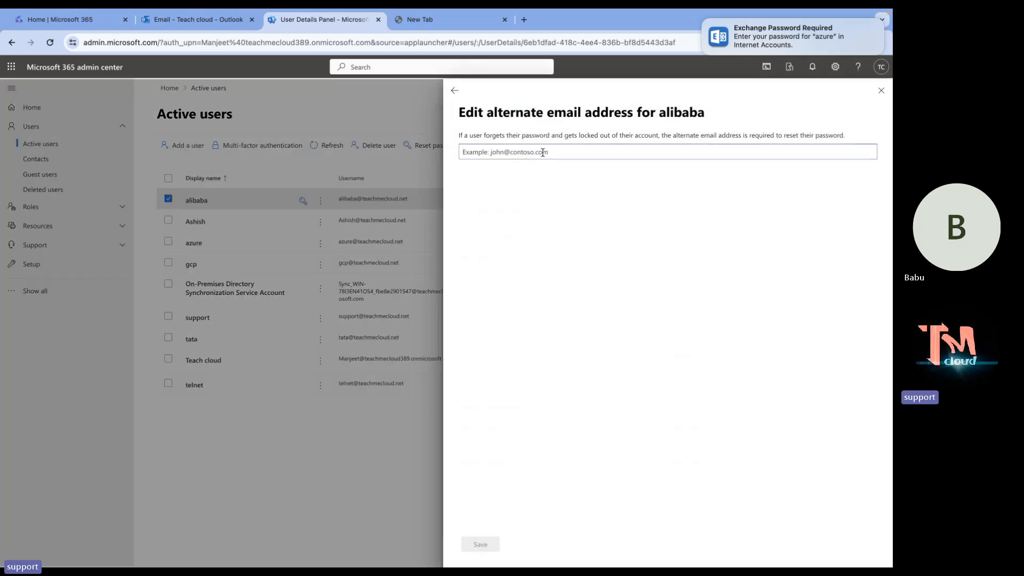
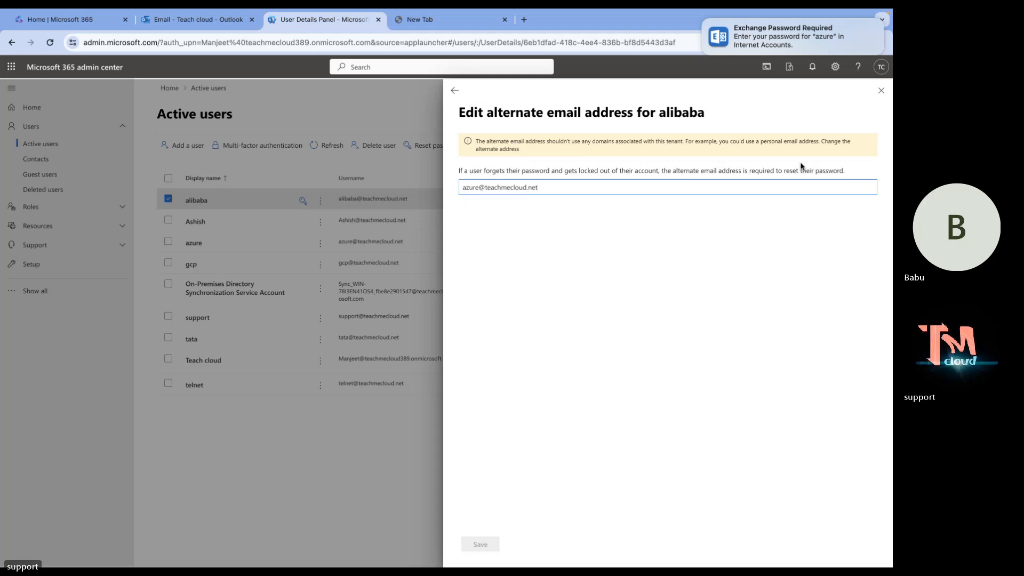
pyautogui.click(881, 91)
# Open azure's username and email settings and pick the teachmecloud389.onmicrosoft.com alias domain.
pyautogui.click(168, 198)
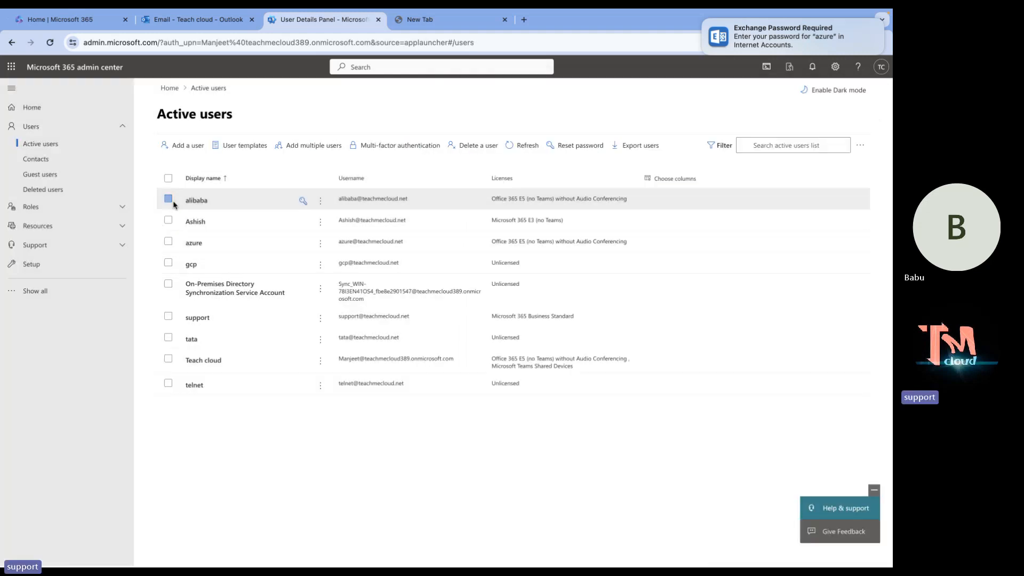
pyautogui.click(193, 244)
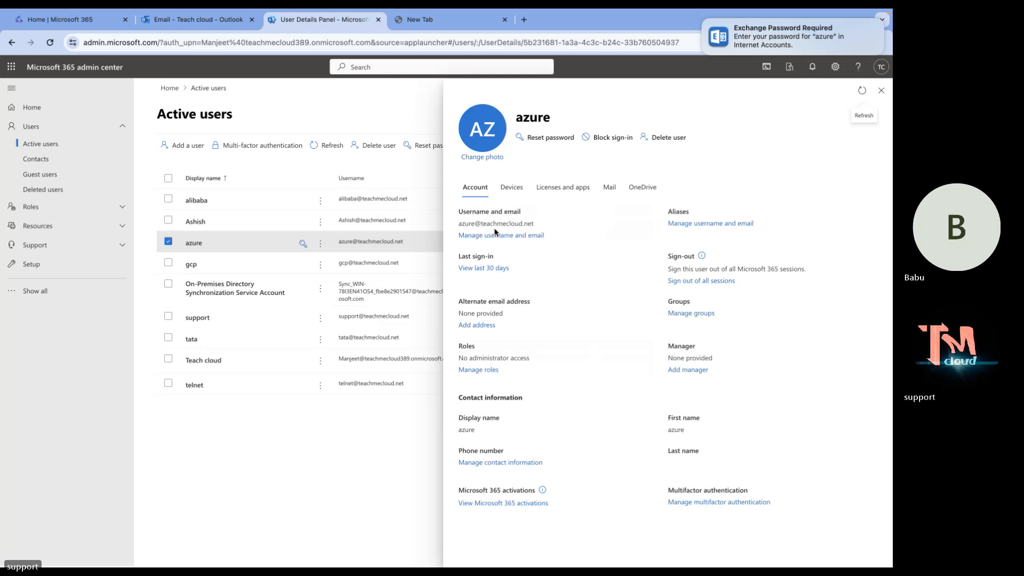
pyautogui.click(496, 236)
pyautogui.click(624, 282)
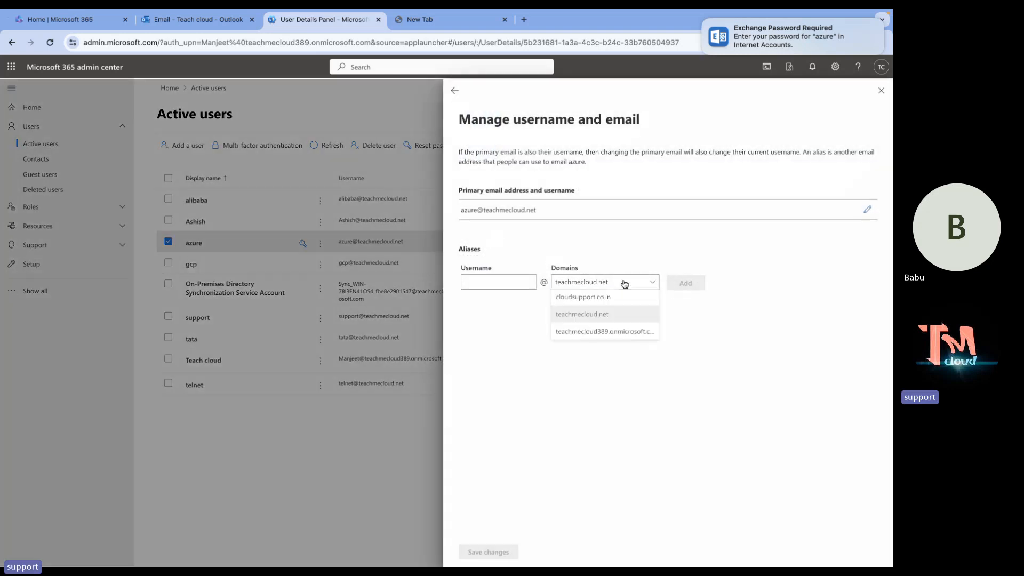
pyautogui.click(615, 331)
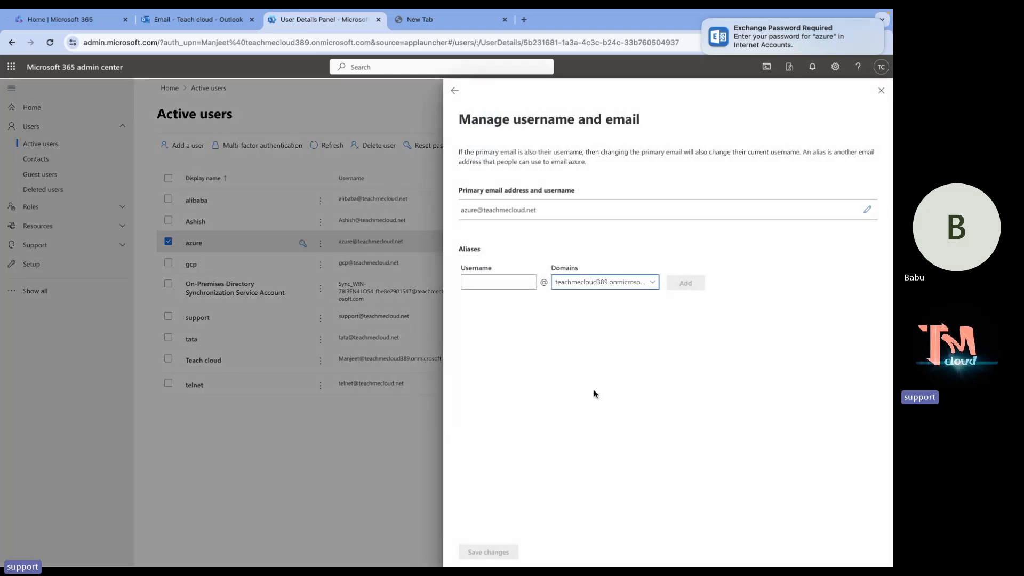
pyautogui.click(685, 327)
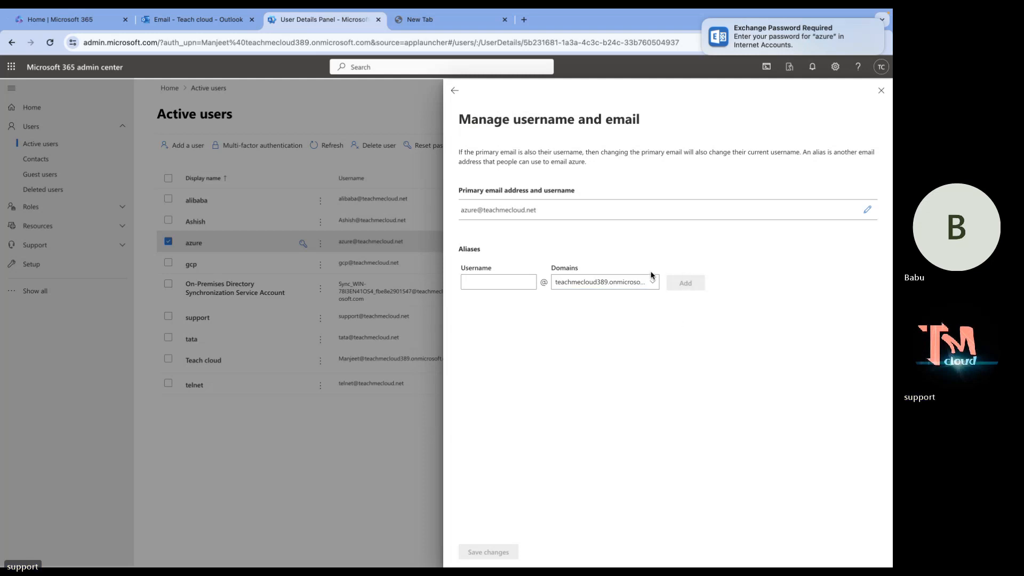
# Switch azure's primary email domain to teachmecloud389.onmicrosoft.com, save, and close the panel.
pyautogui.click(866, 213)
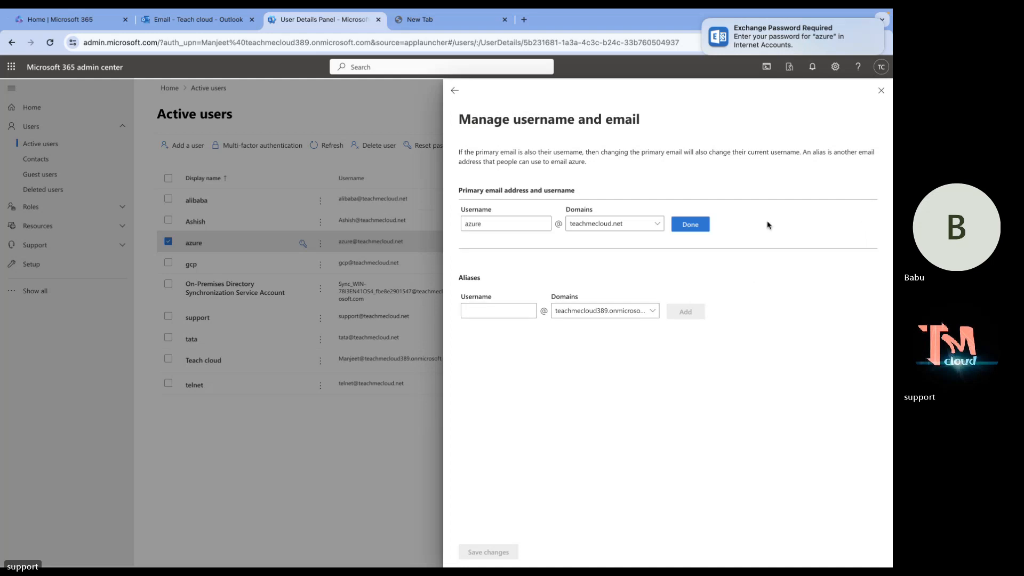
pyautogui.click(628, 228)
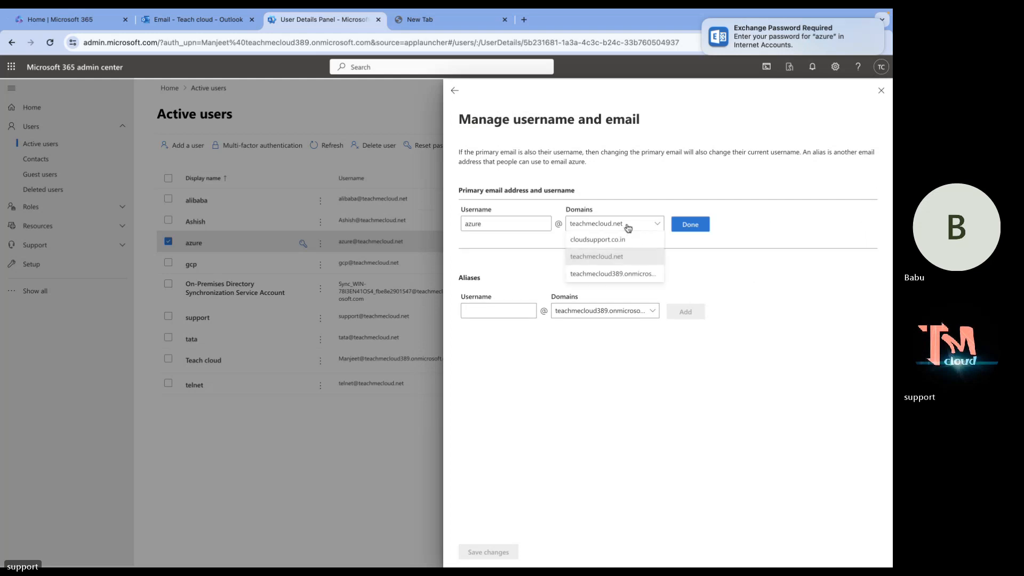
pyautogui.click(604, 275)
pyautogui.click(691, 224)
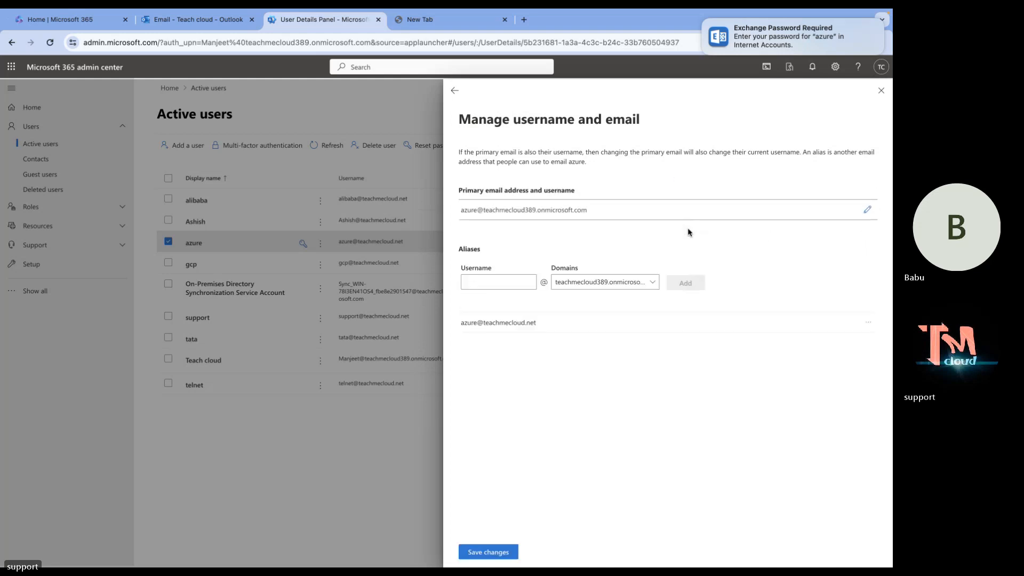
pyautogui.click(493, 553)
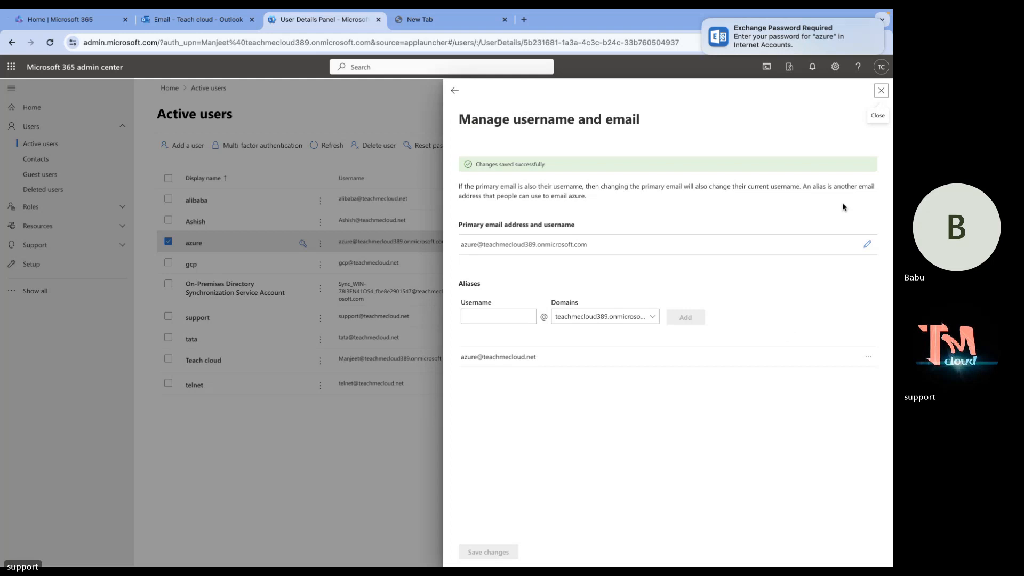
pyautogui.click(881, 91)
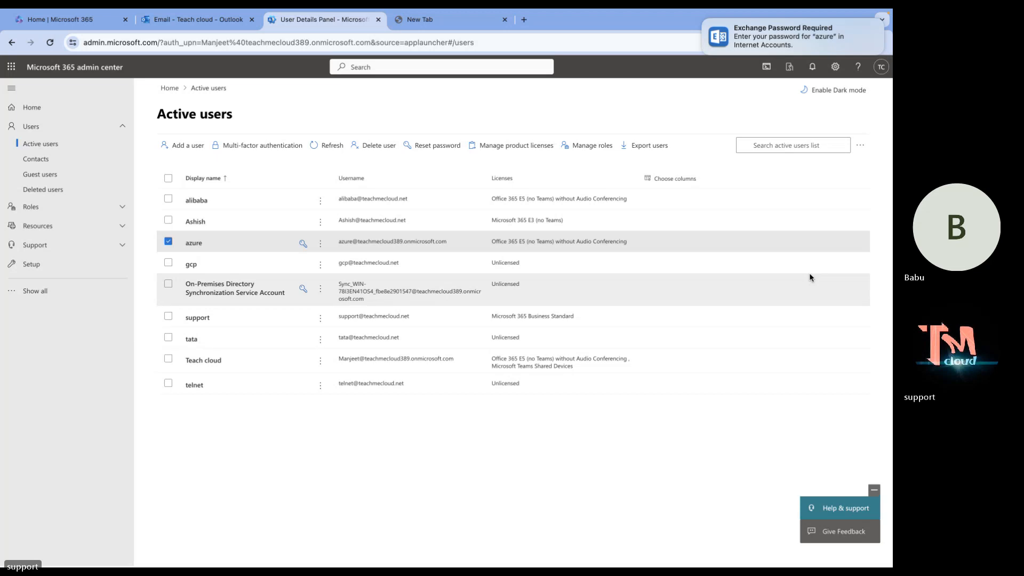
pyautogui.click(318, 143)
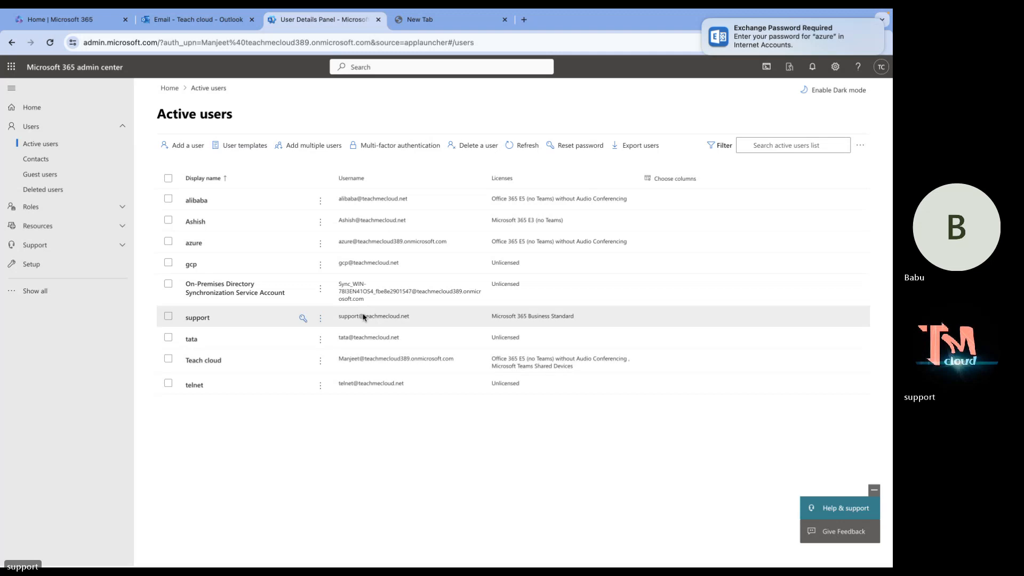
pyautogui.click(193, 21)
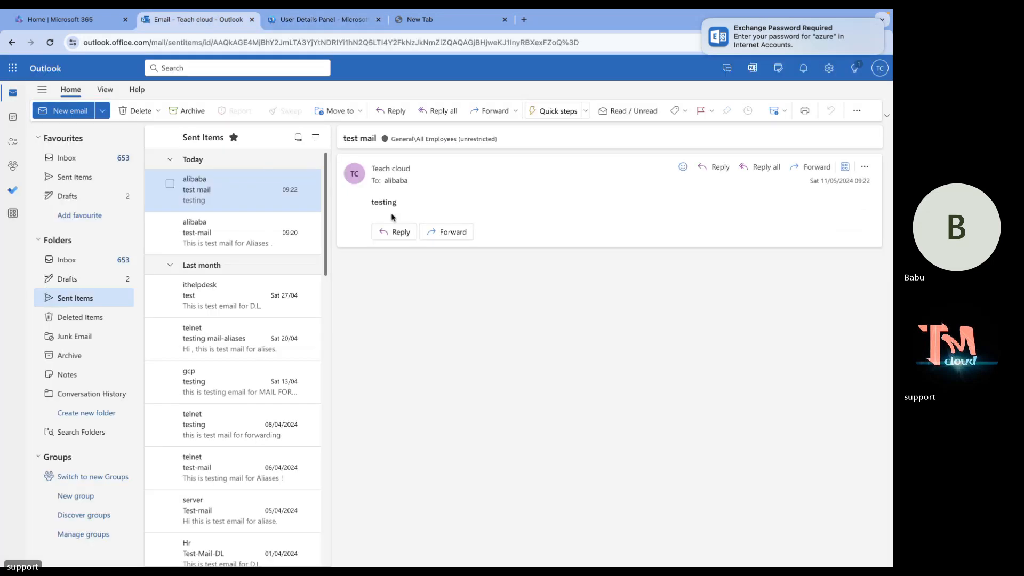
pyautogui.click(323, 20)
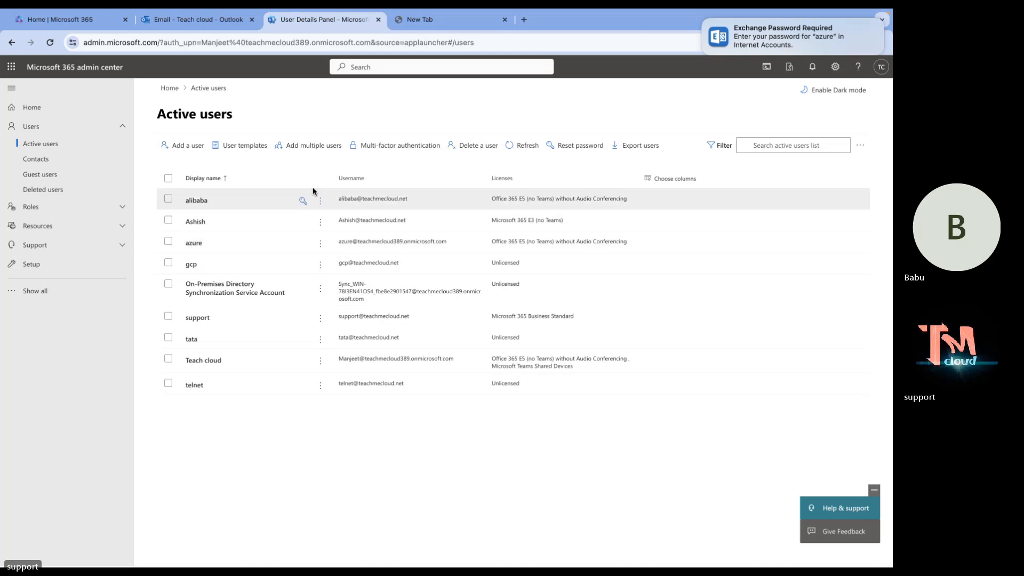
# Copy azure's onmicrosoft.com primary email address from its user details.
pyautogui.click(197, 200)
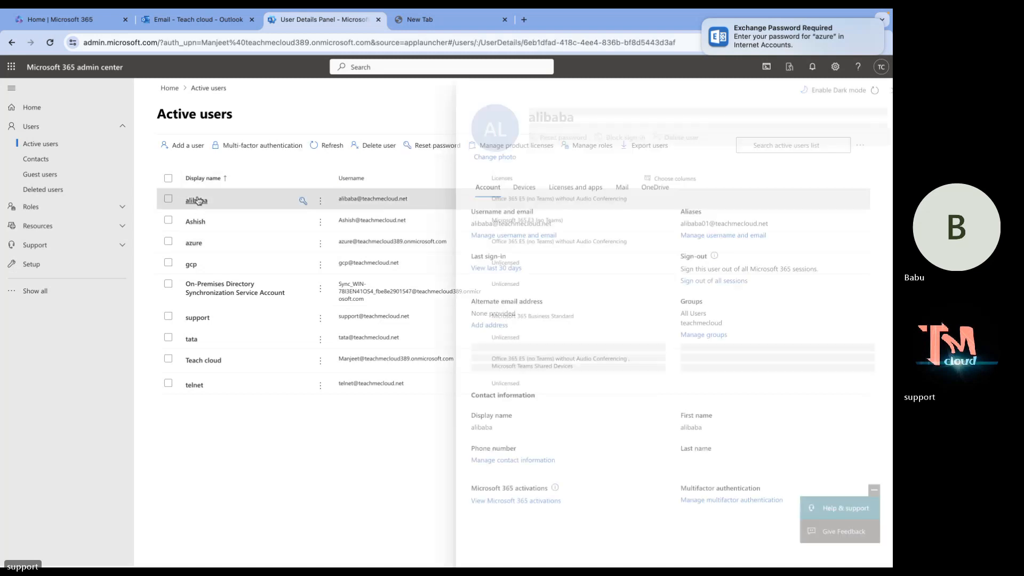
pyautogui.click(478, 325)
pyautogui.click(564, 154)
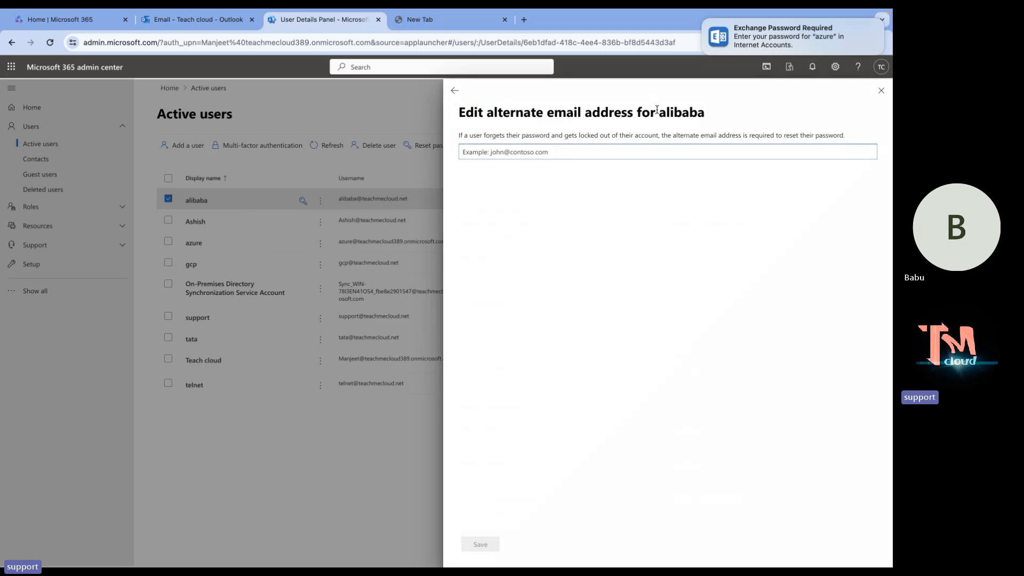
pyautogui.click(881, 90)
pyautogui.doubleClick(452, 243)
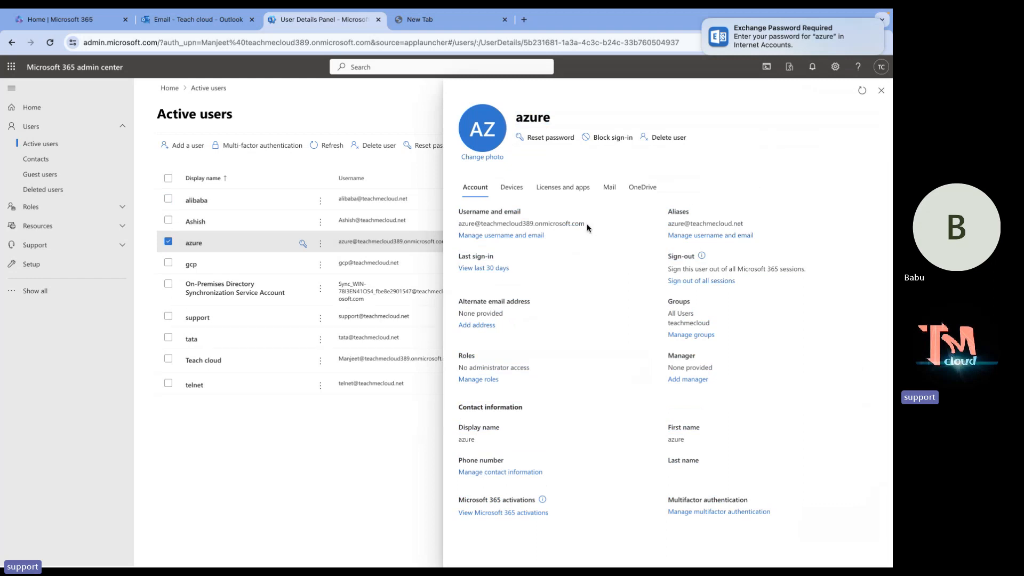
pyautogui.moveTo(586, 223); pyautogui.dragTo(459, 223)
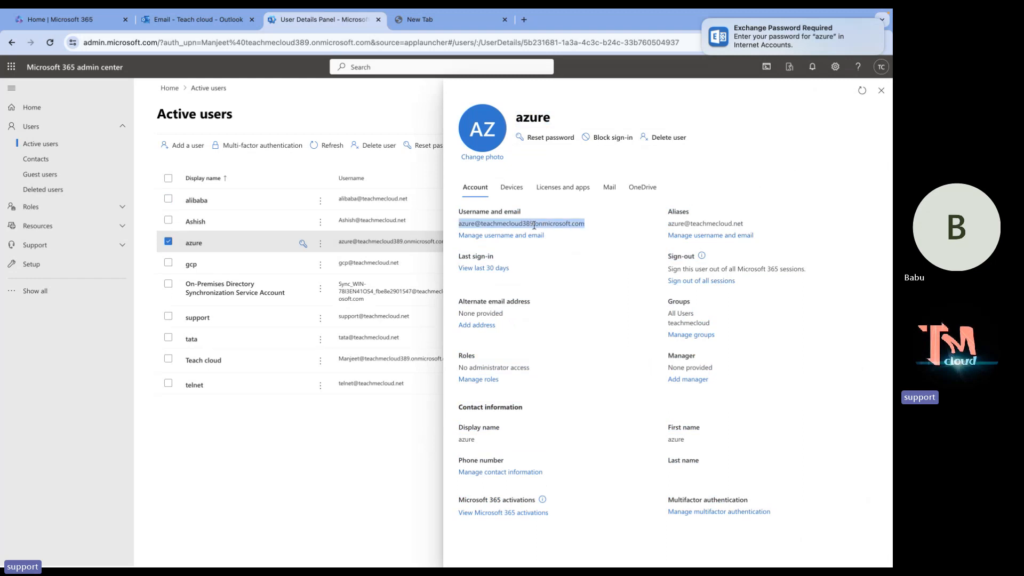
pyautogui.rightClick(533, 222)
pyautogui.click(557, 256)
# Paste azure's copied address into alibaba's alternate email field.
pyautogui.click(198, 200)
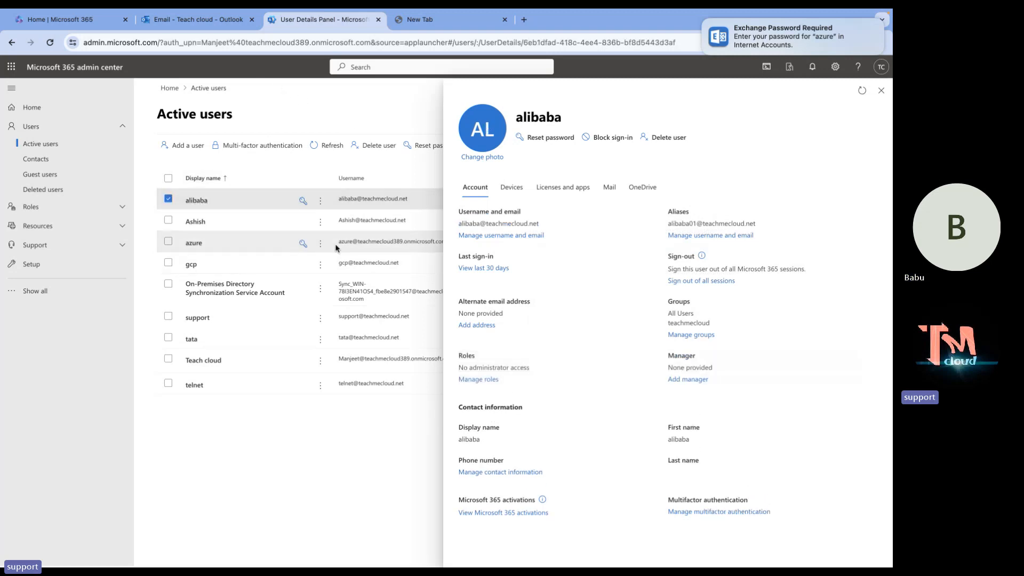
pyautogui.click(480, 326)
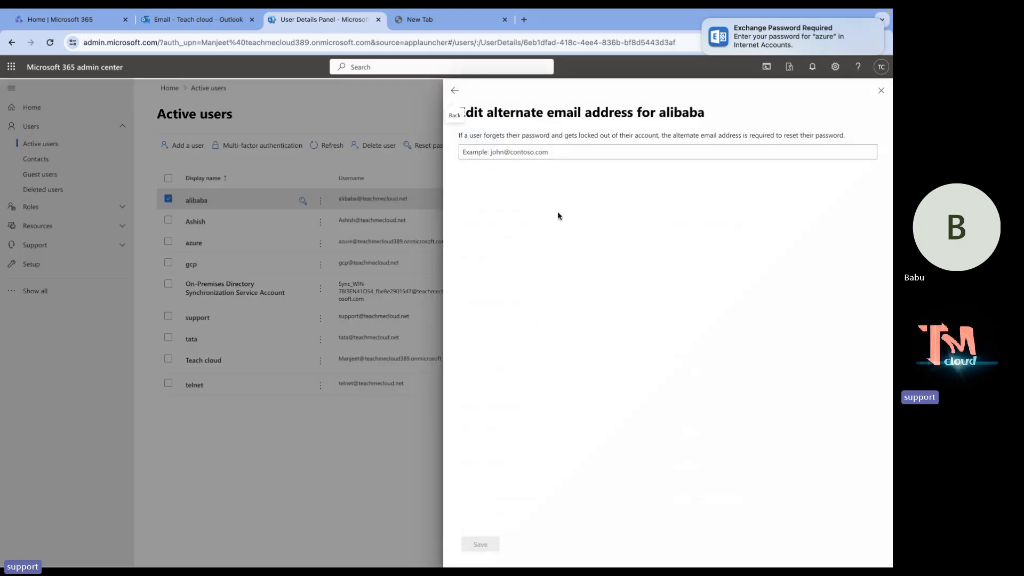
pyautogui.click(550, 154)
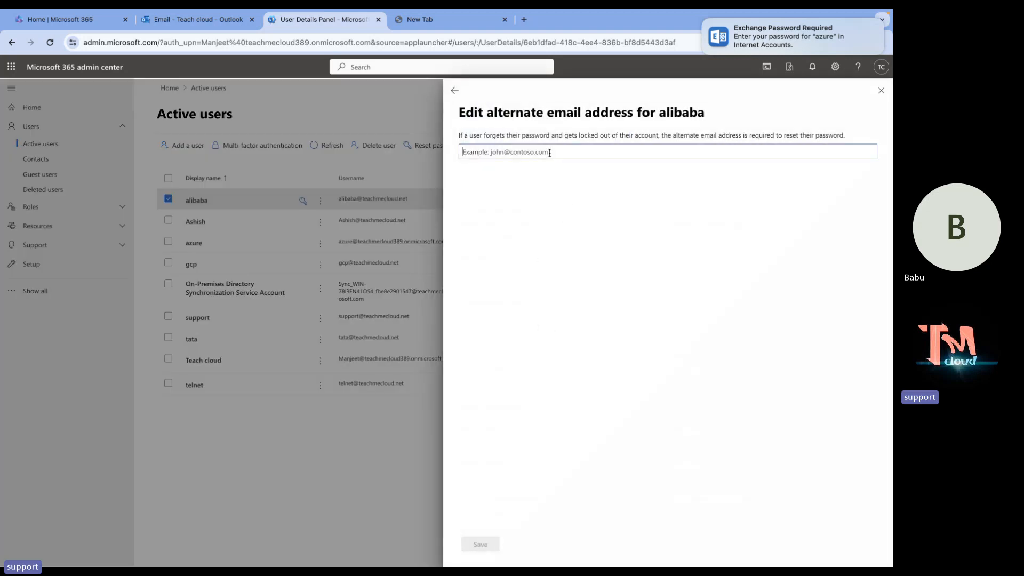
pyautogui.hotkey('ctrl', 'v')
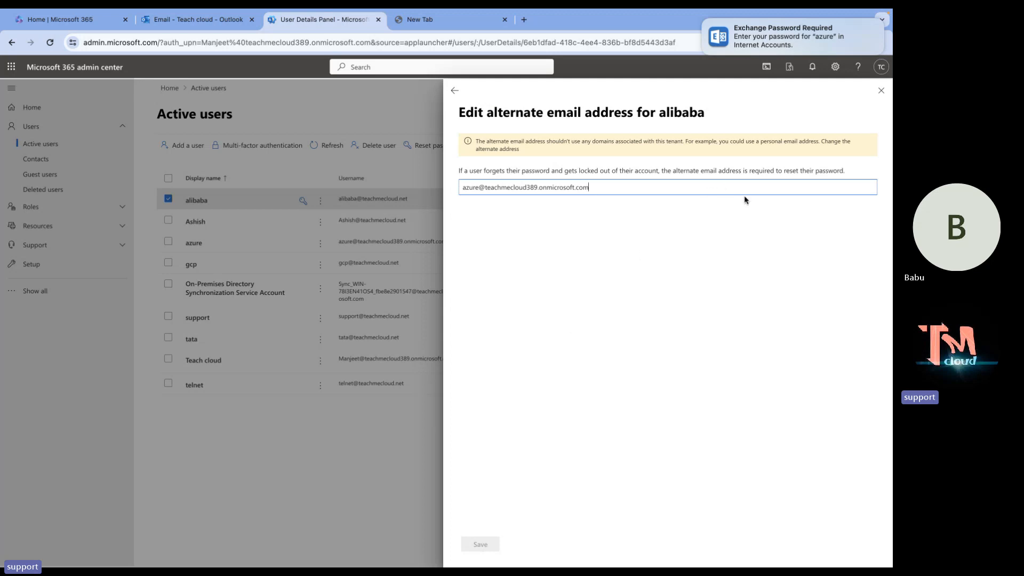
pyautogui.click(610, 248)
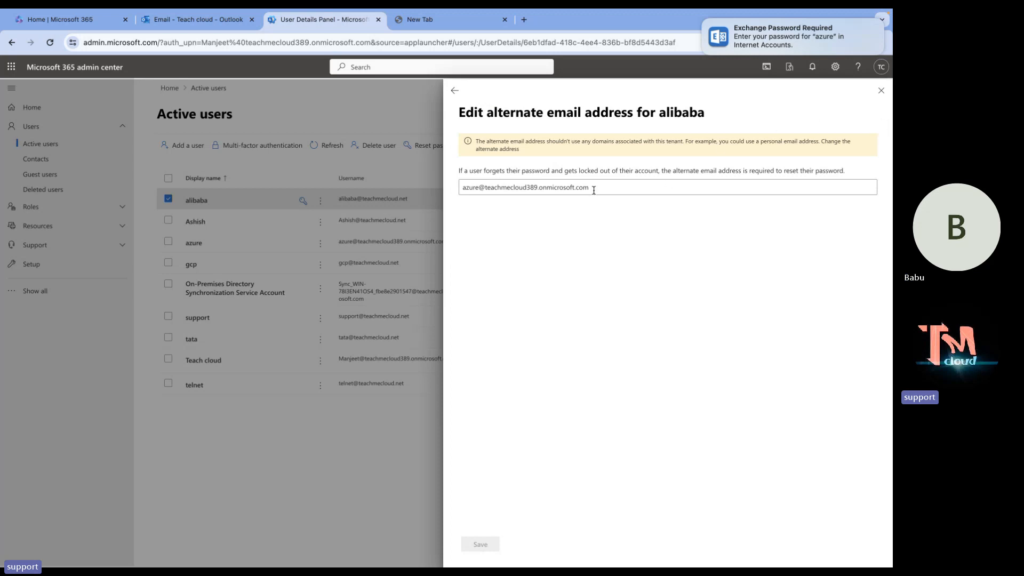
# Replace alibaba's alternate email with the external Gmail address, save, and close the panel.
pyautogui.moveTo(594, 190); pyautogui.dragTo(425, 144)
pyautogui.press('BackSpace')
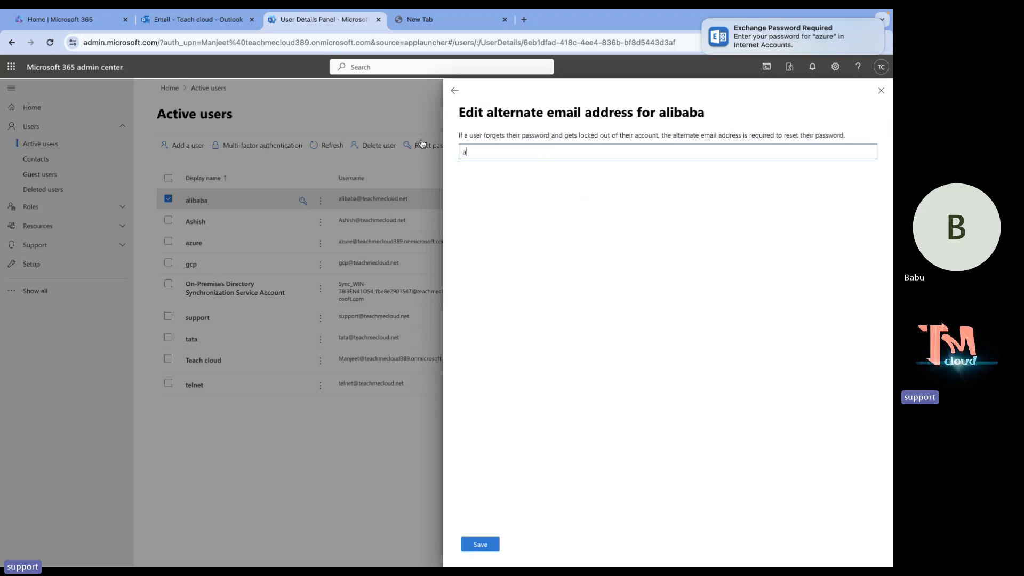
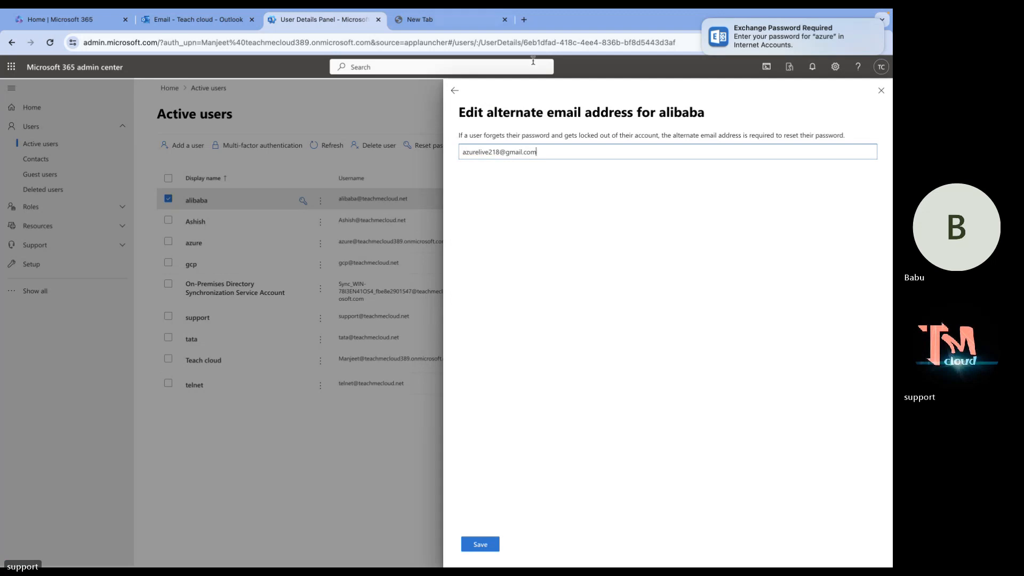
pyautogui.click(483, 546)
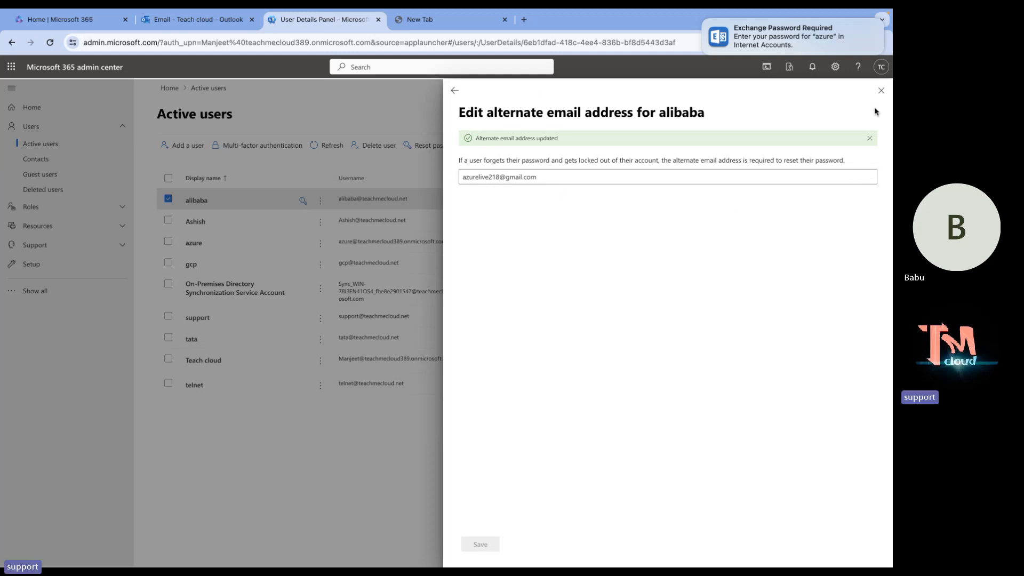
pyautogui.click(881, 91)
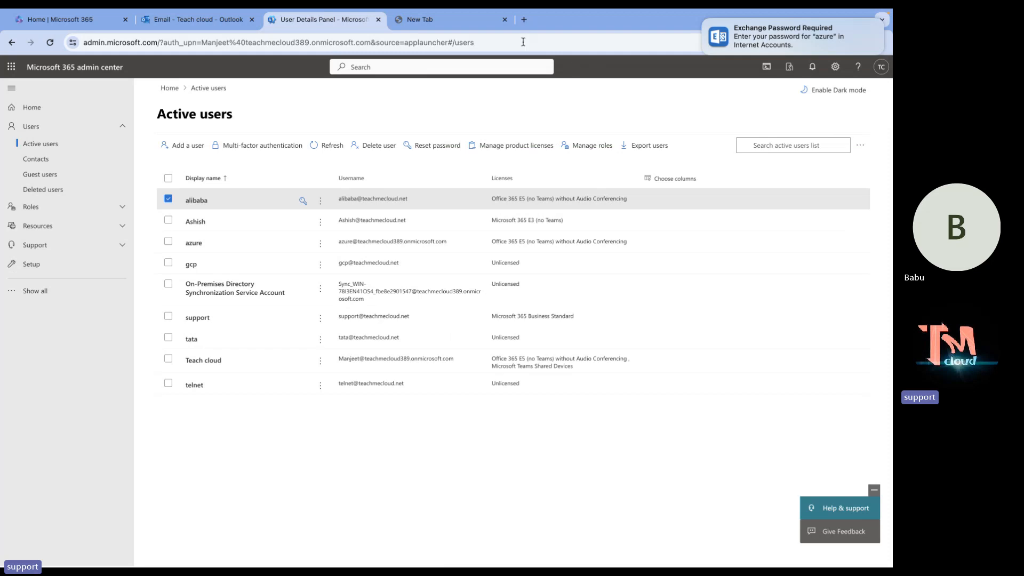
# Load office.com in a new private browsing window.
pyautogui.click(522, 20)
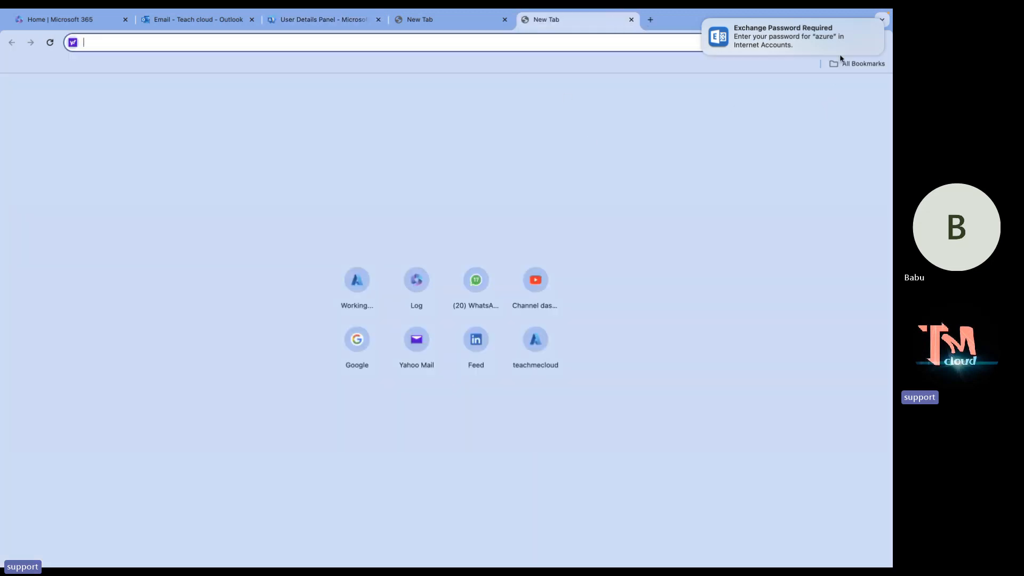
pyautogui.click(704, 19)
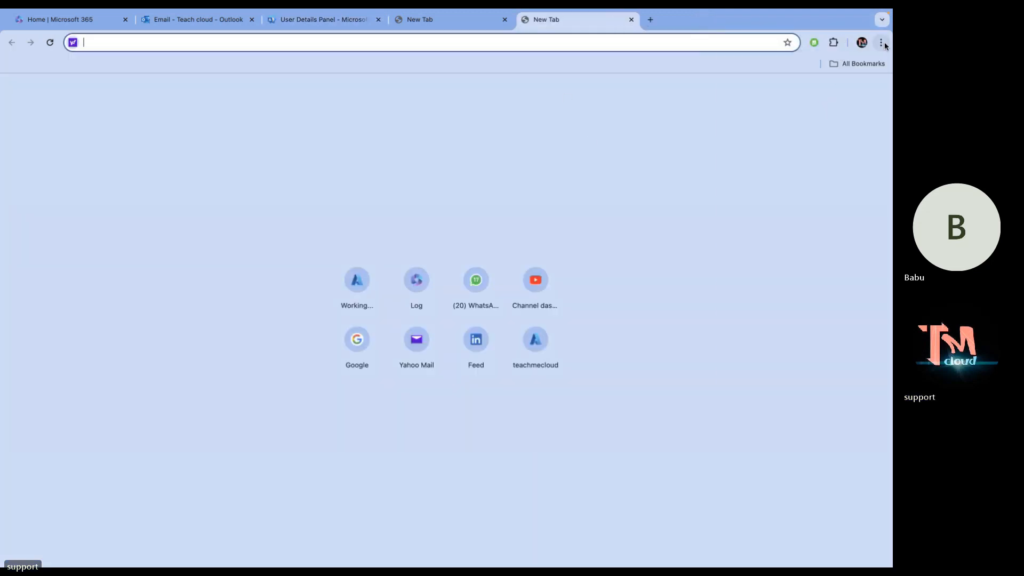
pyautogui.click(882, 42)
pyautogui.click(793, 93)
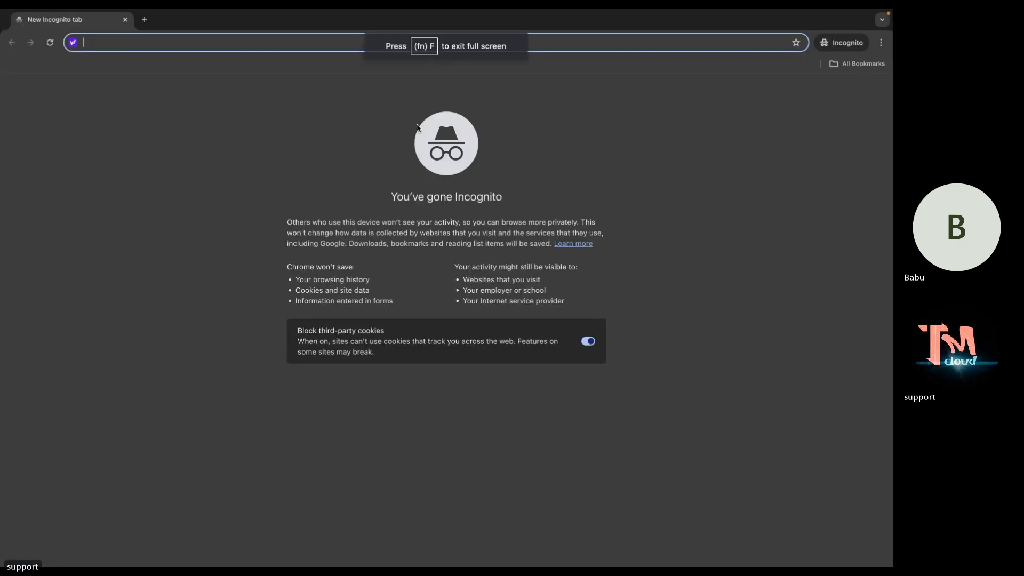
pyautogui.write('office.com')
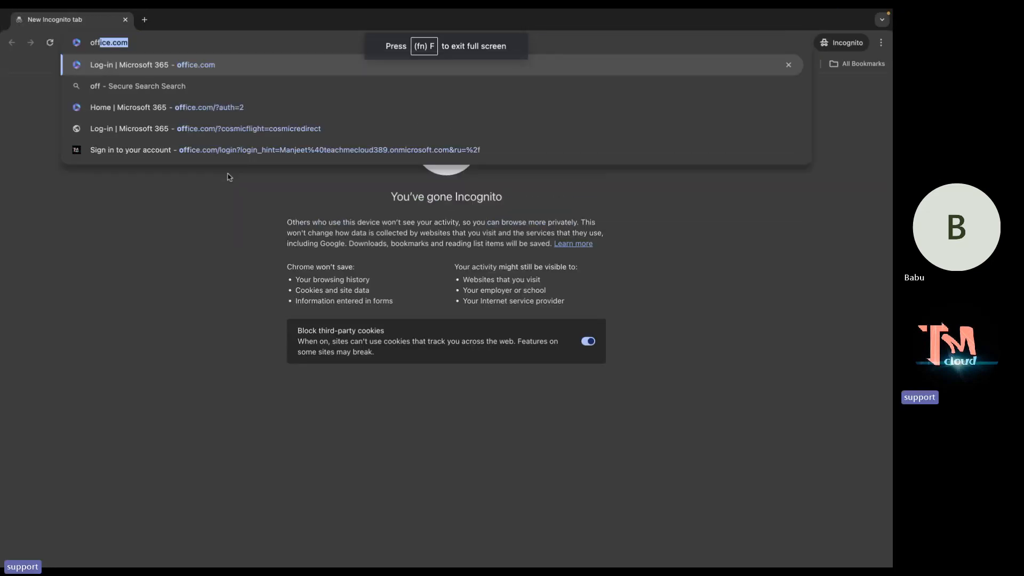
pyautogui.press('Return')
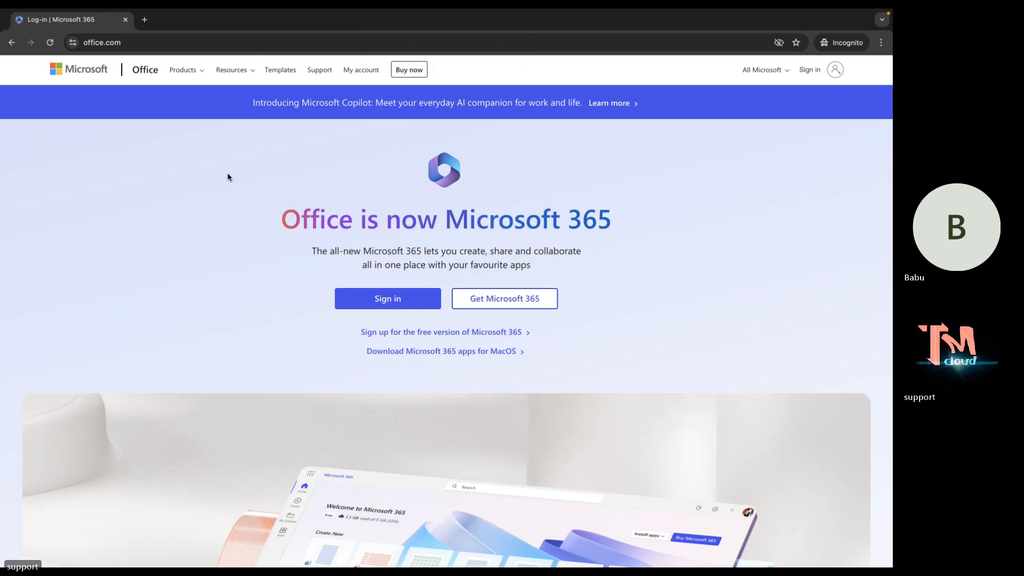
# Sign in with the external Gmail account and its password, declining to stay signed in.
pyautogui.click(402, 301)
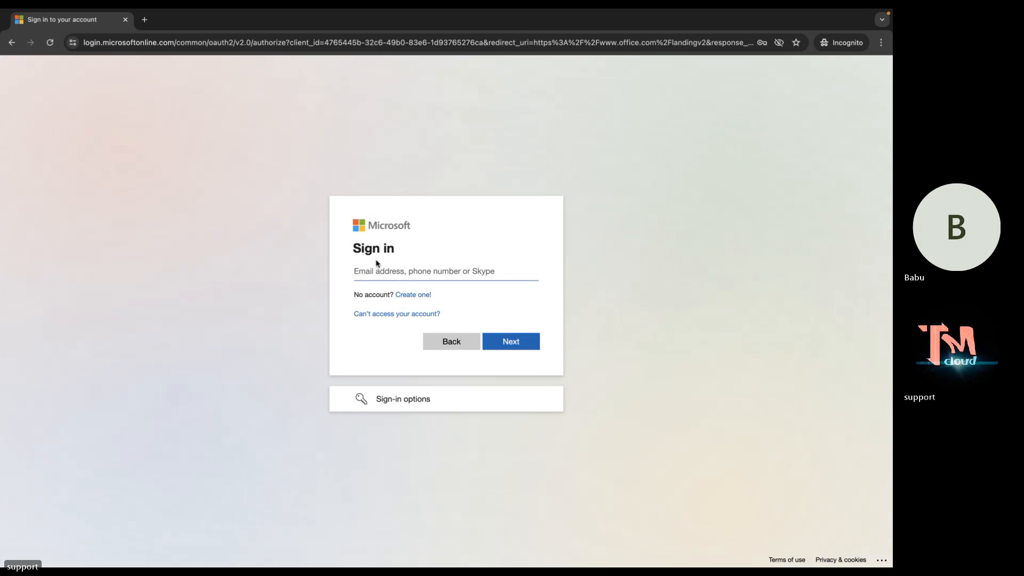
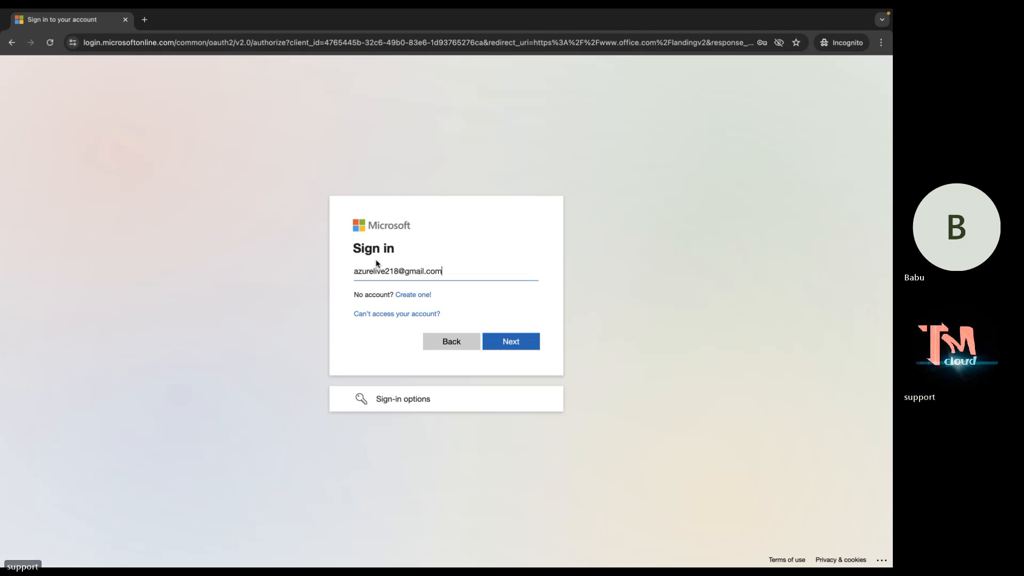
pyautogui.press('Return')
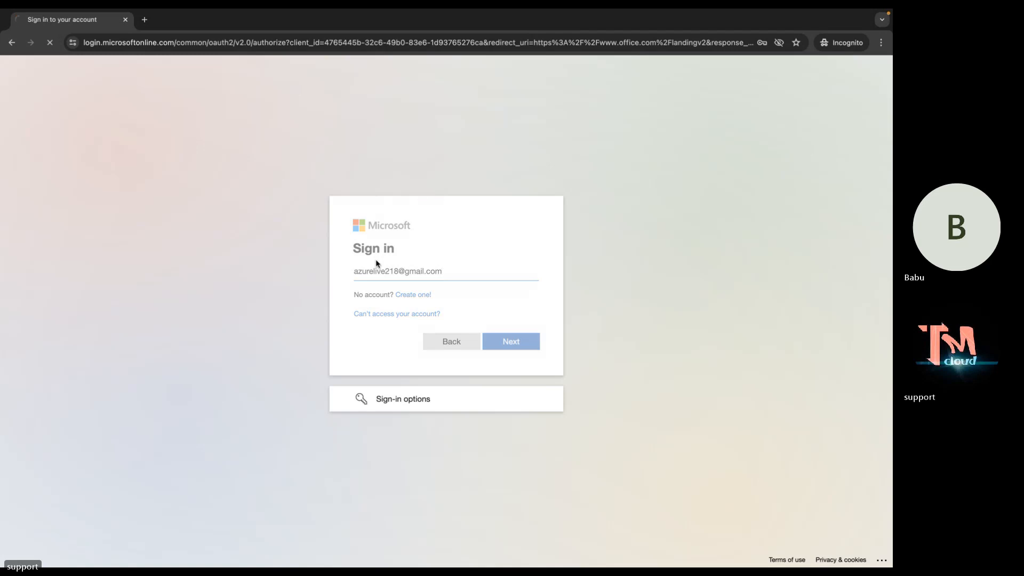
pyautogui.write('•')
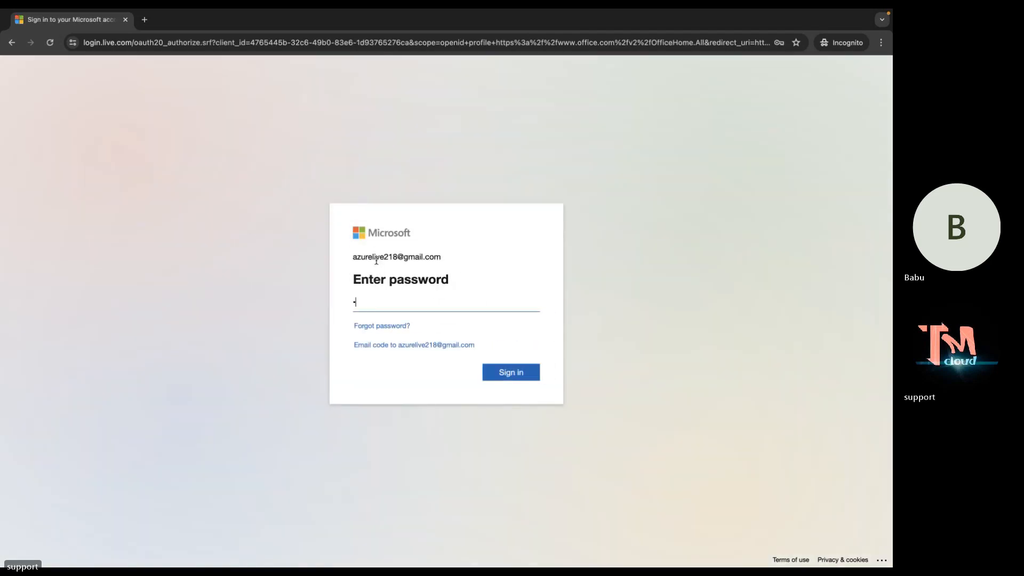
pyautogui.write('••••••••')
pyautogui.press('Return')
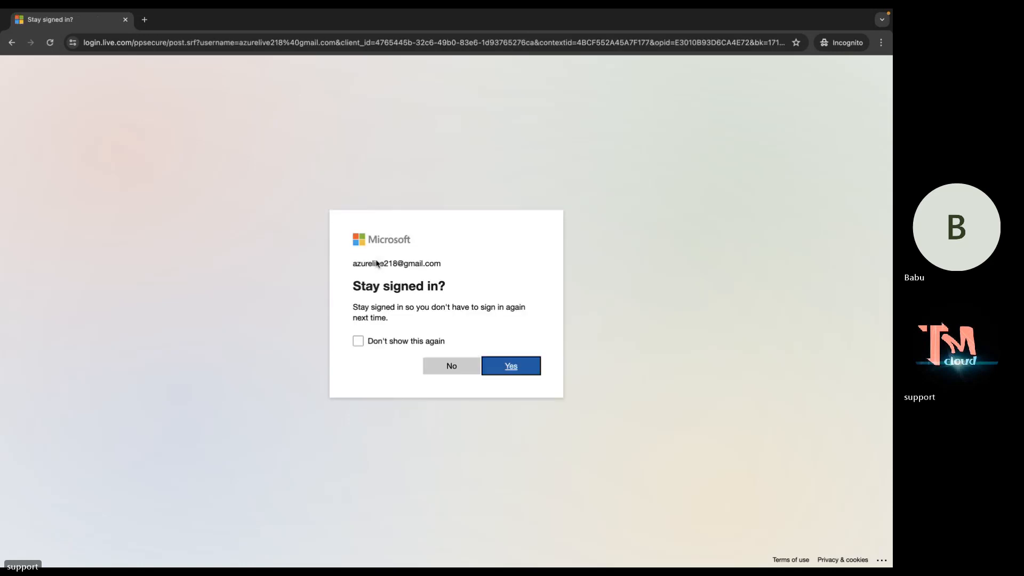
pyautogui.click(456, 367)
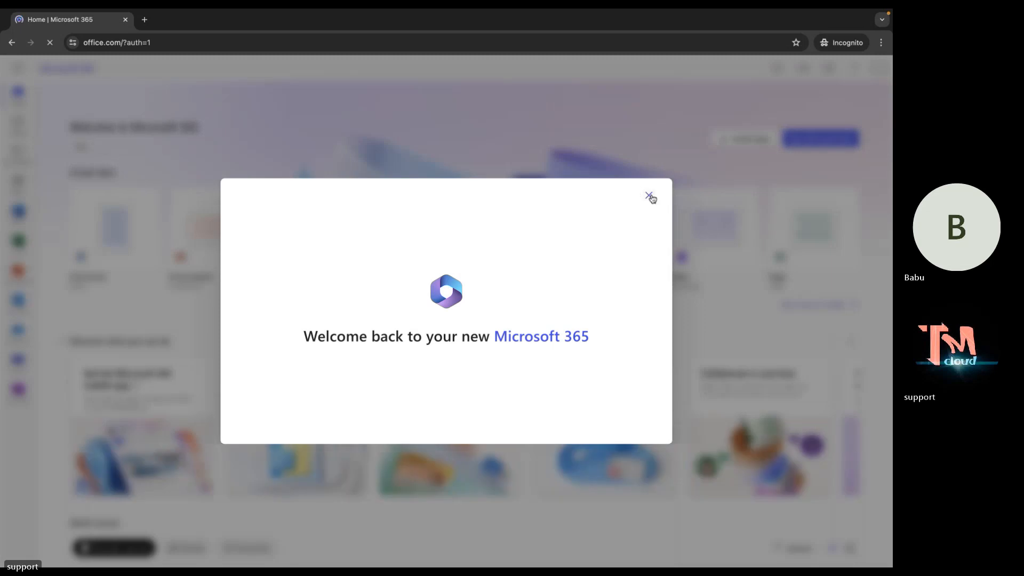
pyautogui.click(648, 197)
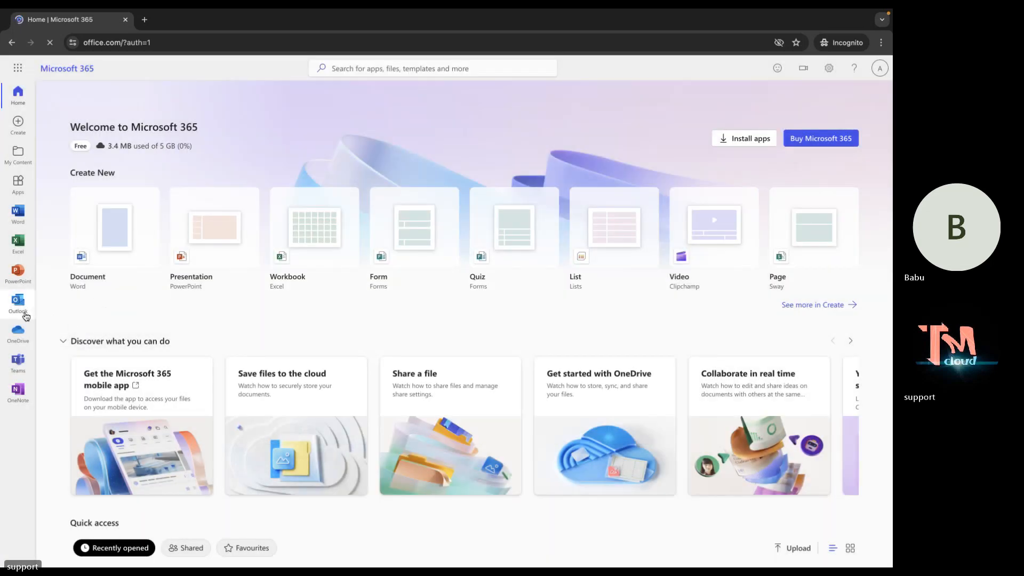
# Open Outlook for the Gmail account in a new tab, then return to the Microsoft 365 home tab.
pyautogui.click(25, 315)
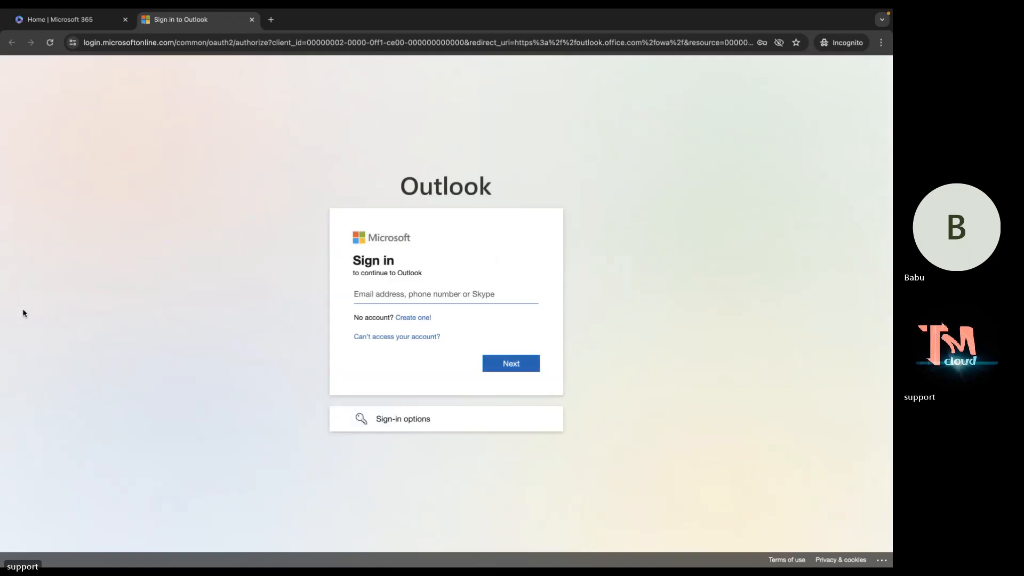
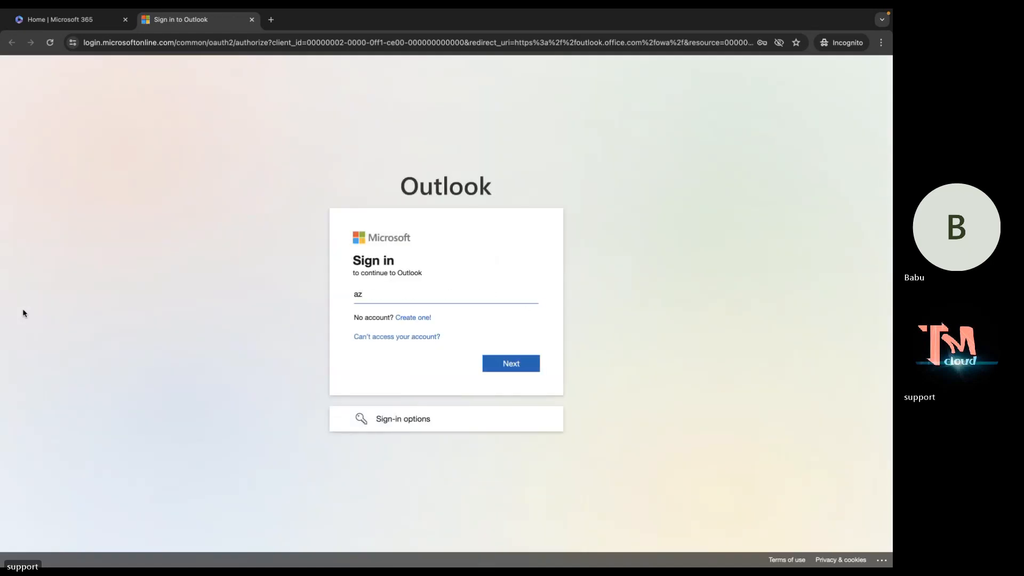
pyautogui.press('Return')
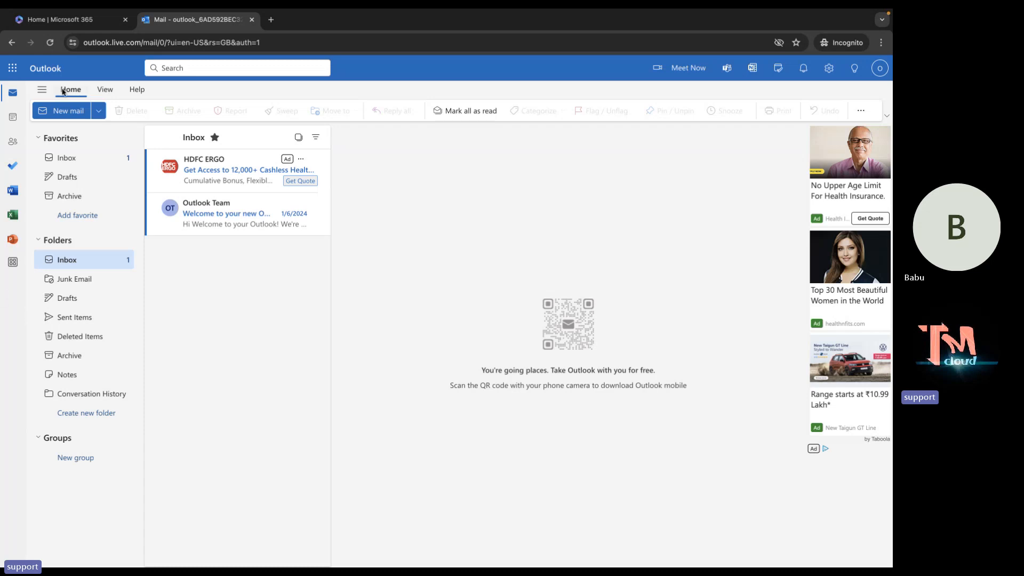
pyautogui.click(78, 22)
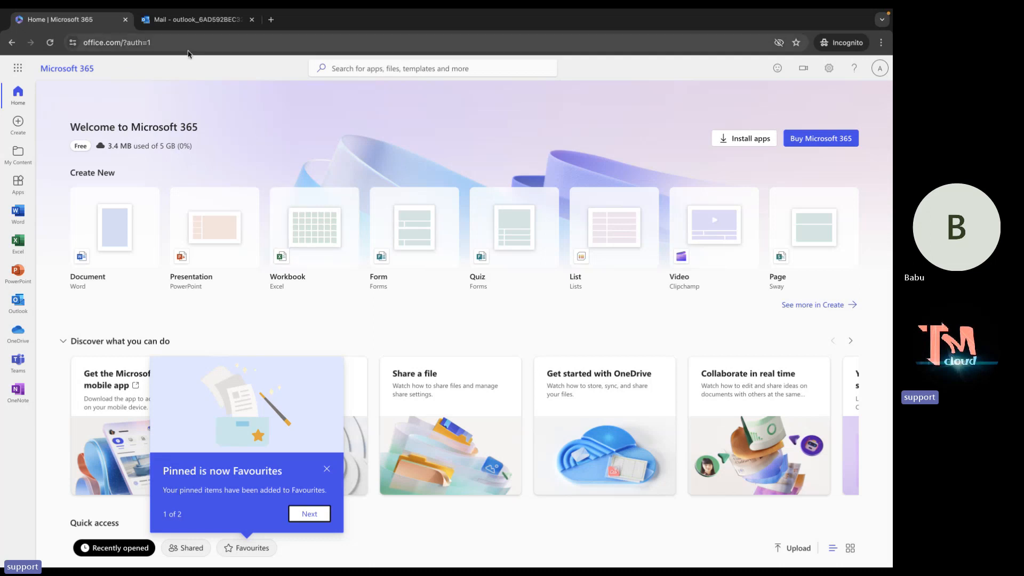
# Switch back to the original browser window showing a blank new tab.
pyautogui.hotkey('ctrl', 'Left')
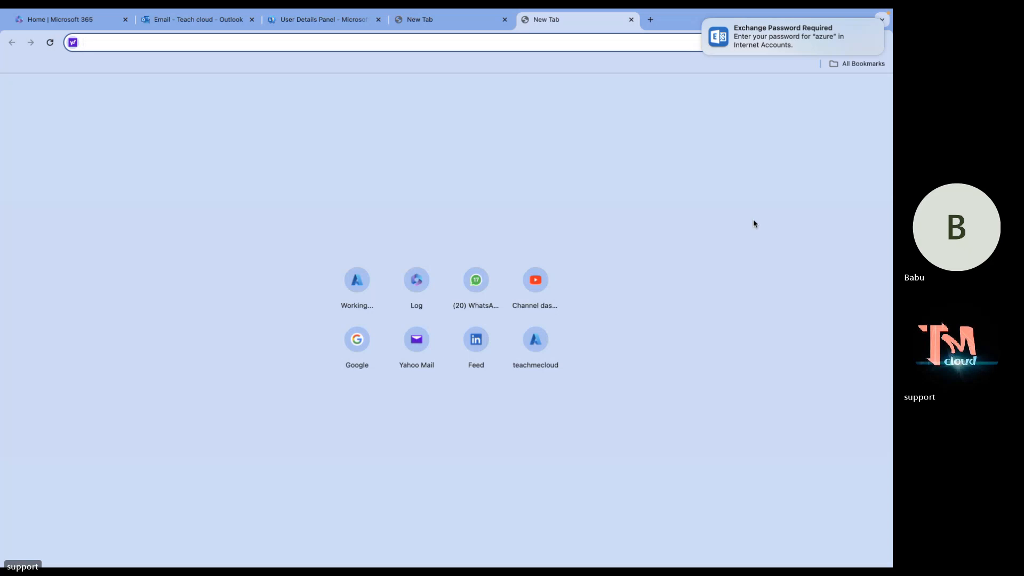
# Dismiss the Exchange notification, unmute the microphone in the Teams meeting, and return to Chrome.
pyautogui.hotkey('ctrl', 'Left')
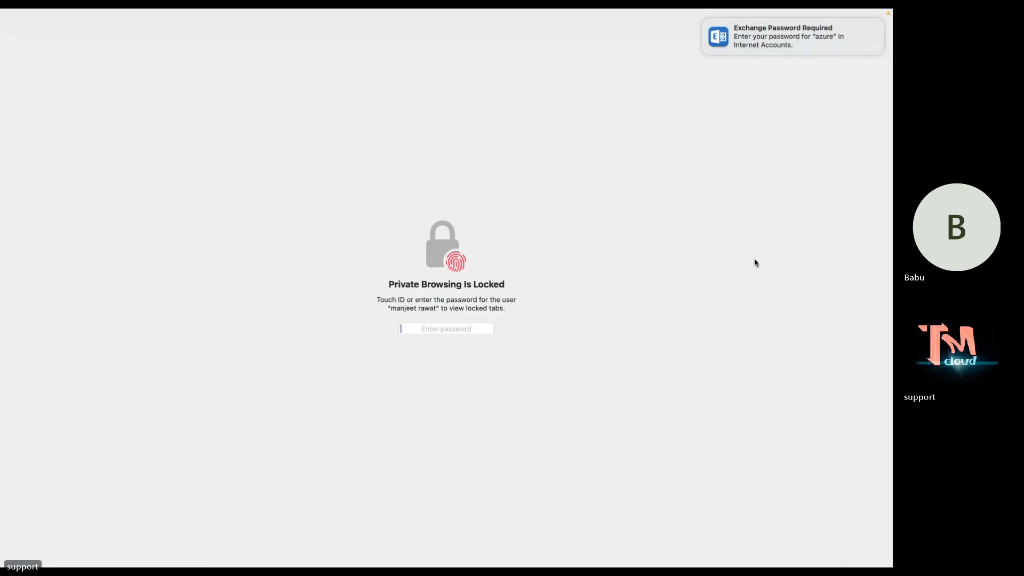
pyautogui.hotkey('ctrl', 'Left')
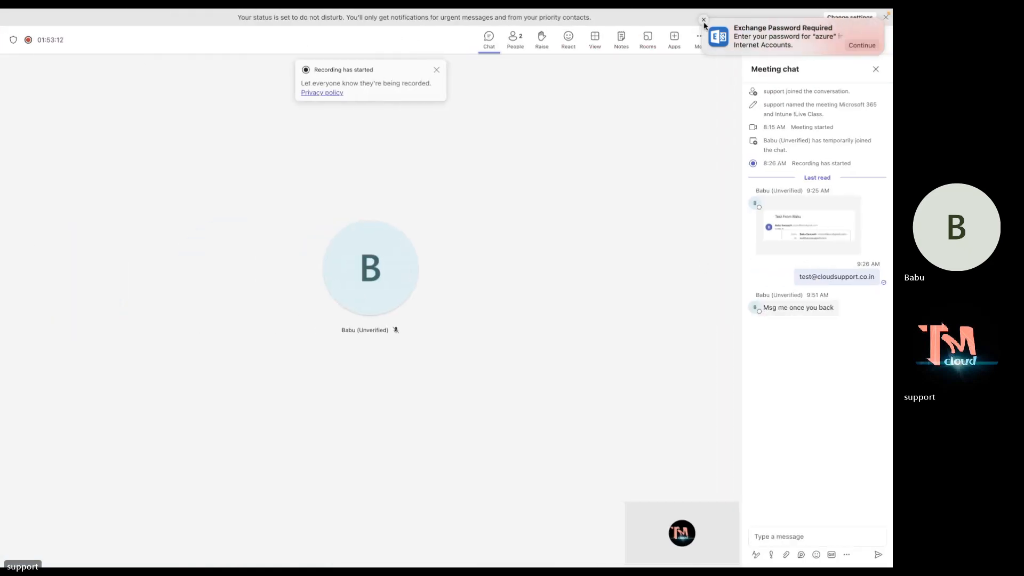
pyautogui.click(703, 18)
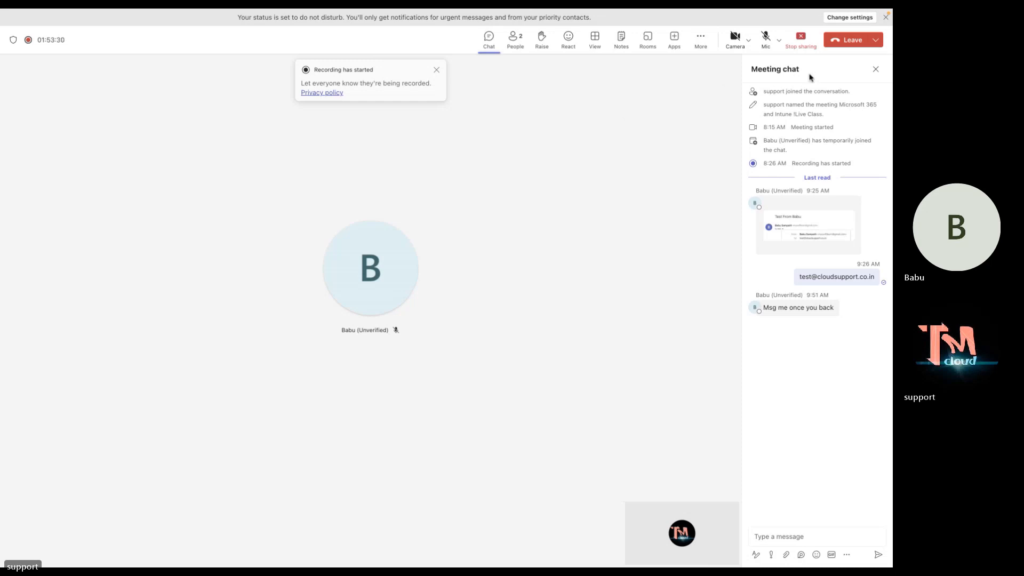
pyautogui.click(766, 43)
pyautogui.hotkey('ctrl', 'Right')
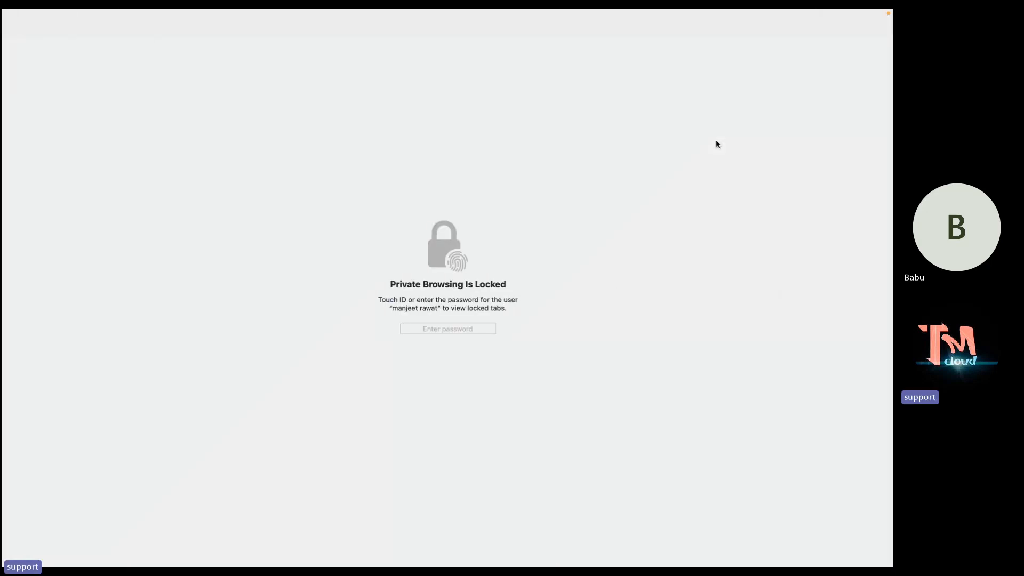
pyautogui.hotkey('ctrl', 'Right')
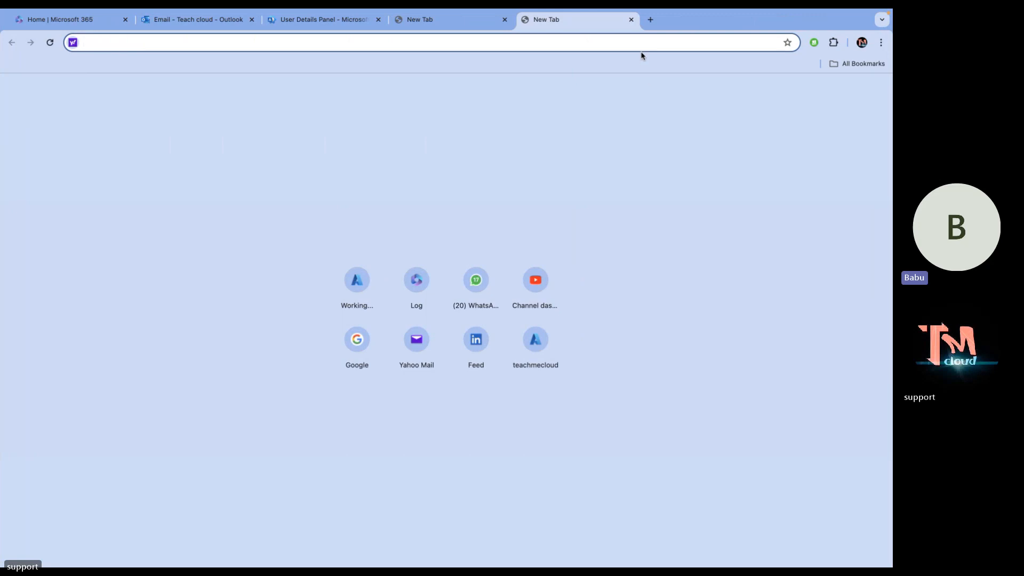
# Close the extra blank New Tab and open alibaba's details from Active users.
pyautogui.click(634, 20)
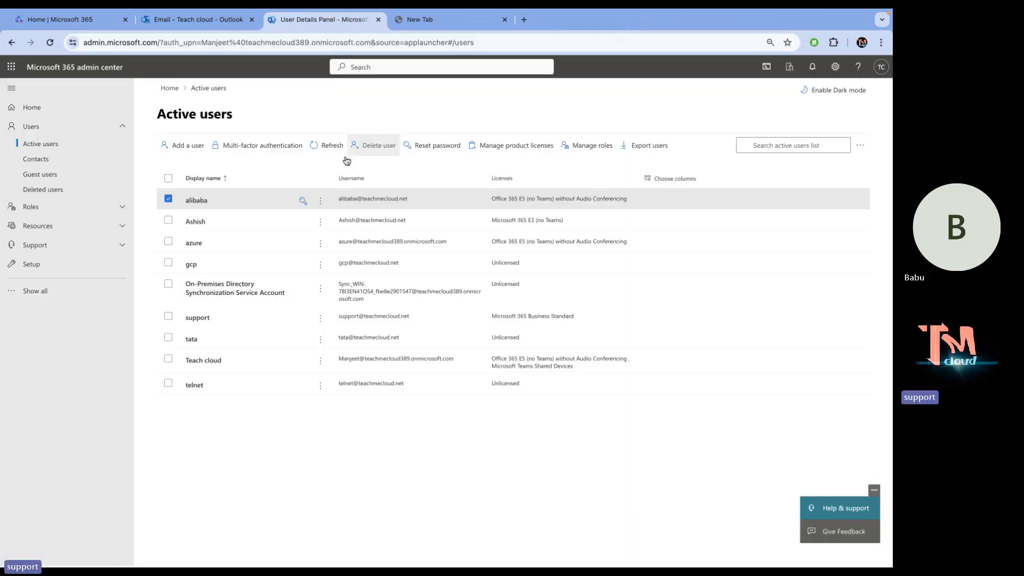
pyautogui.click(199, 204)
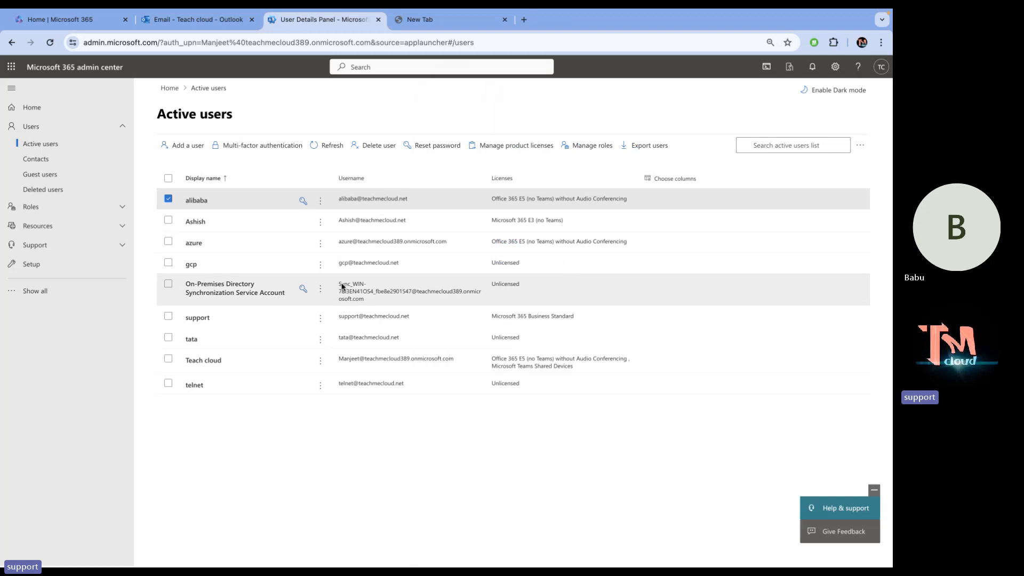
# Open and close alibaba's details panel twice, then uncheck alibaba's row in Active users.
pyautogui.click(183, 203)
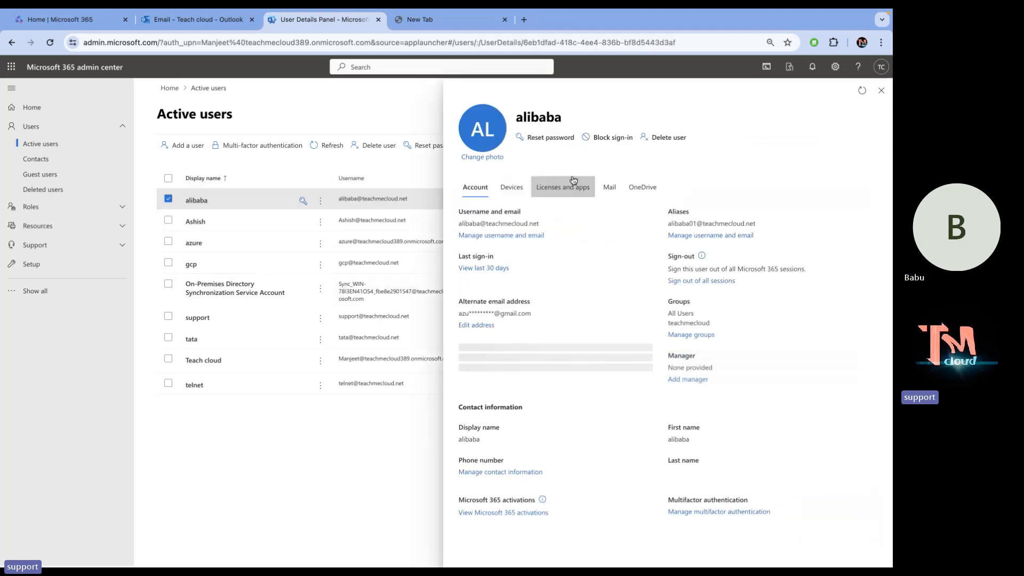
pyautogui.click(882, 92)
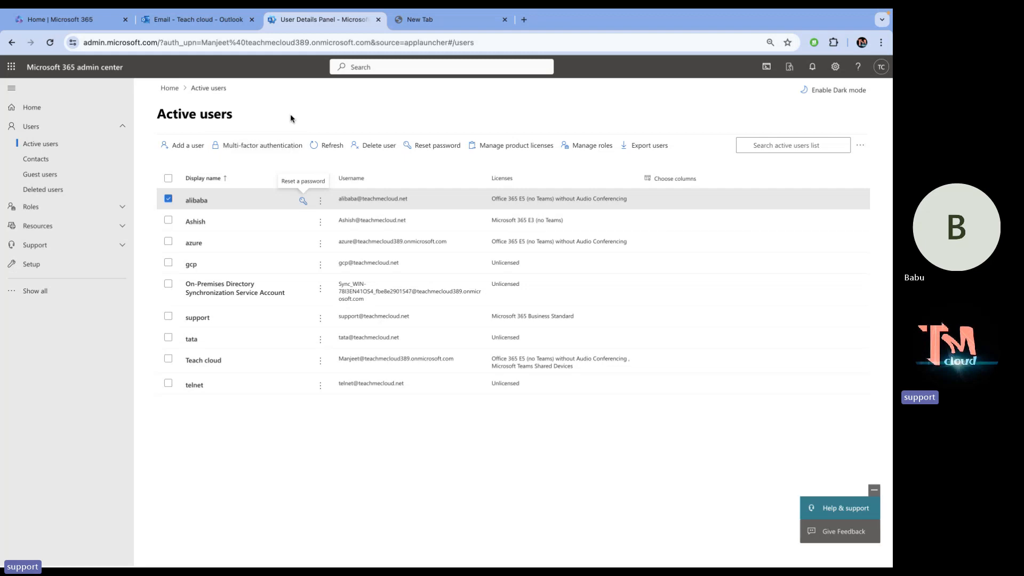
pyautogui.click(181, 202)
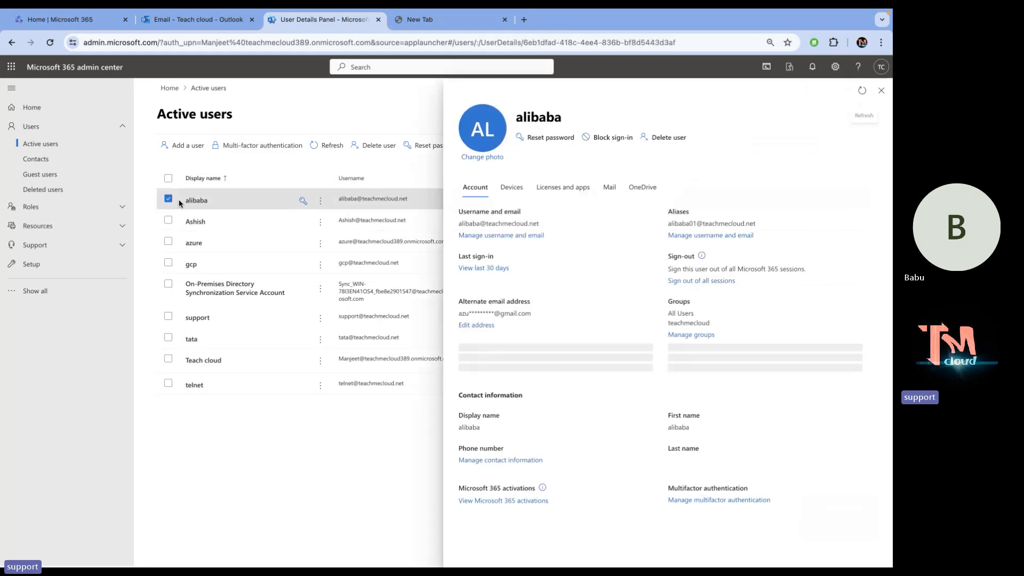
pyautogui.click(882, 91)
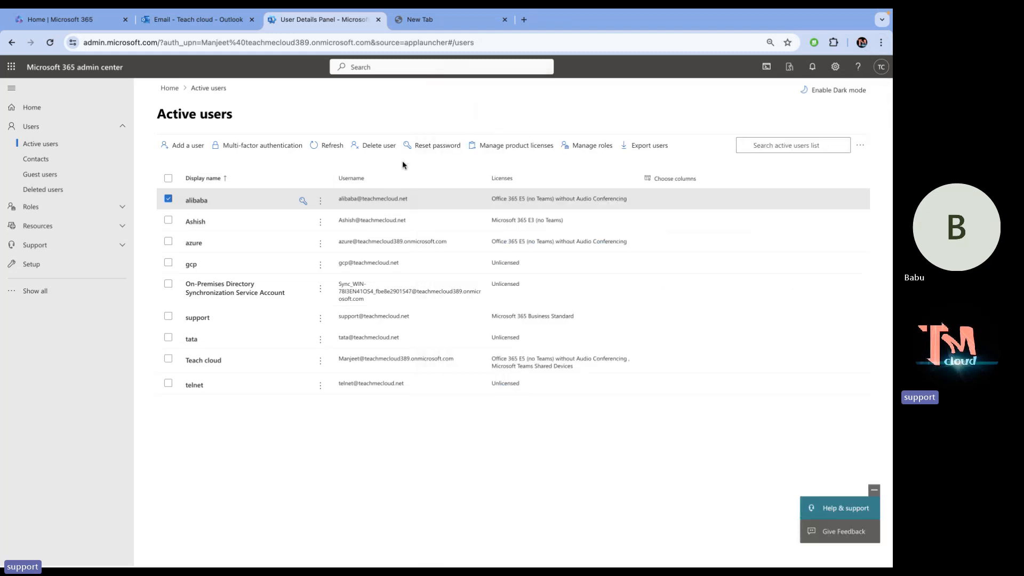
pyautogui.click(168, 199)
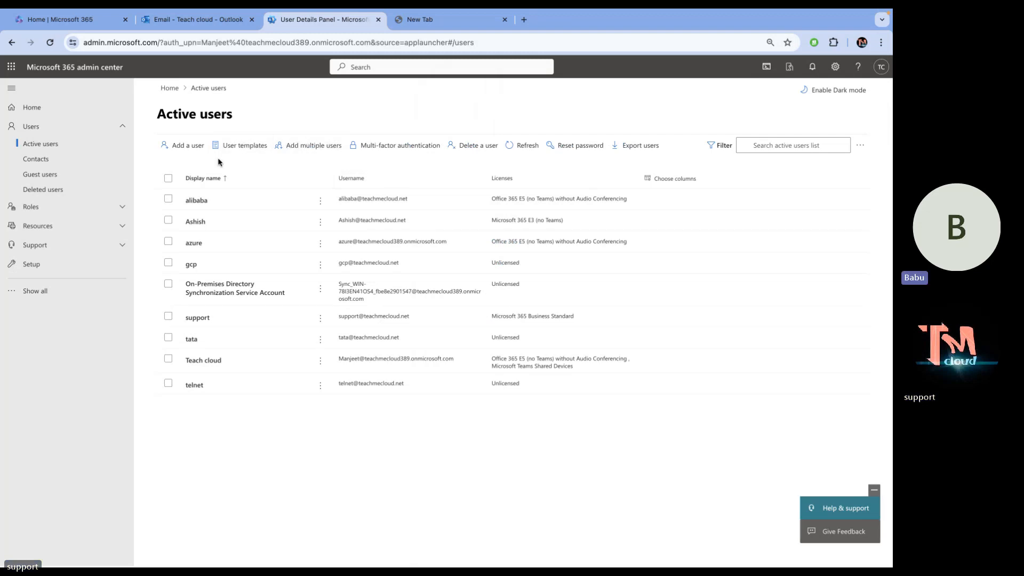
# Cancel out of Add a user, then show alibaba's Devices tab, with no Intune-enrolled devices.
pyautogui.click(183, 145)
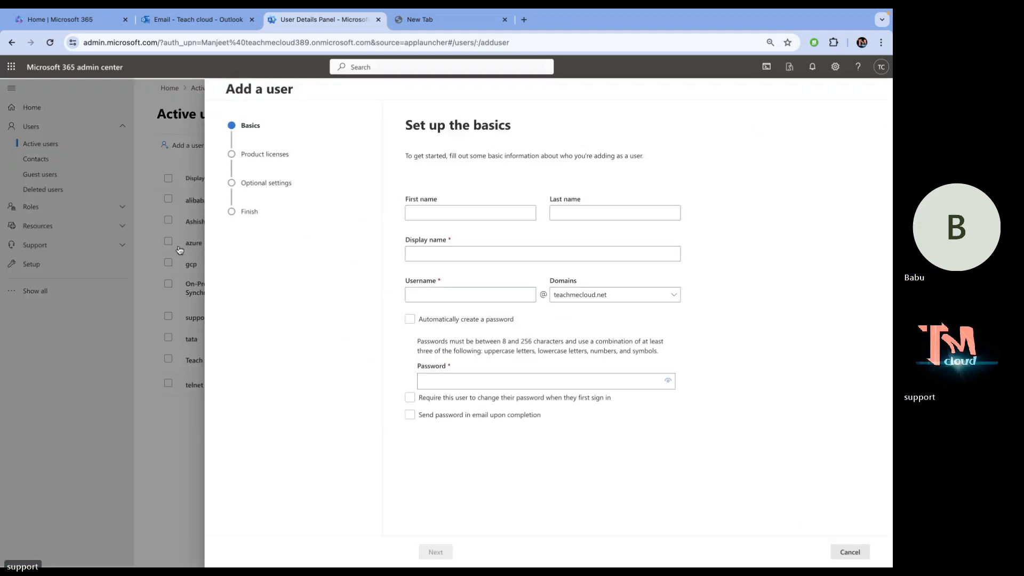
pyautogui.click(862, 553)
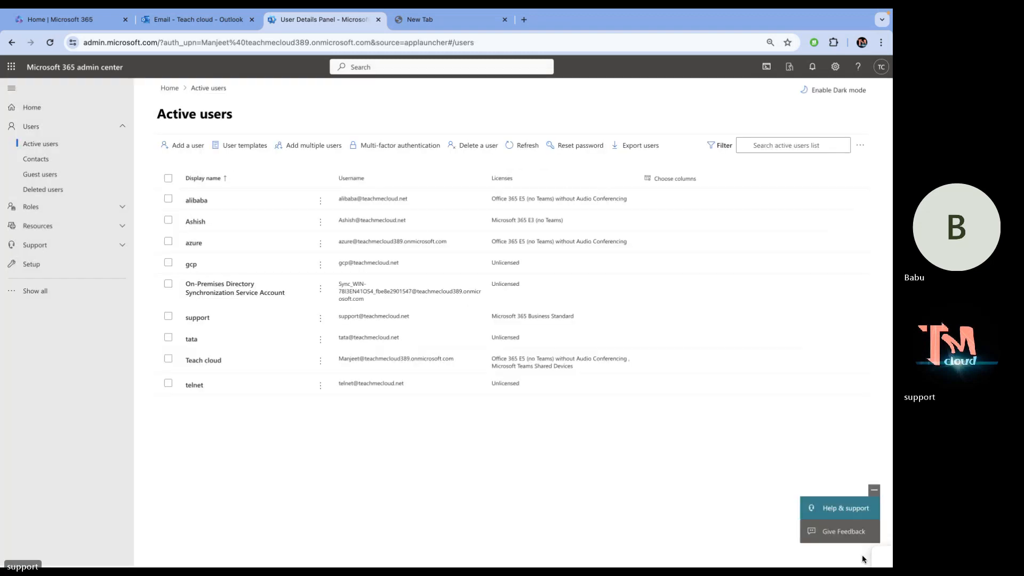
pyautogui.click(200, 201)
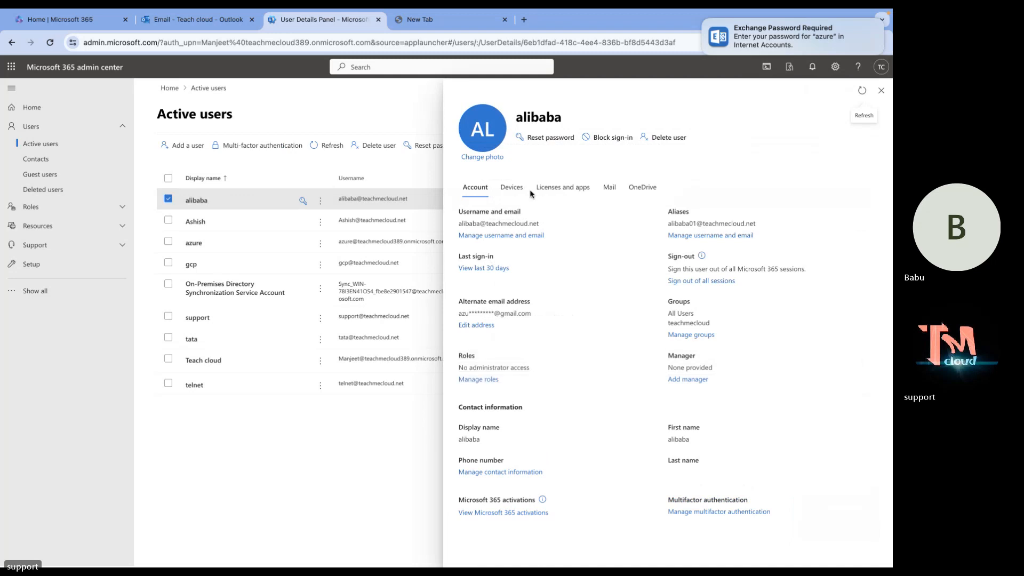
pyautogui.click(511, 190)
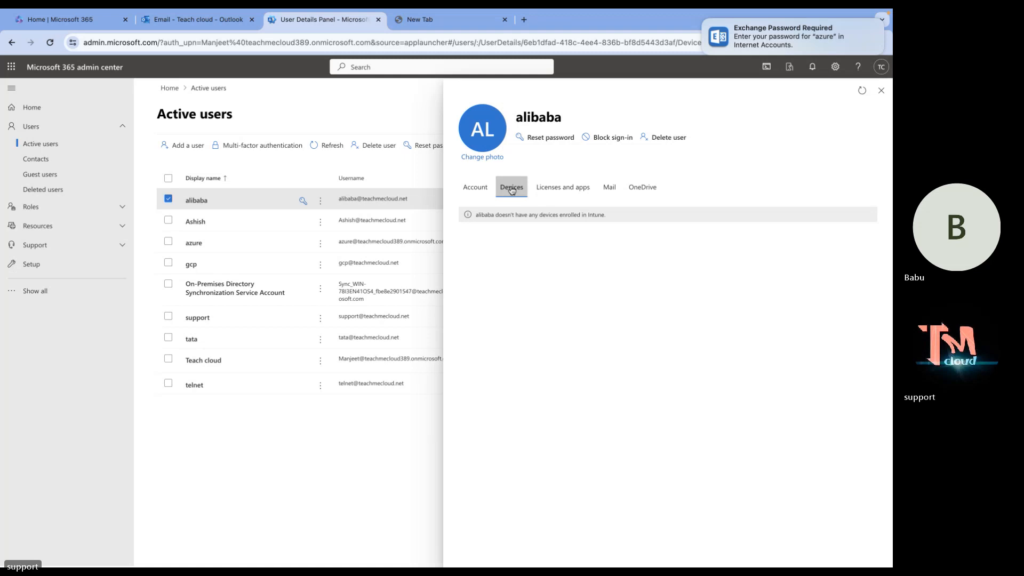
# Review alibaba's Licenses and apps tab.
pyautogui.click(553, 195)
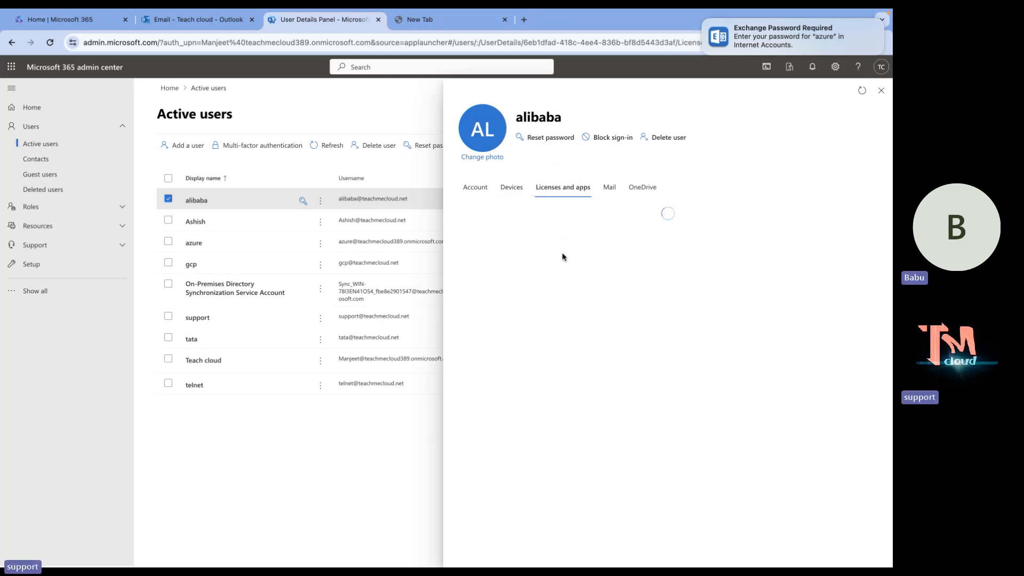
pyautogui.scroll(-2, 521, 349)
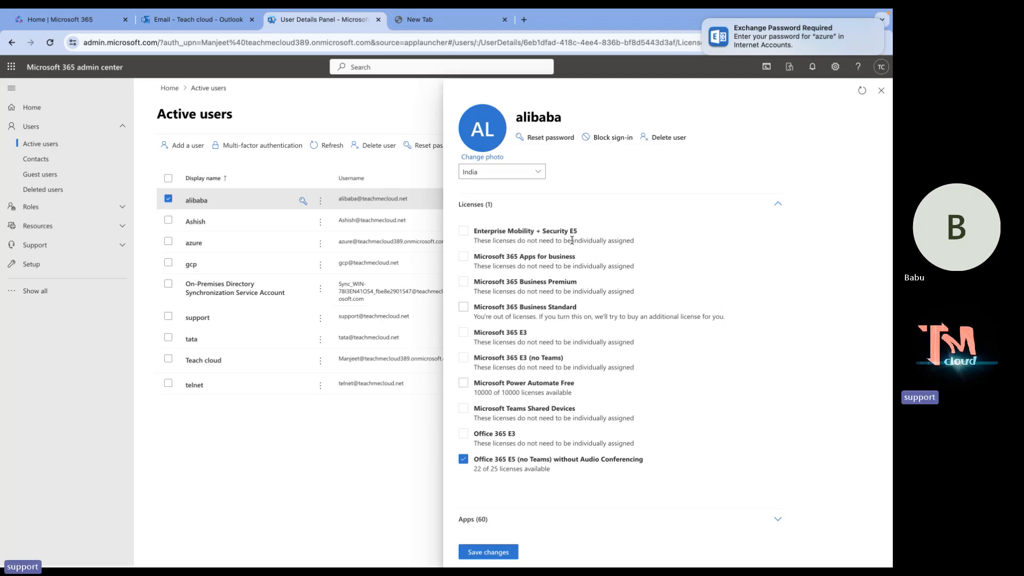
pyautogui.scroll(2, 590, 224)
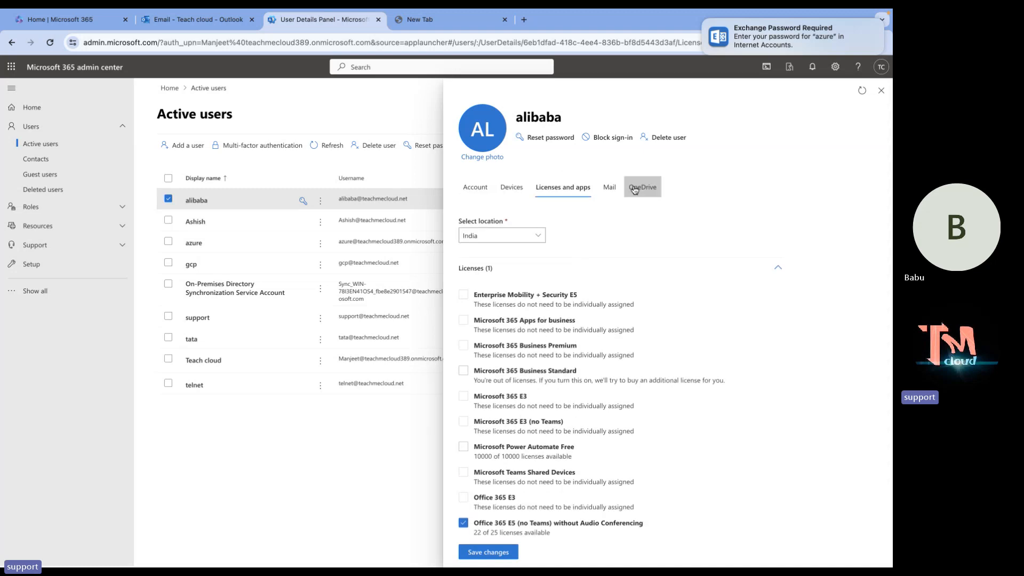
# Check alibaba's Mail settings, view the mailbox storage quota article, then go back.
pyautogui.click(611, 189)
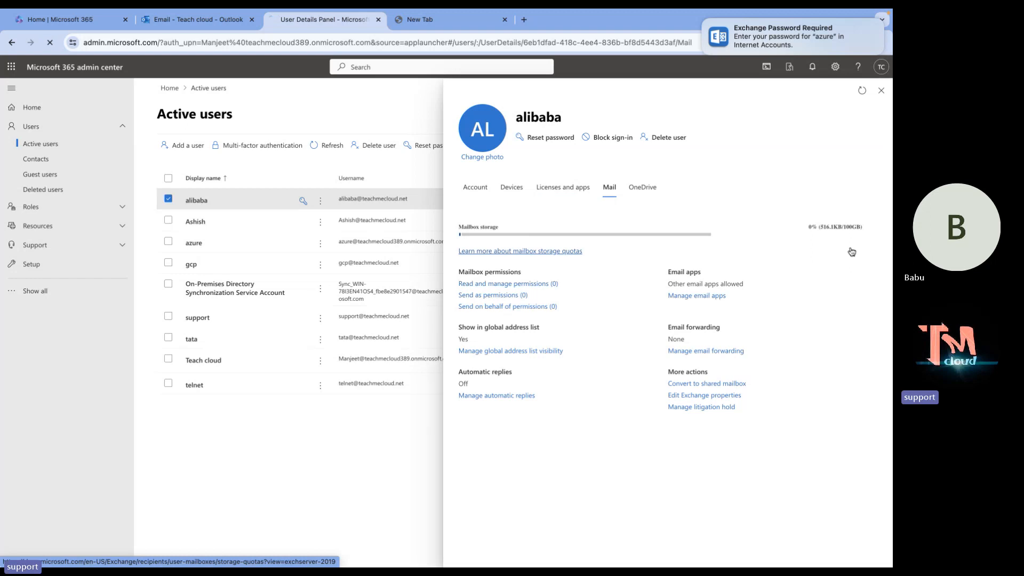
pyautogui.click(520, 250)
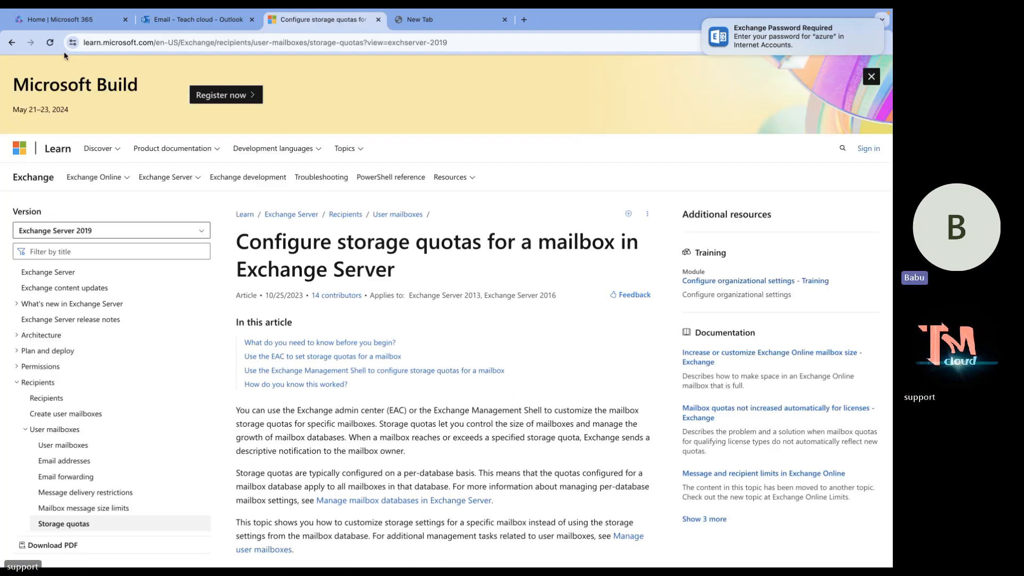
pyautogui.click(12, 43)
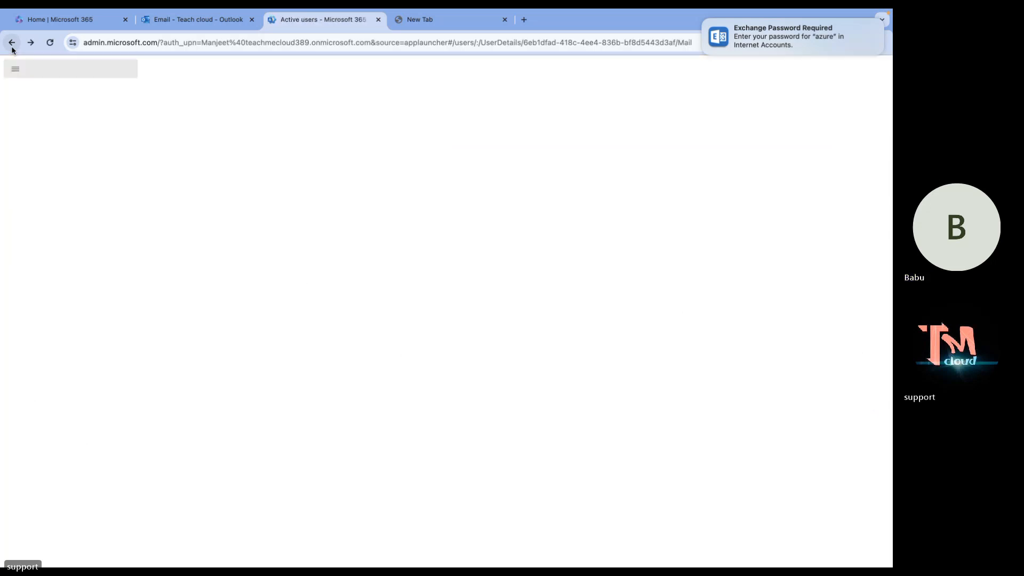